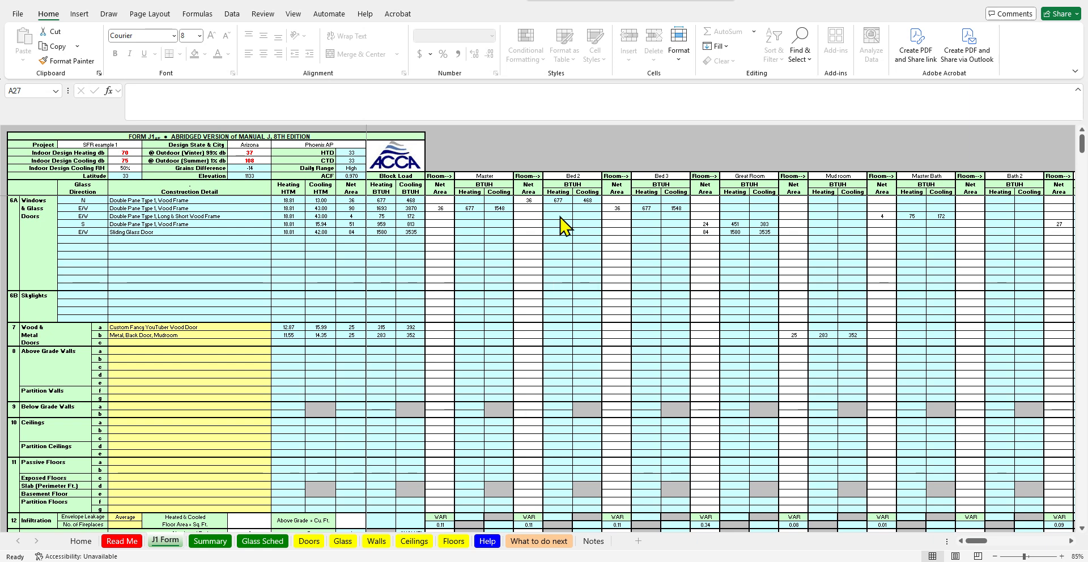
Review the house floor plan image and the example wall constructions on the Walls sheet
click(669, 561)
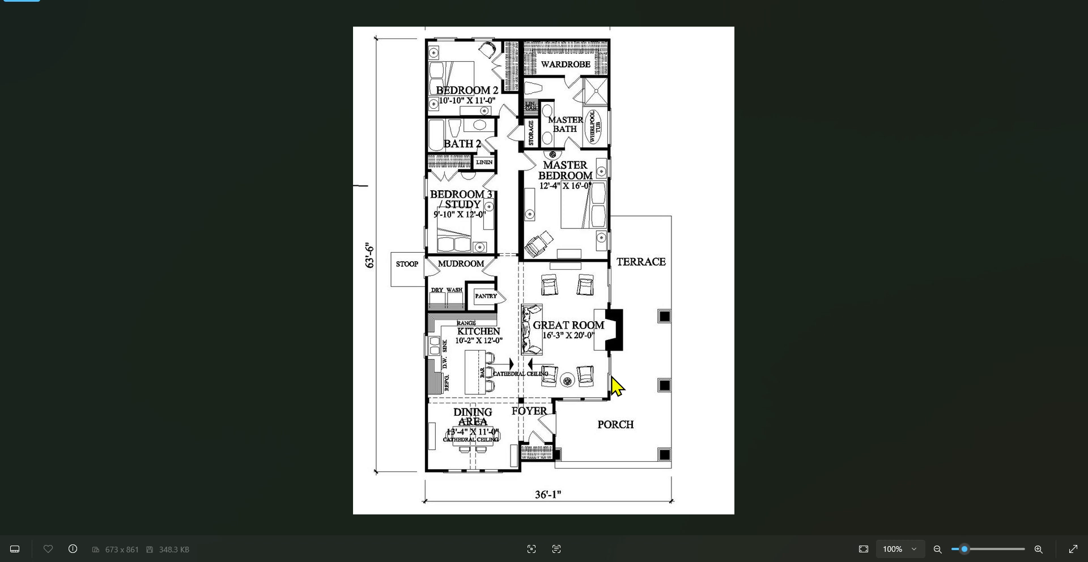
click(655, 561)
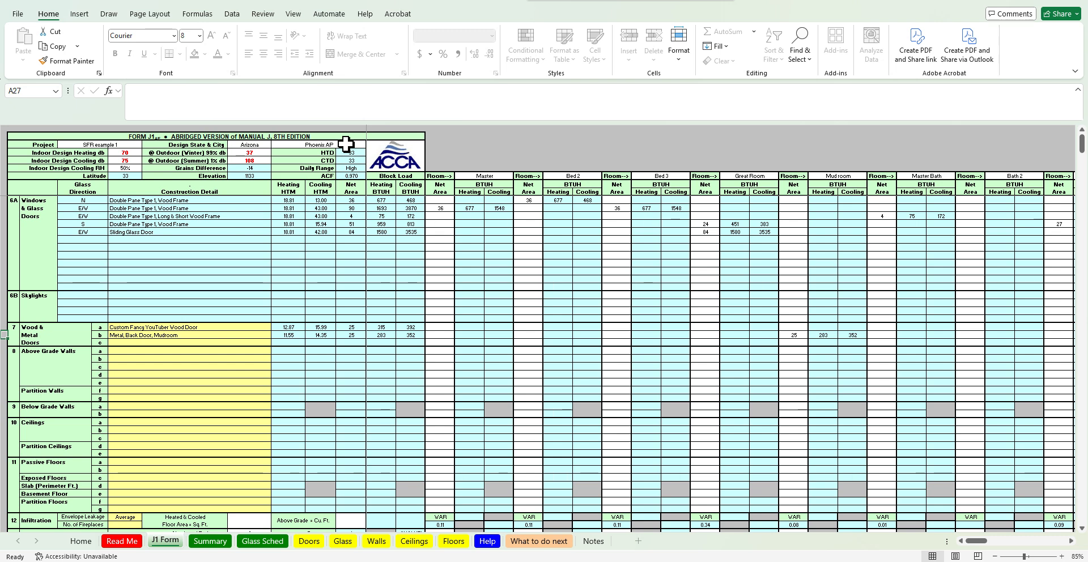
click(377, 541)
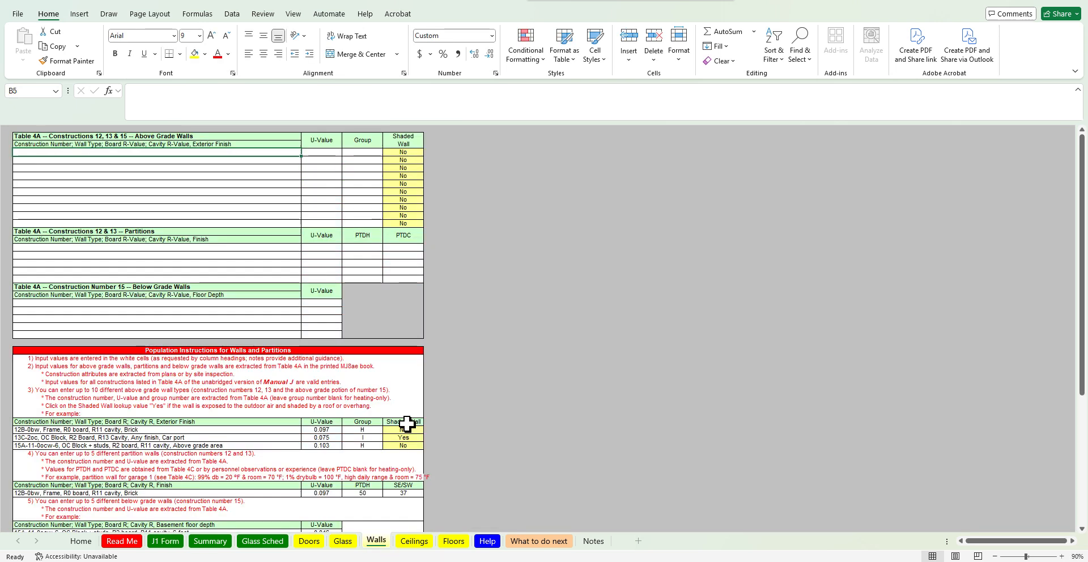
scroll(462, 425, down, 2)
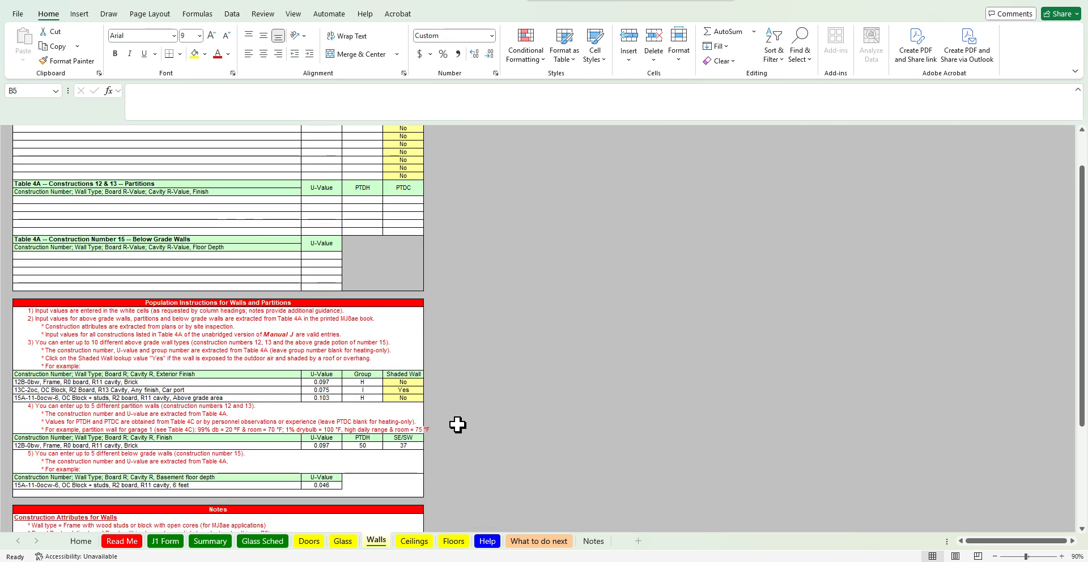
click(57, 390)
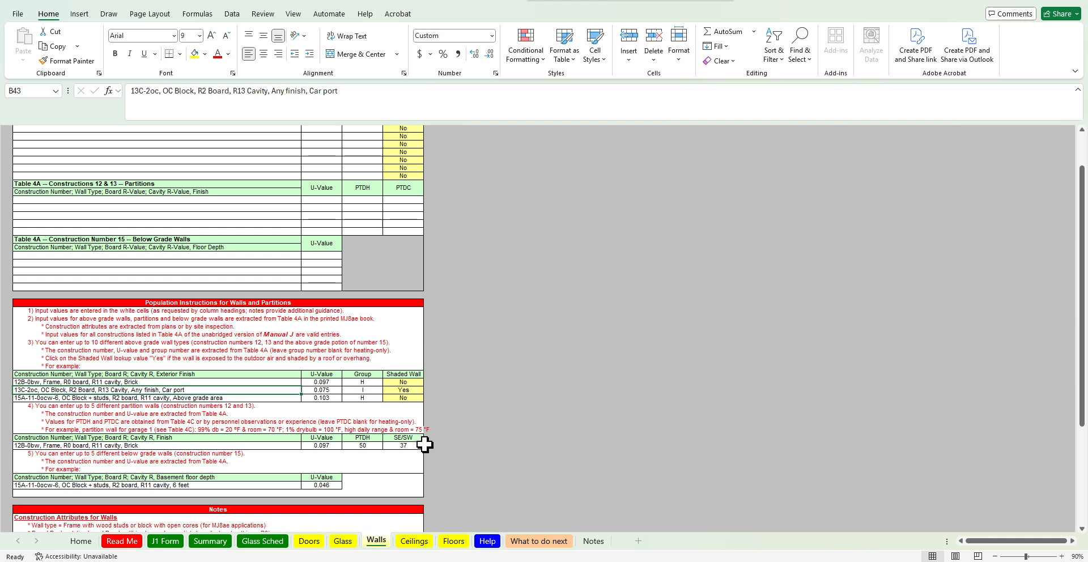
Switch to Right-Suite Universal, draw a rectangular room about 34' by 19', and open its property sheet
mouse_move(708, 561)
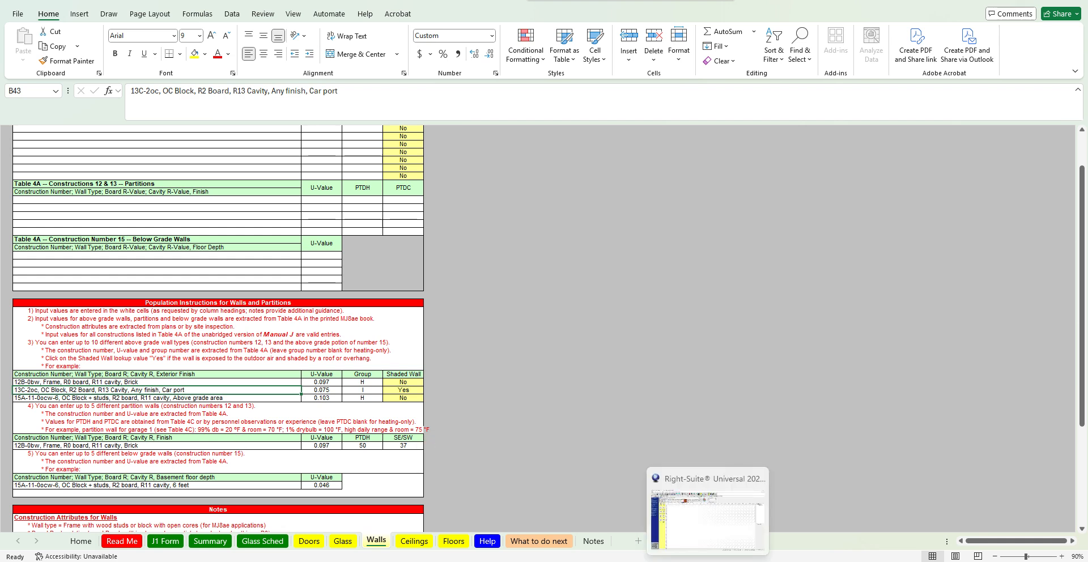
click(708, 561)
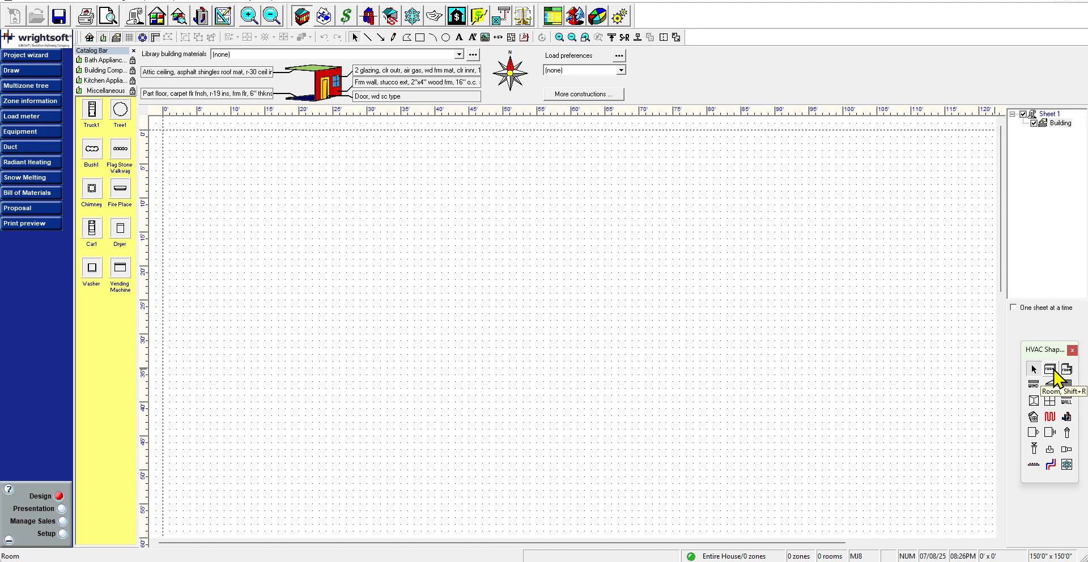
click(1052, 370)
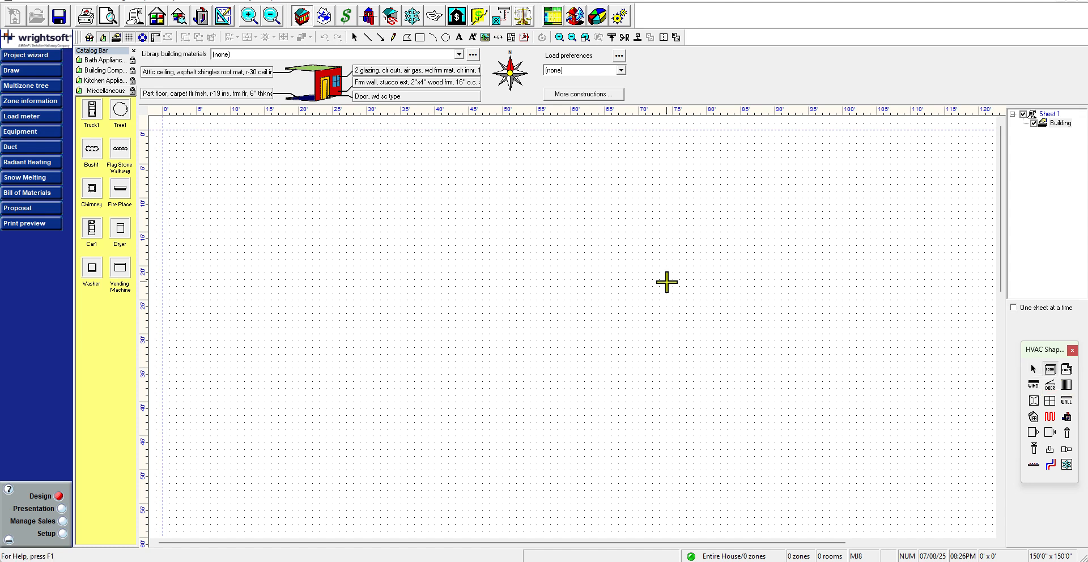
drag(557, 219, 791, 354)
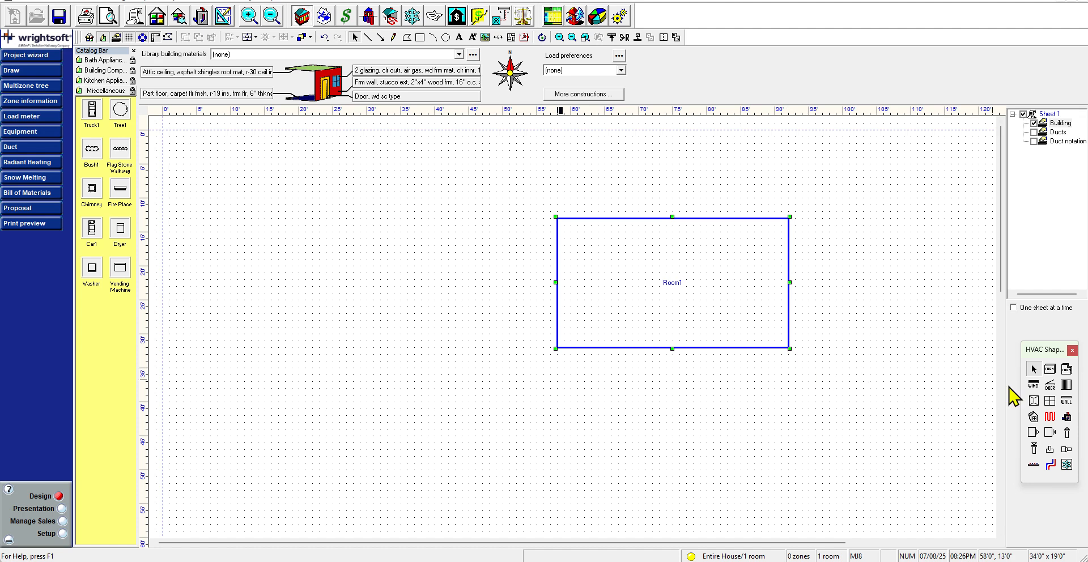
double_click(699, 234)
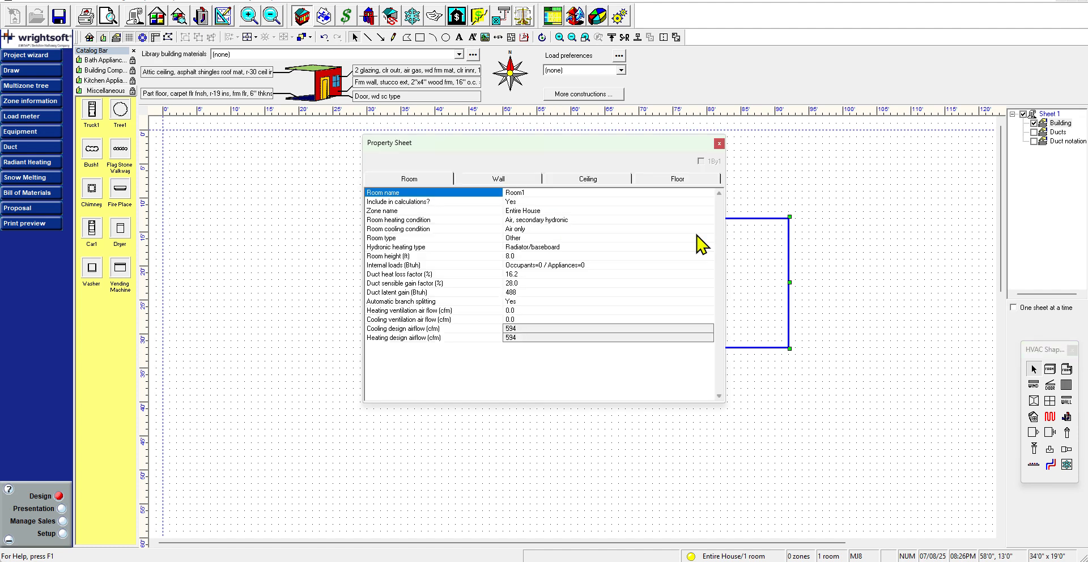
Define Wall 1's construction as vinyl exterior, 3/8" wood sheathing, R-13 cavity insulation and 1/2" gypsum board interior finish
click(522, 179)
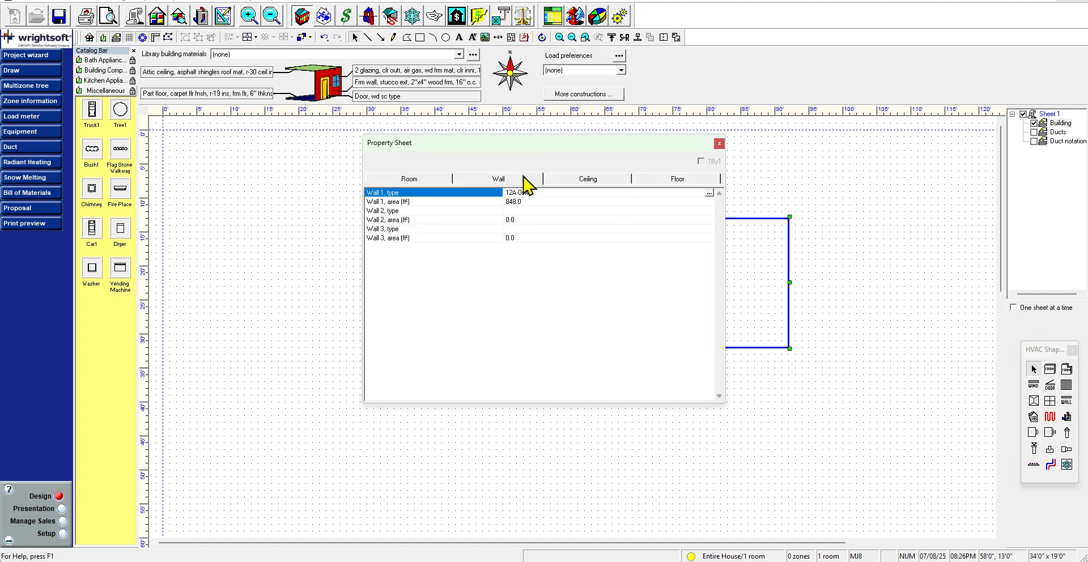
click(708, 193)
click(709, 194)
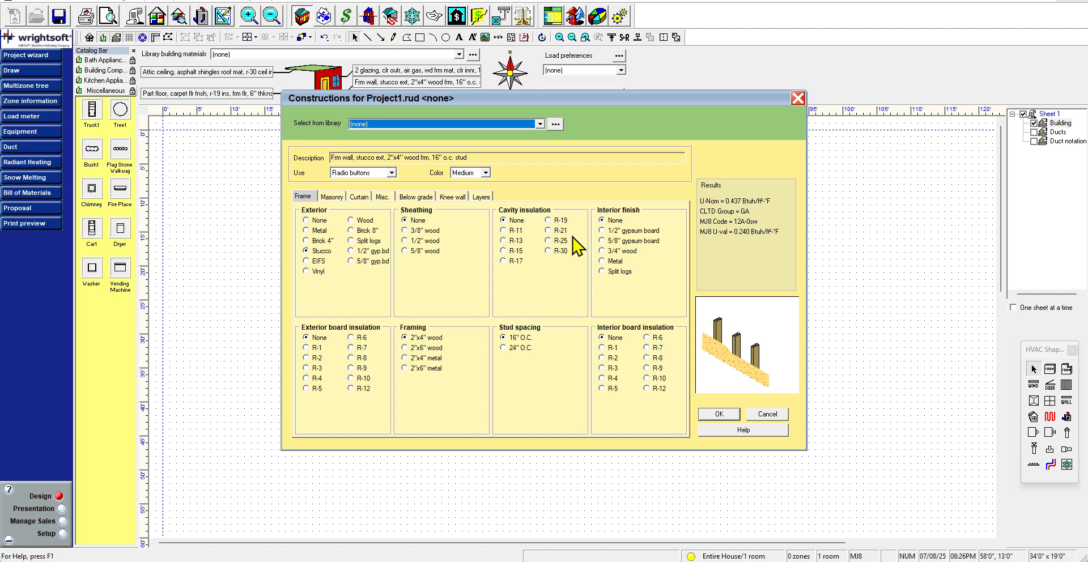
click(309, 195)
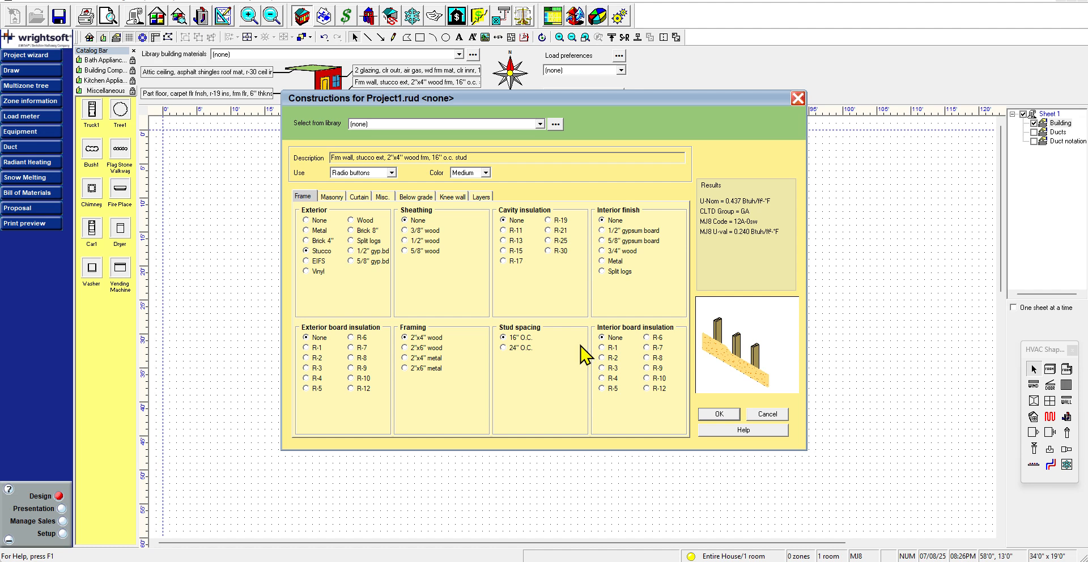
click(313, 272)
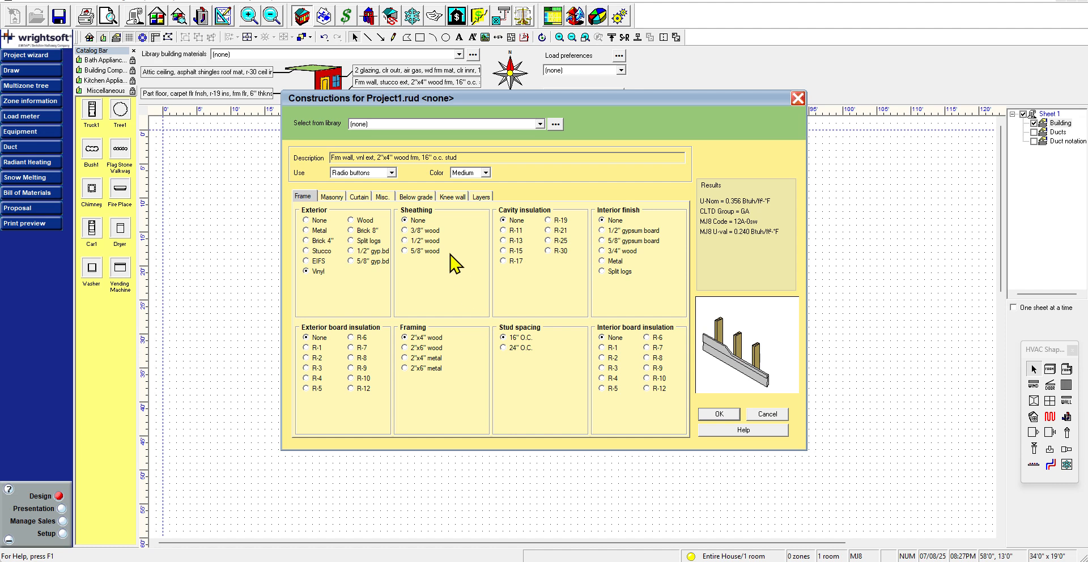
click(429, 234)
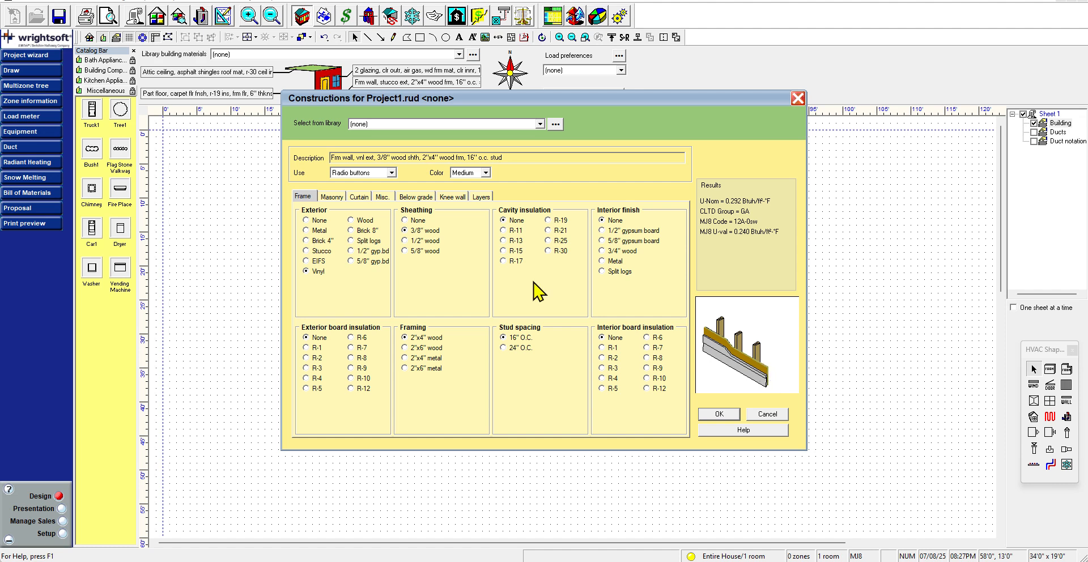
click(517, 241)
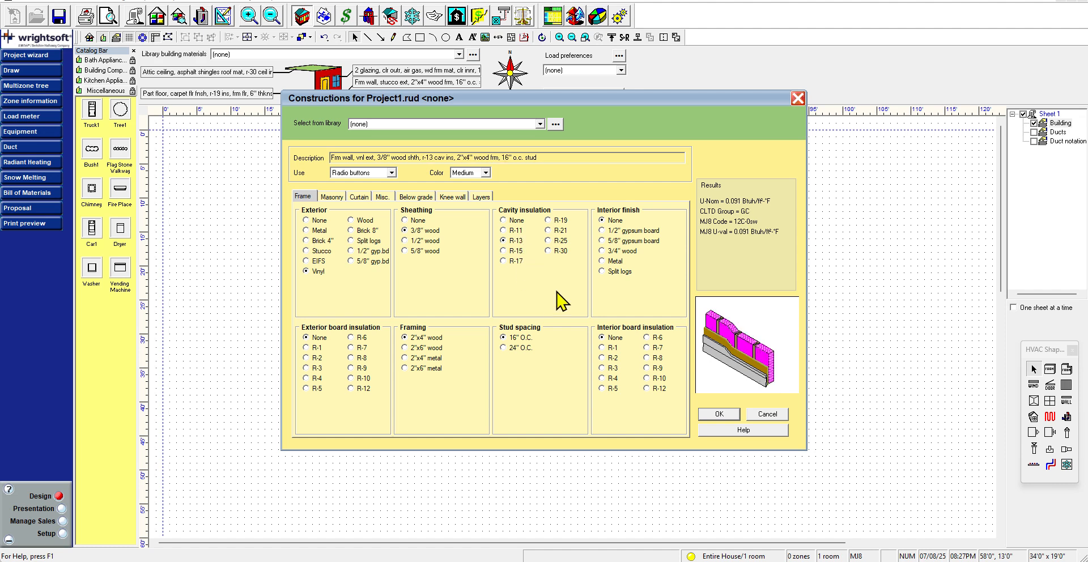
click(652, 231)
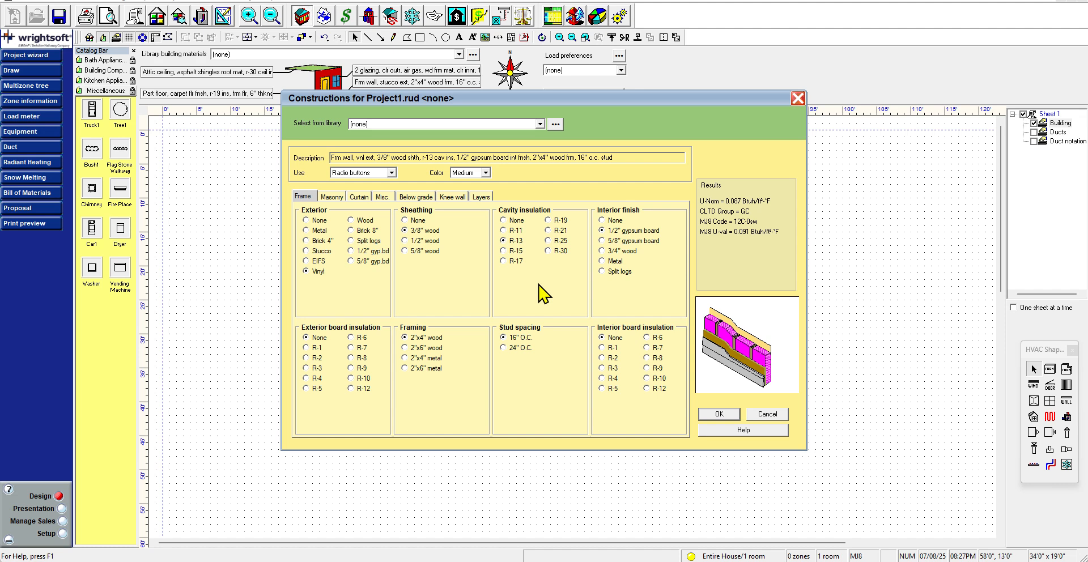
click(318, 358)
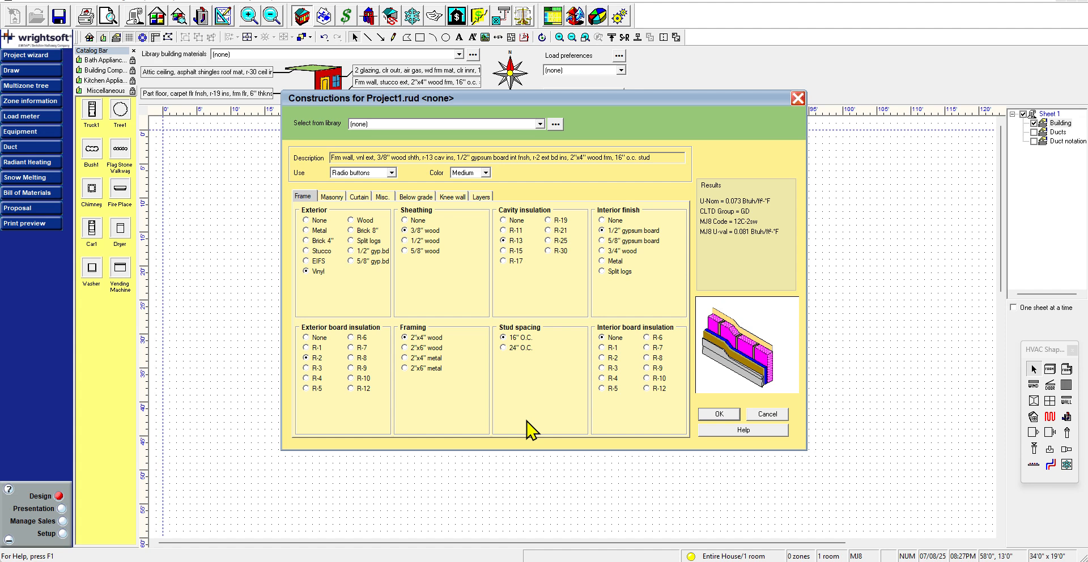
click(318, 338)
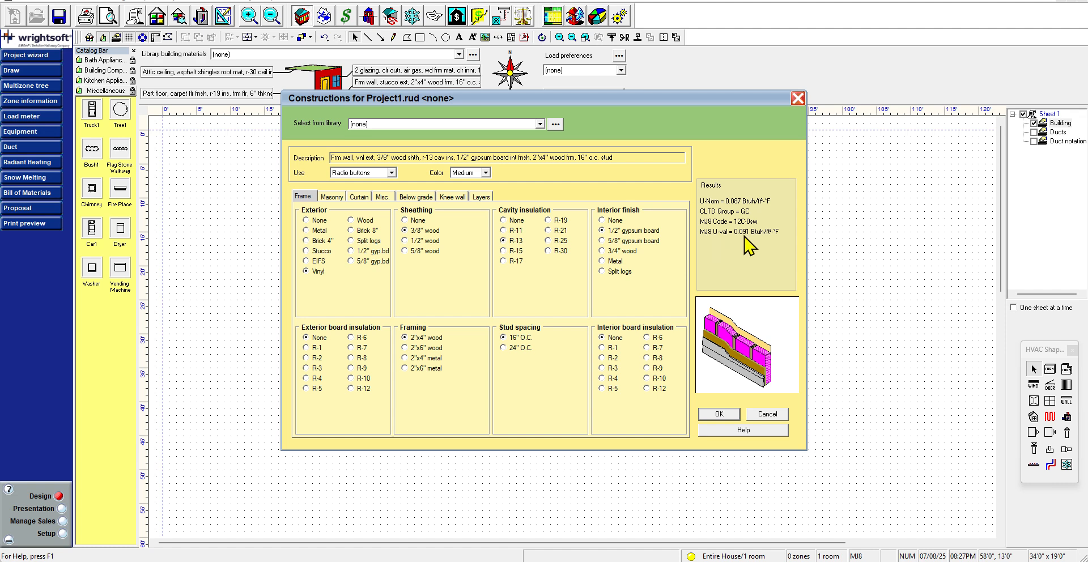
Back in the spreadsheet, enter a U-value of 0.091 for the first above-grade wall construction
click(596, 561)
scroll(414, 402, up, 2)
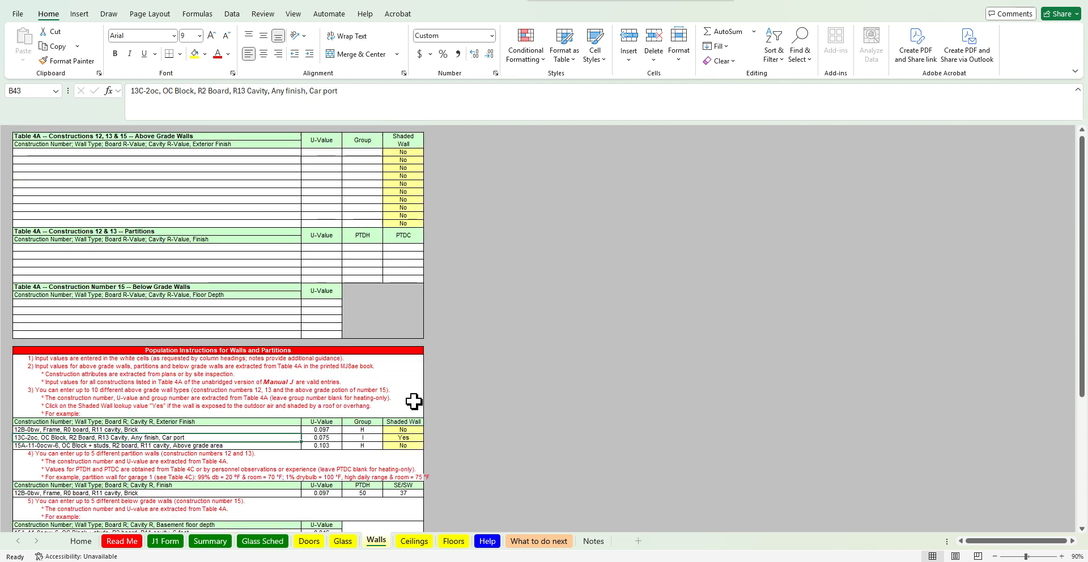
click(333, 152)
key(BackSpace)
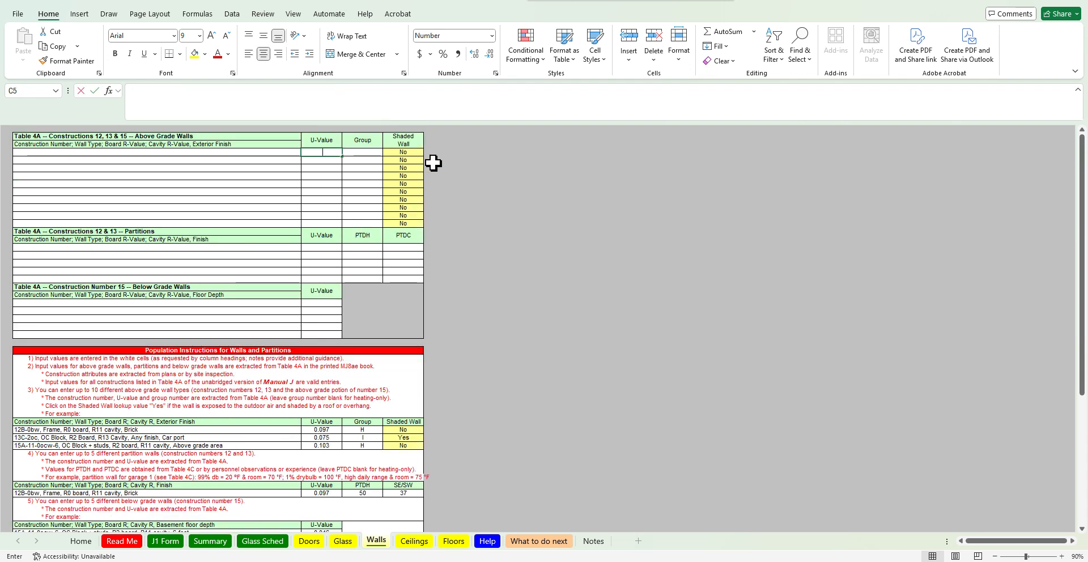
text(0.091)
key(Return)
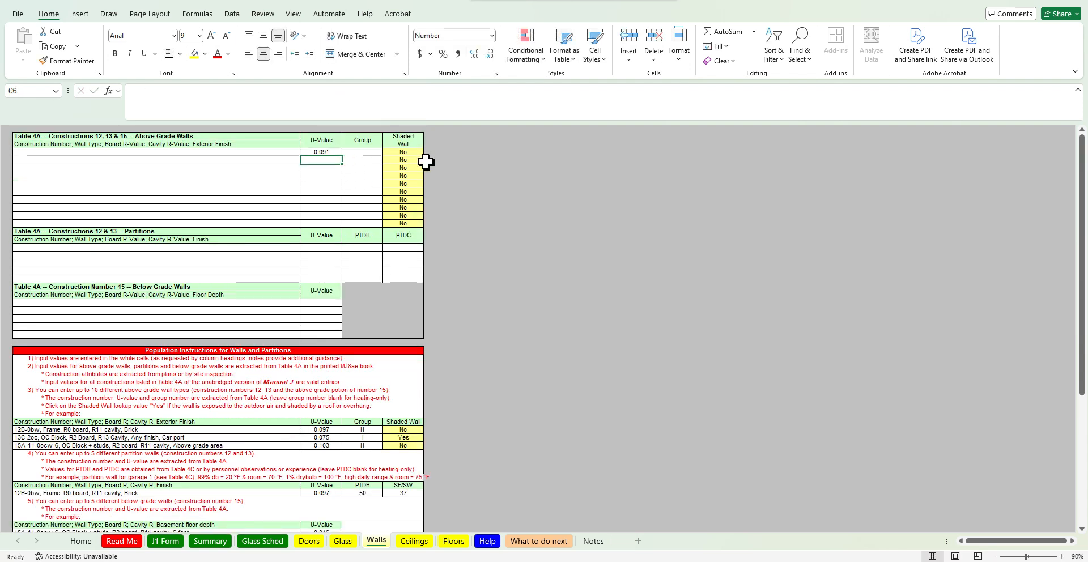
Check the construction group in Right-Suite and enter group GC for the first above-grade wall
key(alt+Tab)
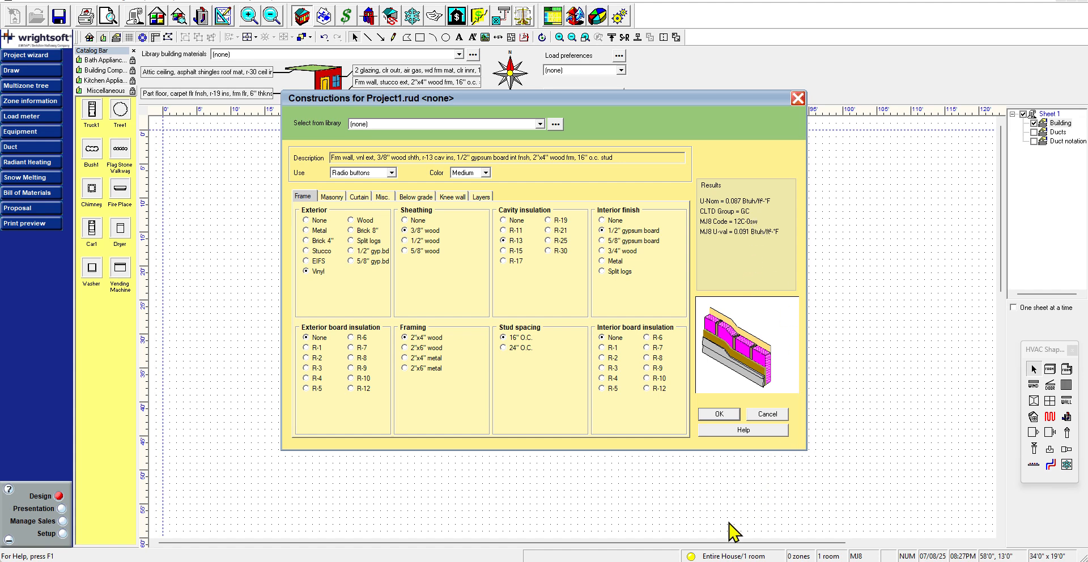
key(alt+Tab)
click(363, 152)
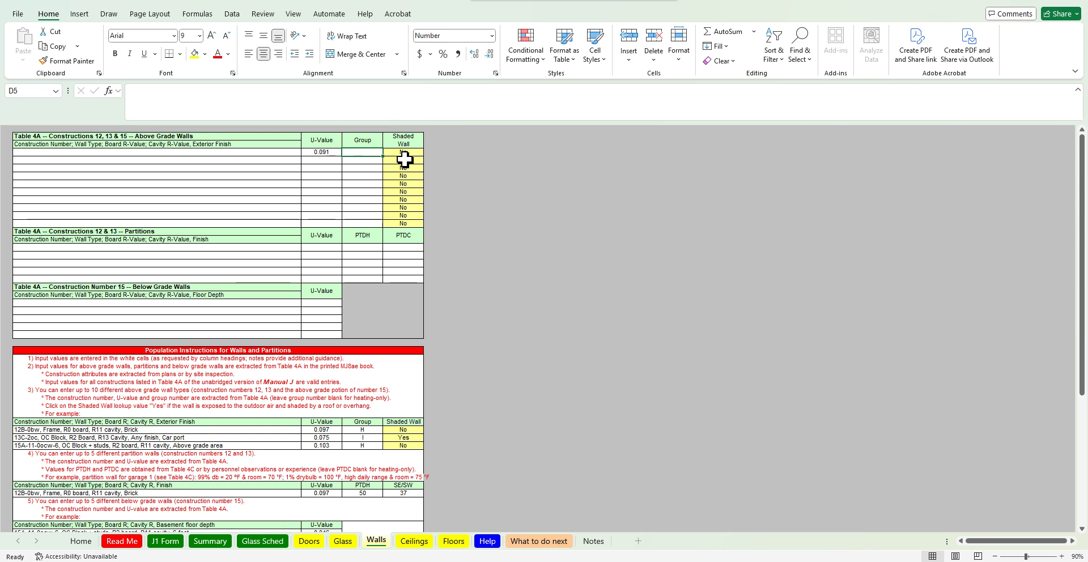
text(GC)
key(Return)
Name the first above-grade wall construction "Typical frame Wall, R13 cavity"
click(286, 152)
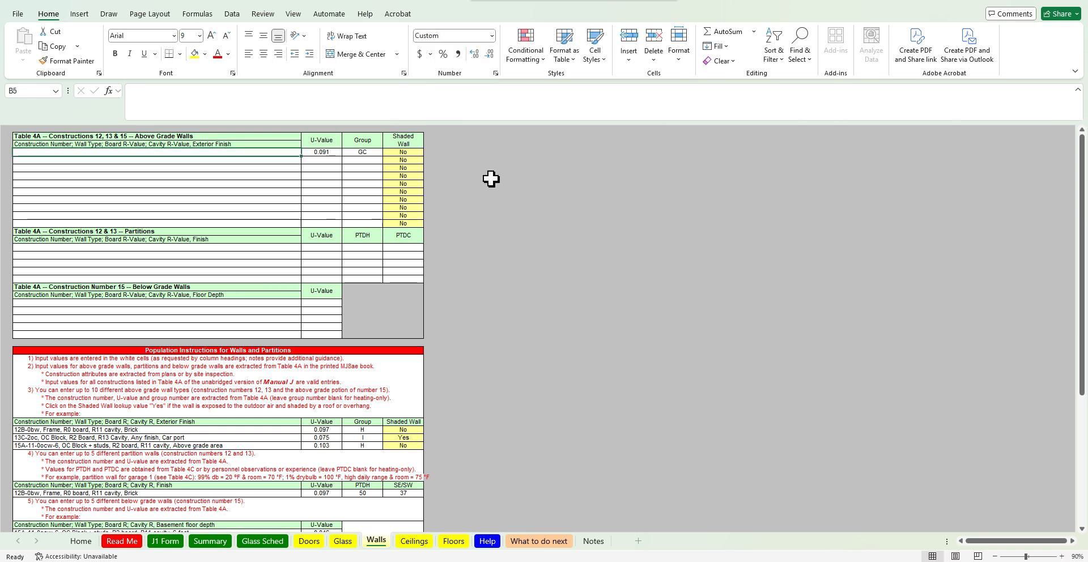
text(Typical f)
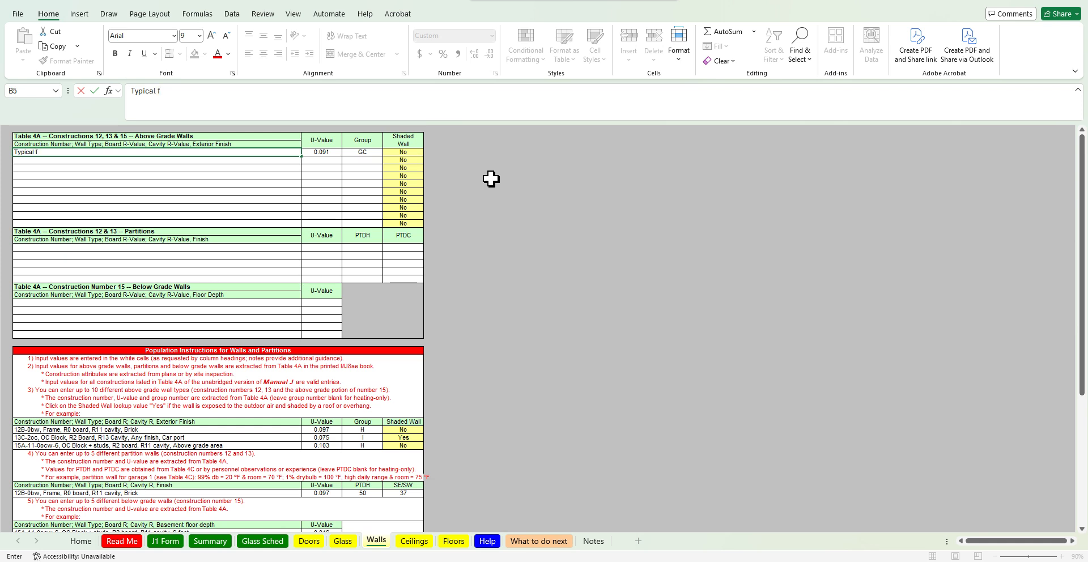
text(rame Wall,)
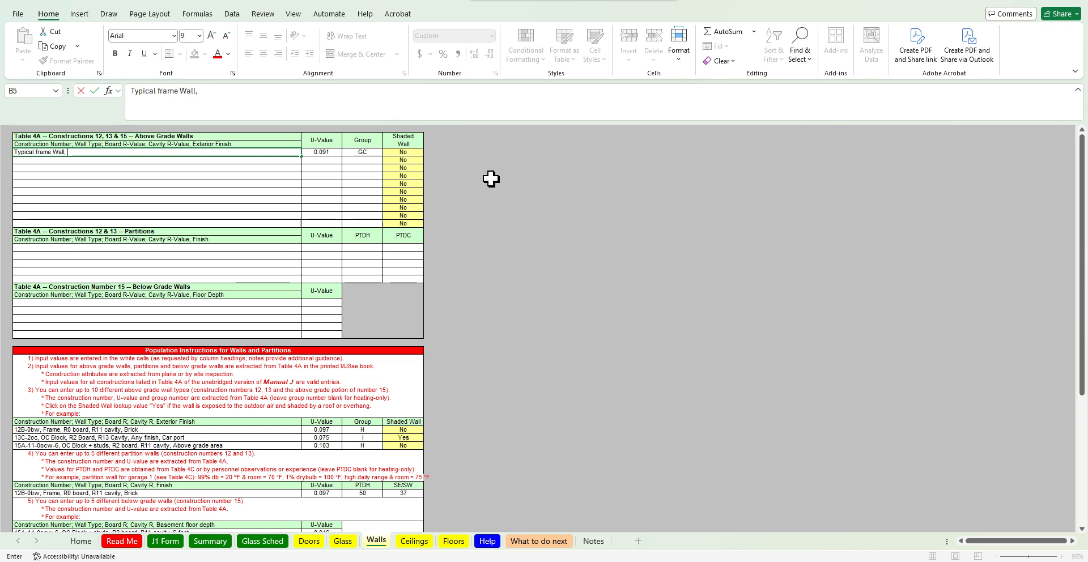
text( R13 cavity)
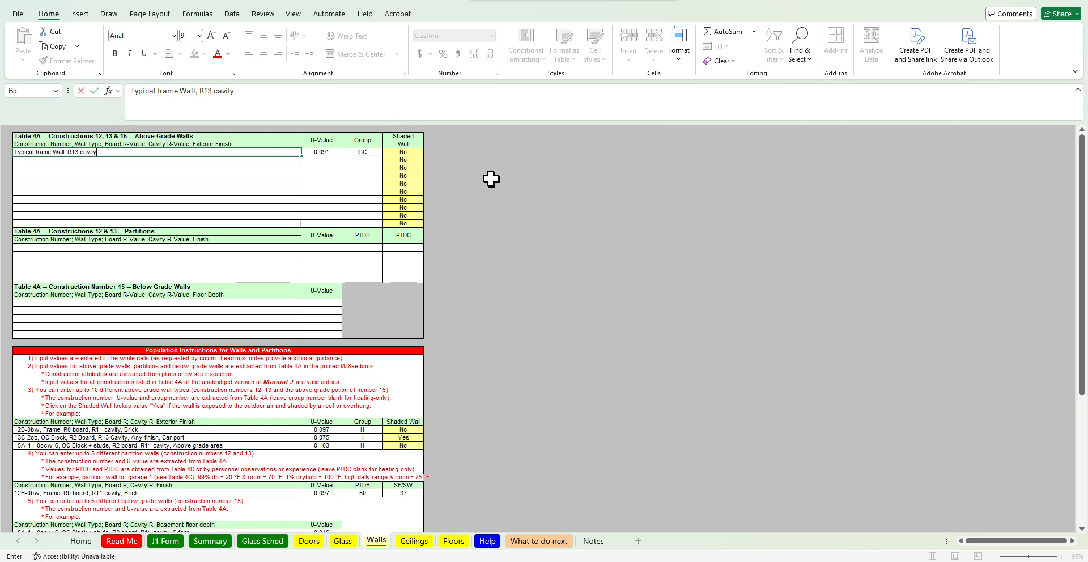
key(Return)
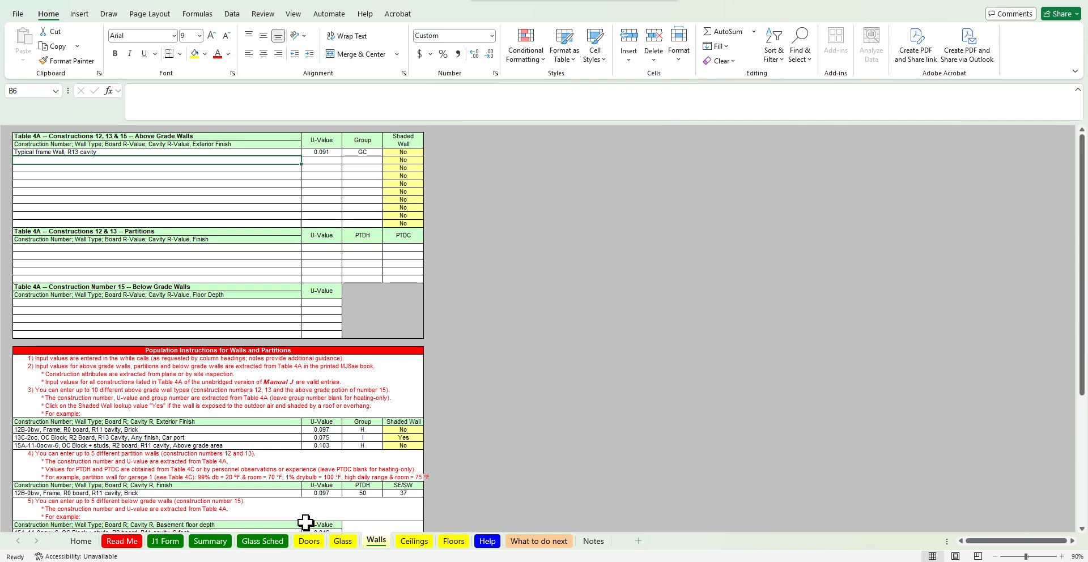
Review the Summary report and the above-grade walls section of the J1 Form
click(211, 543)
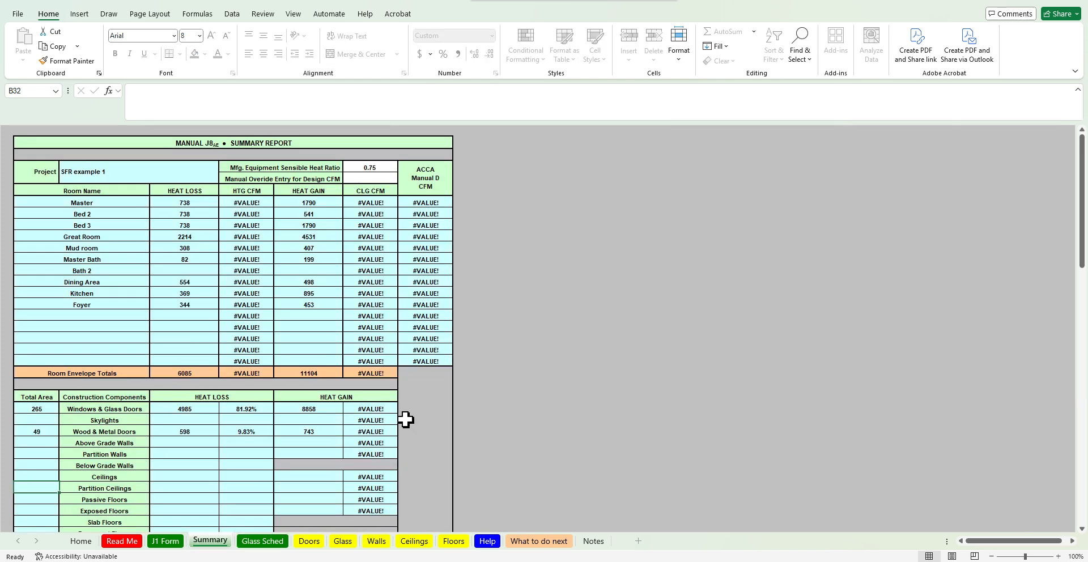
click(166, 542)
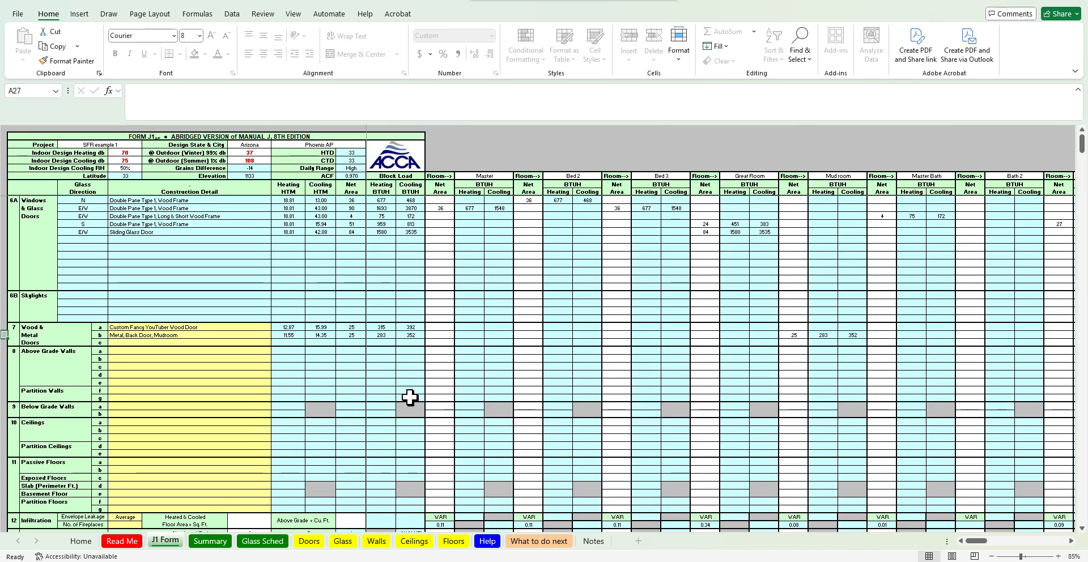
click(463, 373)
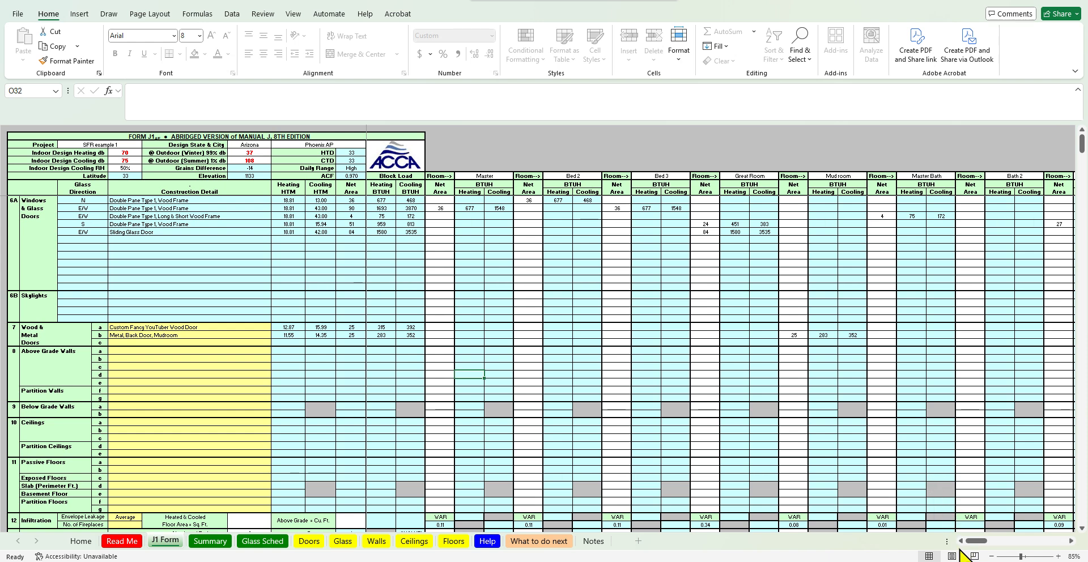
drag(424, 347, 391, 372)
Choose "Typical frame Wall, R13 cavity" as the construction for above-grade wall row a on the J1 Form
click(420, 353)
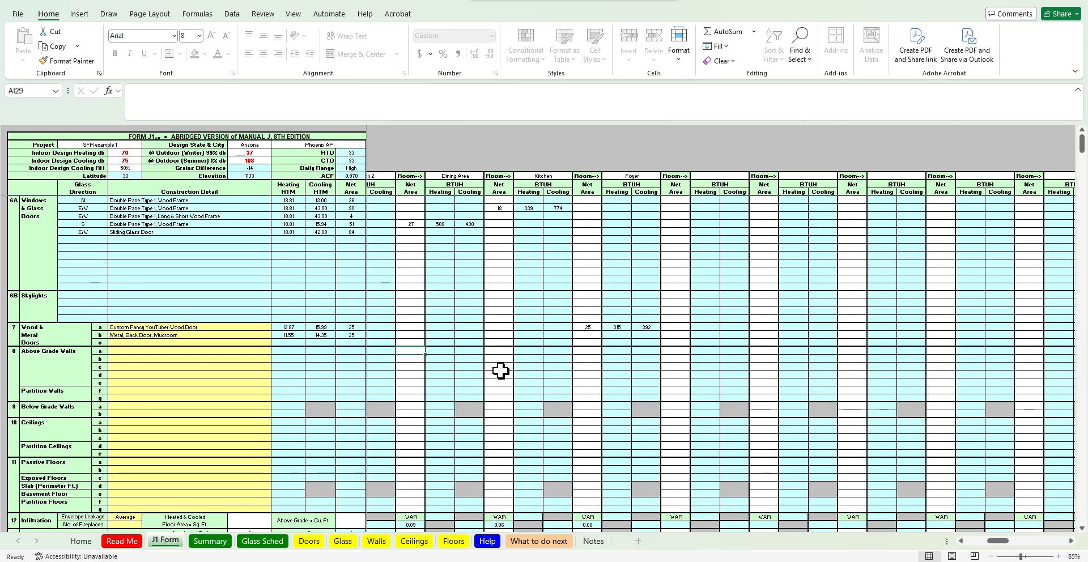
key(Left)
key(Left)
key(Left)
key(Left)
key(Left)
key(Left)
key(Left)
key(Left)
key(Left)
key(Left)
key(Left)
key(Left)
key(Left)
key(Left)
key(Left)
key(Left)
key(Left)
key(Left)
key(Left)
key(Left)
key(Left)
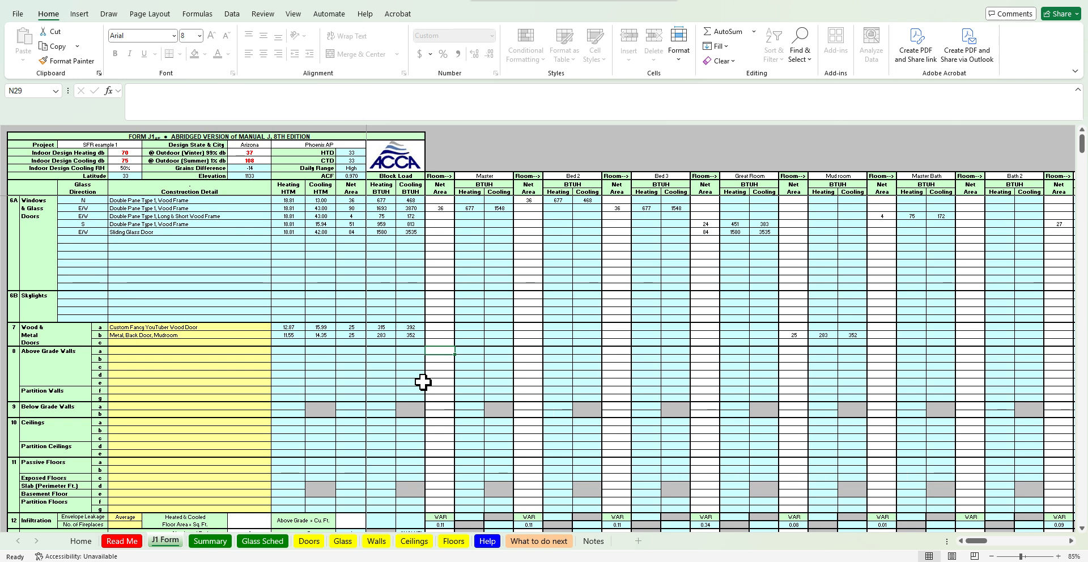
click(265, 352)
click(275, 351)
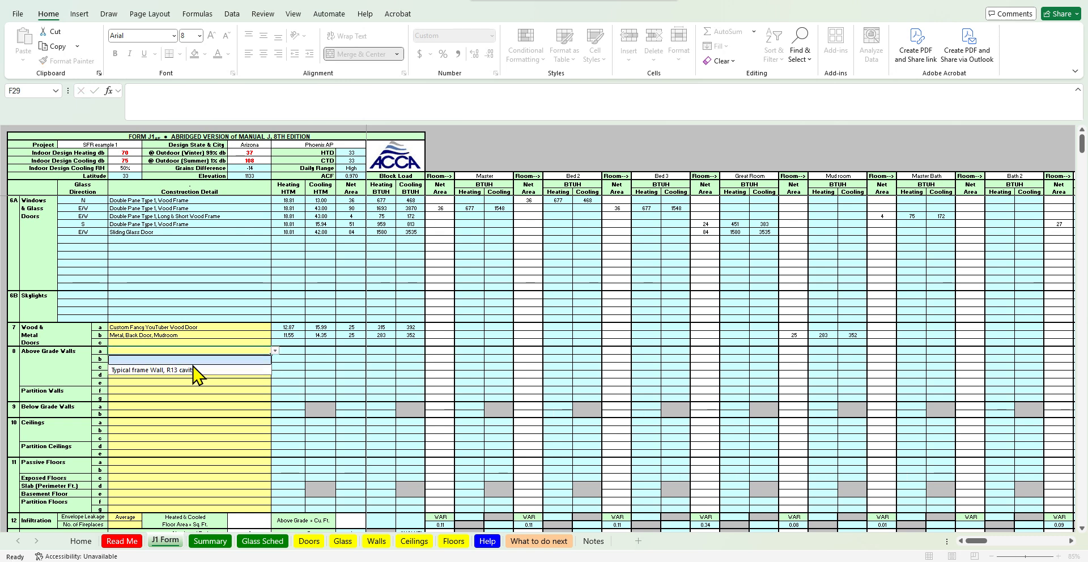
click(195, 371)
key(Right)
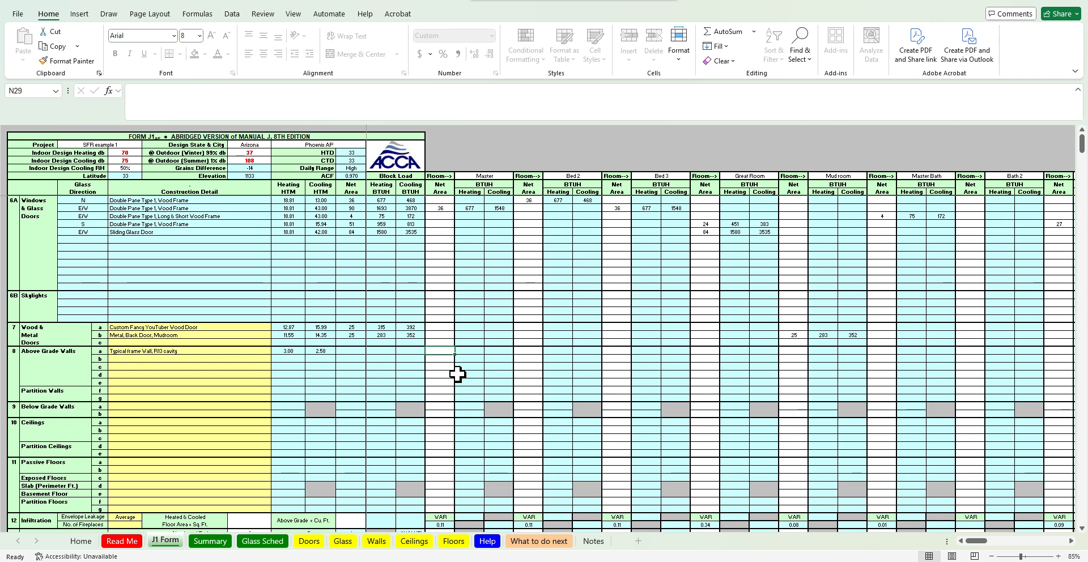
Examine the Master's window area formula and the room dimensions on the floor plan
key(ctrl+Up)
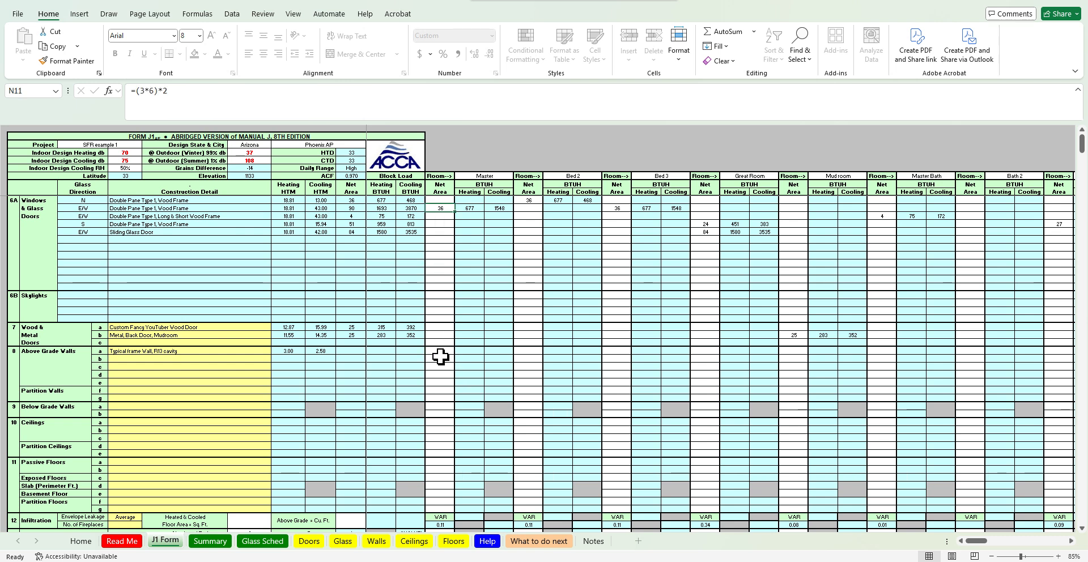
click(441, 352)
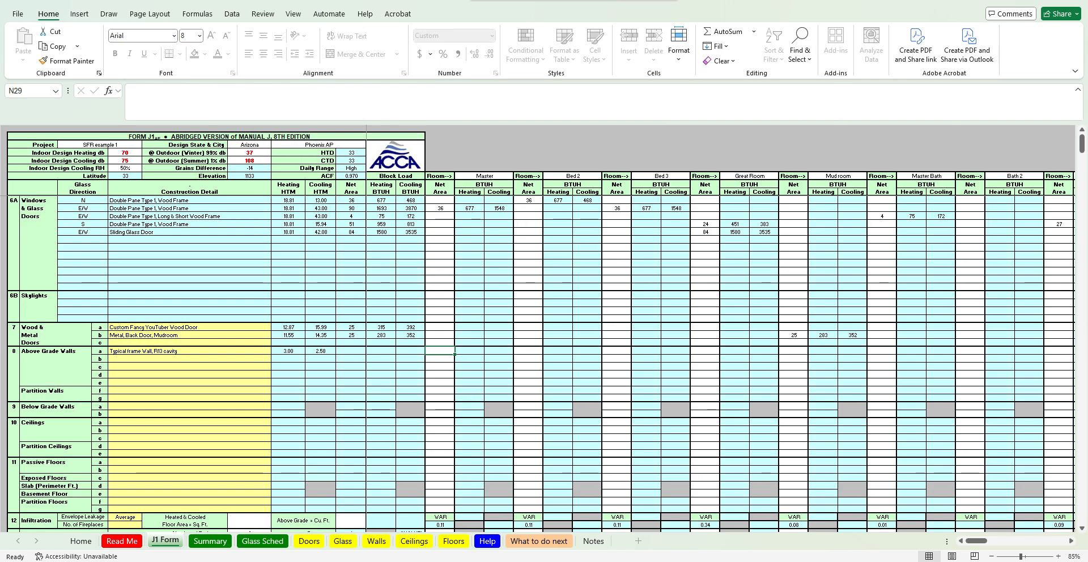
click(671, 561)
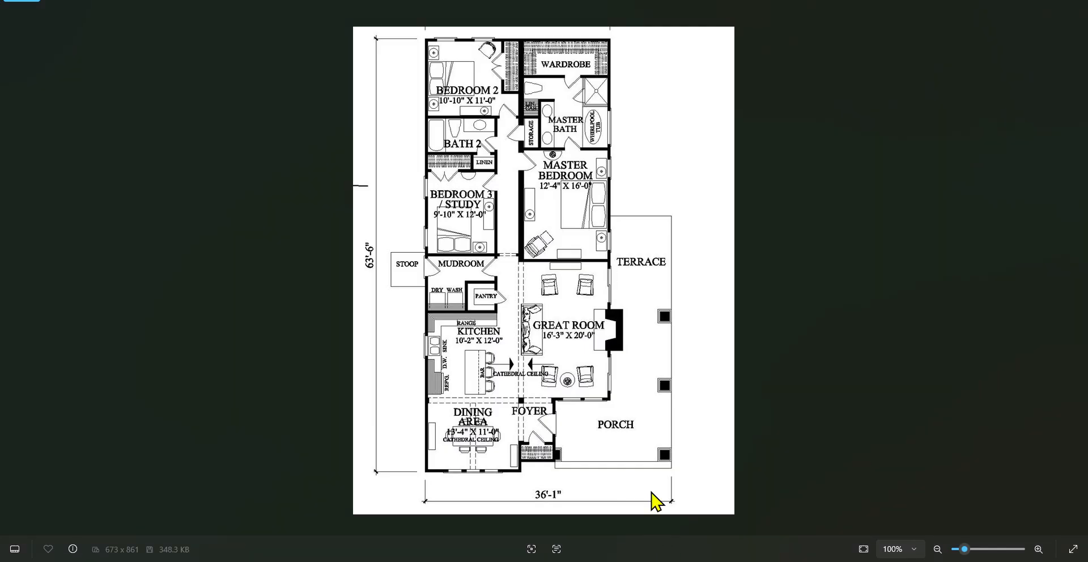
click(670, 561)
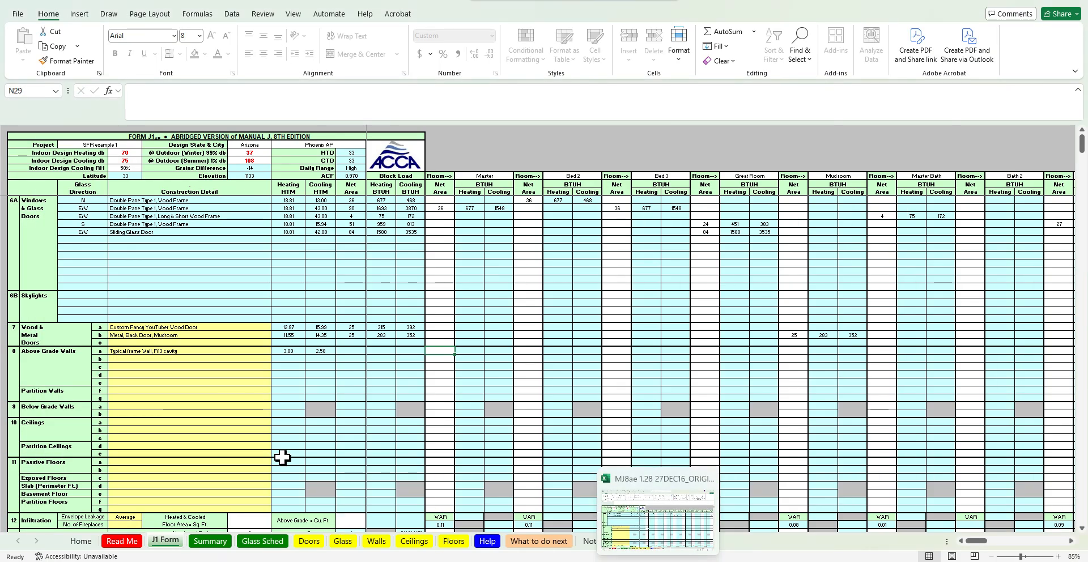
click(376, 541)
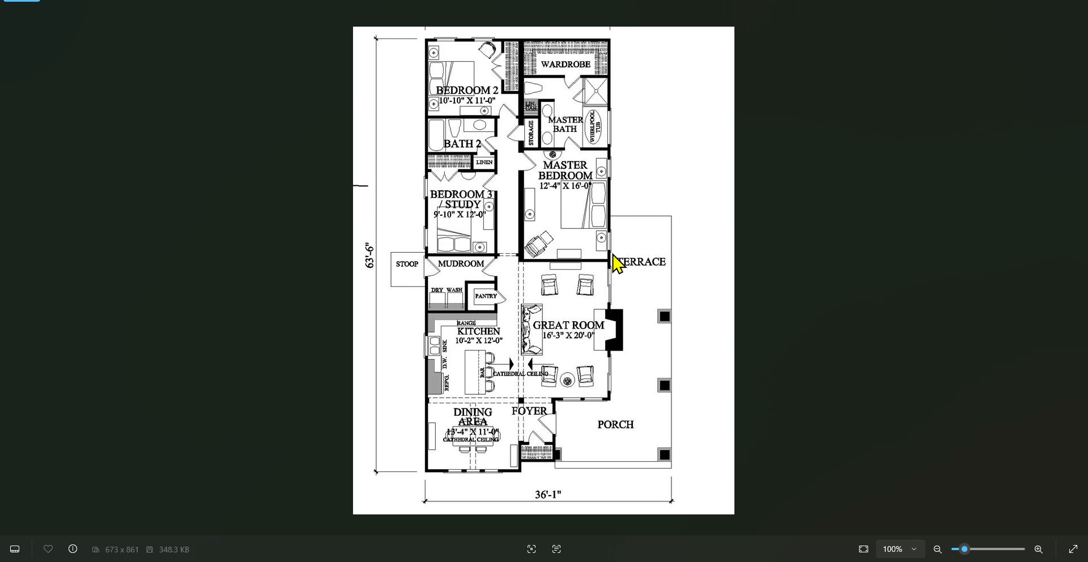
click(1020, 2)
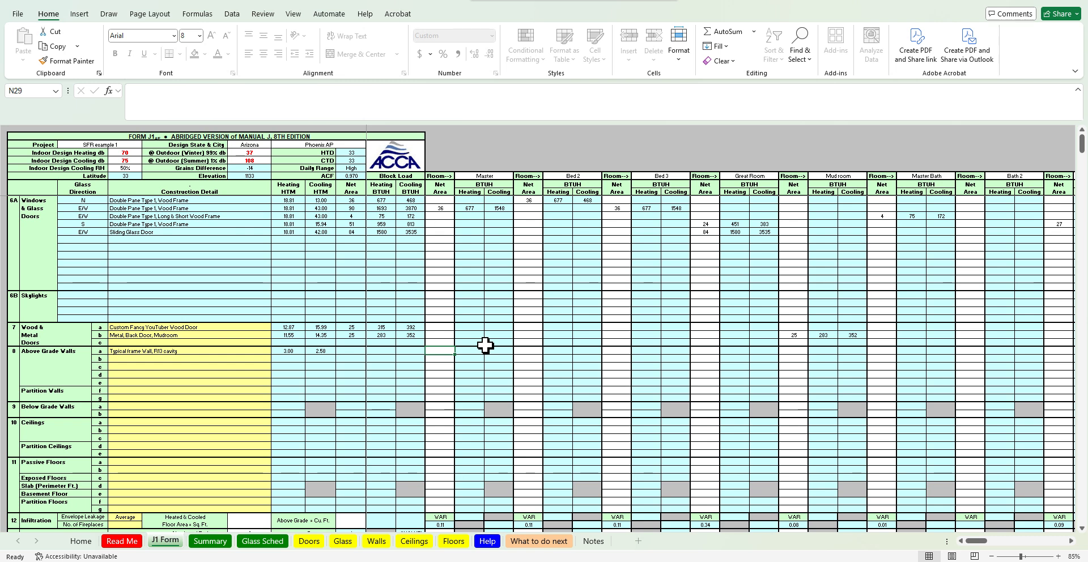
text(=()
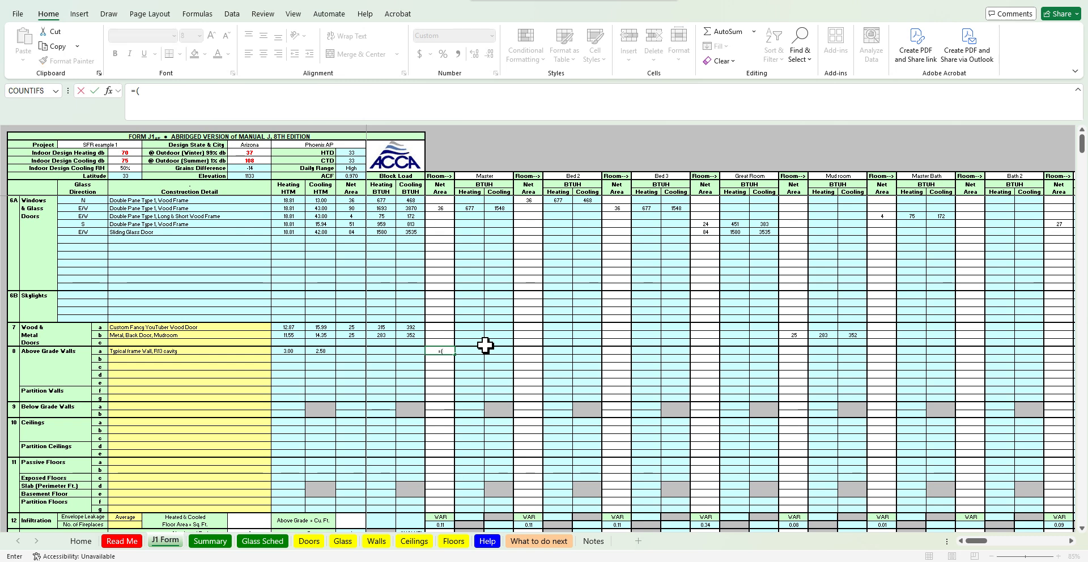
key(Escape)
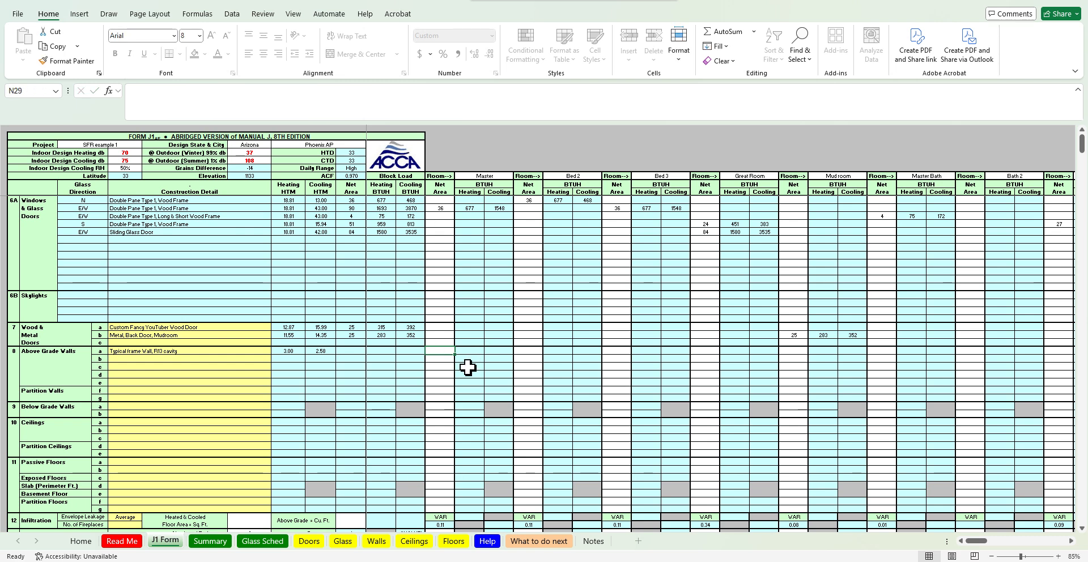
Enter the Master's net wall area for row a as =(8*16) minus the Master's window area cell
ctrl+scroll(467, 367, up, 2)
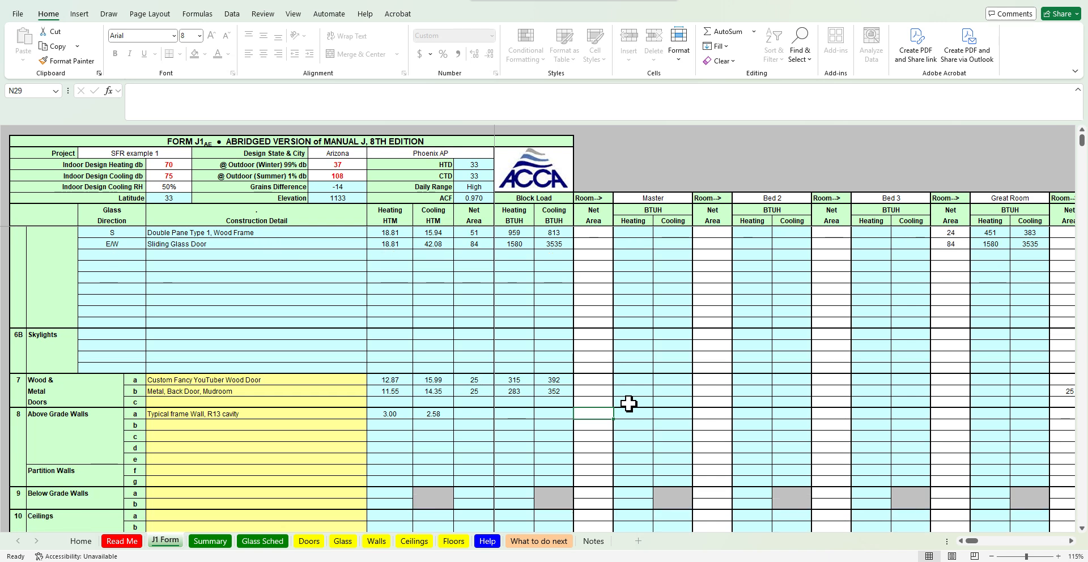
scroll(633, 443, down, 1)
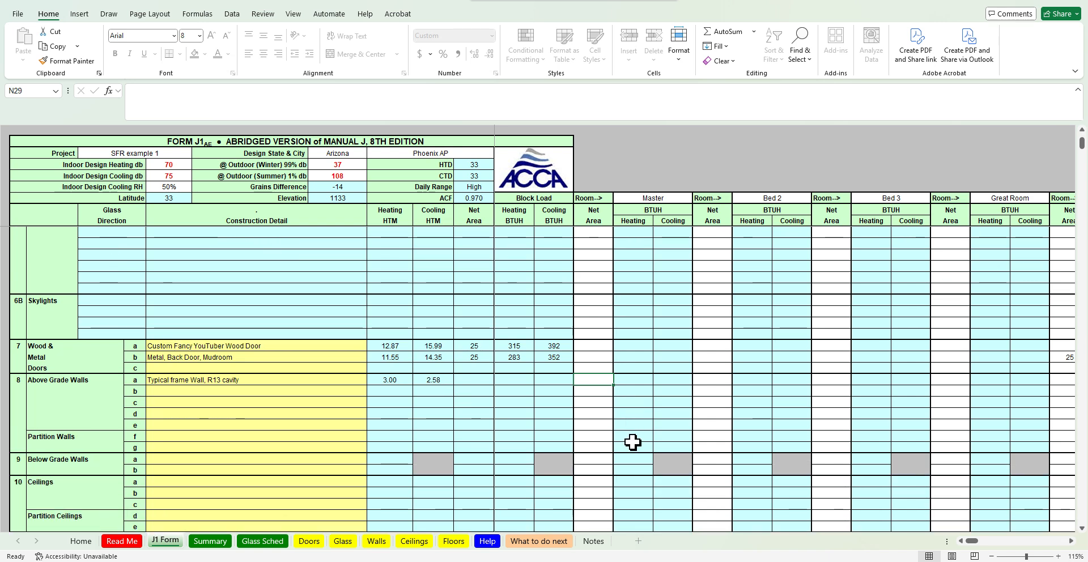
text(=()
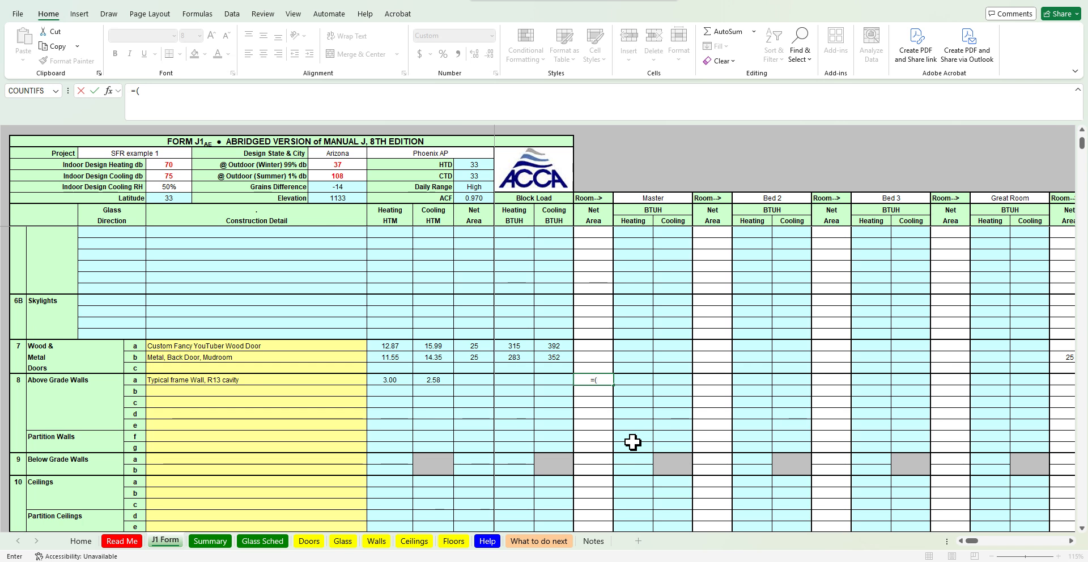
text(8*16)-)
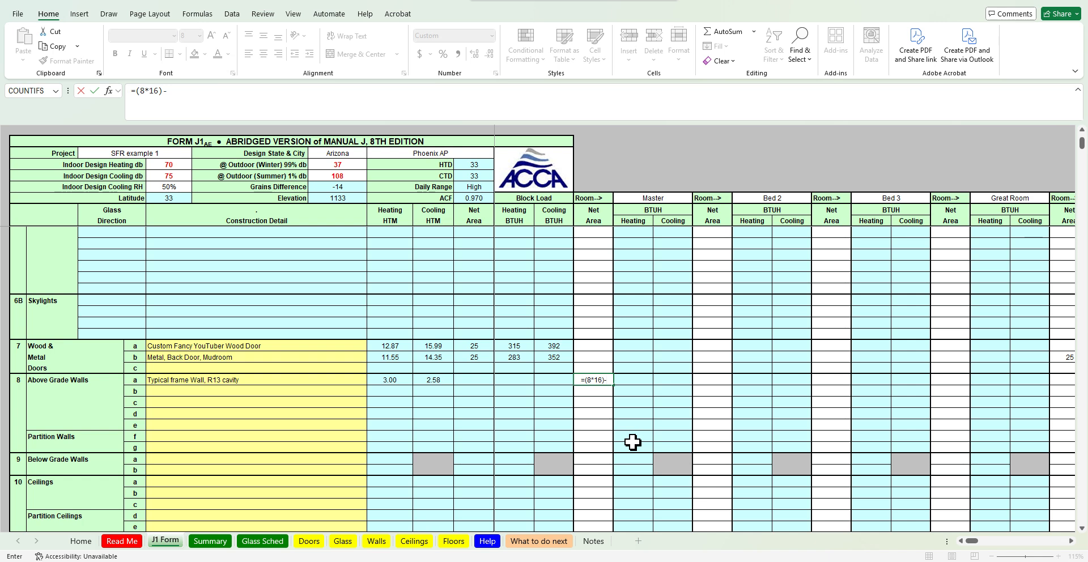
scroll(632, 442, up, 1)
scroll(633, 442, up, 1)
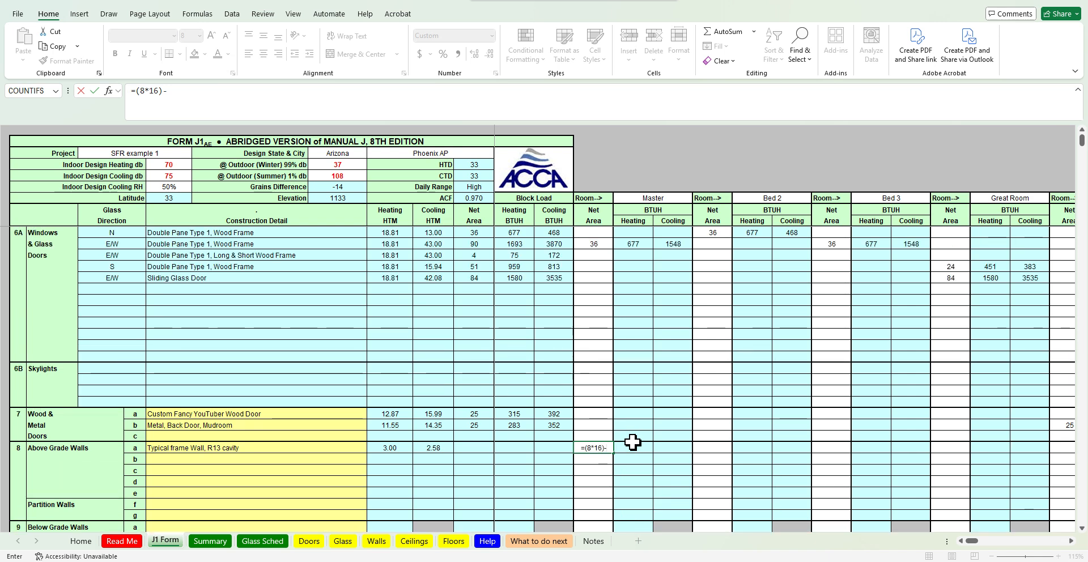
click(601, 244)
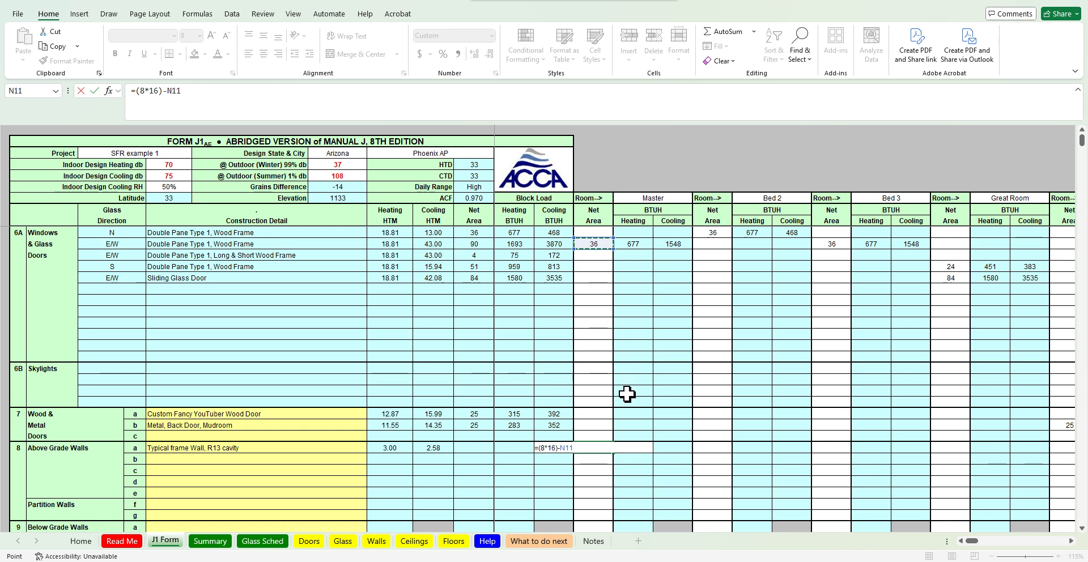
key(Return)
key(Up)
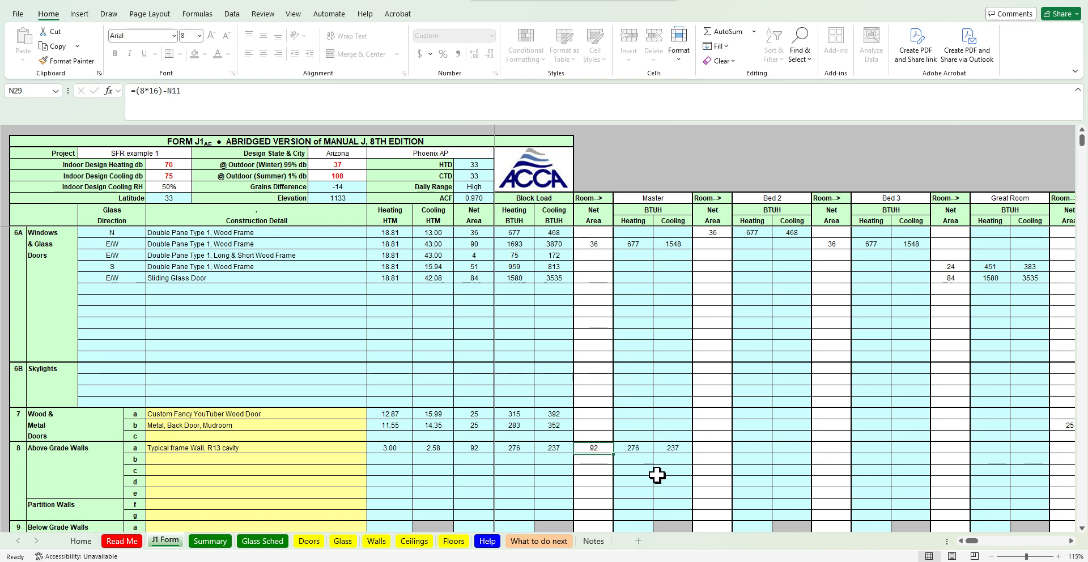
Enter a formula for Bed 2's net wall area: the gross wall area minus Bed 2's window area cell
key(Right)
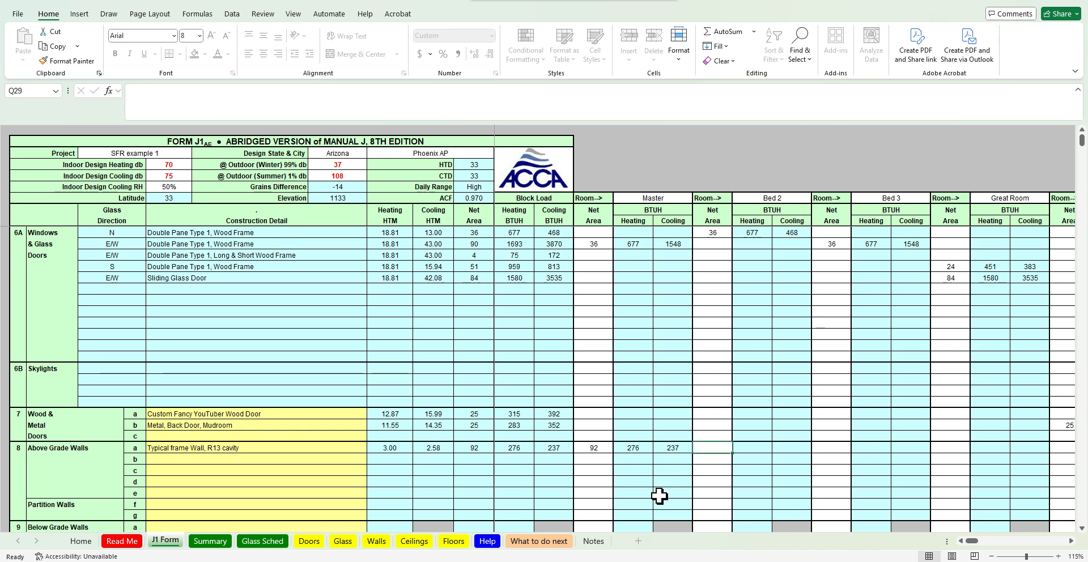
click(677, 561)
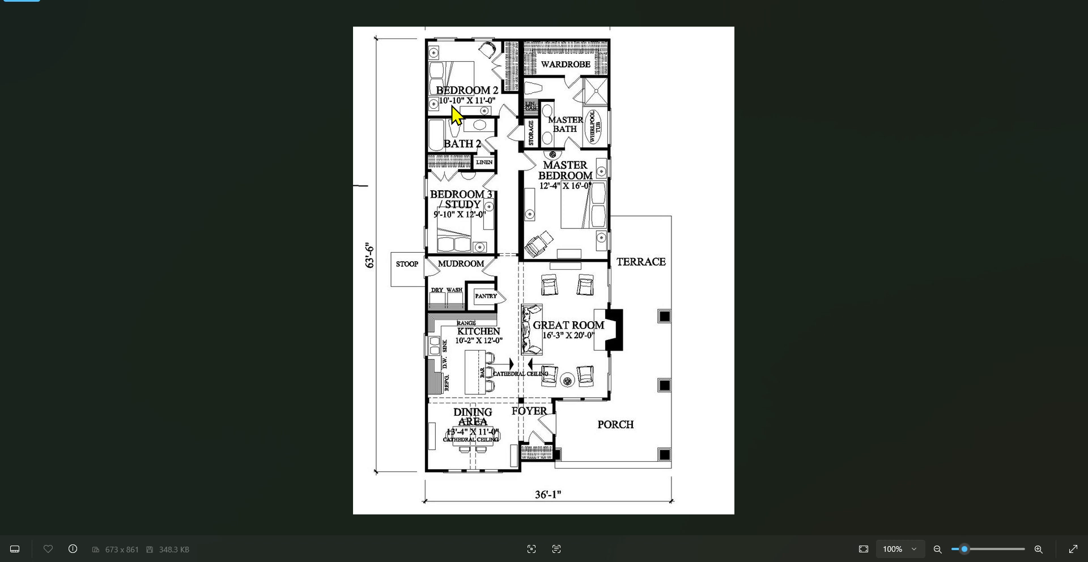
click(1024, 1)
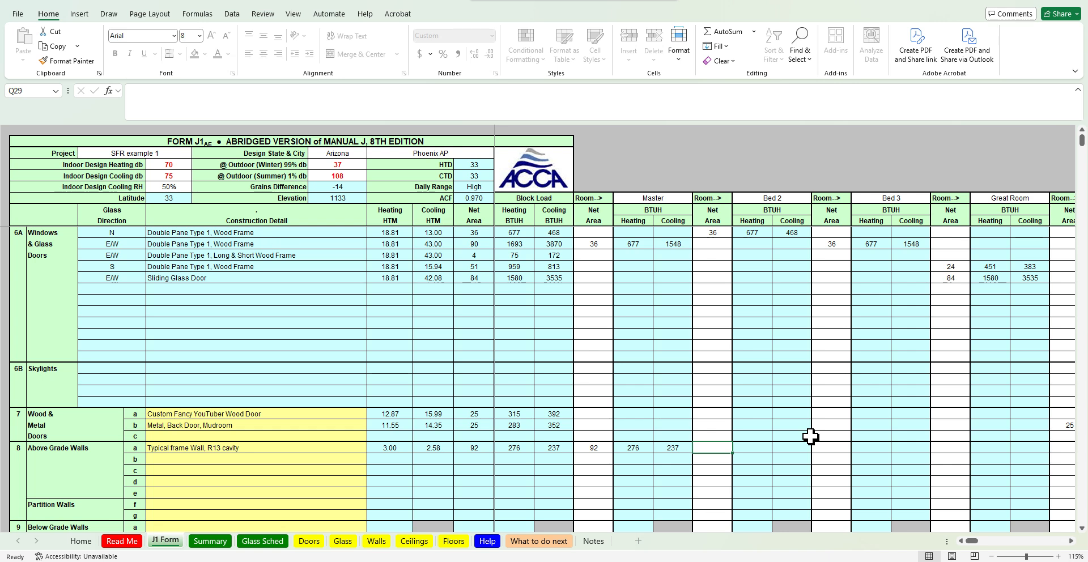
text(=)
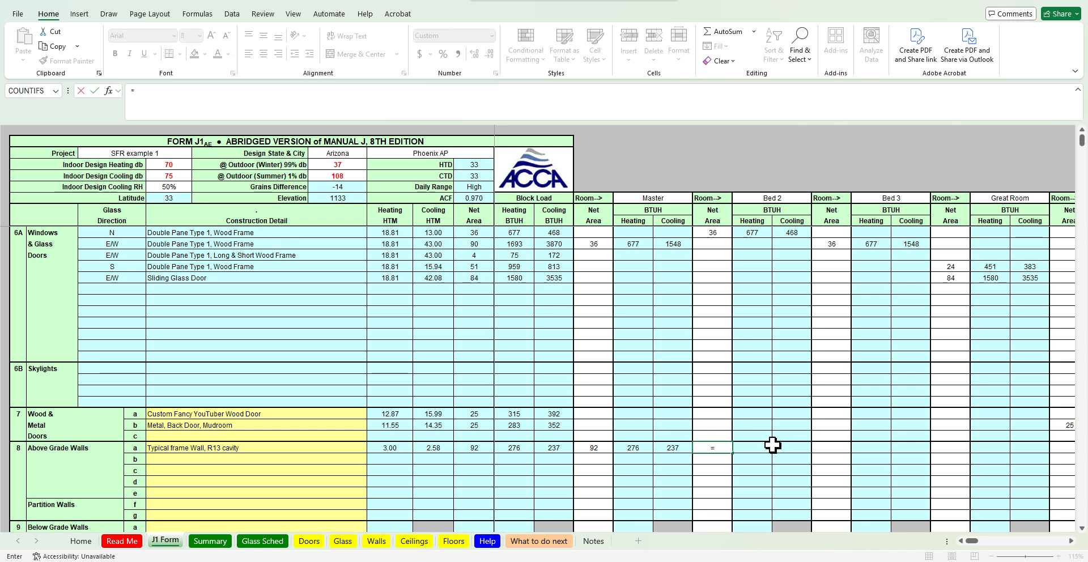
key(Escape)
click(718, 449)
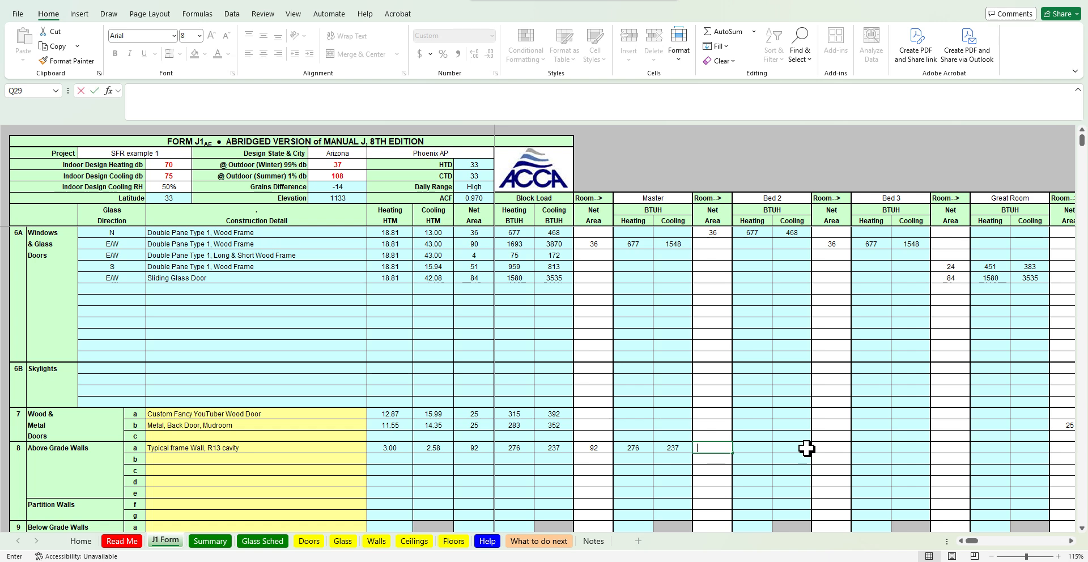
text(=()
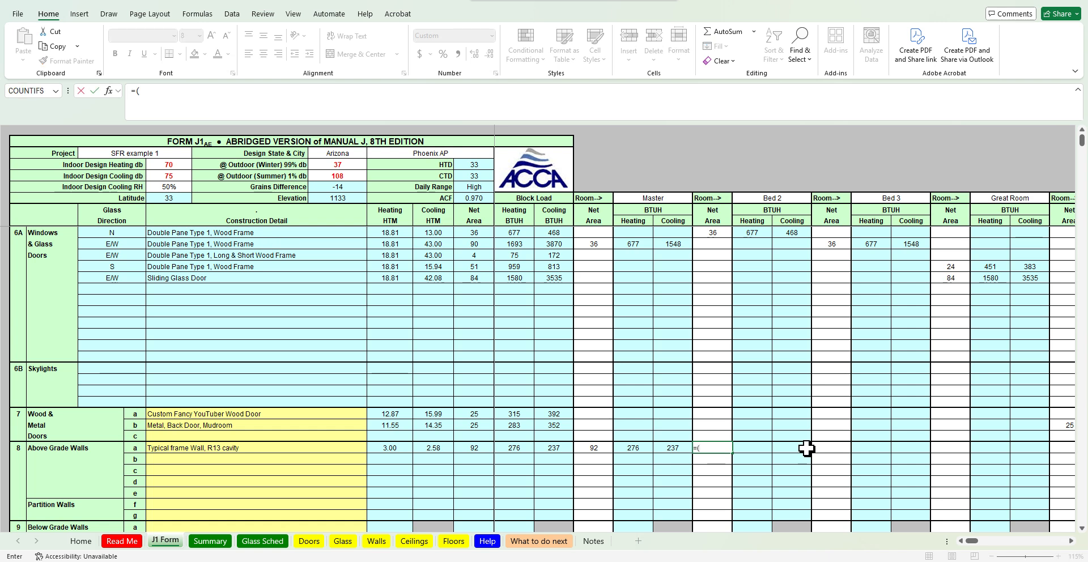
text(11*8)
key(BackSpace)
key(BackSpace)
key(BackSpace)
text(*2)-)
click(723, 233)
key(Return)
Enter Bed 3's net wall area for row a as =(12*8) minus Bed 3's window area cell
key(alt+Tab)
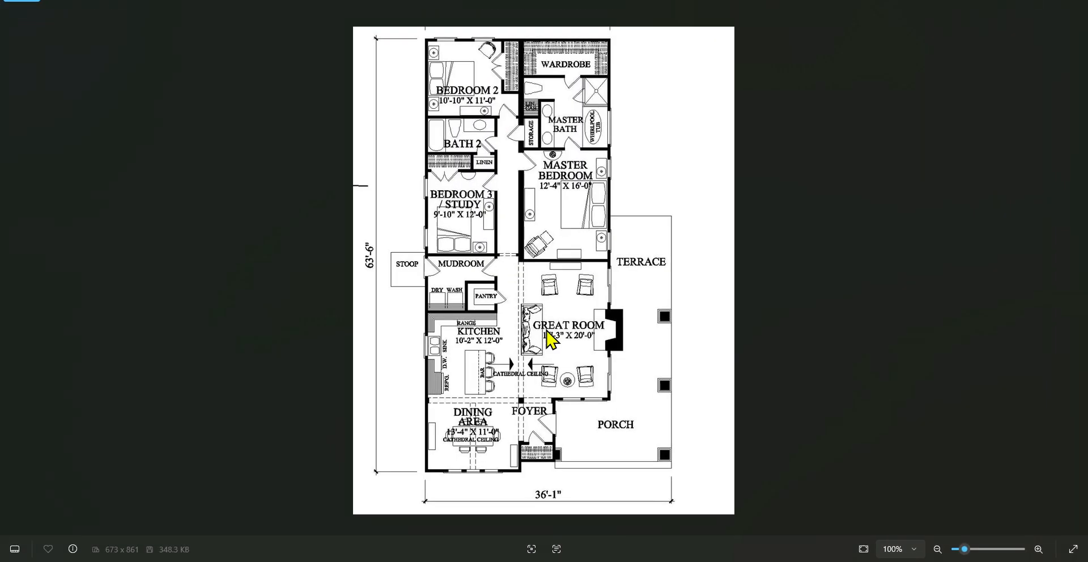
click(1022, 8)
click(842, 449)
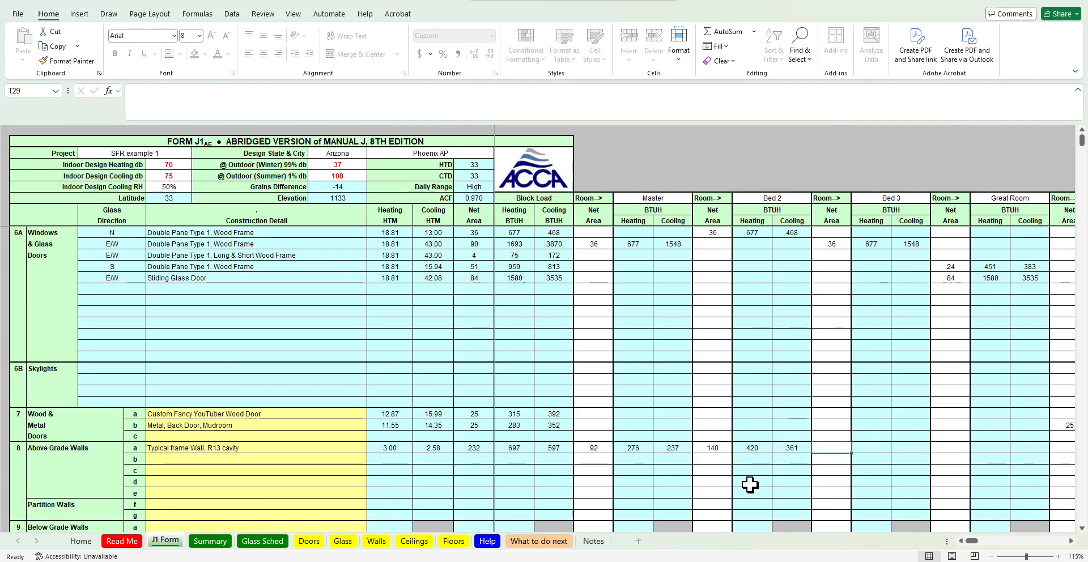
key(alt+Tab)
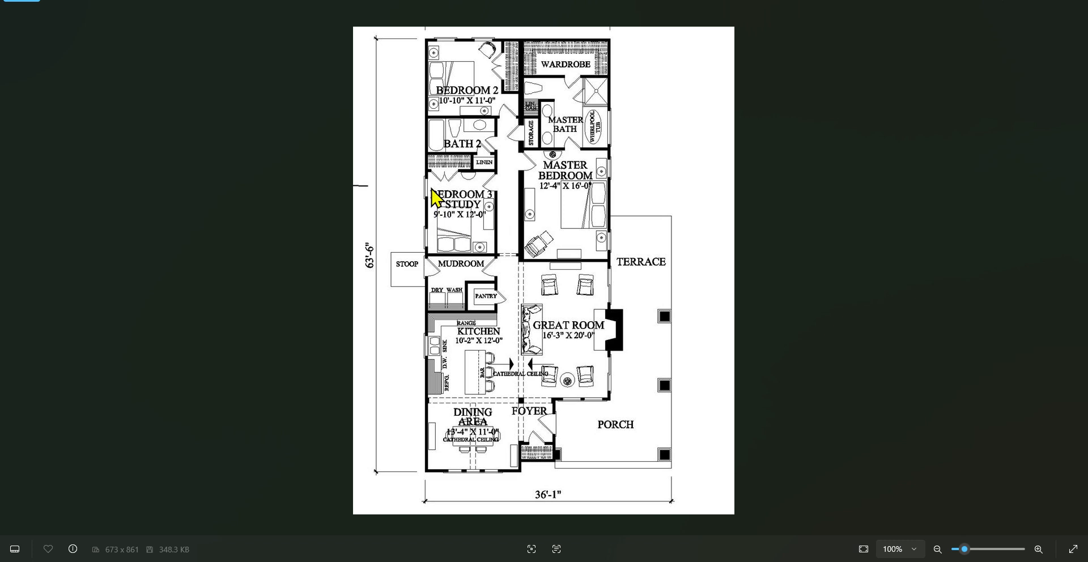
click(688, 561)
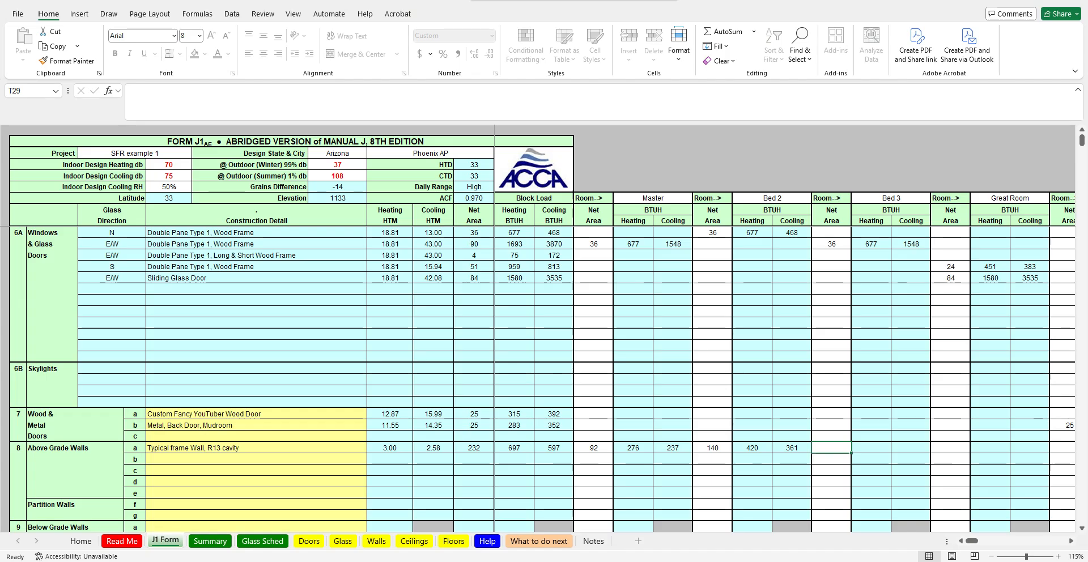
double_click(832, 447)
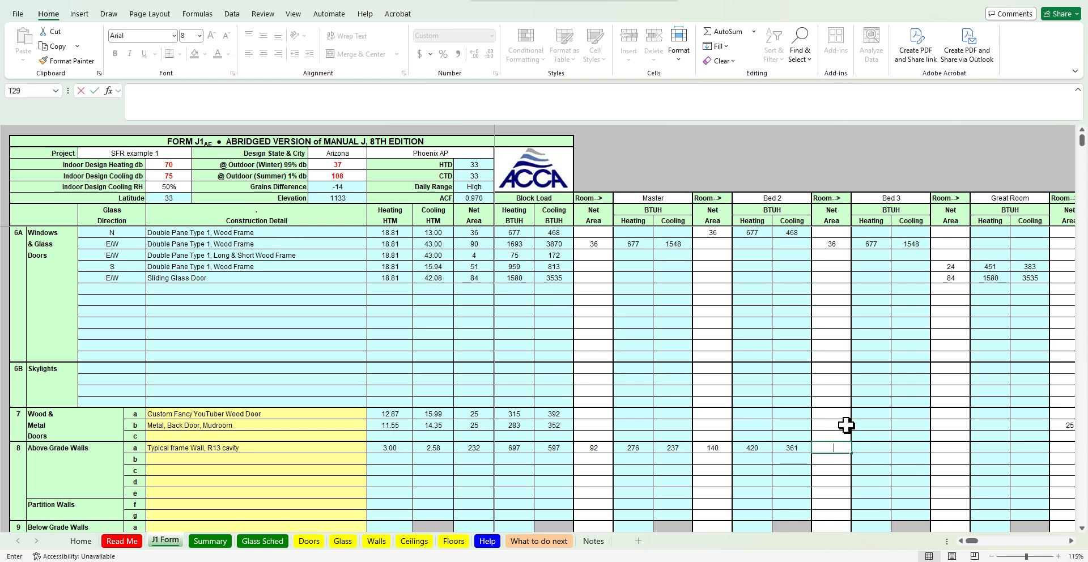
text(=(12*)
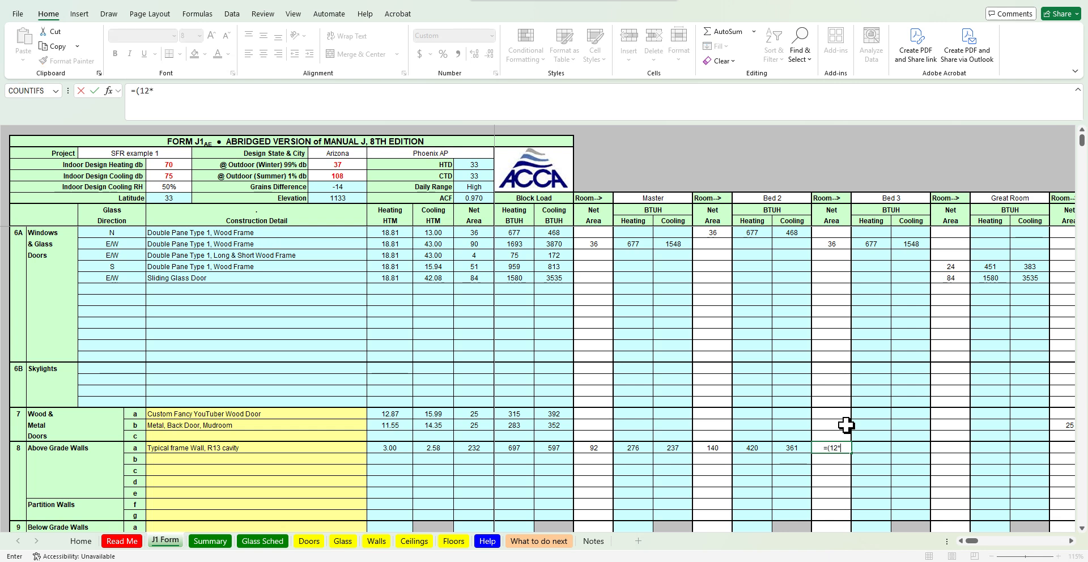
text(8)-)
click(827, 244)
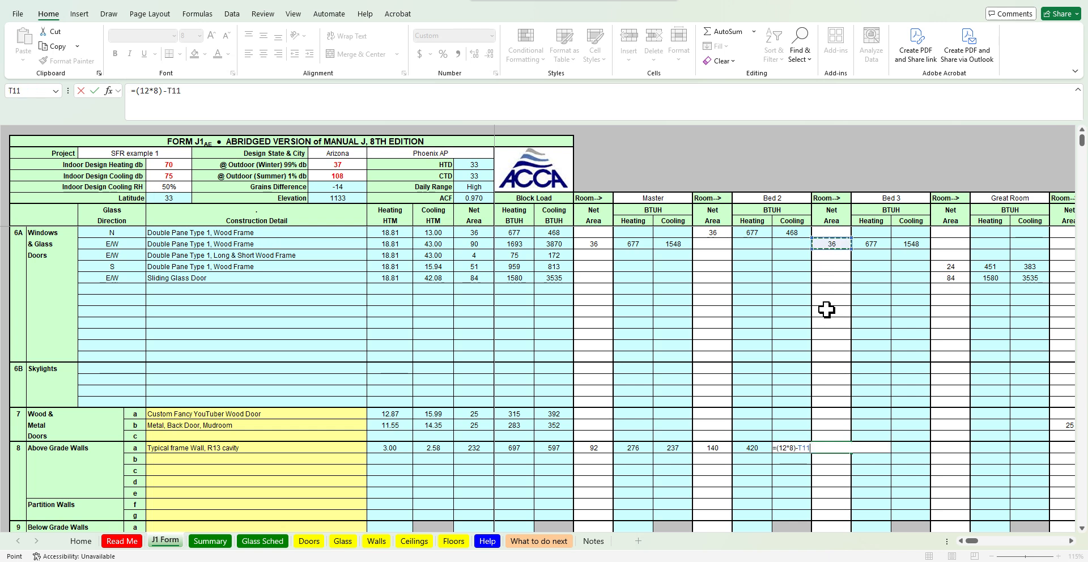
key(Return)
key(Right)
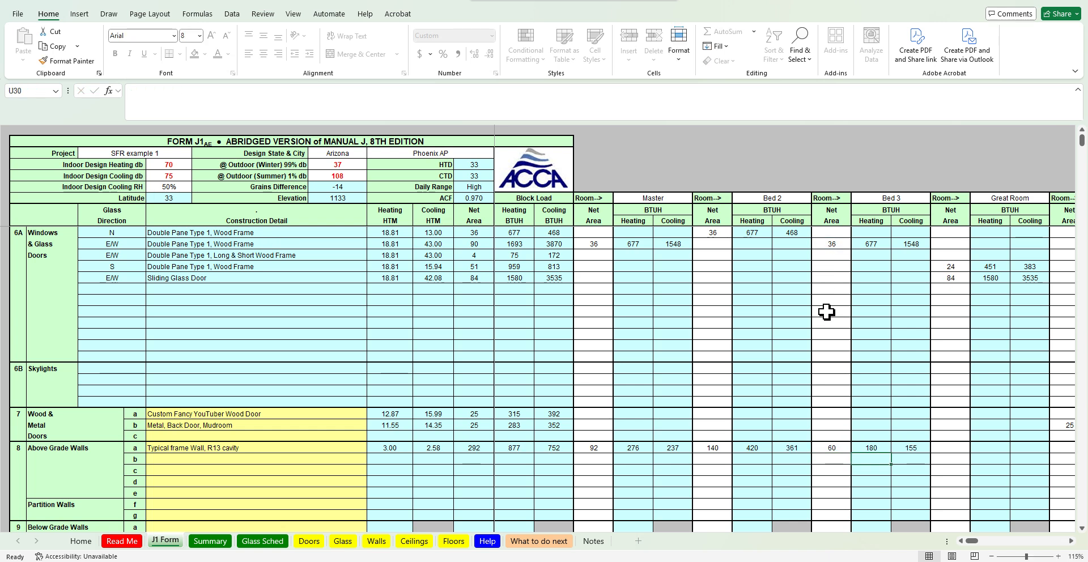
key(Up)
key(Right)
key(Right)
key(Right)
key(Right)
key(Right)
key(Right)
key(Right)
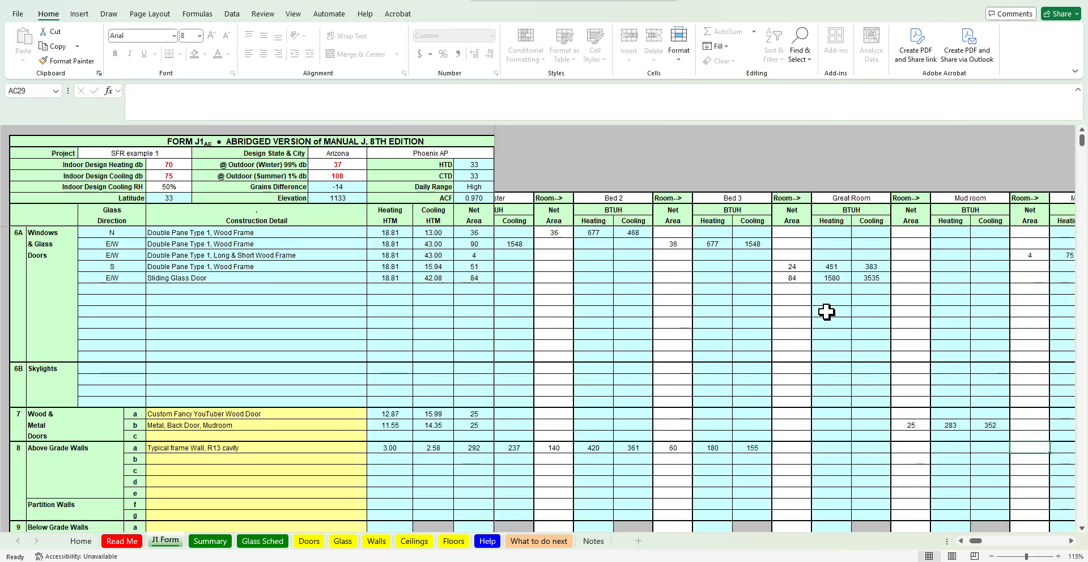
key(Left)
key(Left)
key(Left)
key(Left)
key(Left)
key(Left)
key(Left)
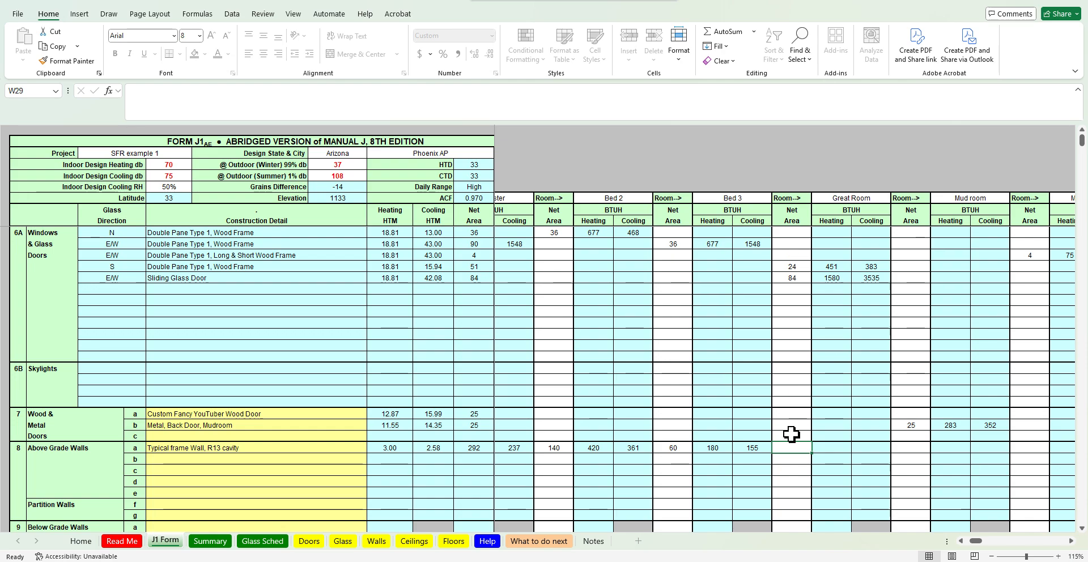
Check the floor plan and compute 16*2/3 in the calculator
key(alt+Tab)
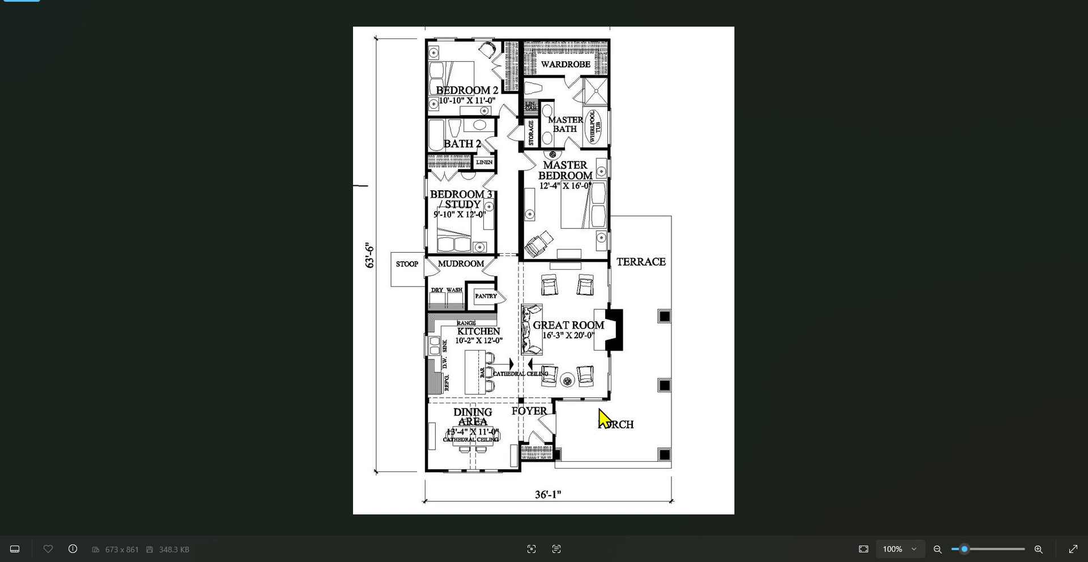
click(709, 561)
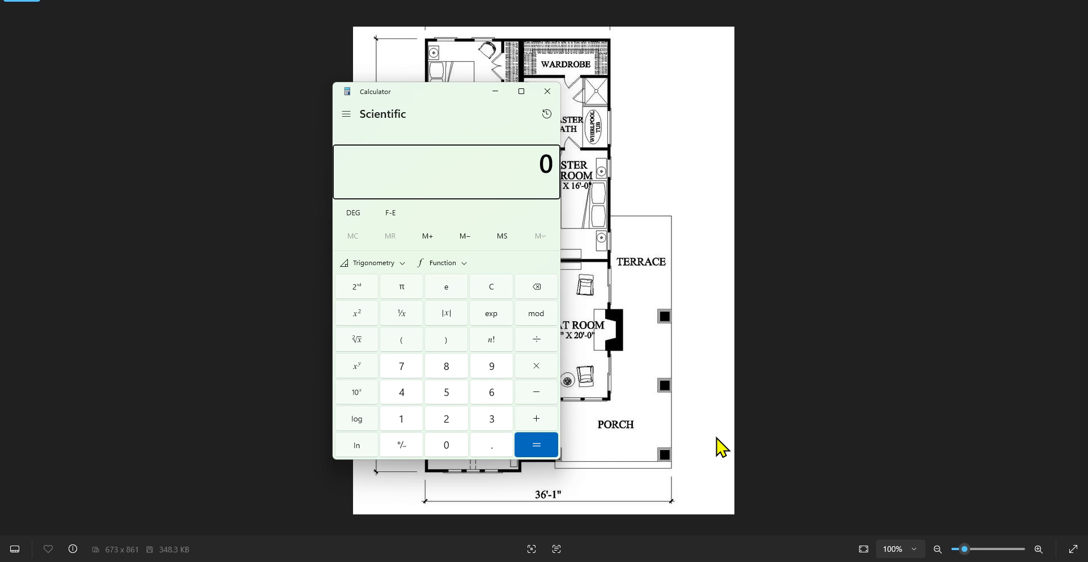
text(16*2/3)
key(Return)
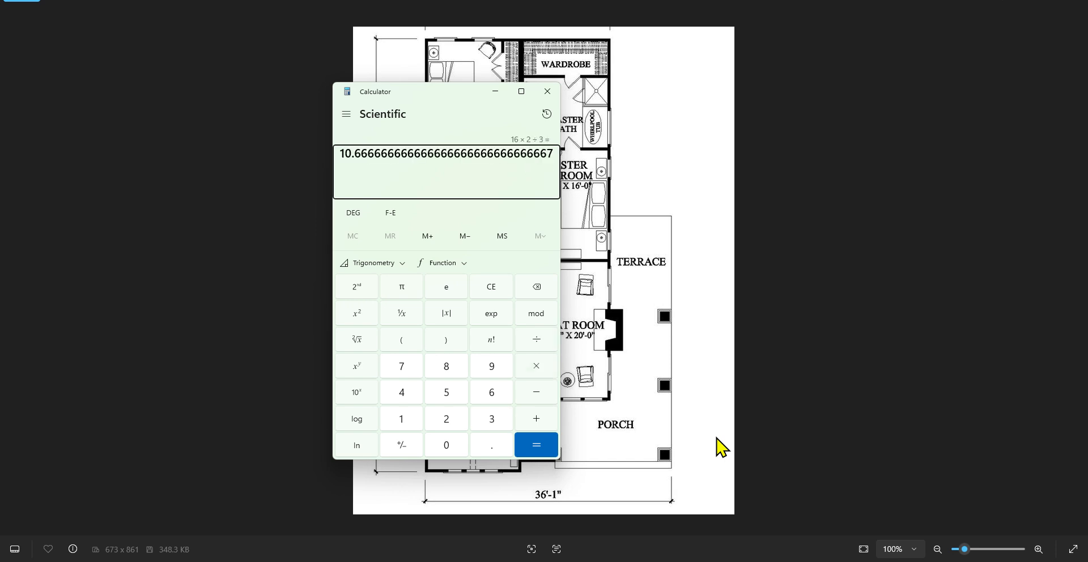
click(722, 446)
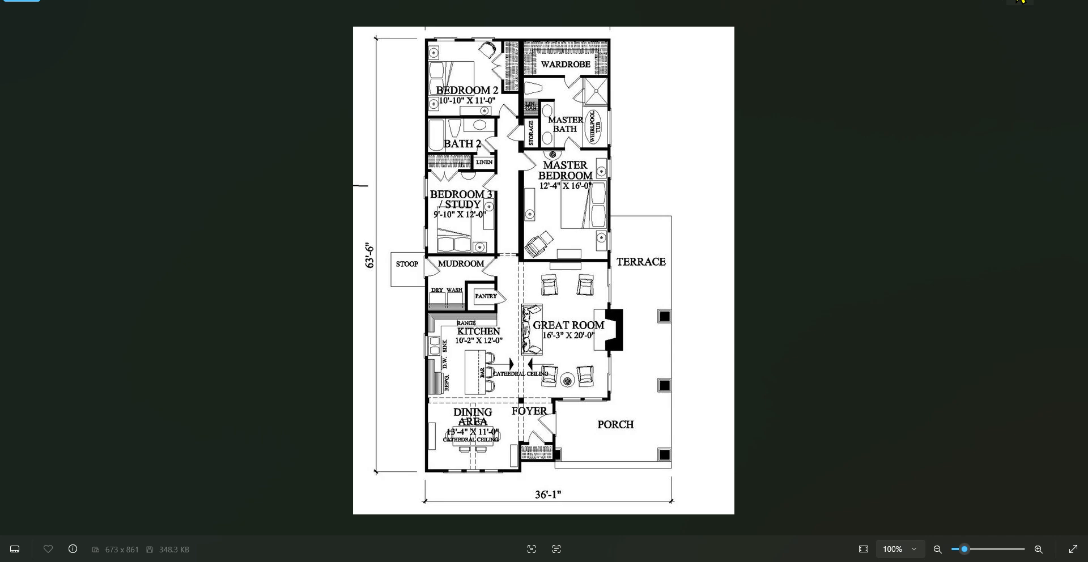
click(1020, 1)
Enter the Great Room's net wall area for row a as =(20*8)+(10.7*8) minus its two window area cells W14 and W13
click(788, 448)
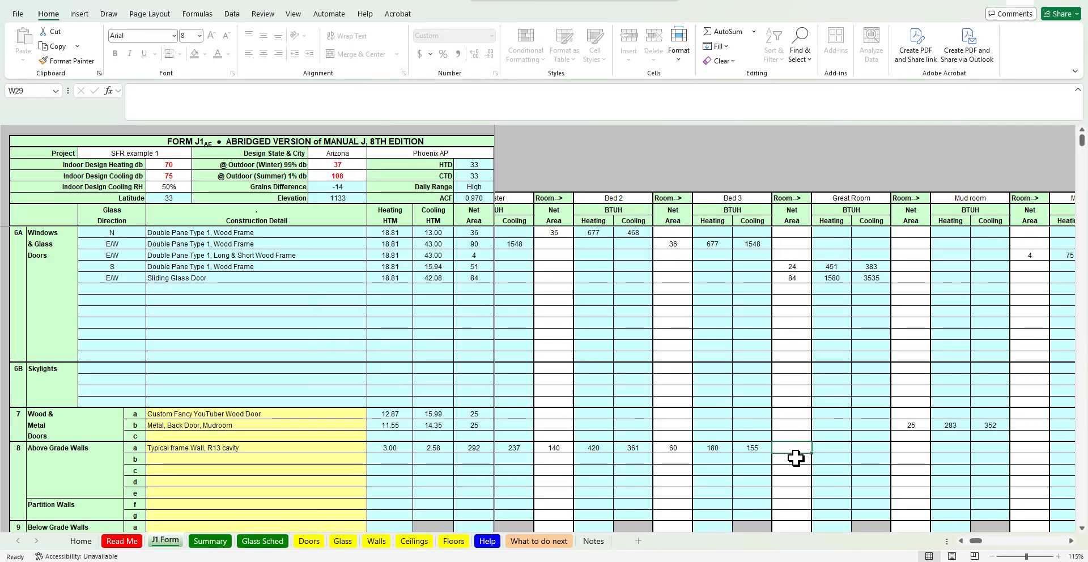
double_click(800, 445)
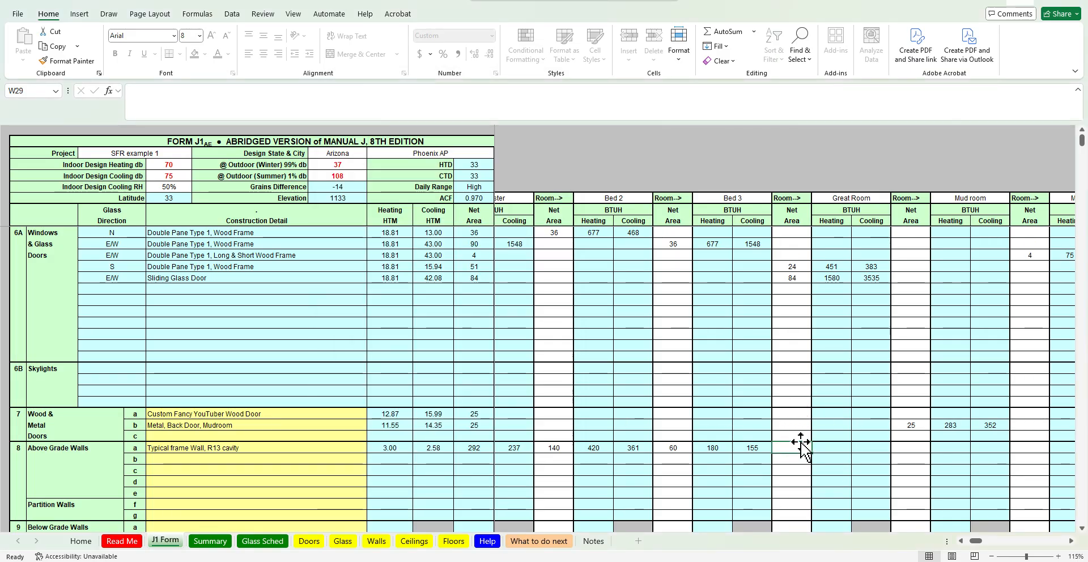
text(=()
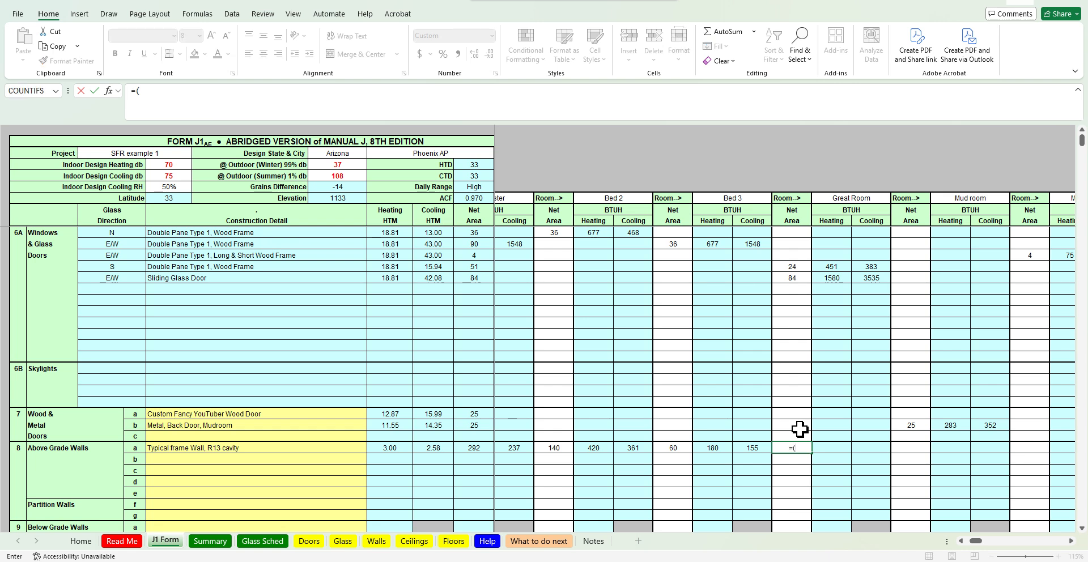
key(alt+Tab)
key(Tab)
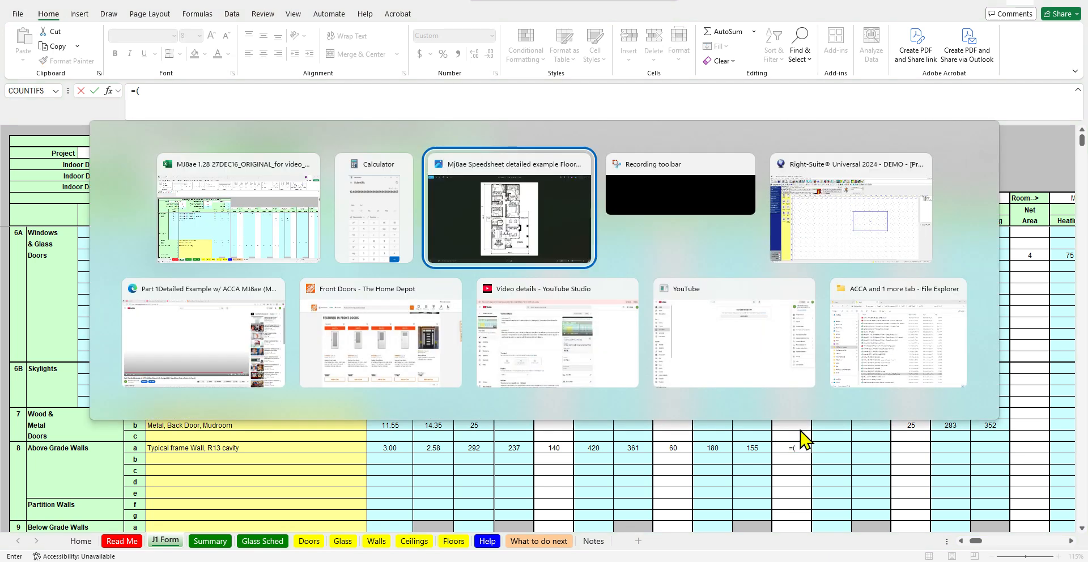
key(alt+Tab)
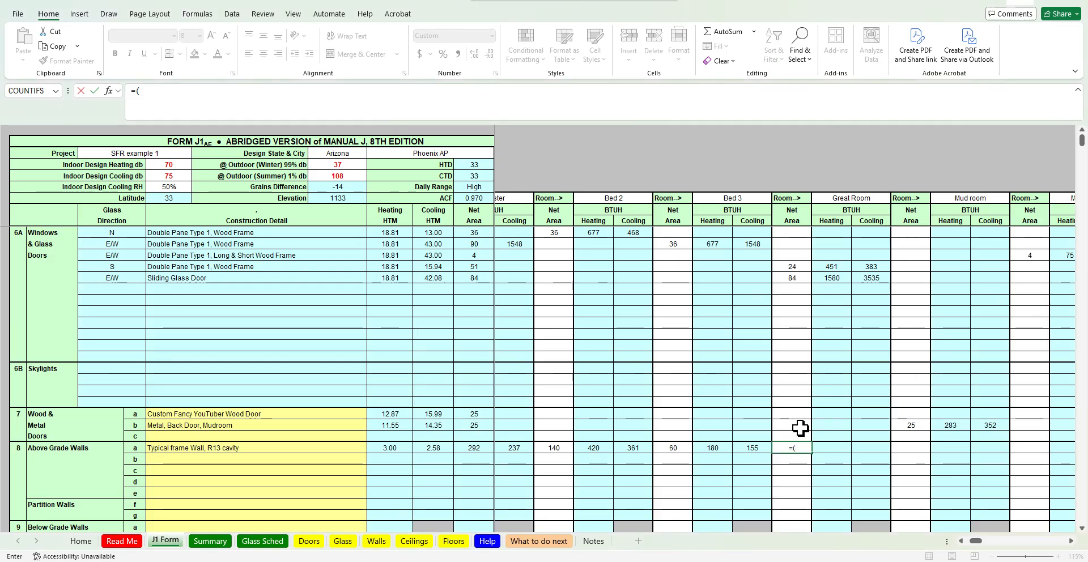
text(20*8)
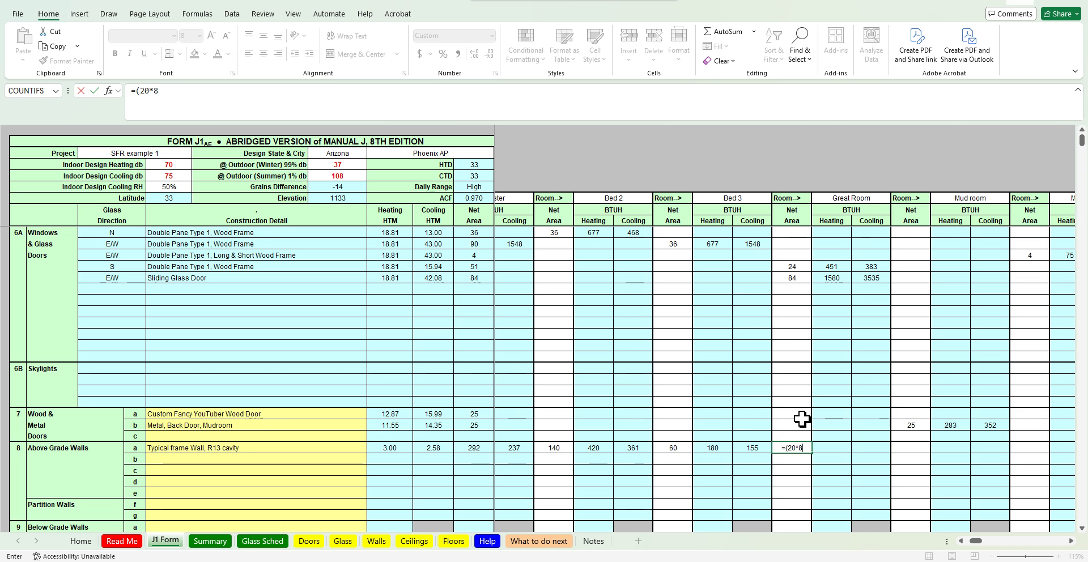
text()+()
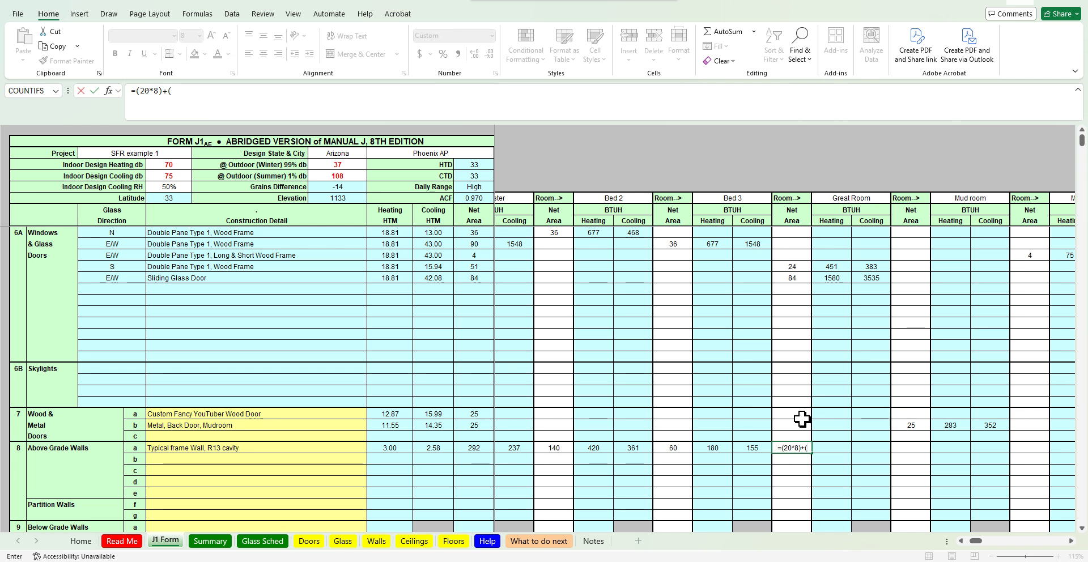
text(1.)
key(BackSpace)
text(0)
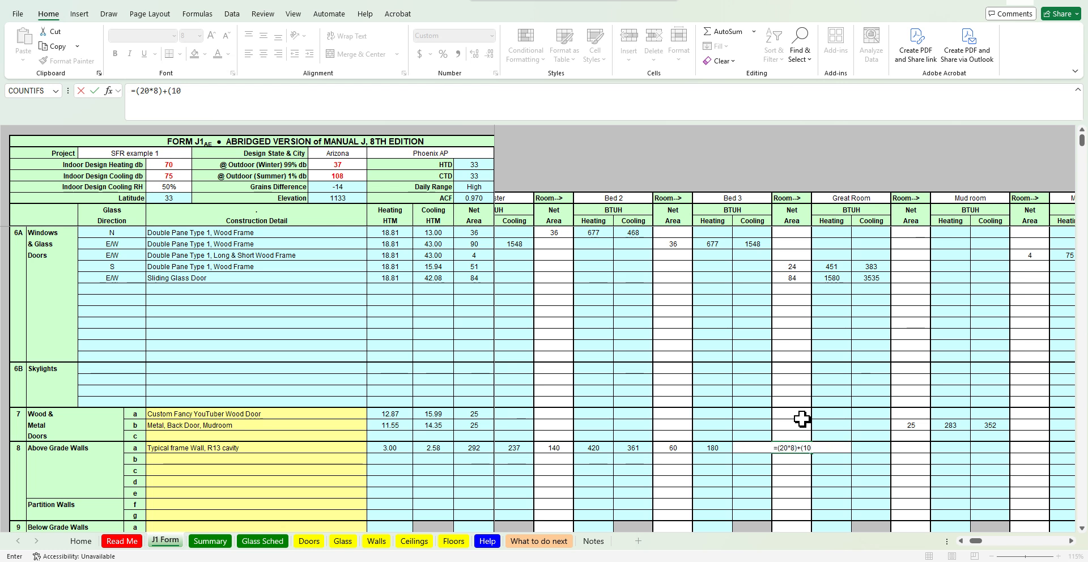
text(.7*8)-)
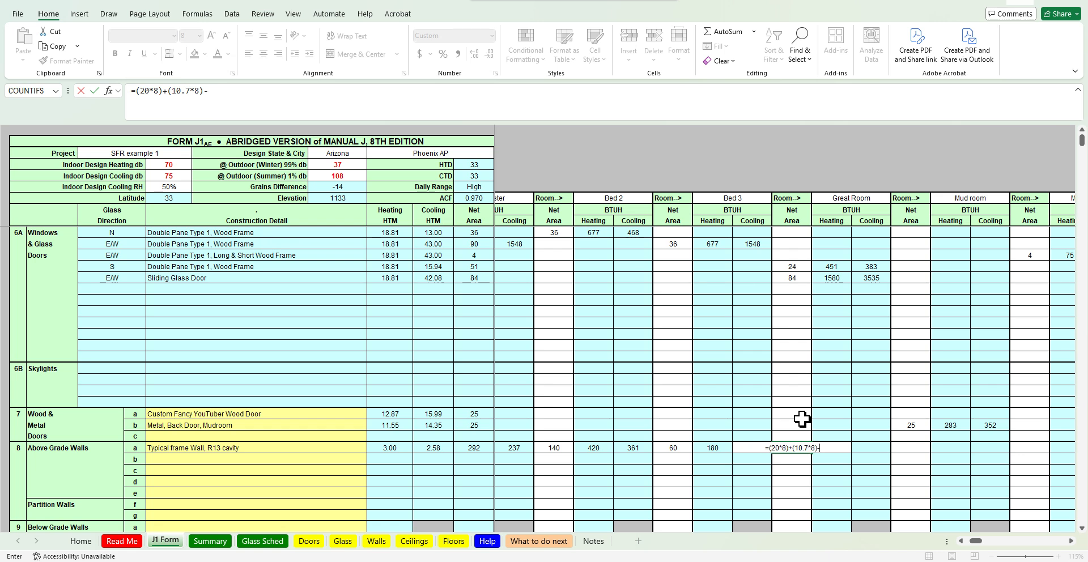
click(709, 561)
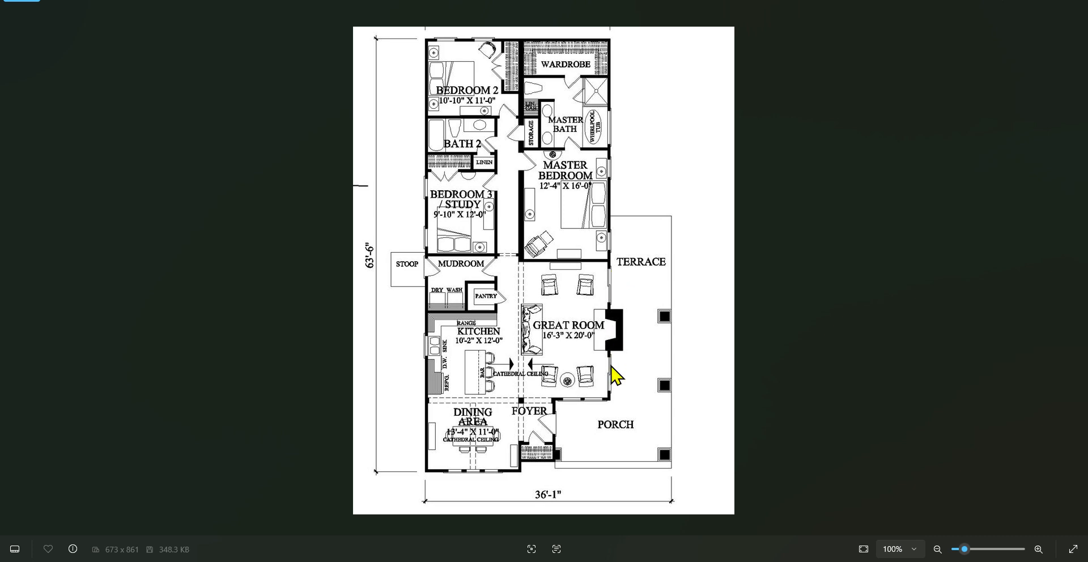
click(1023, 0)
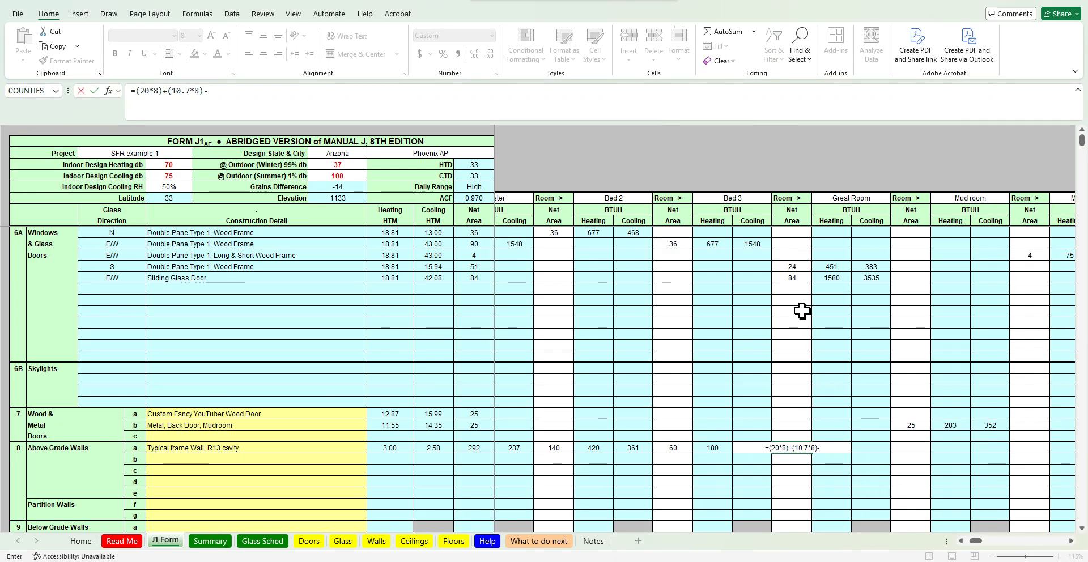
click(796, 277)
text(-)
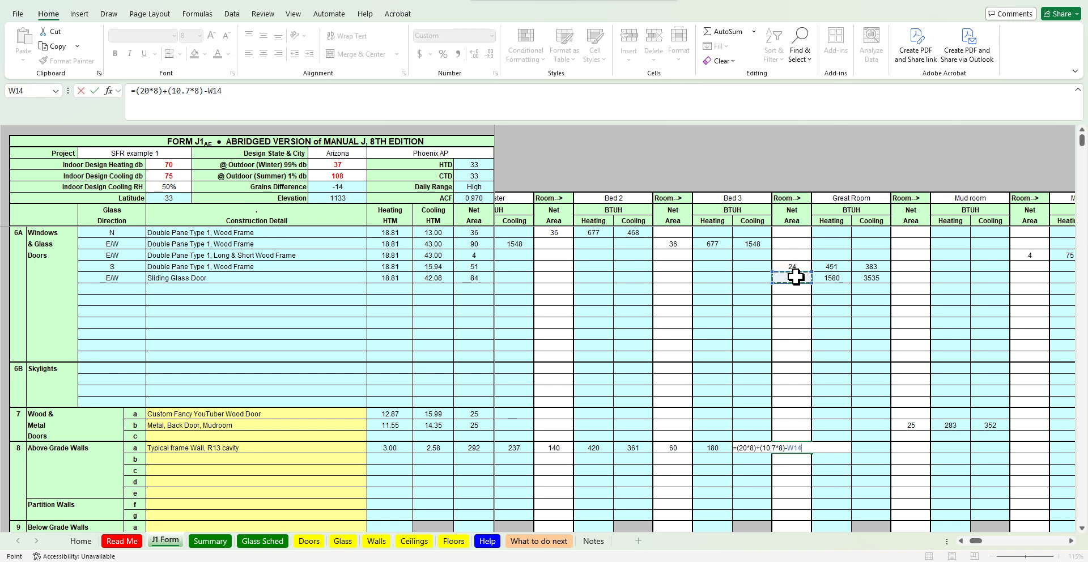
click(794, 271)
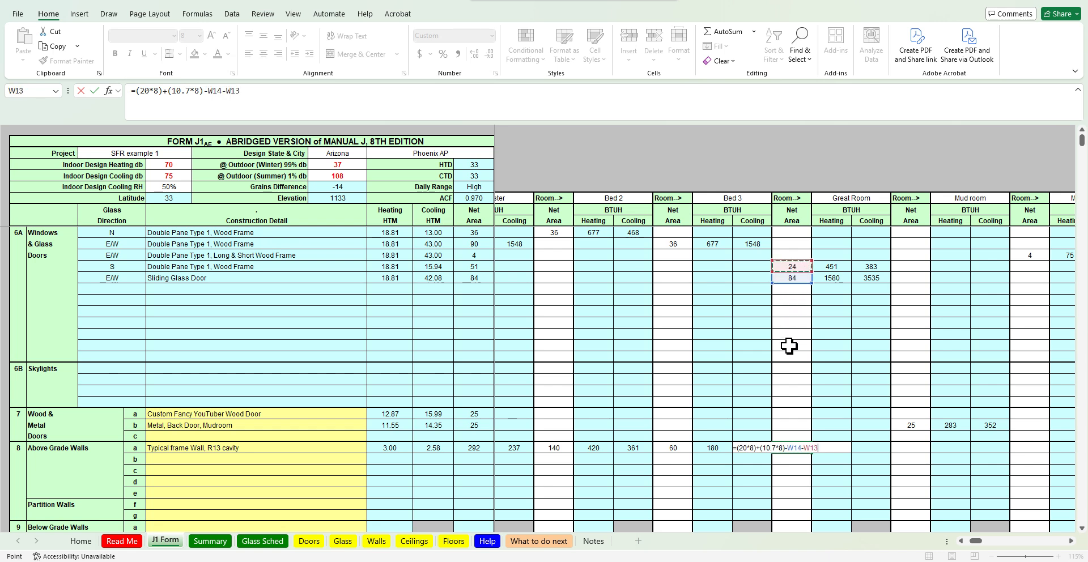
key(Return)
Review the floor plan and the Great Room's window area cells and their formulas
key(alt+Tab)
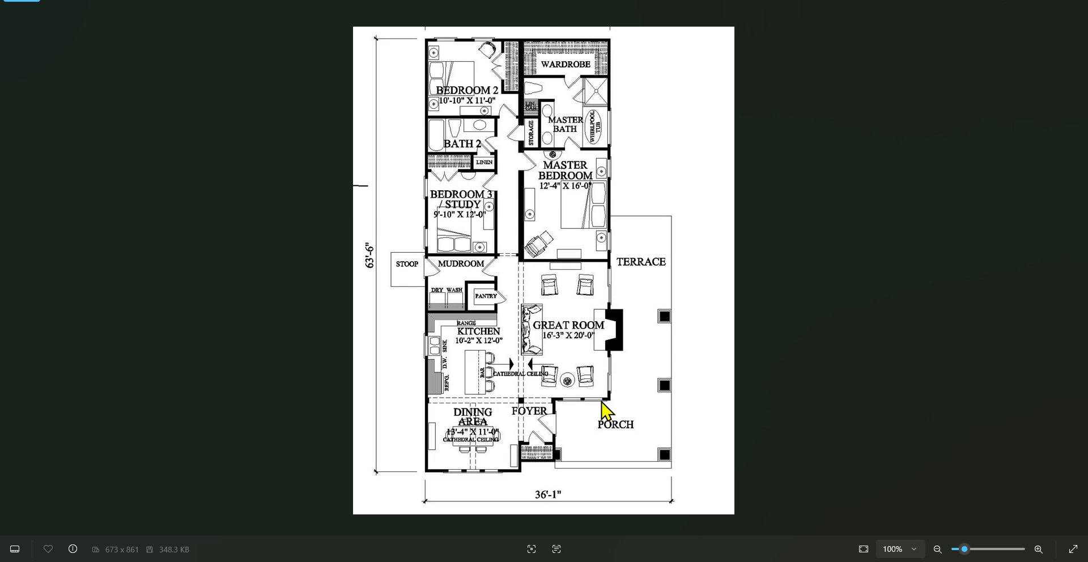
click(1019, 1)
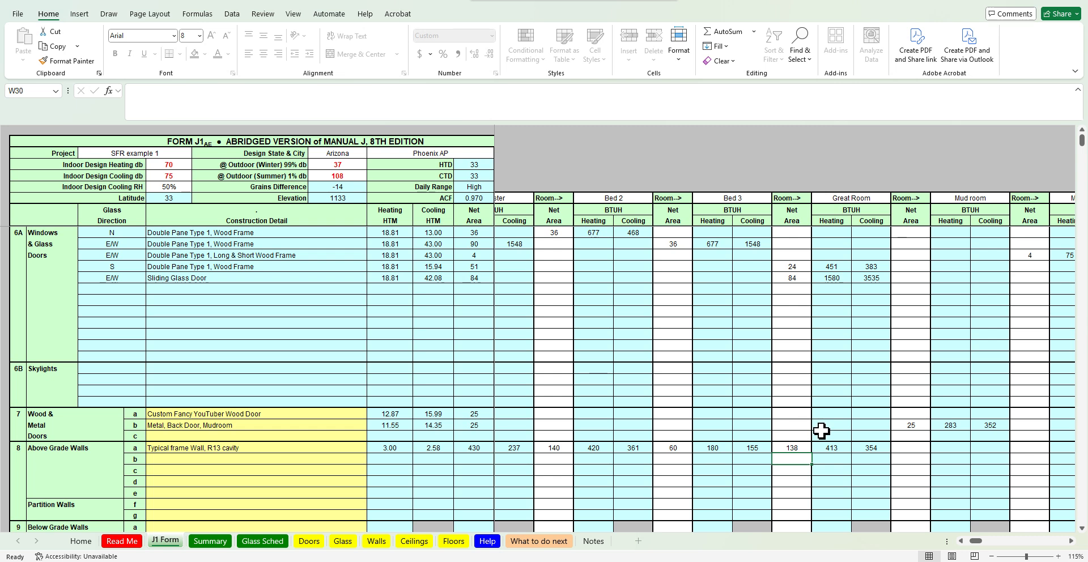
click(801, 278)
drag(542, 233, 930, 286)
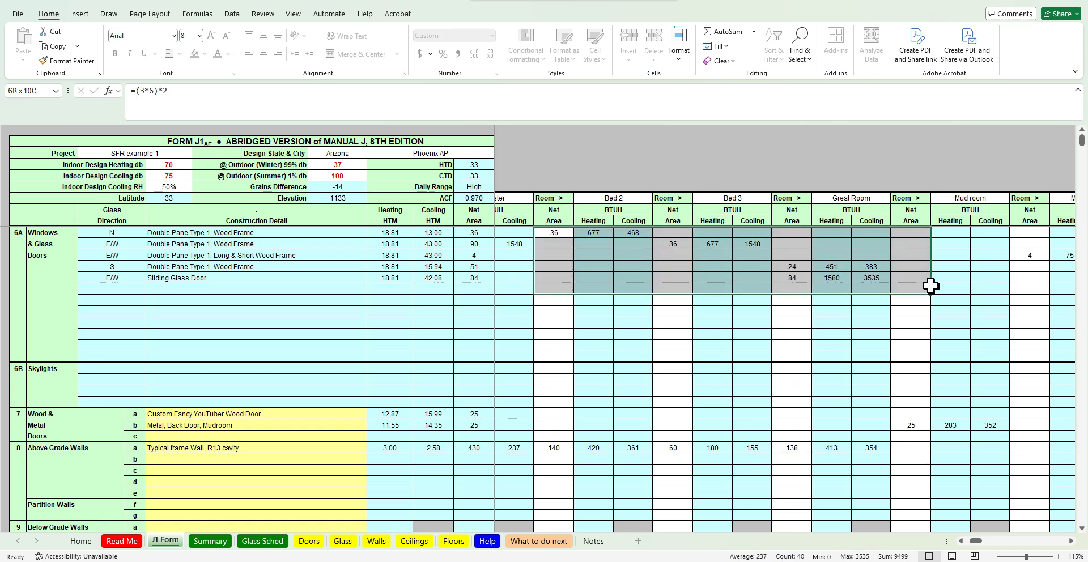
click(793, 267)
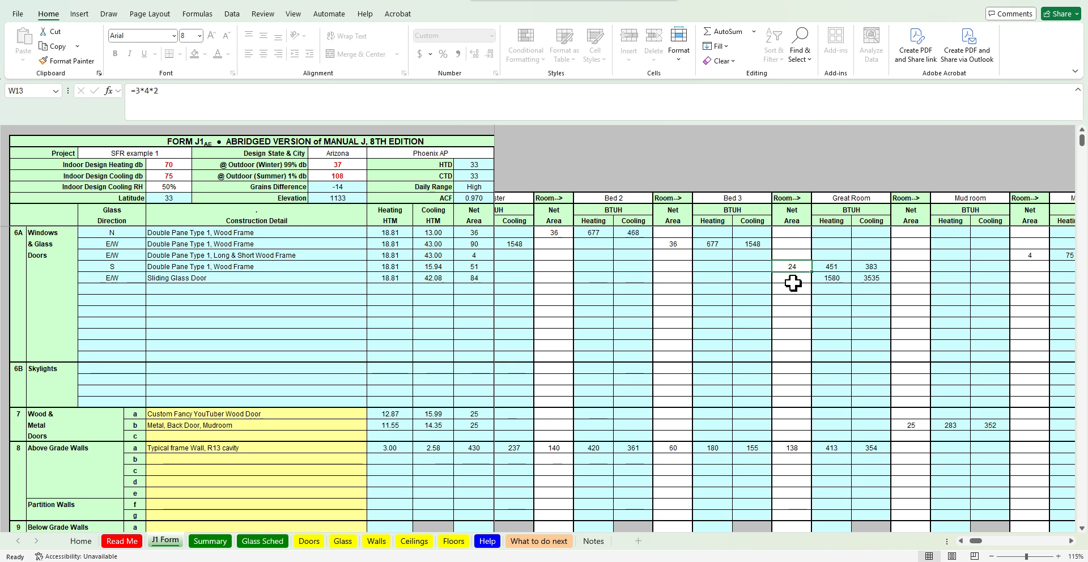
click(796, 447)
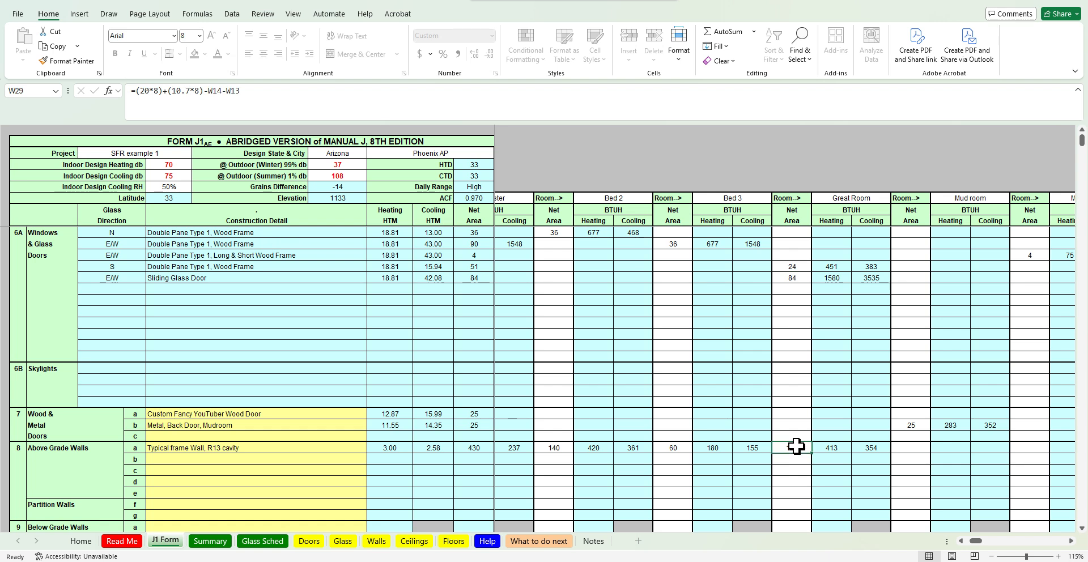
Remove the window area subtractions from the Great Room's net wall formula, leaving =(20*8)+(10.7*8)
click(269, 96)
key(BackSpace)
key(BackSpace)
key(BackSpace)
key(BackSpace)
key(BackSpace)
key(BackSpace)
key(BackSpace)
key(BackSpace)
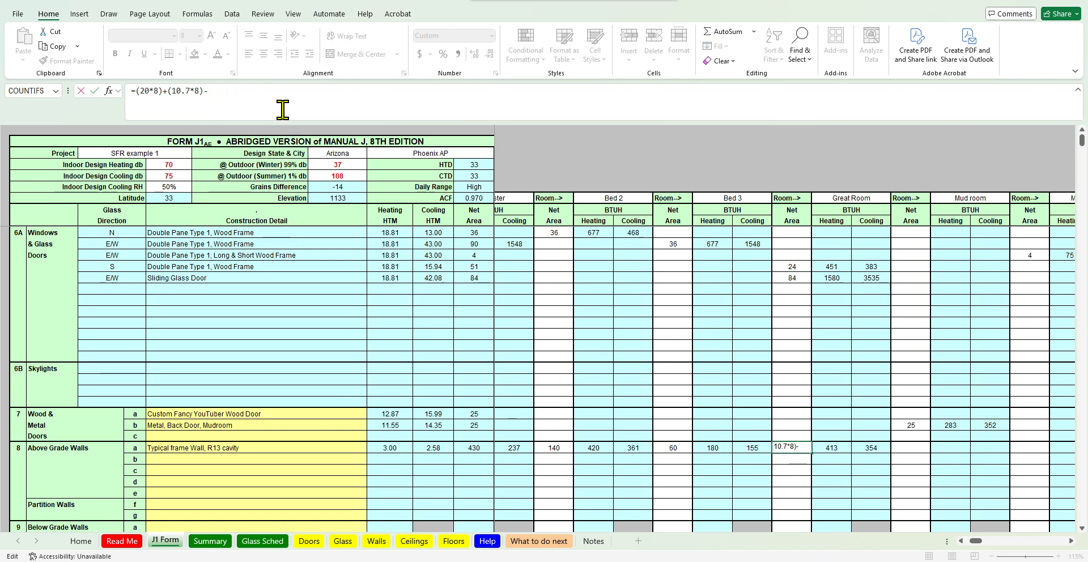
key(Return)
key(Up)
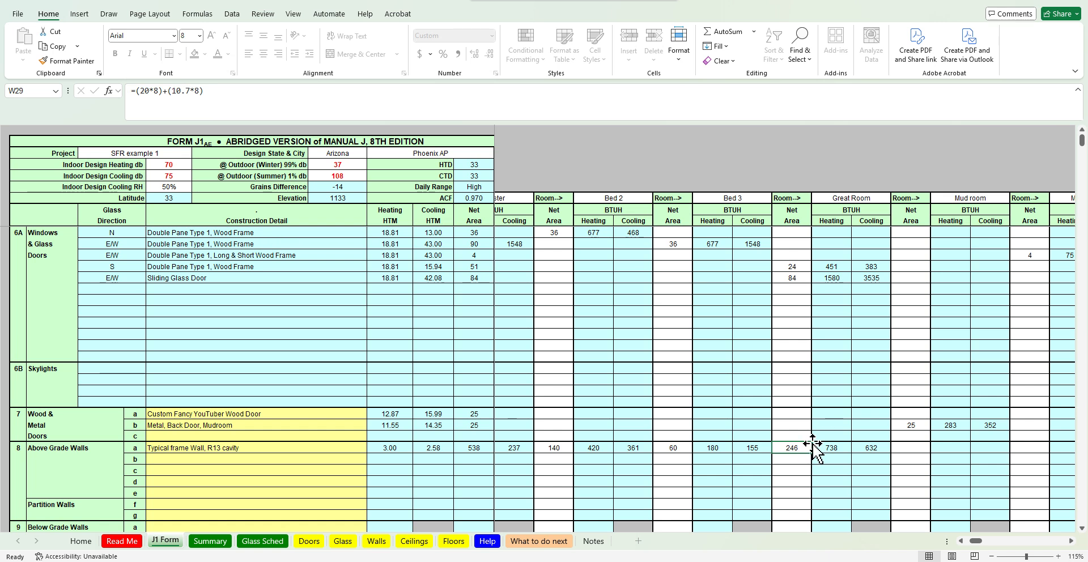
Subtract the Great Room's window cells W14 and W13 again in its net wall formula
click(272, 90)
text(-)
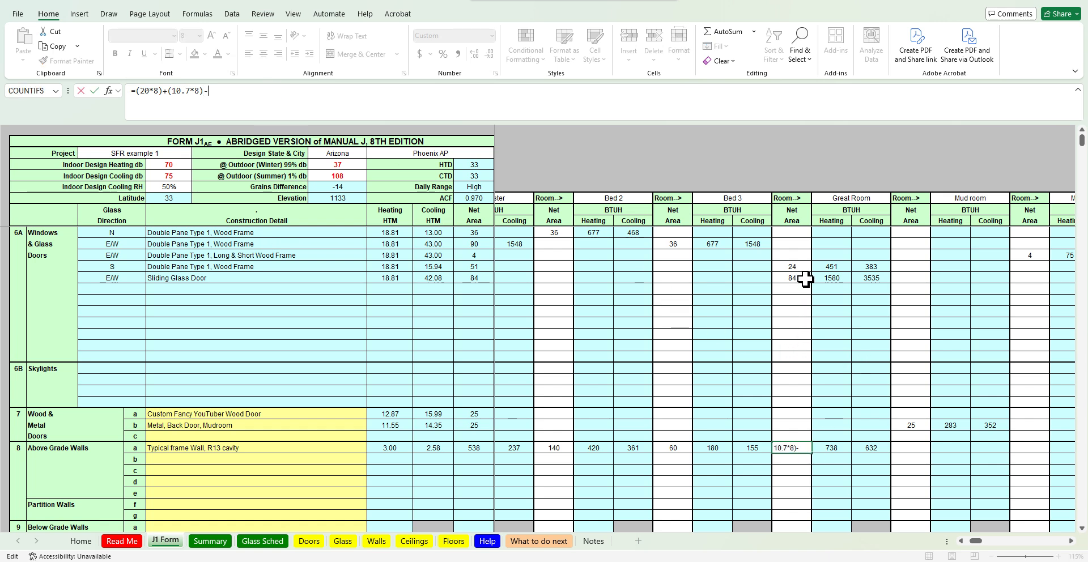
click(802, 278)
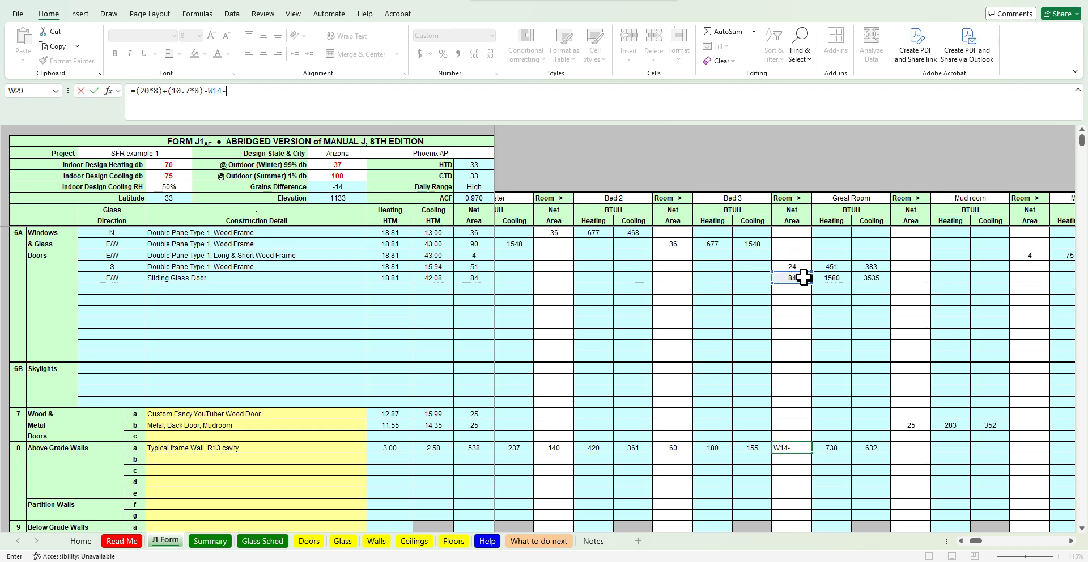
key(Return)
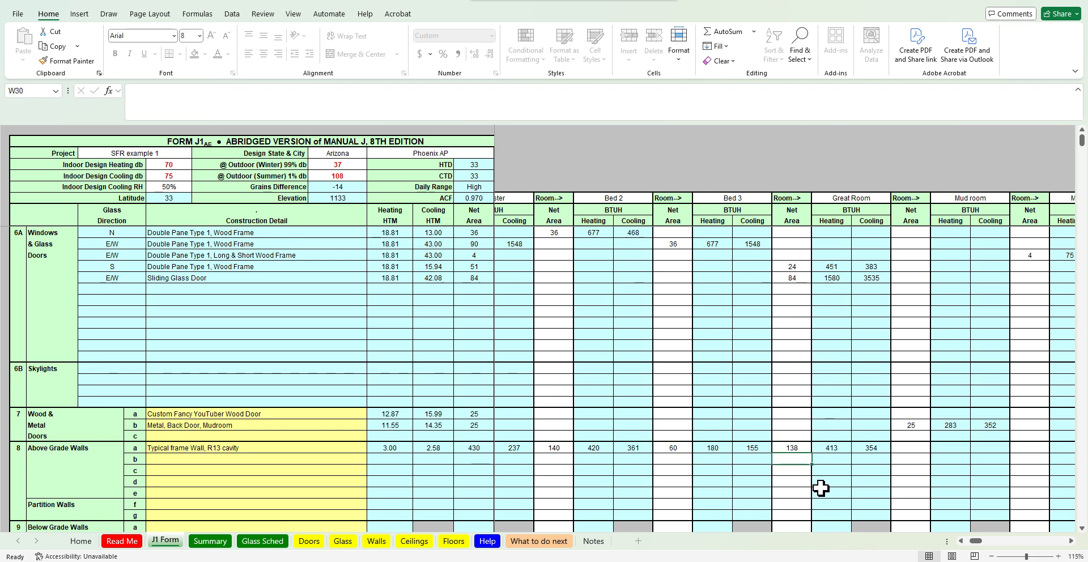
key(Up)
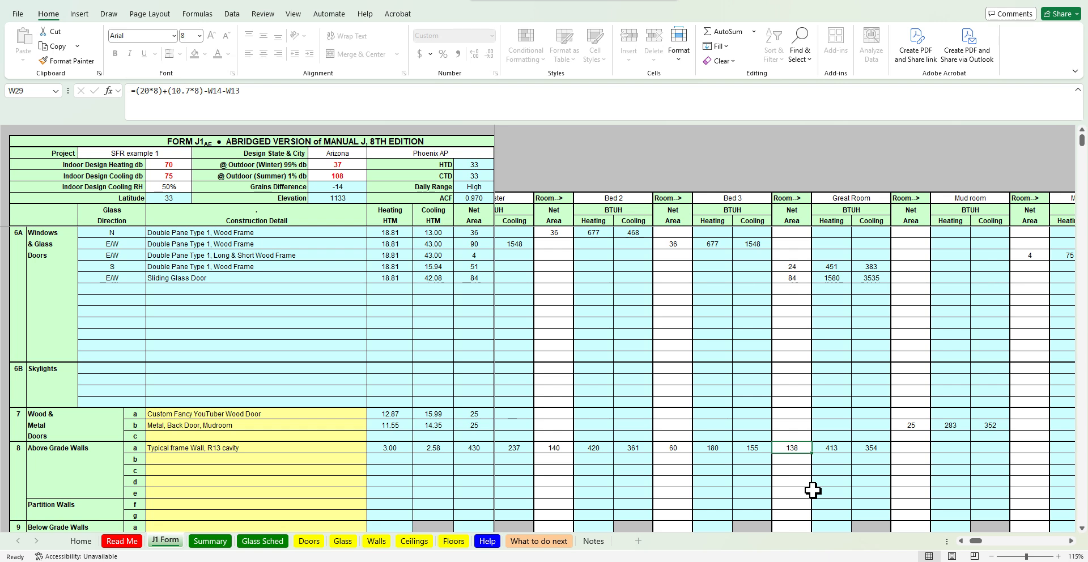
Enter the Mud room's net wall area for row a as =8*8 after checking the floor plan
key(Right)
key(Right)
key(Right)
key(Right)
scroll(804, 462, right, 1)
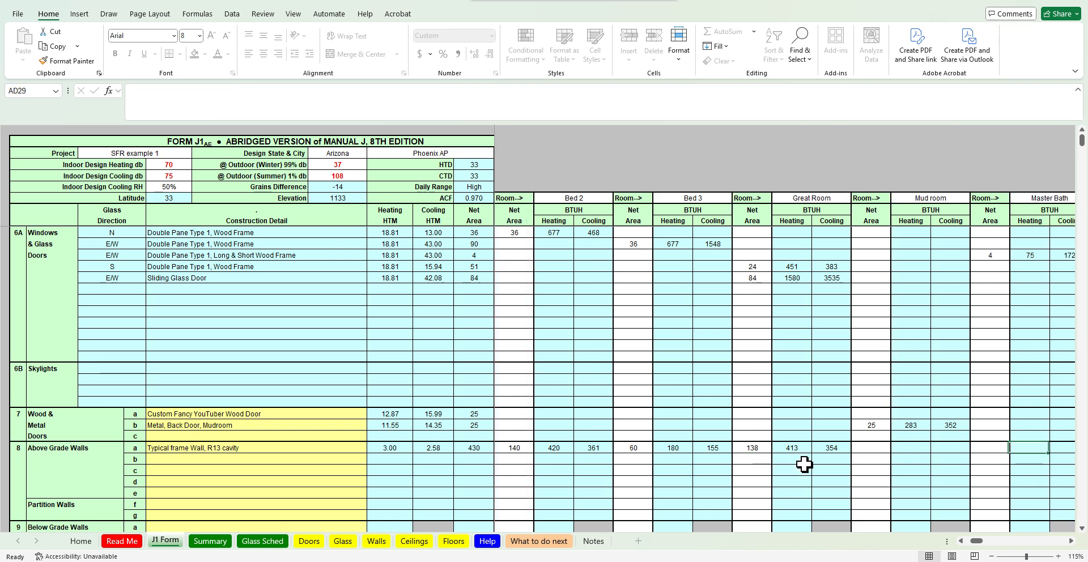
click(875, 447)
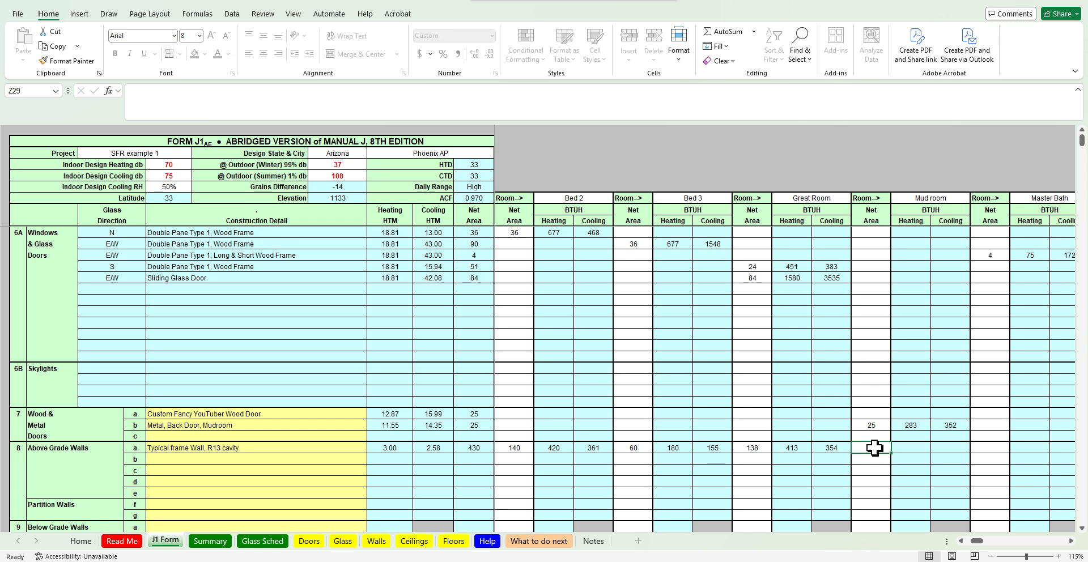
key(alt+Tab)
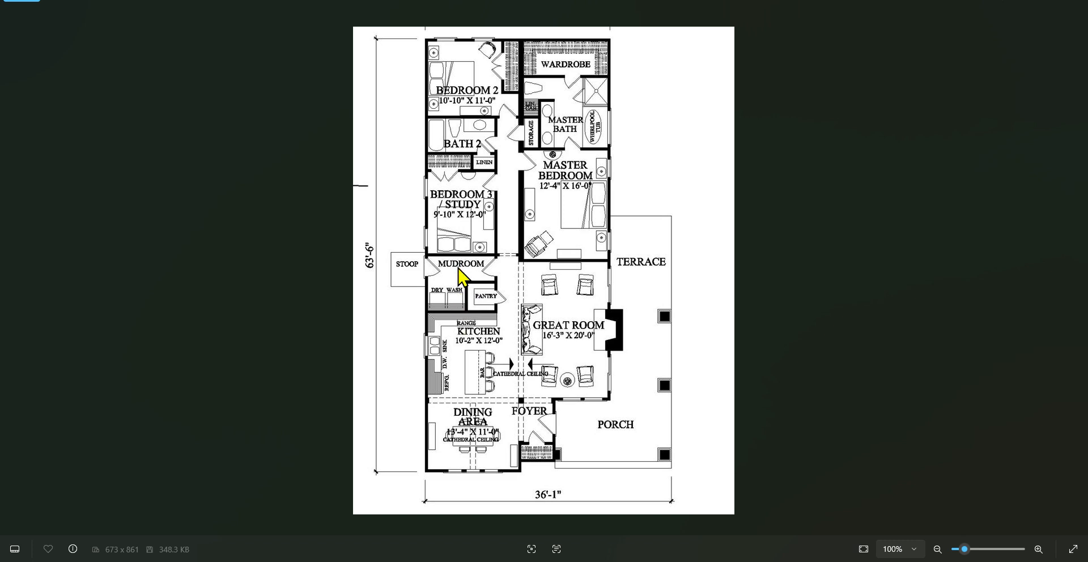
click(1035, 3)
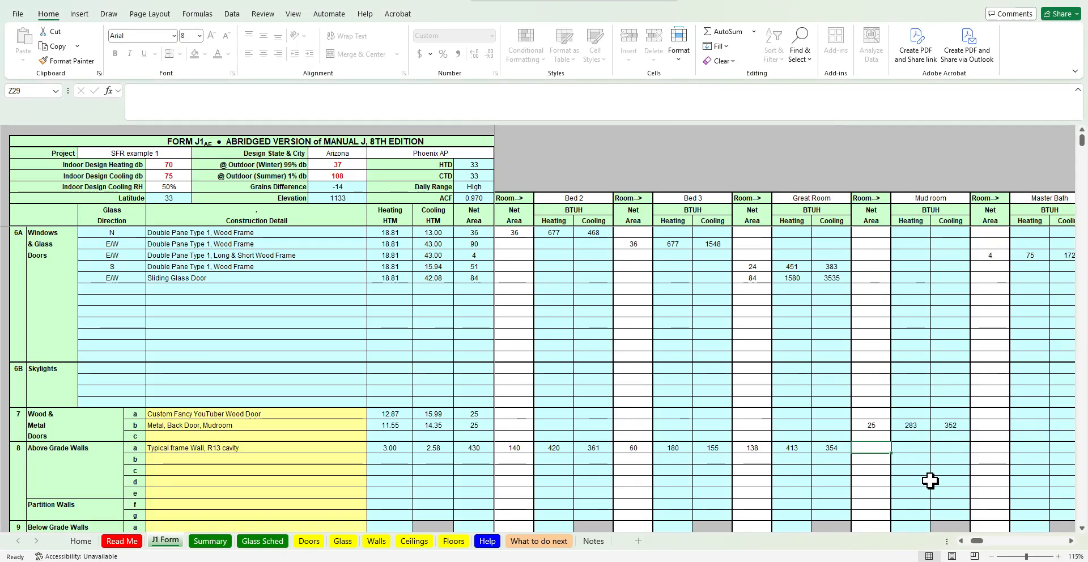
text(=89-25)
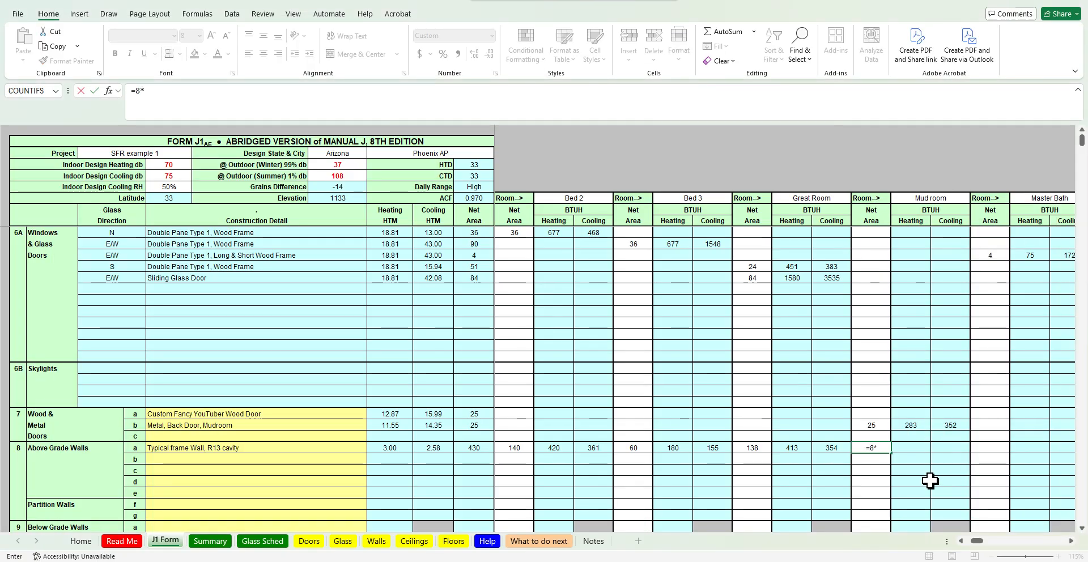
key(Return)
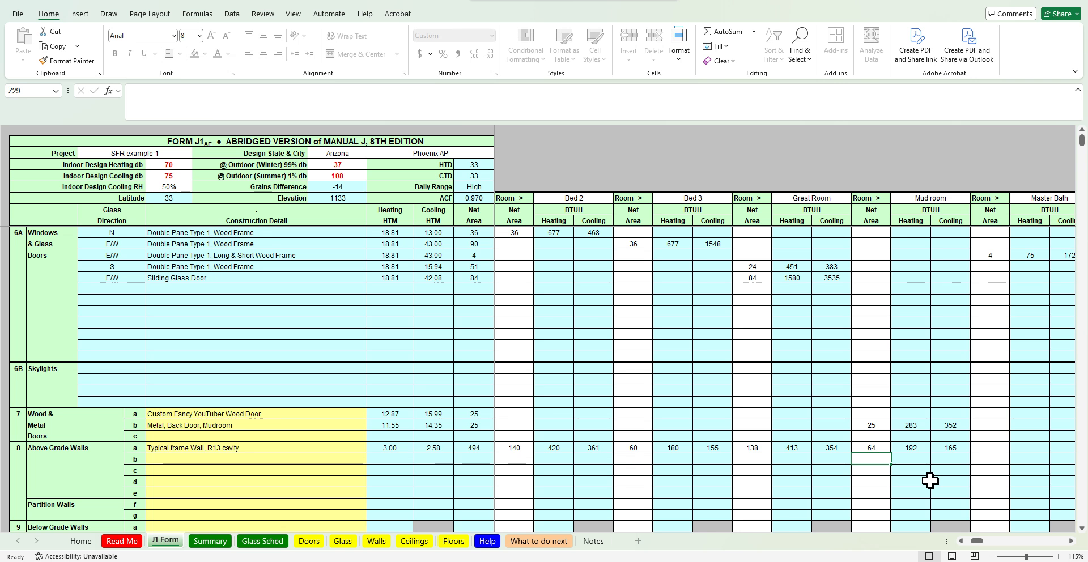
key(Up)
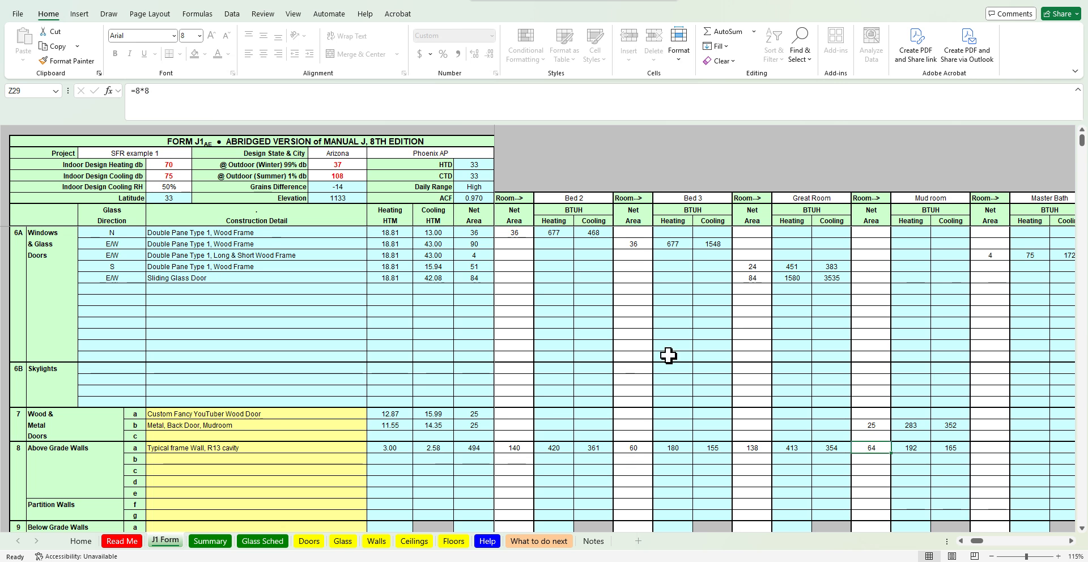
Subtract the Mud room's back door area cell from its net wall area formula
click(570, 101)
text(-)
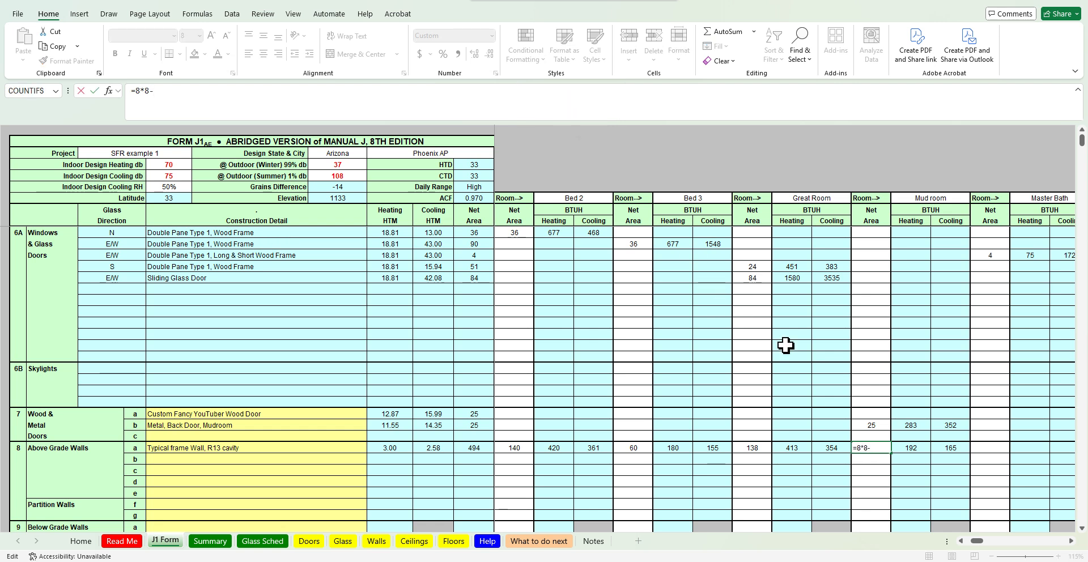
click(886, 424)
key(Return)
Move to the Master Bath's above-grade wall area cell and check the room on the floor plan
key(Up)
key(Right)
key(Right)
key(Right)
key(Right)
key(Right)
key(Right)
key(Right)
key(Right)
key(Right)
key(Right)
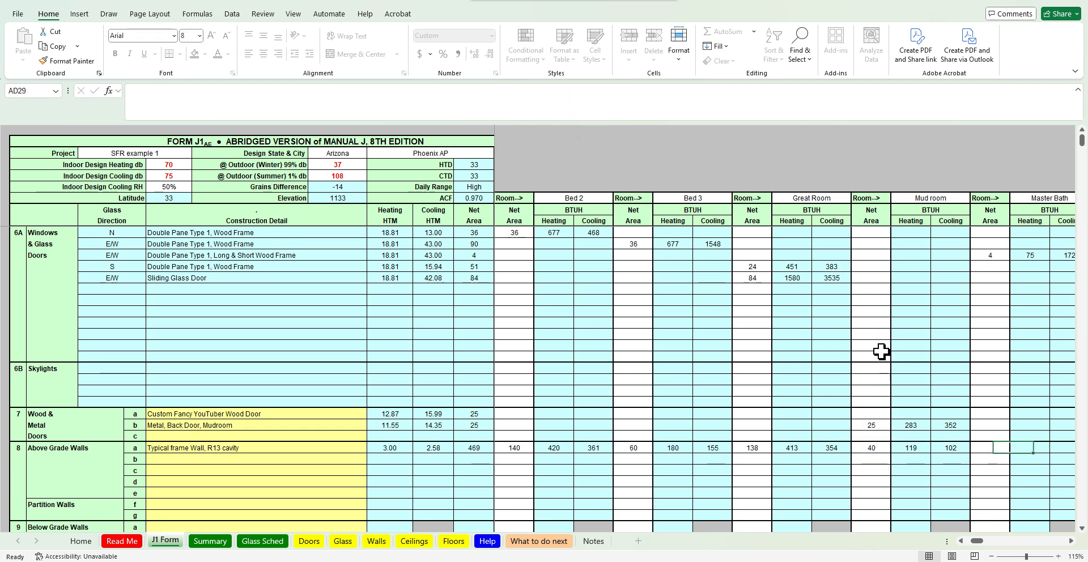
scroll(881, 351, right, 3)
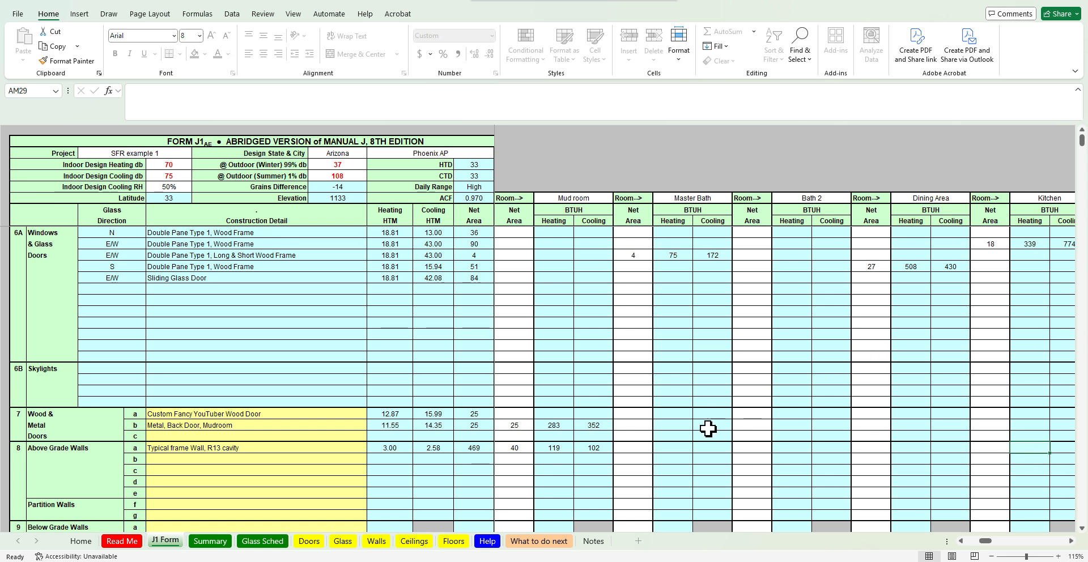
click(649, 446)
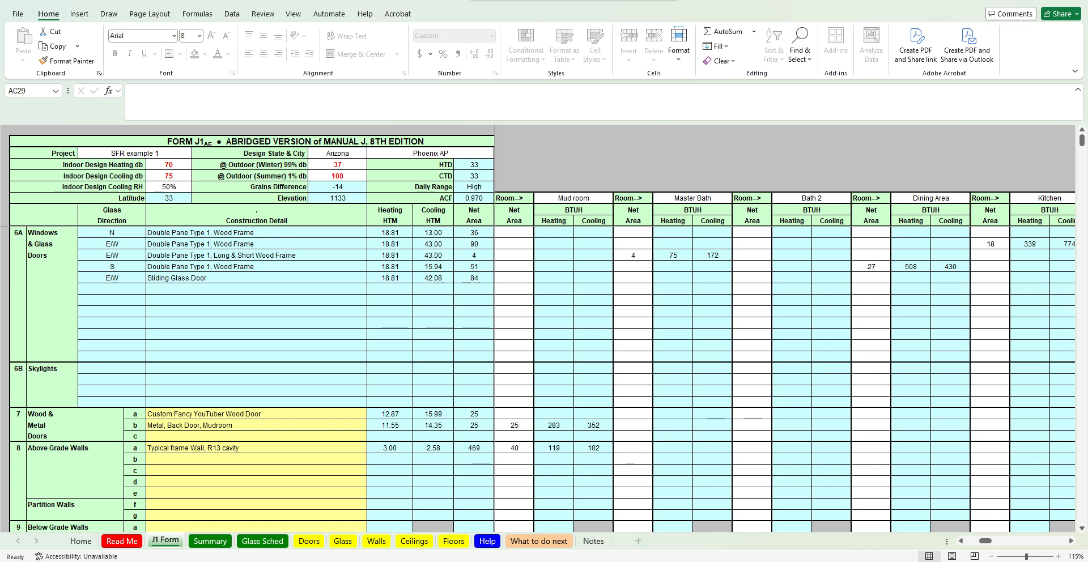
key(alt+Tab)
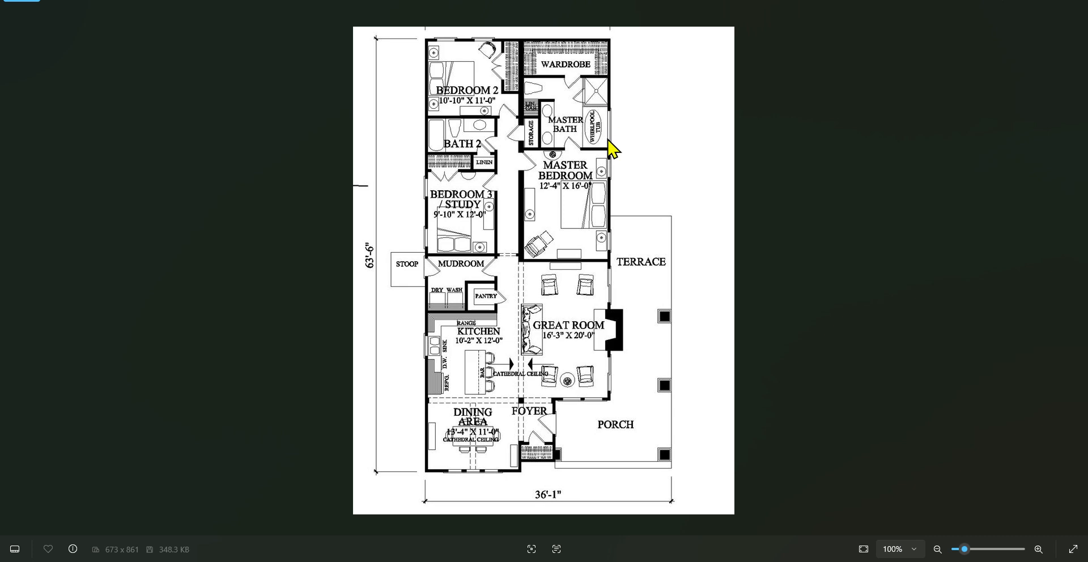
click(1017, 7)
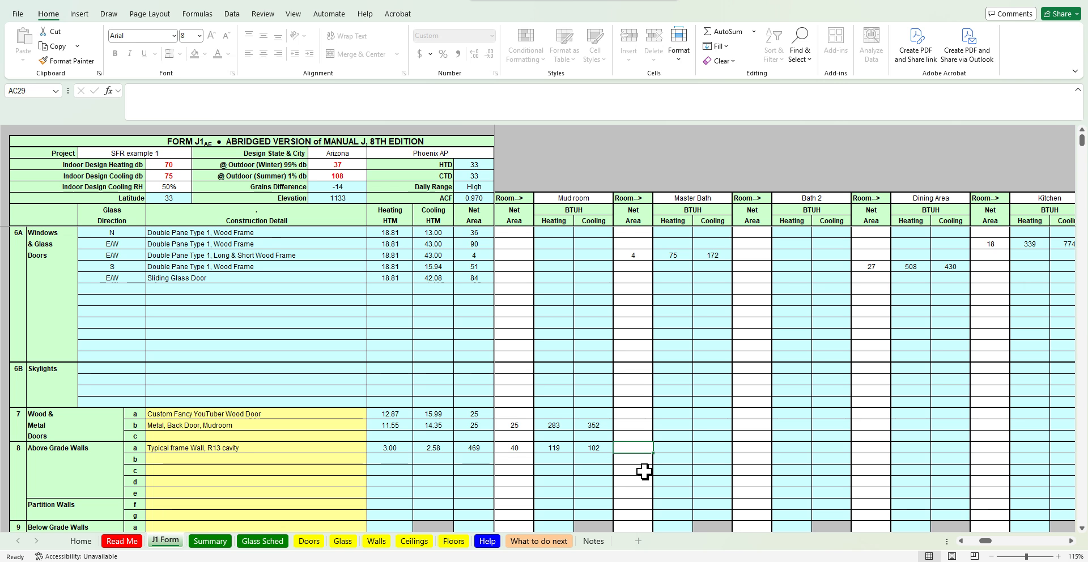
key(BackSpace)
text(=11)
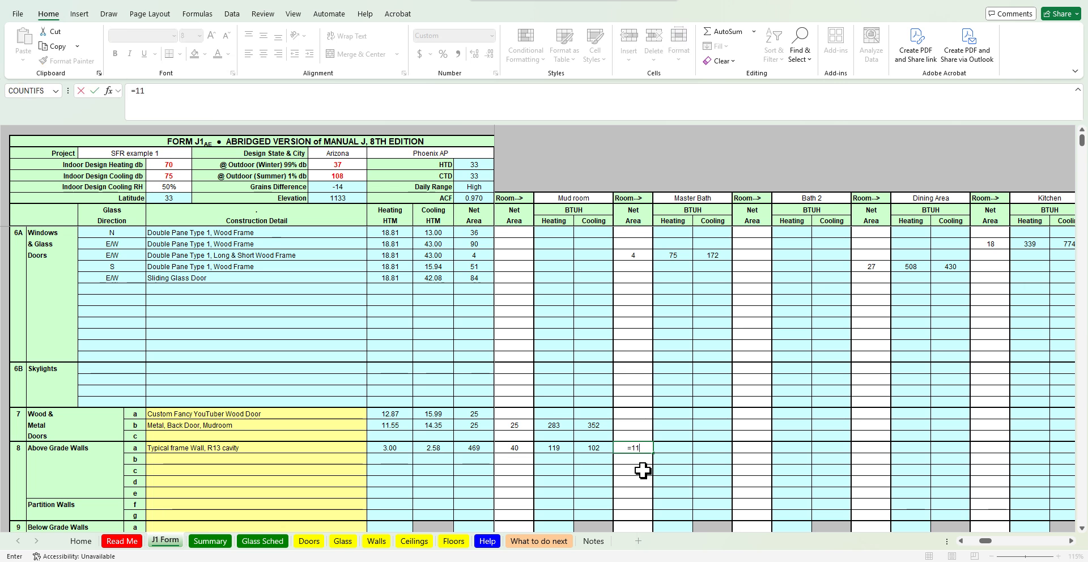
text(*8)
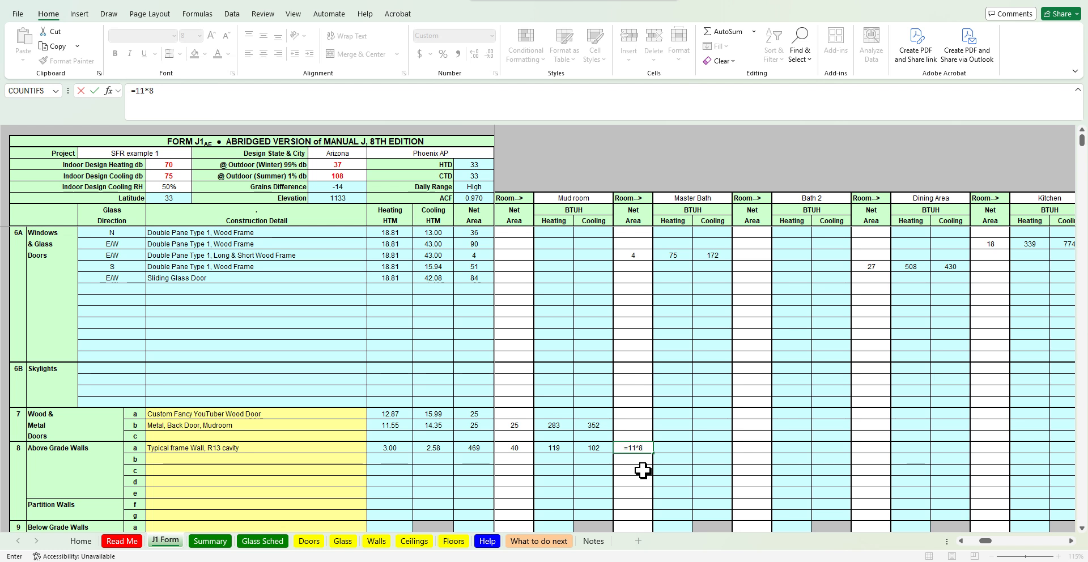
text(-)
key(Escape)
Enter the Master Bath's net wall area as =(11*8) minus its door area cell AC12
text(=()
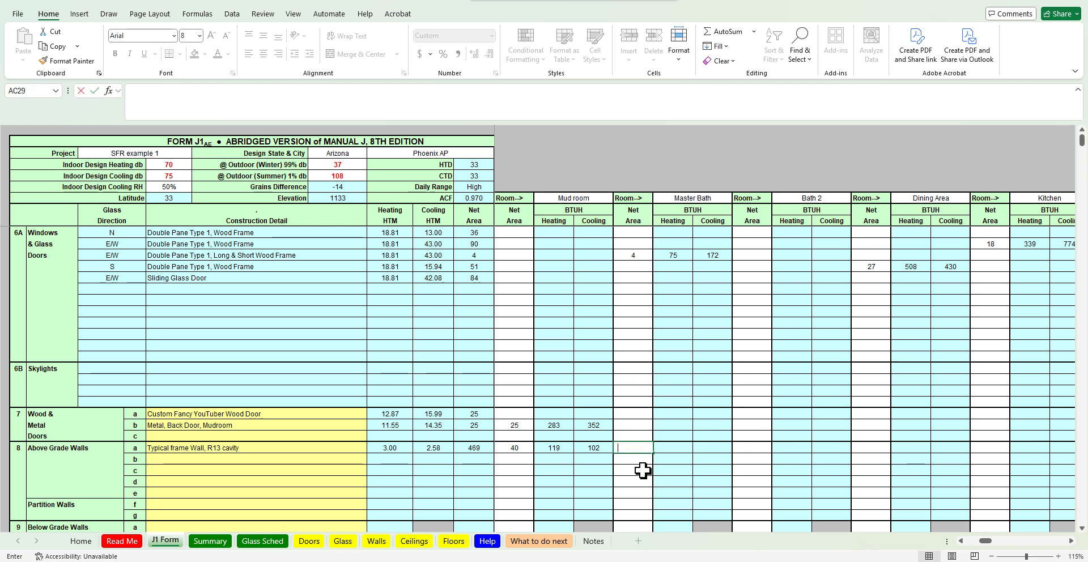
text(11)
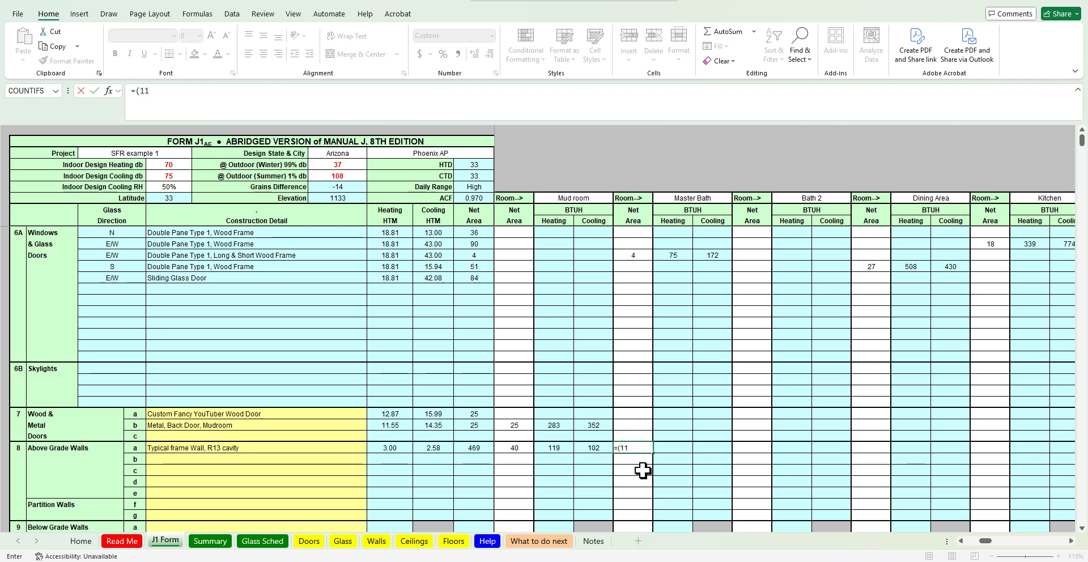
text(*8)
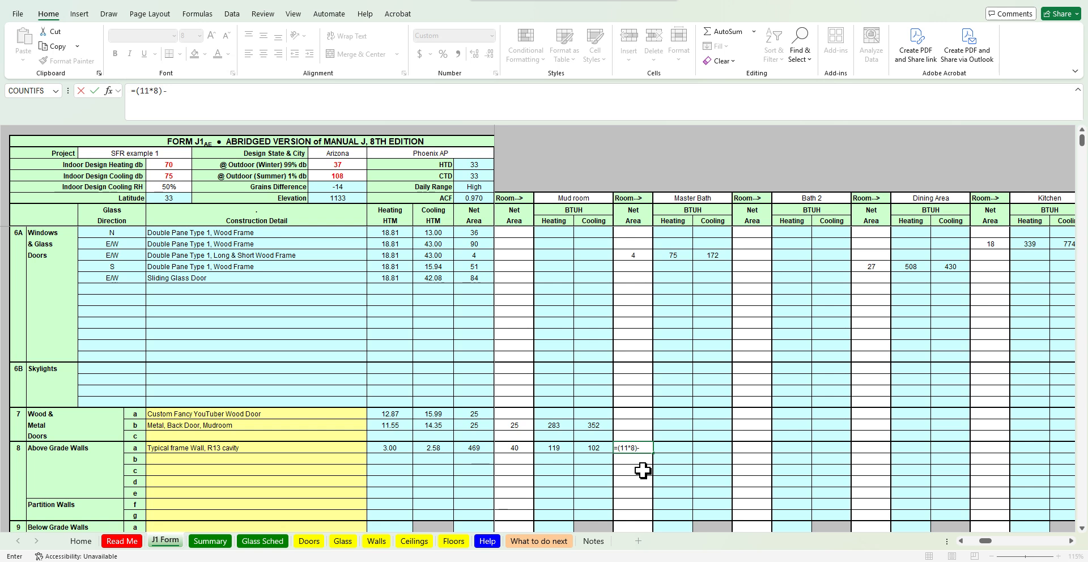
text()-)
click(643, 252)
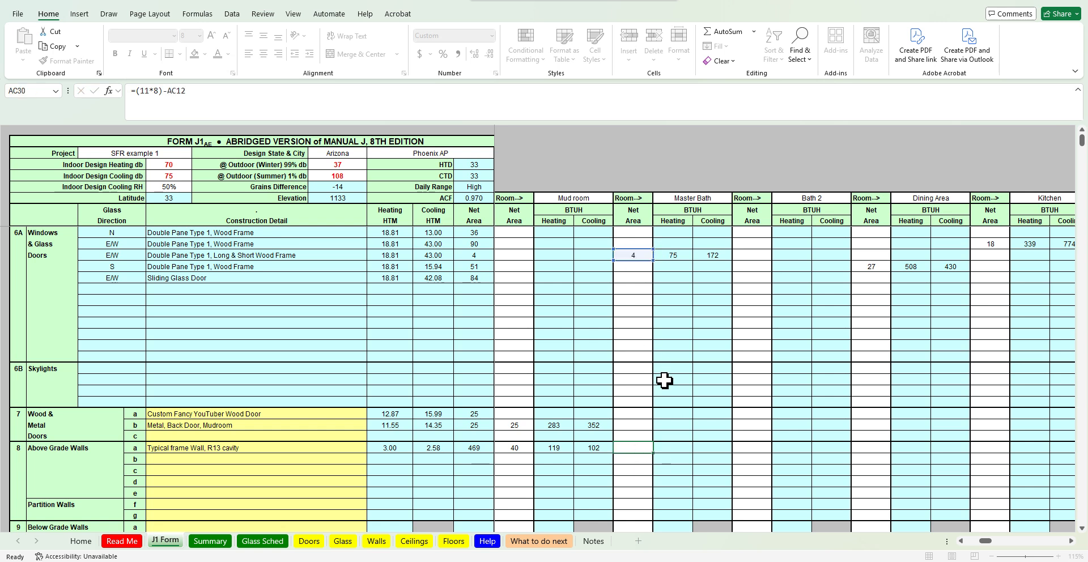
key(Return)
Enter Bath 2's net wall area as =(9*8) after checking the floor plan and the Master Bath door formula
key(alt+Tab)
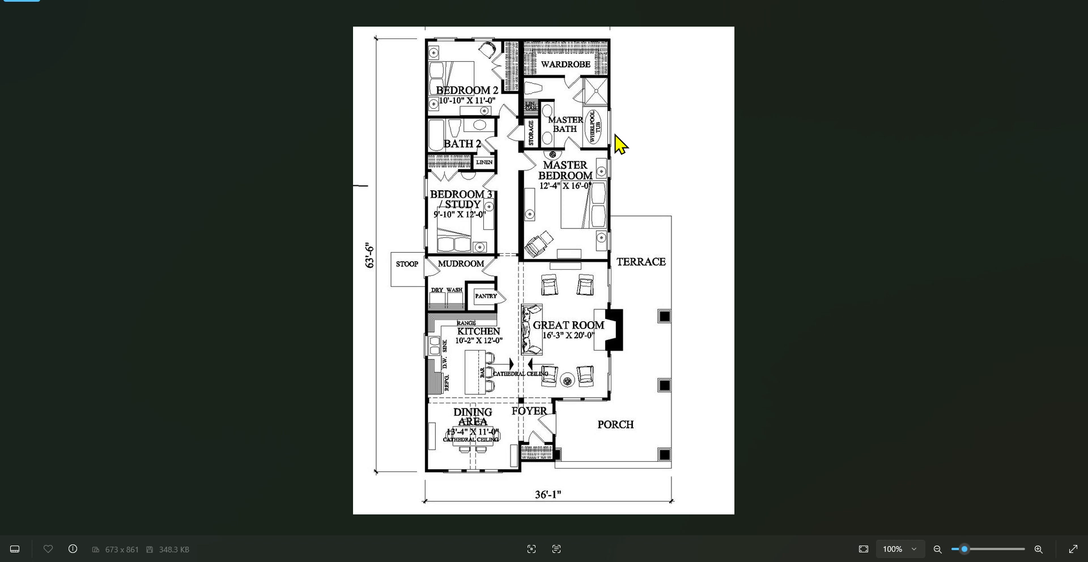
click(1024, 7)
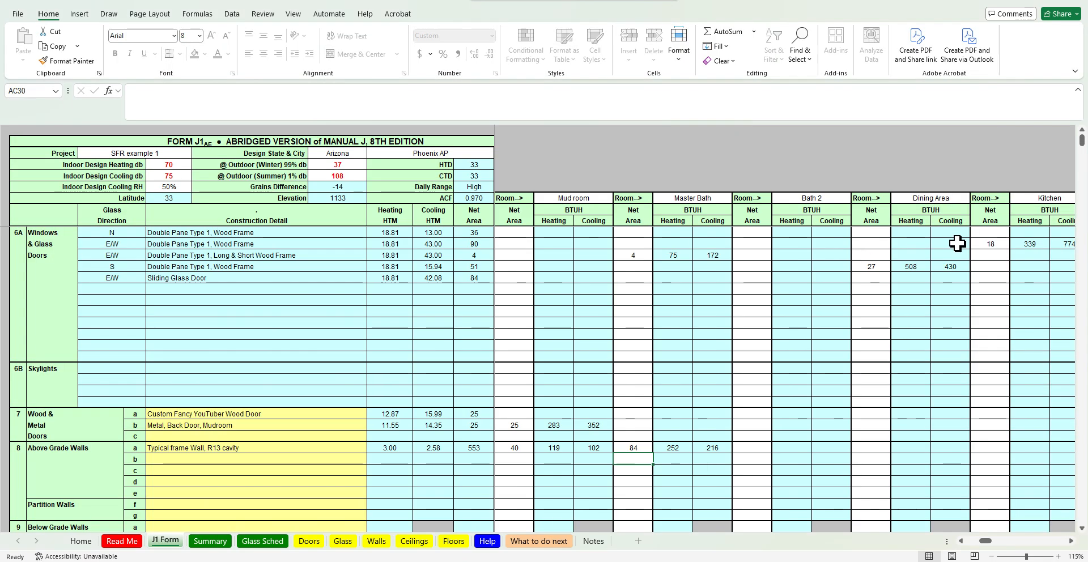
key(Up)
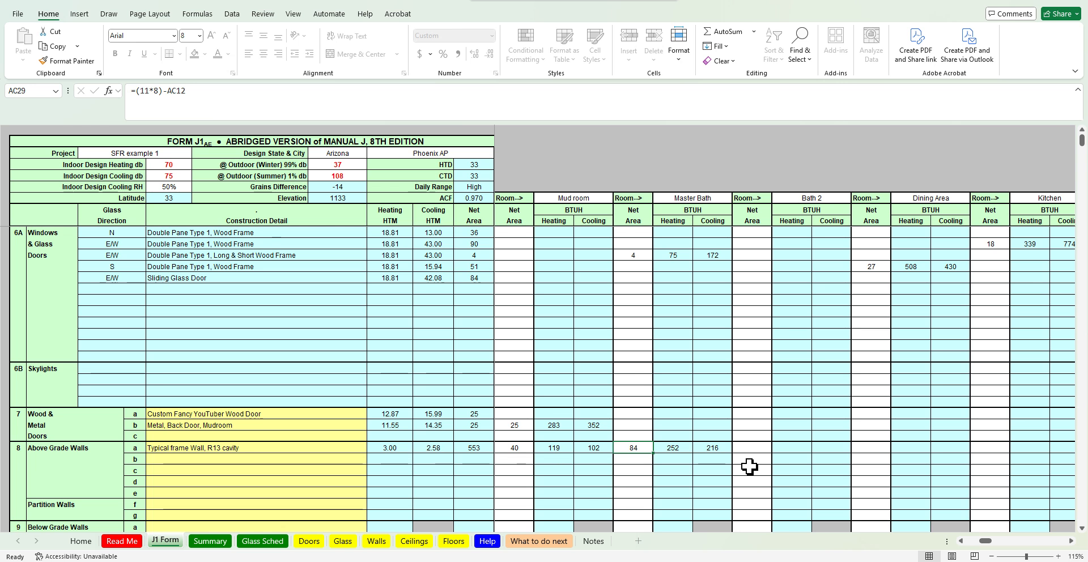
click(631, 254)
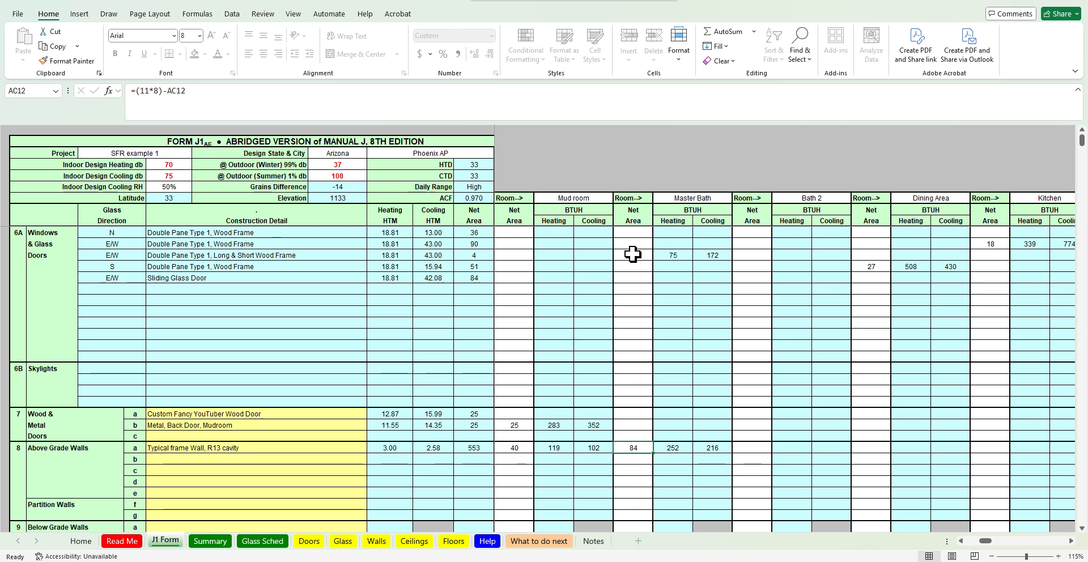
click(766, 448)
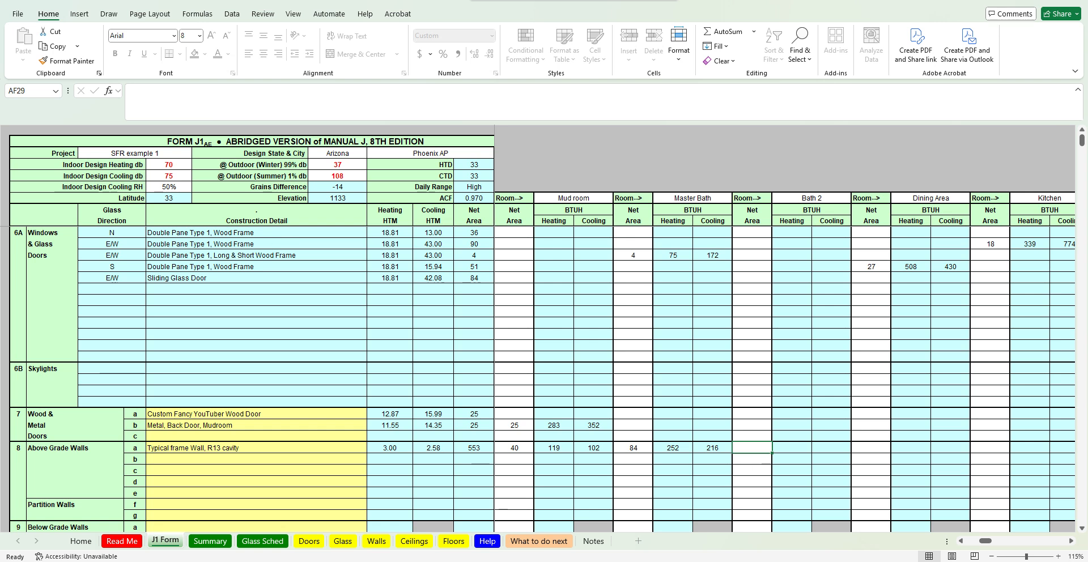
key(alt+Tab)
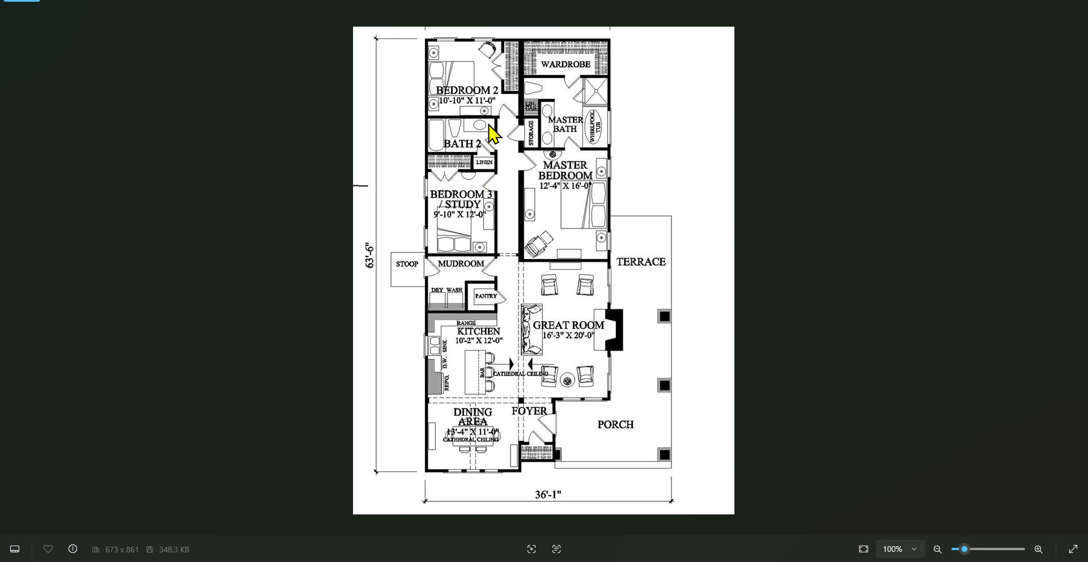
click(1025, 2)
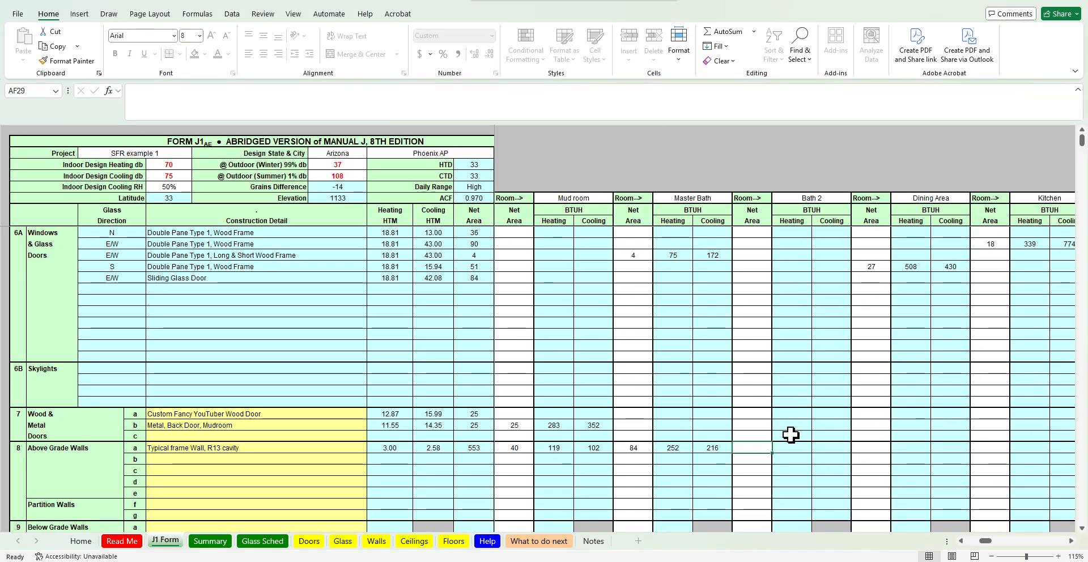
text(=(9*)
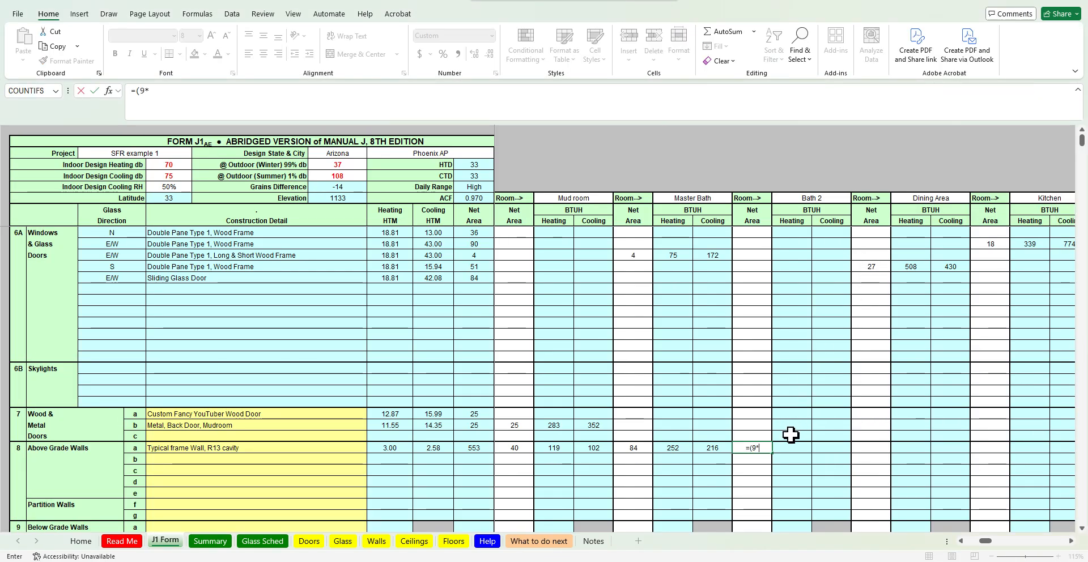
text(8))
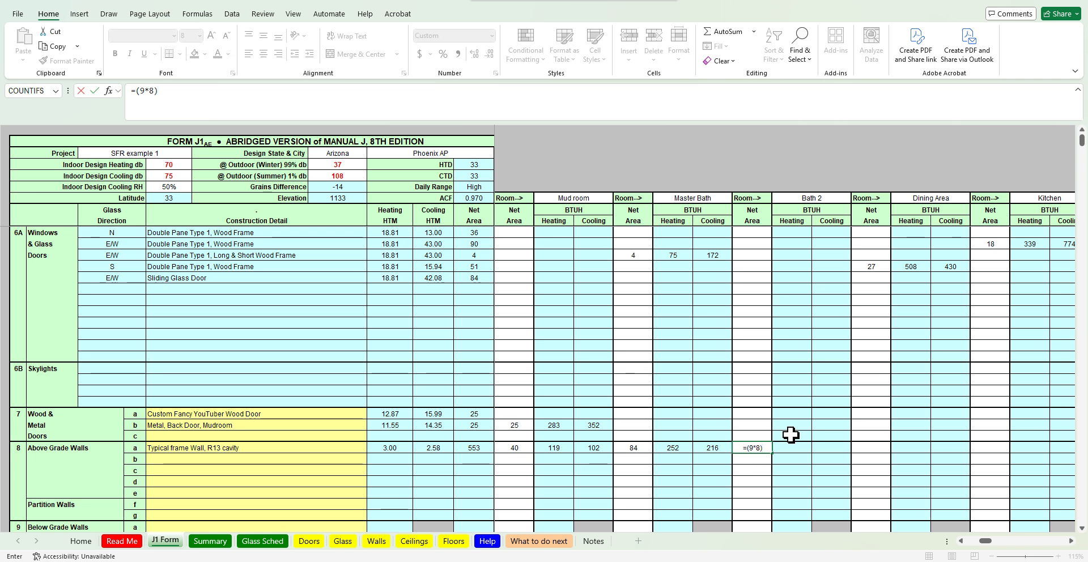
key(Return)
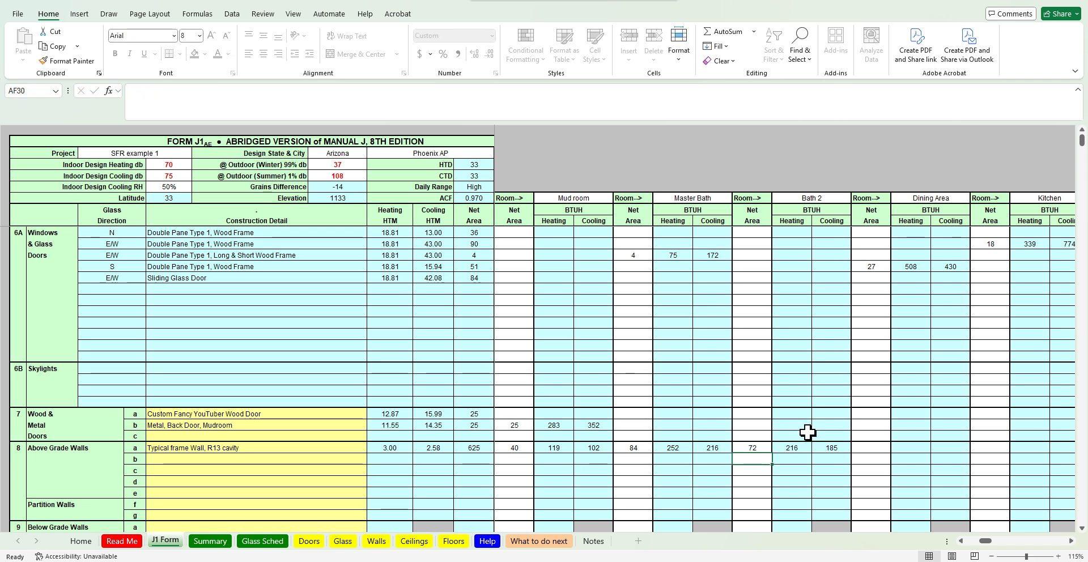
Enter the Dining Area's net wall area as =(13.33*8)+(11*8) minus its south window area cell
click(867, 451)
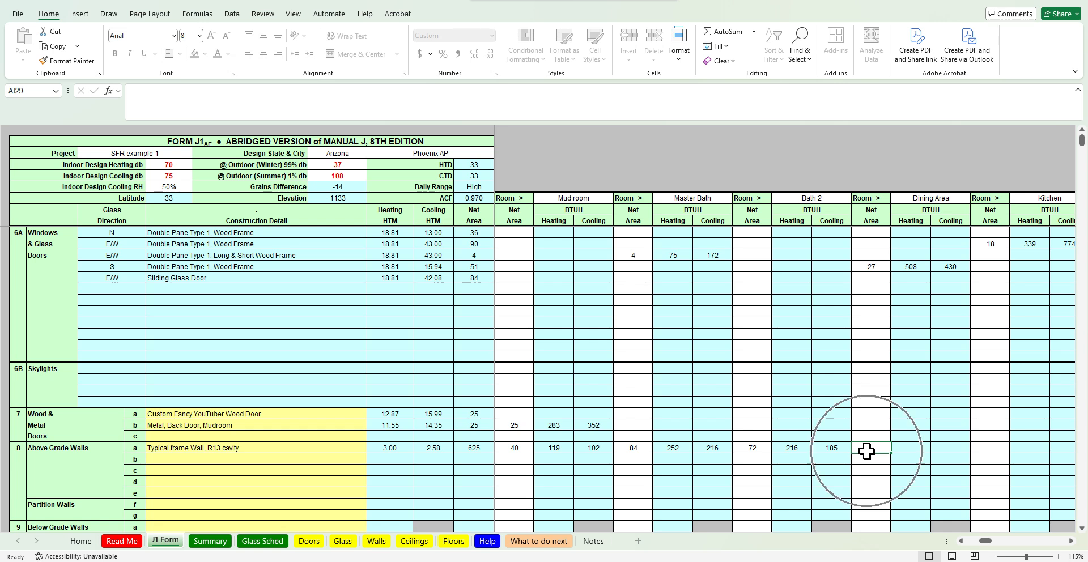
click(689, 561)
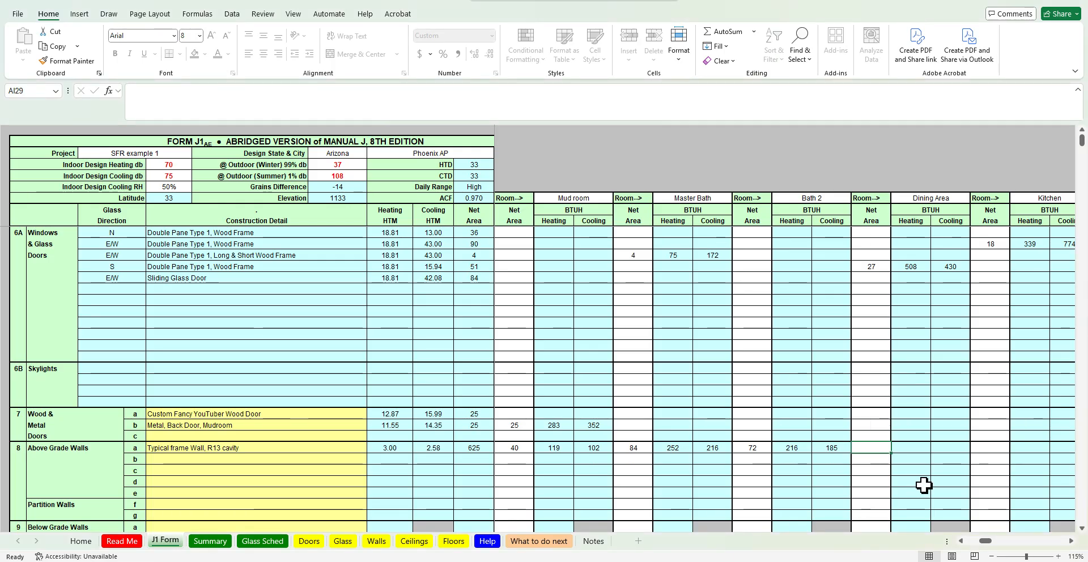
text(=(13.3)
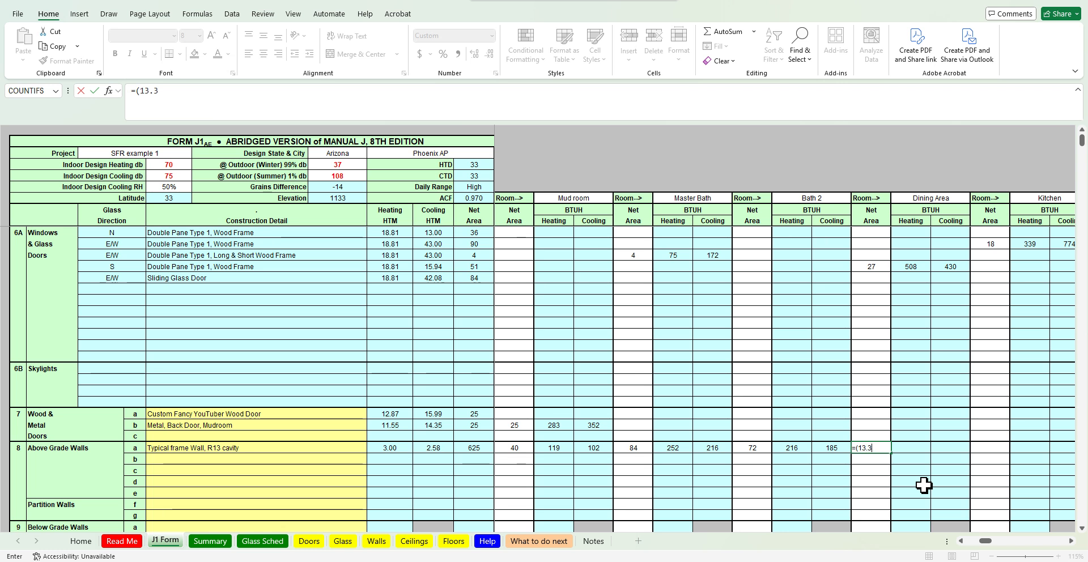
text(3*8)+(11*8)
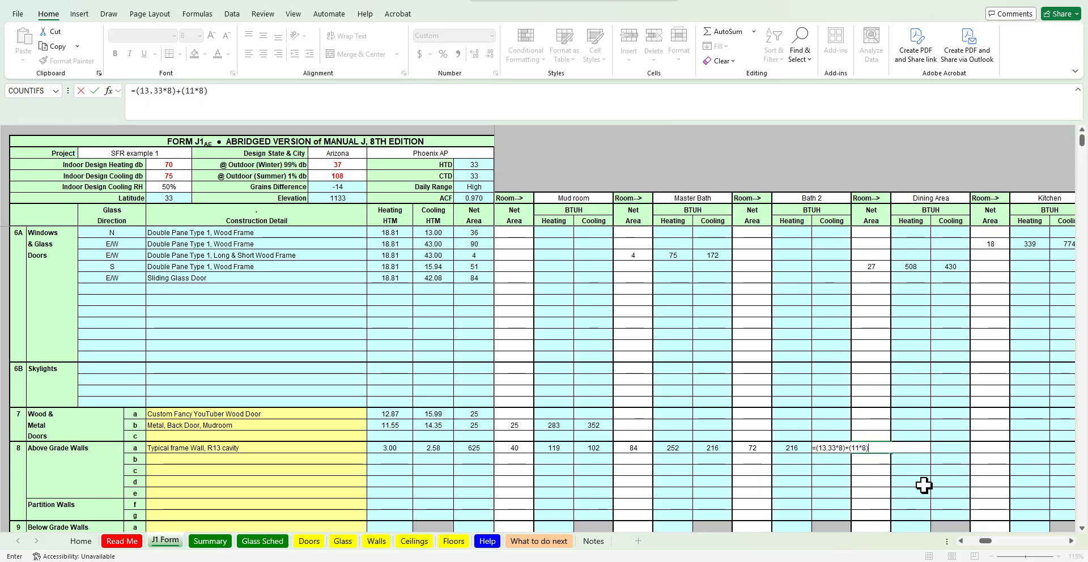
key(alt+Tab)
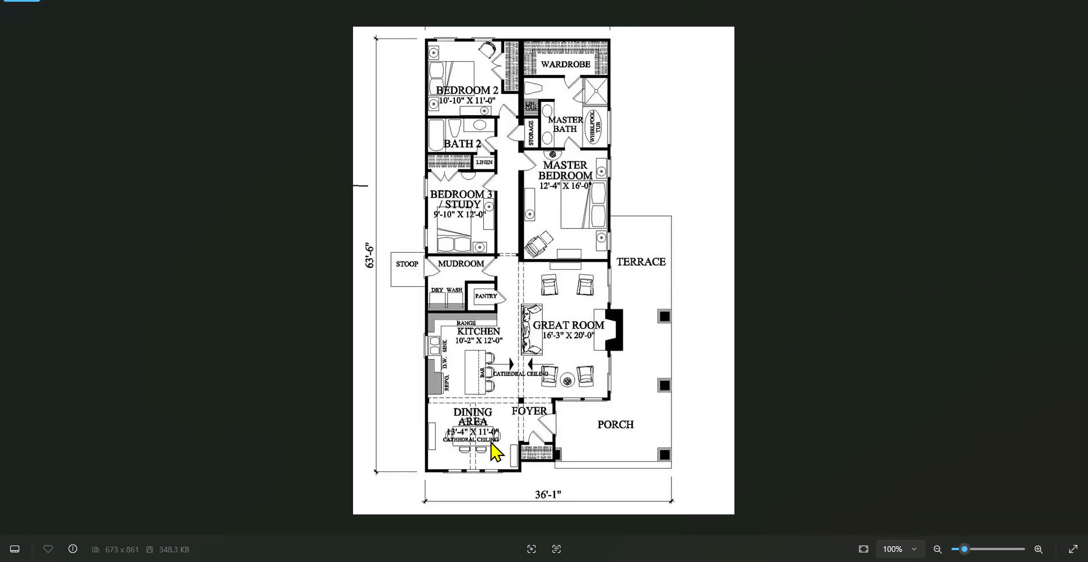
key(alt+Tab)
text())
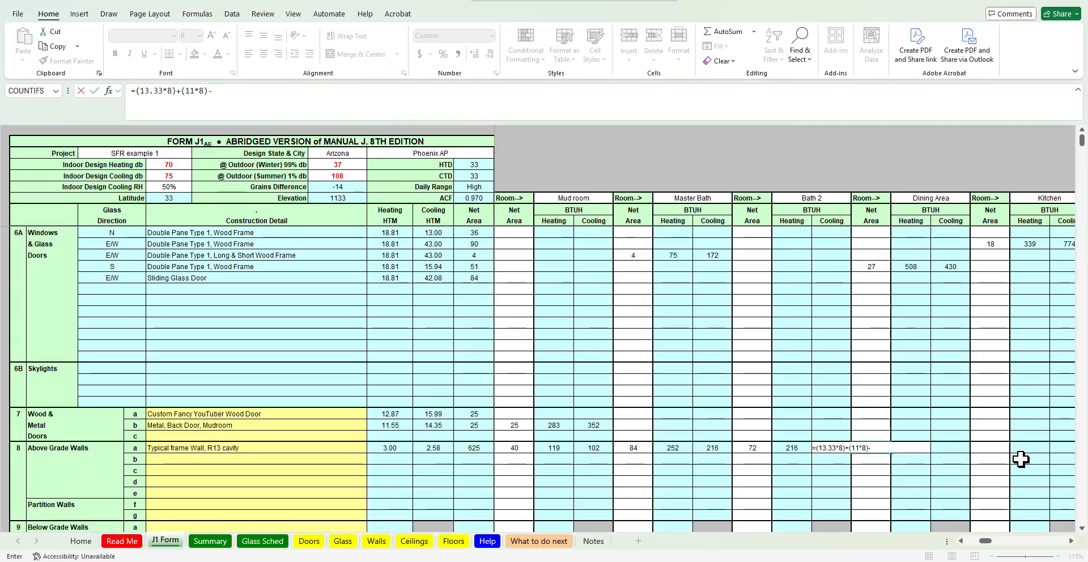
click(873, 266)
key(Return)
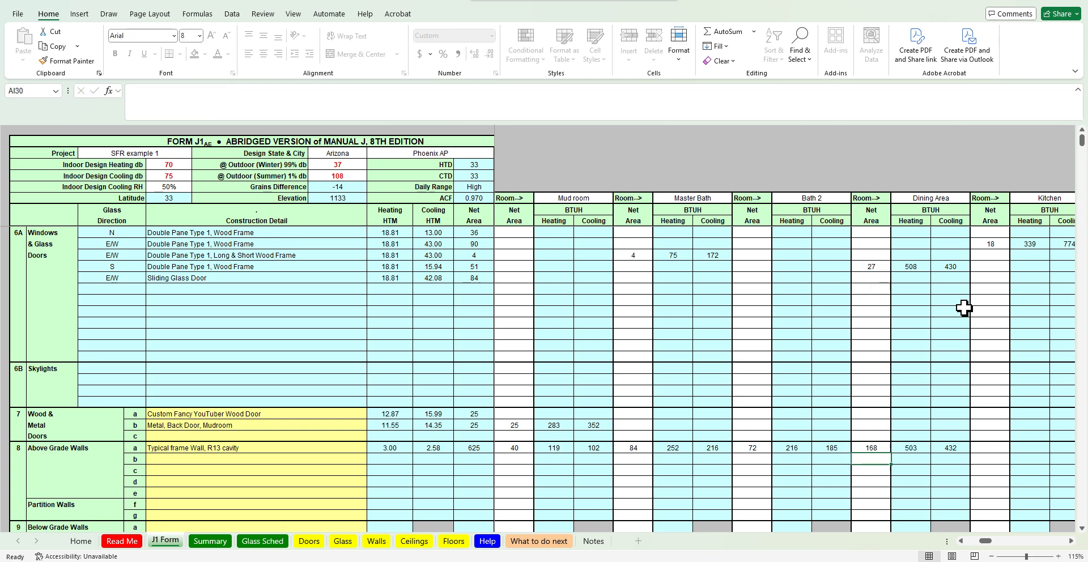
Enter the Kitchen's net wall area as =(10*8) minus its north window area cell AL11, after checking the floor plan
click(987, 448)
key(Right)
key(Right)
key(Right)
key(Right)
key(Right)
key(Right)
key(Right)
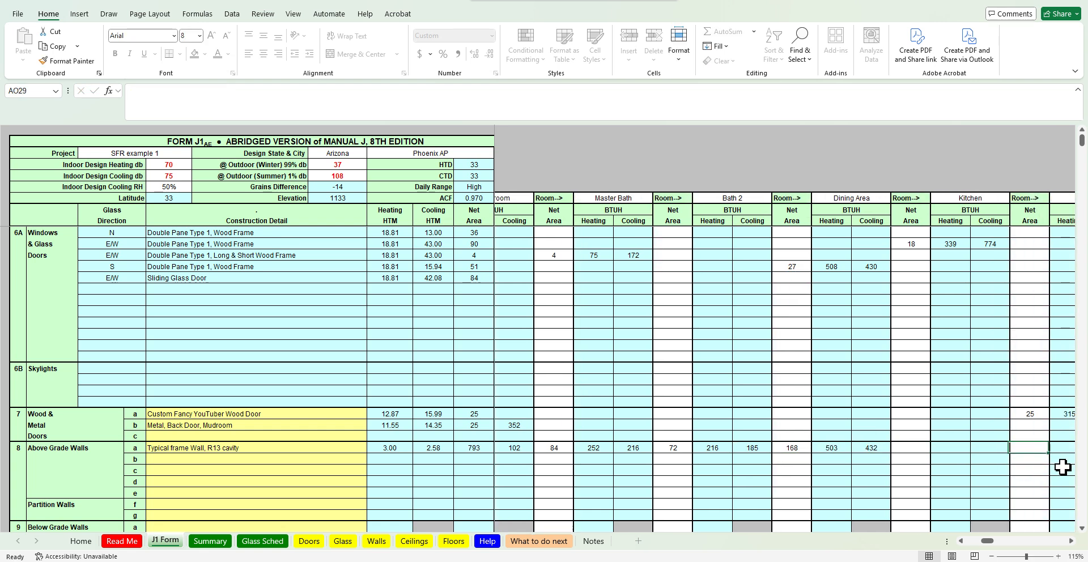
key(Left)
key(Left)
key(Left)
key(Left)
key(Left)
key(Left)
key(Left)
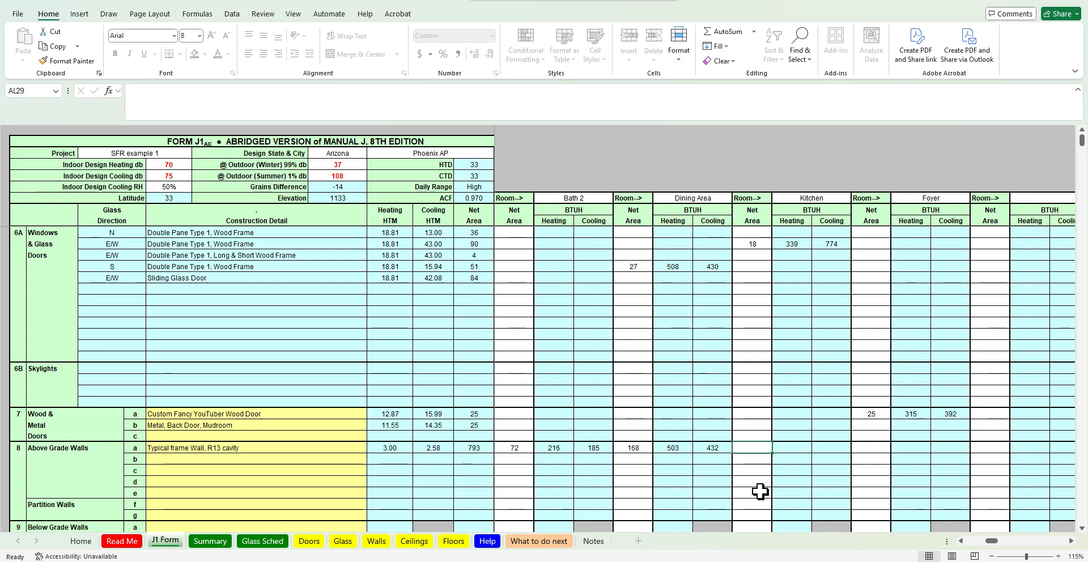
key(alt+Tab)
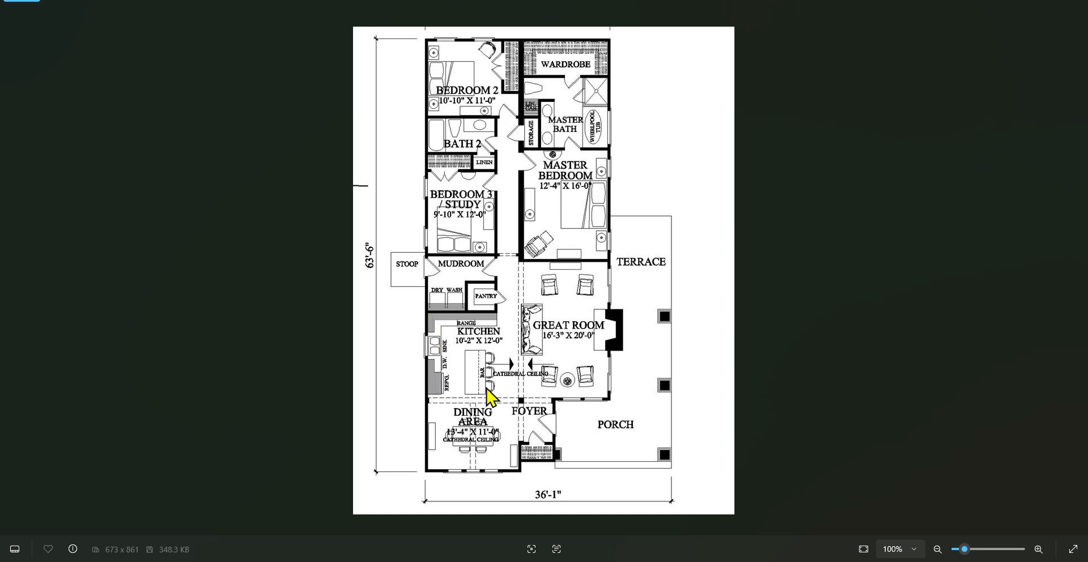
key(alt+Tab)
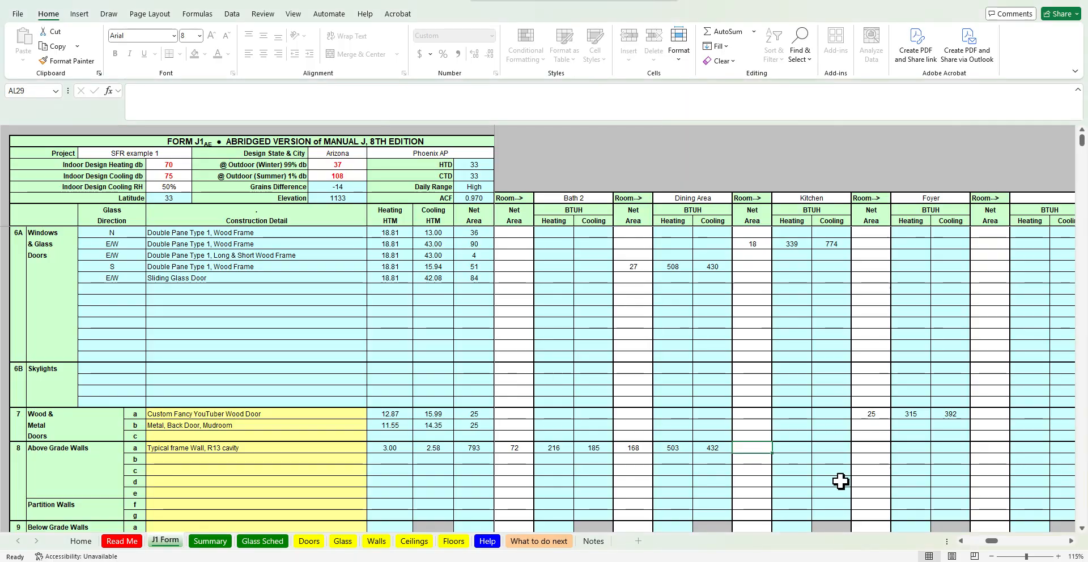
text(=(10-8)
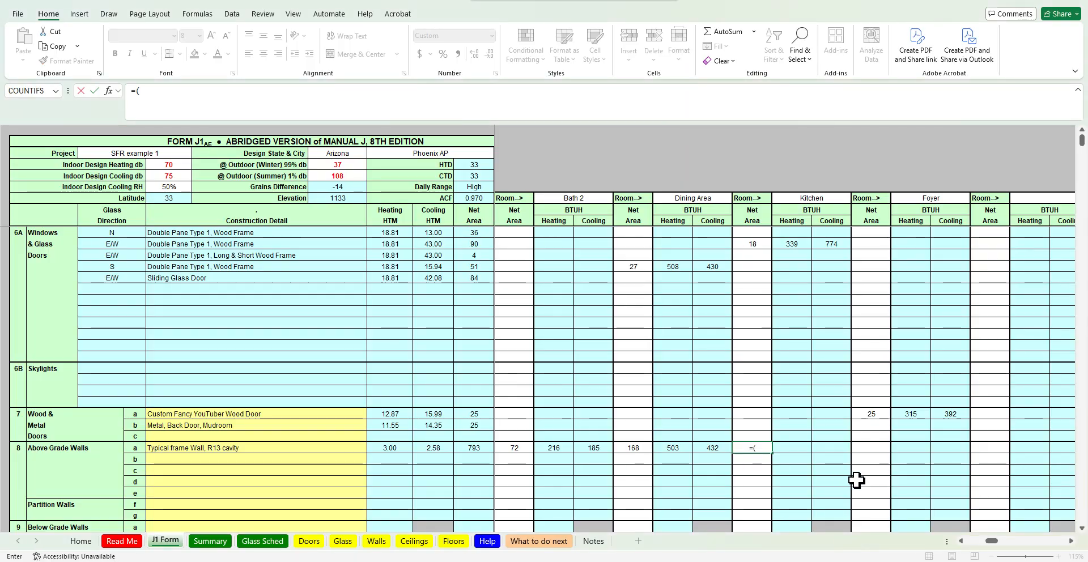
key(BackSpace)
key(BackSpace)
text(*8)-)
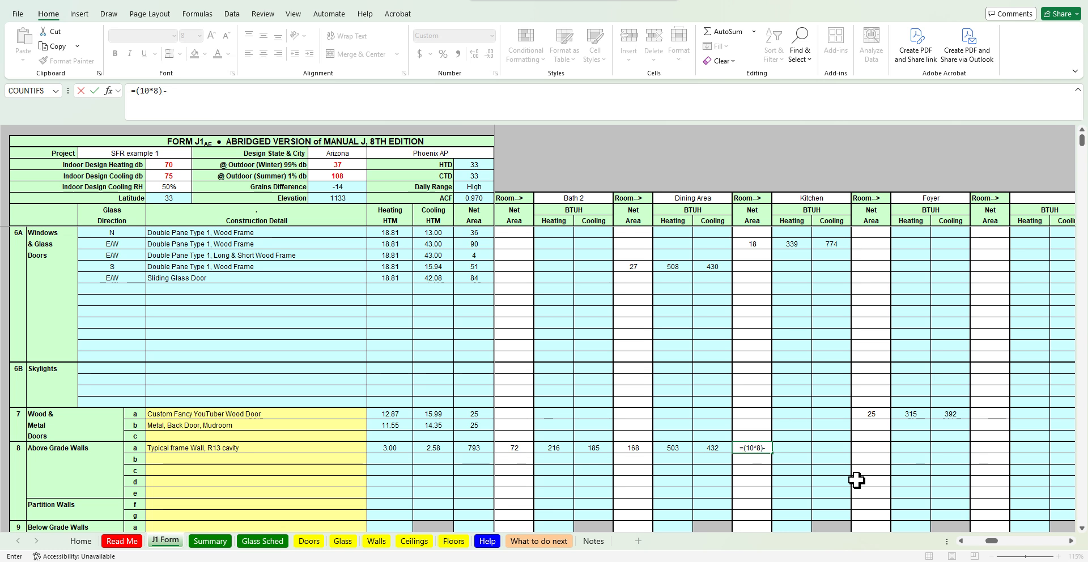
click(760, 246)
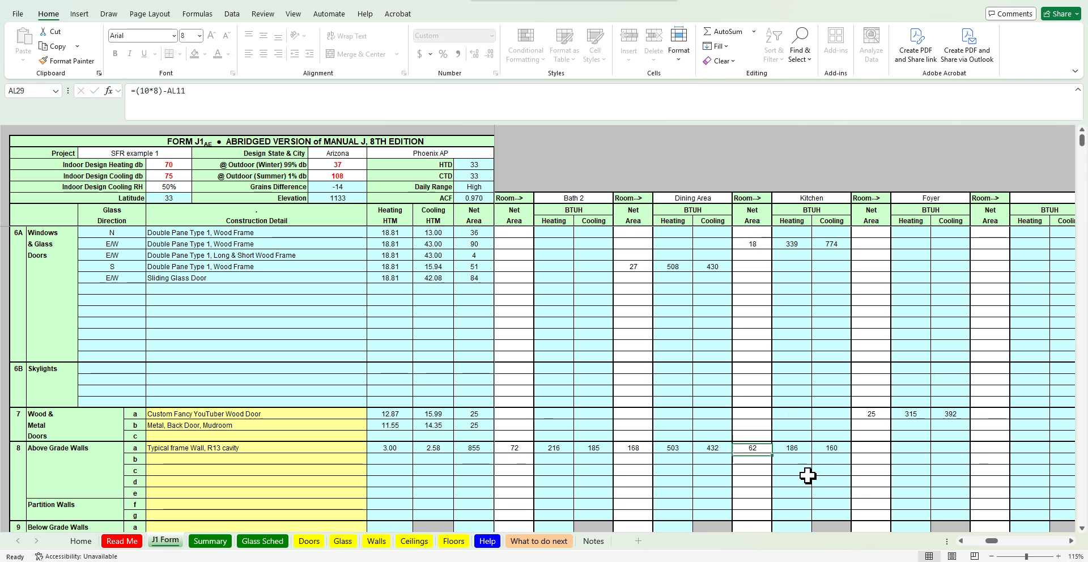
key(Return)
Enter the Foyer's net wall area as =(8*8)+(5*8)-24 after checking its walls on the floor plan
click(883, 453)
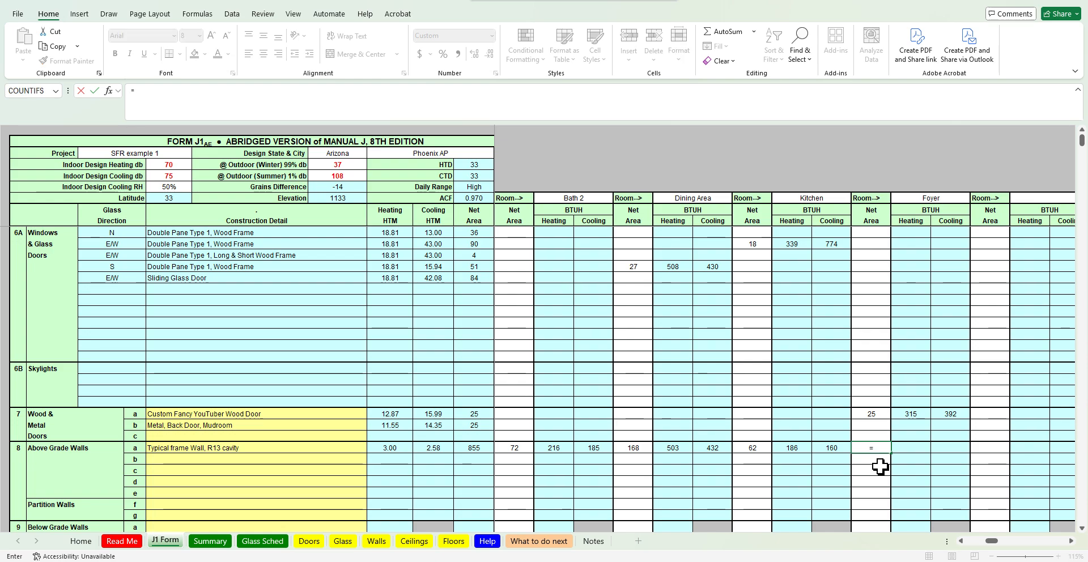
key(alt+Tab)
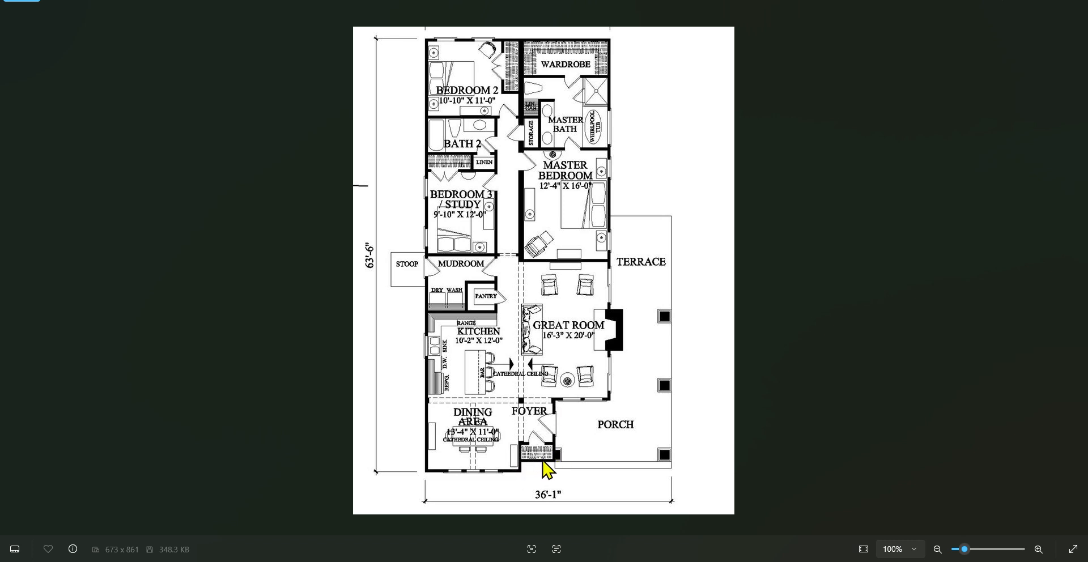
click(1024, 3)
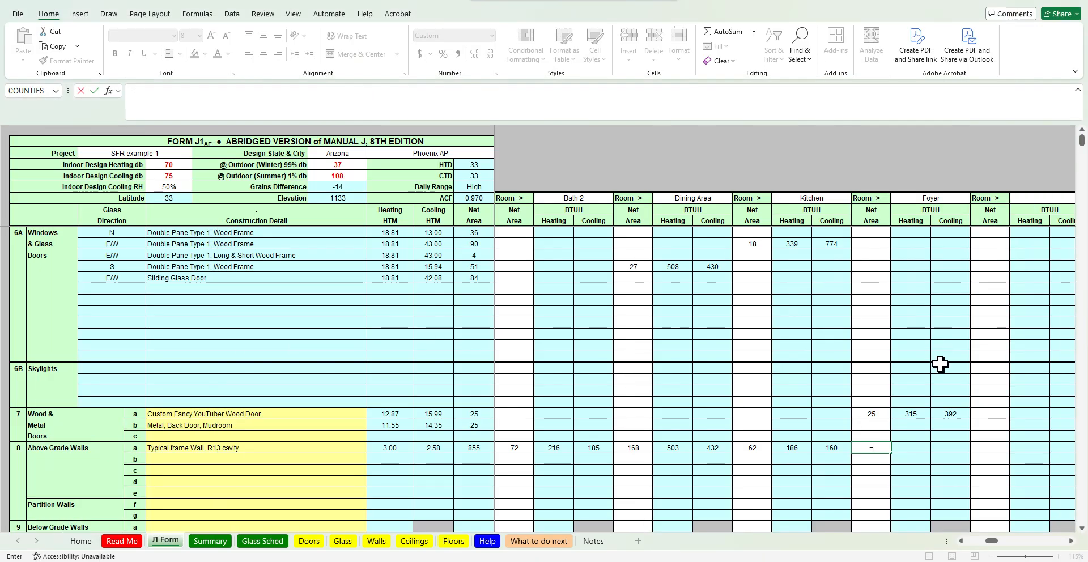
text((8*8)
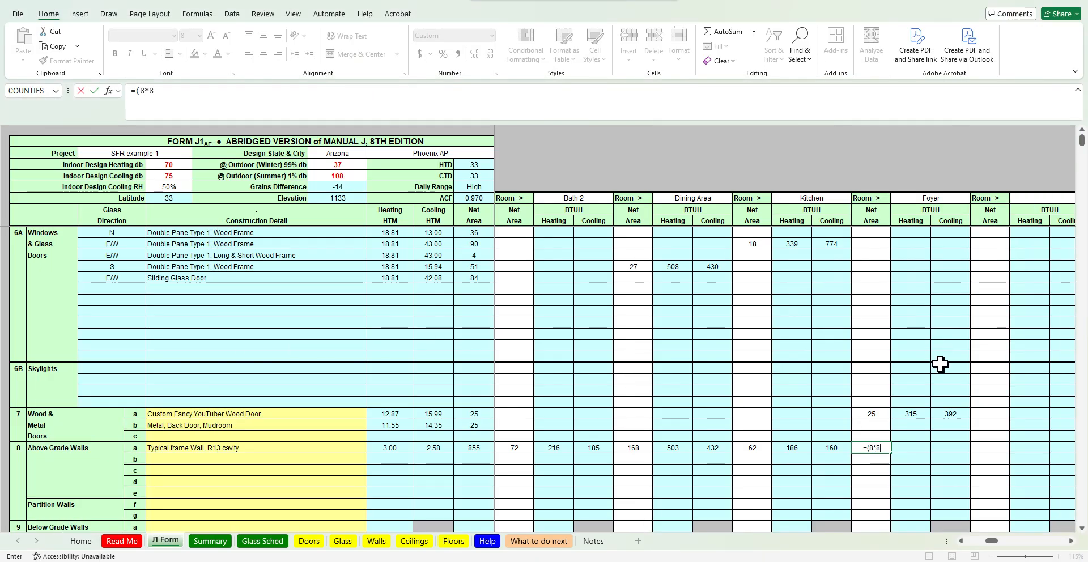
text()+(5*)
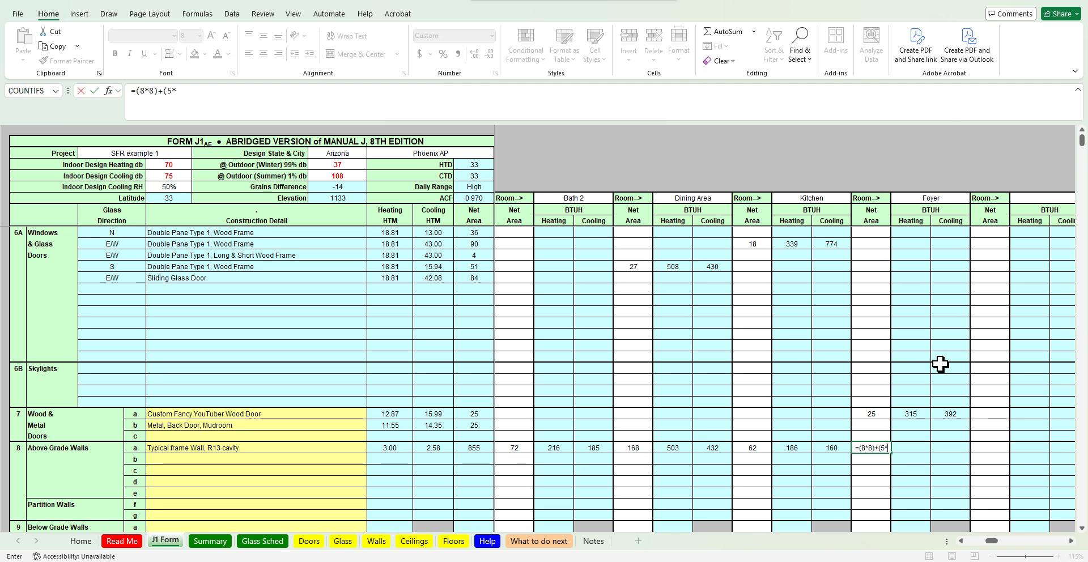
text(8))
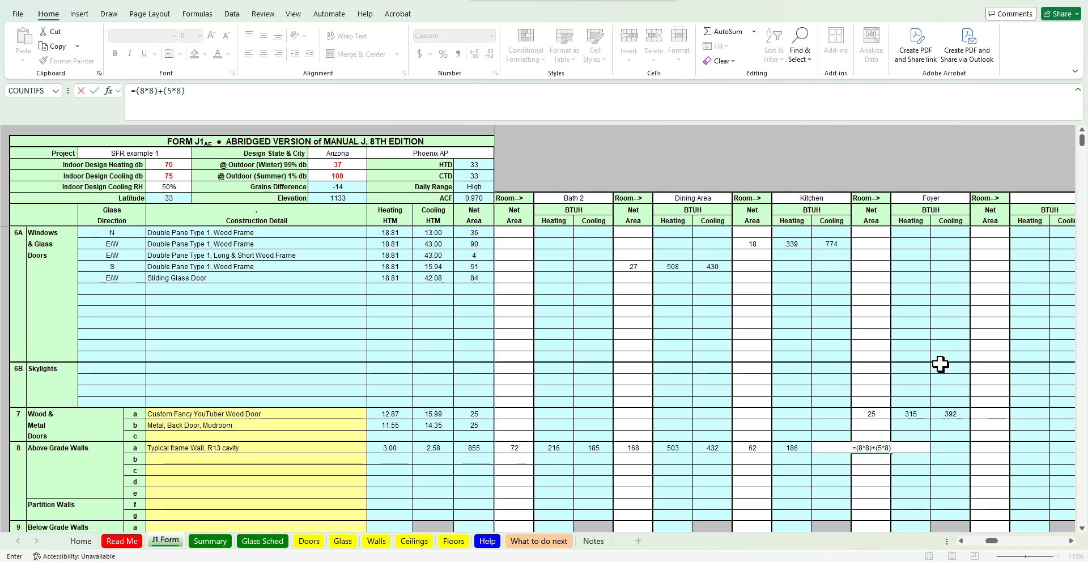
text(-)
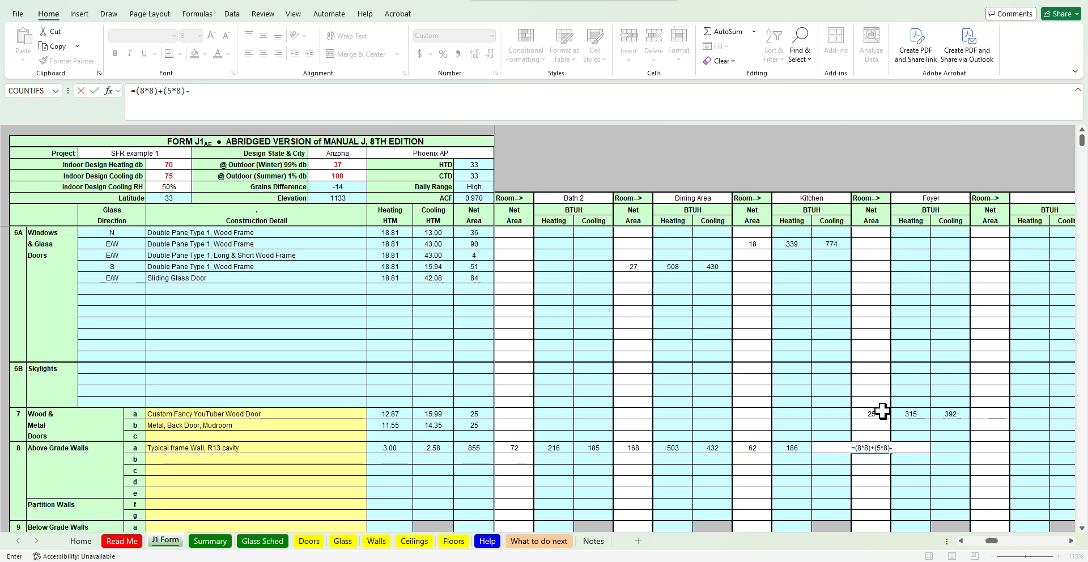
text(24)
key(Return)
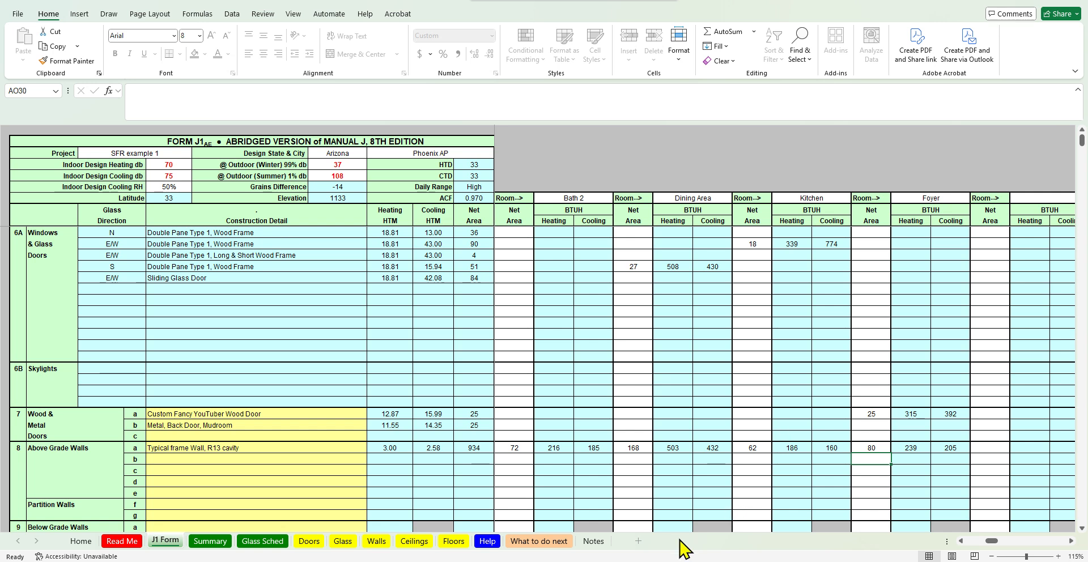
Scroll across the J1 Form to review the wall areas entered for every room
click(962, 542)
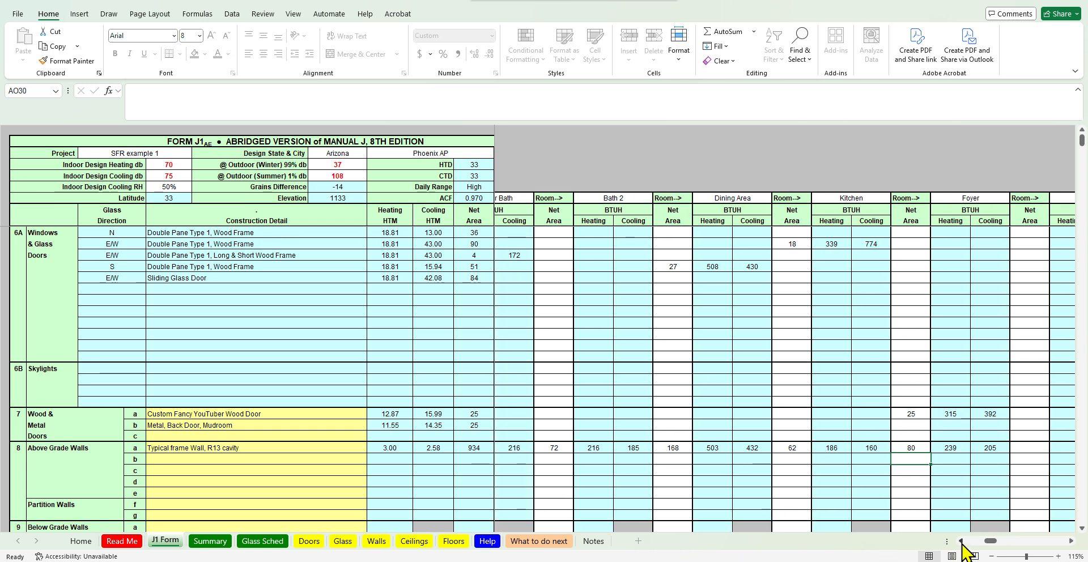
click(962, 542)
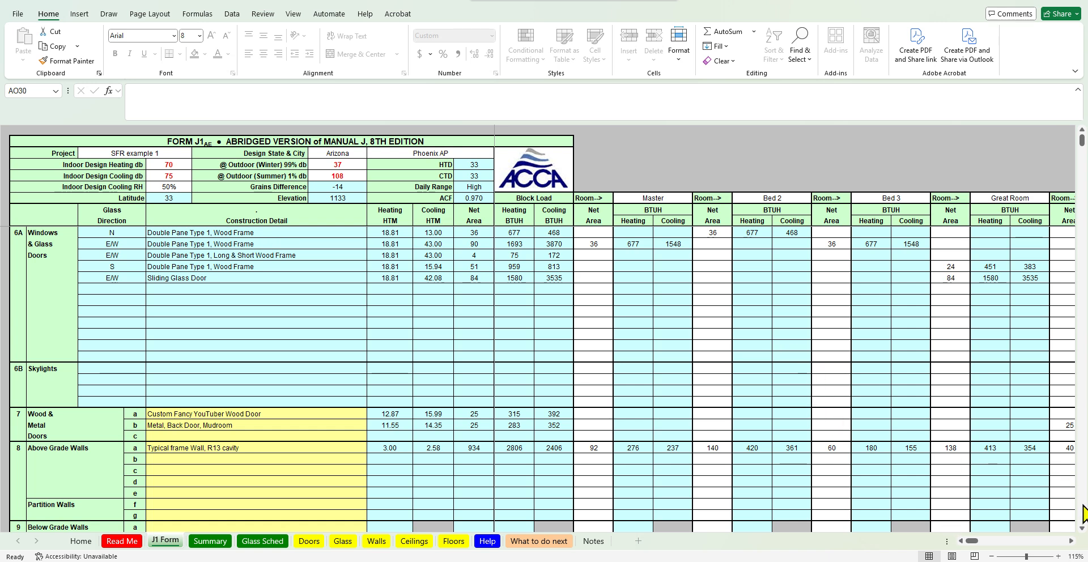
click(1072, 541)
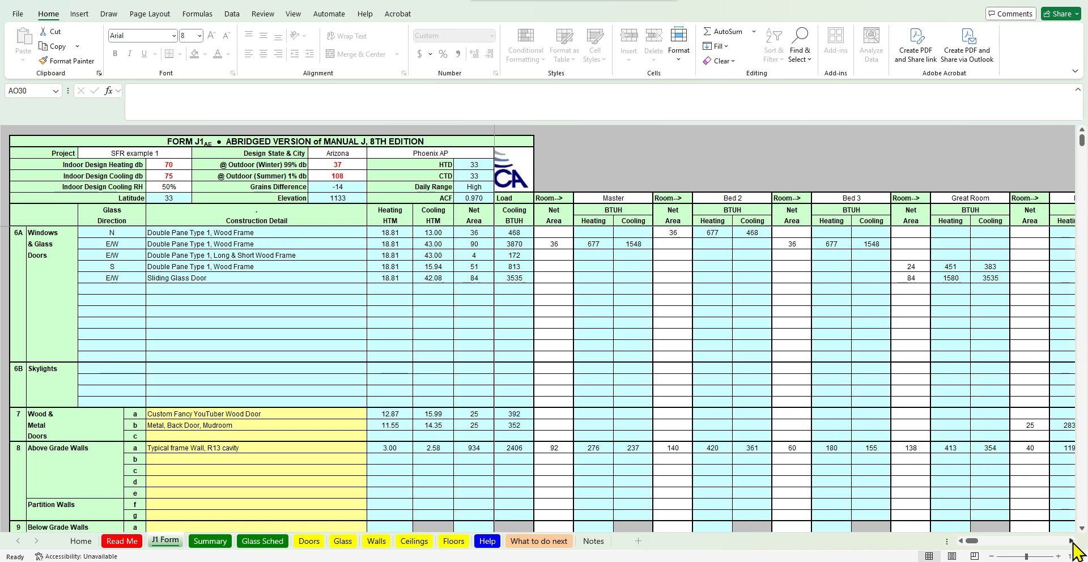
click(1072, 541)
click(1072, 542)
click(1072, 542)
click(1072, 541)
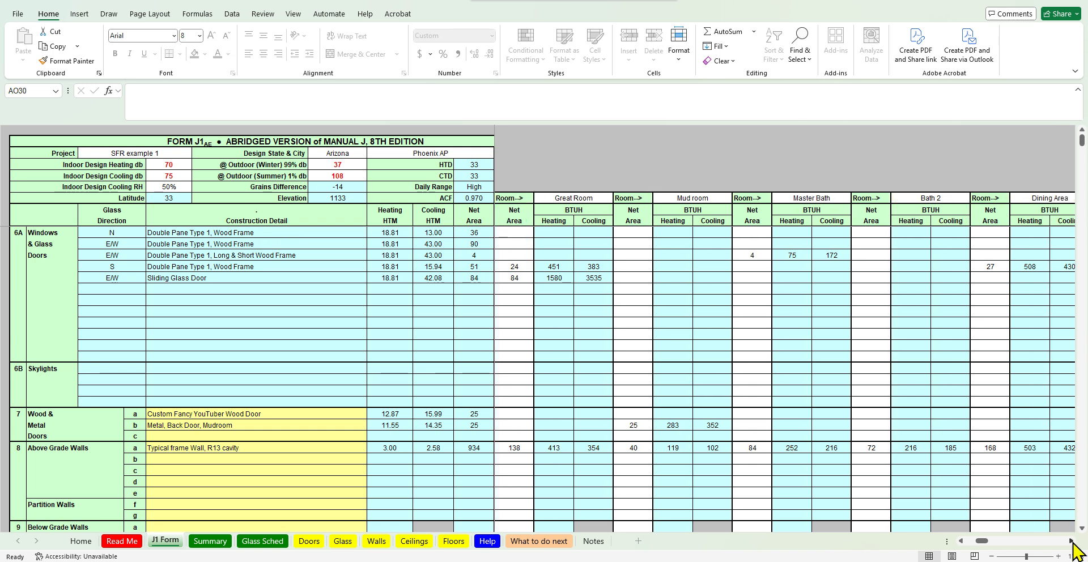
click(1072, 541)
click(1072, 541)
click(1072, 541)
click(1072, 542)
click(1072, 541)
click(1072, 542)
click(1072, 541)
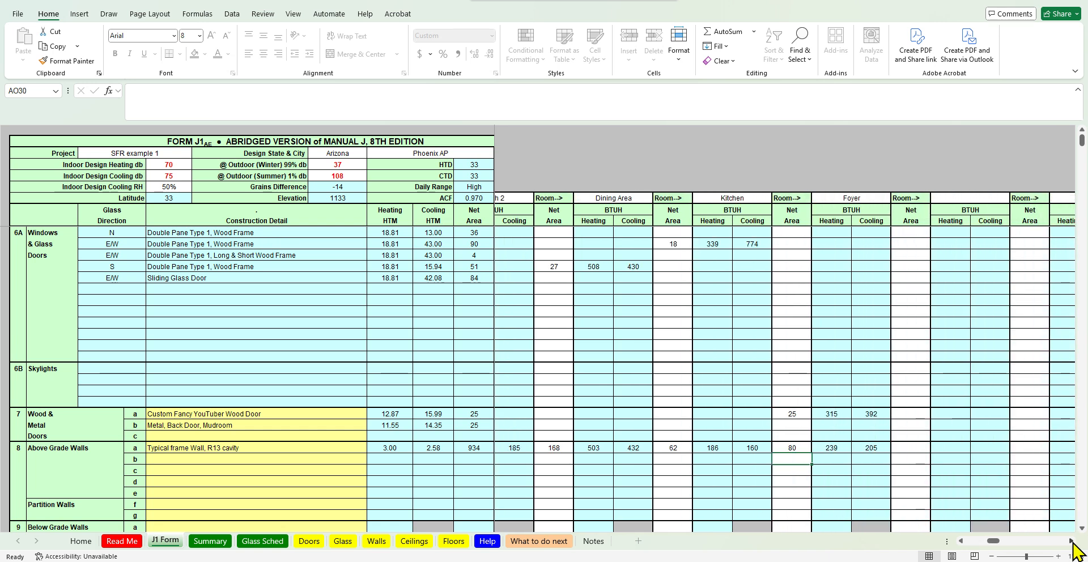
click(1072, 542)
click(1072, 541)
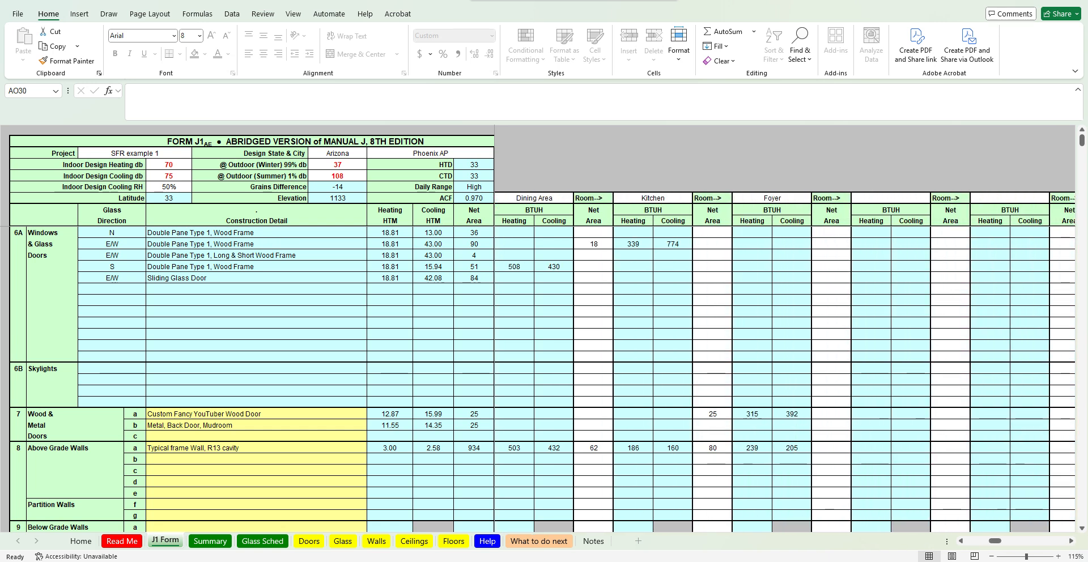
click(709, 561)
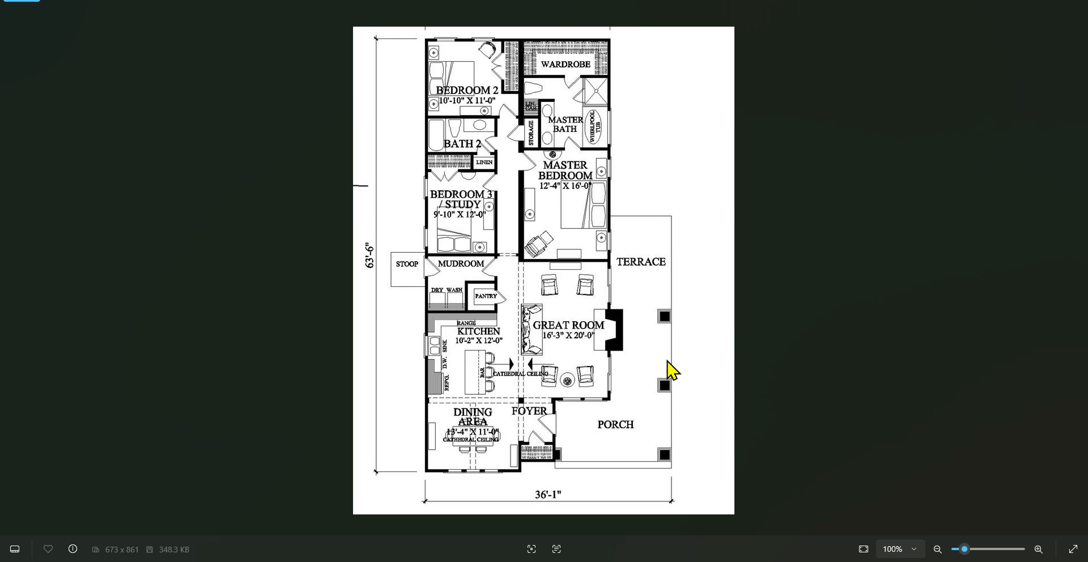
key(alt+Tab)
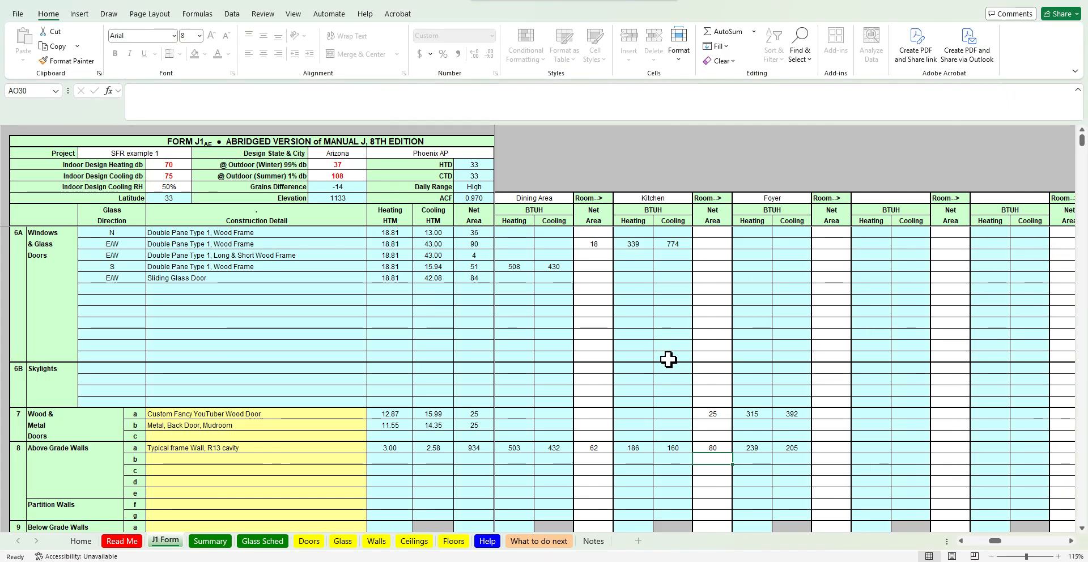
key(alt+Tab)
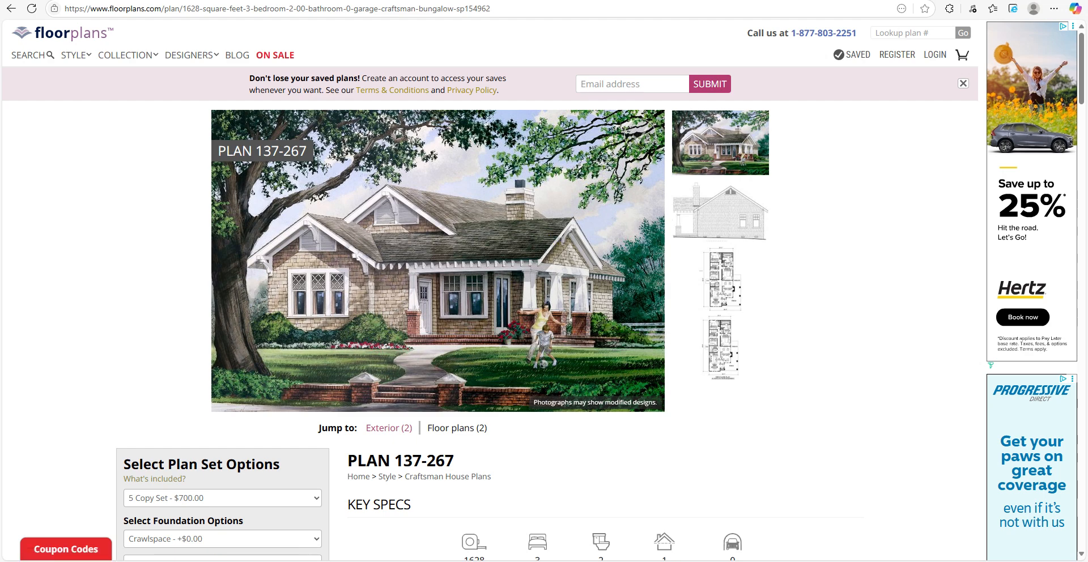
key(alt+Tab)
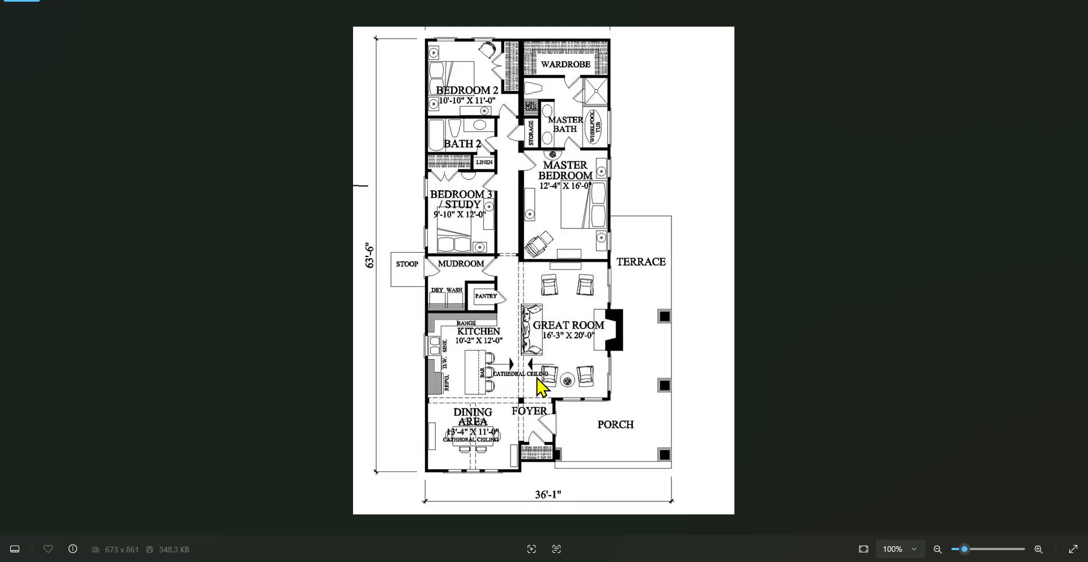
click(1023, 7)
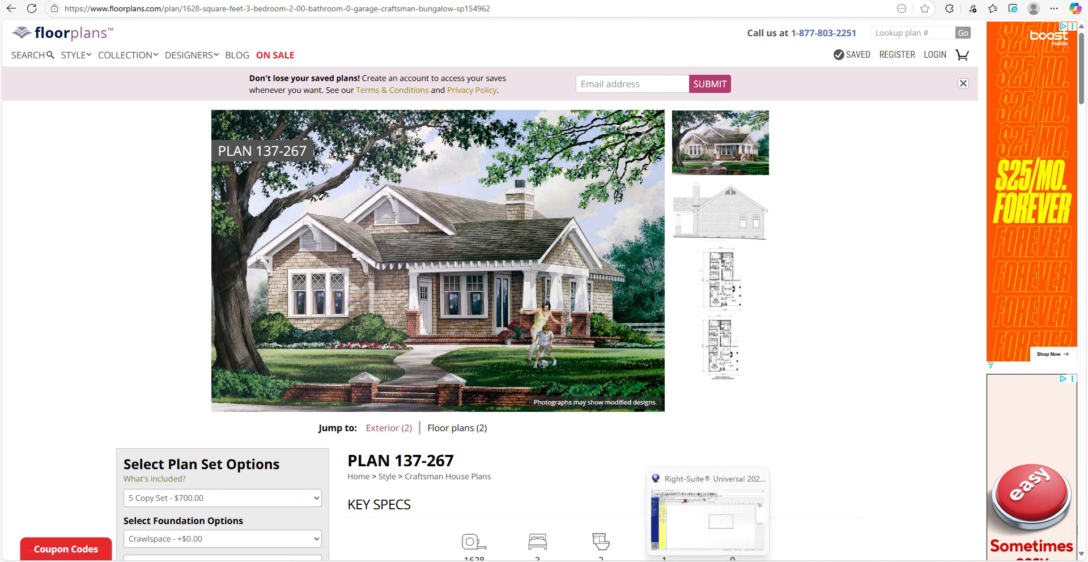
Switch to Wrightsoft and examine the room's ceiling construction options, comparing the sloped roof and ceiling-under-attic types
click(708, 560)
click(799, 100)
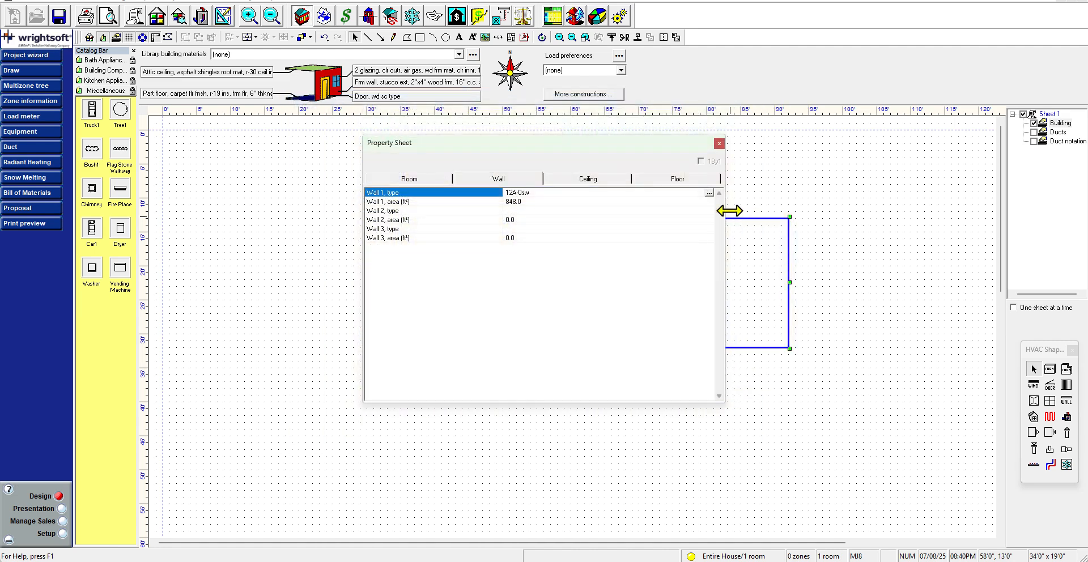
click(720, 150)
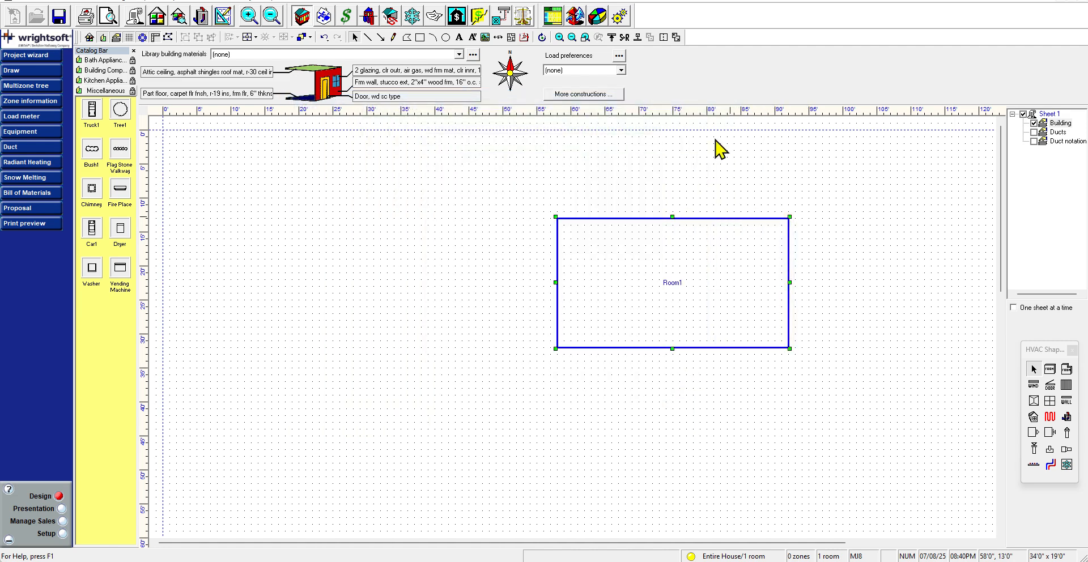
double_click(729, 255)
click(611, 179)
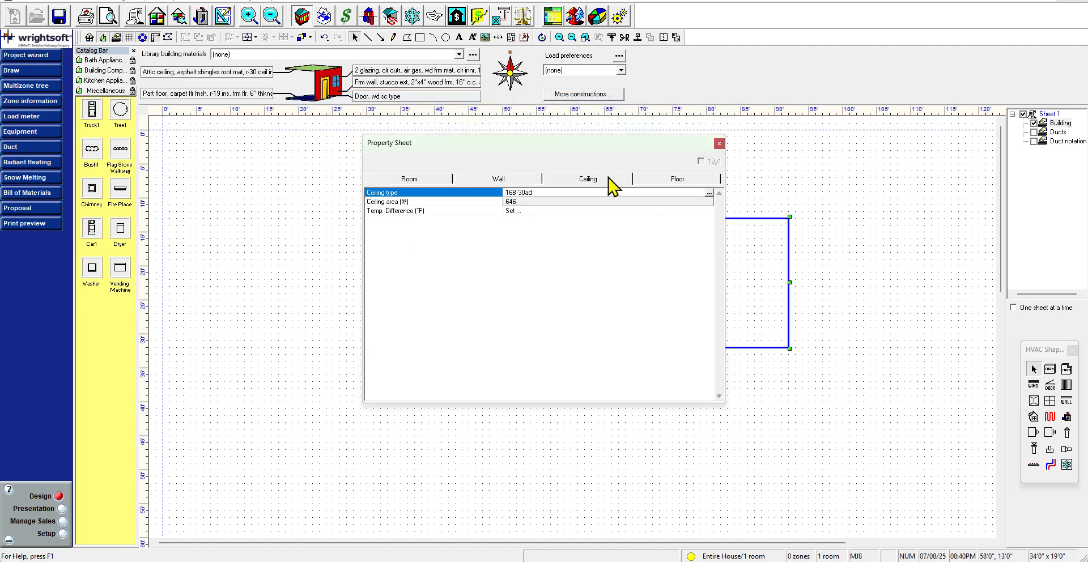
click(710, 193)
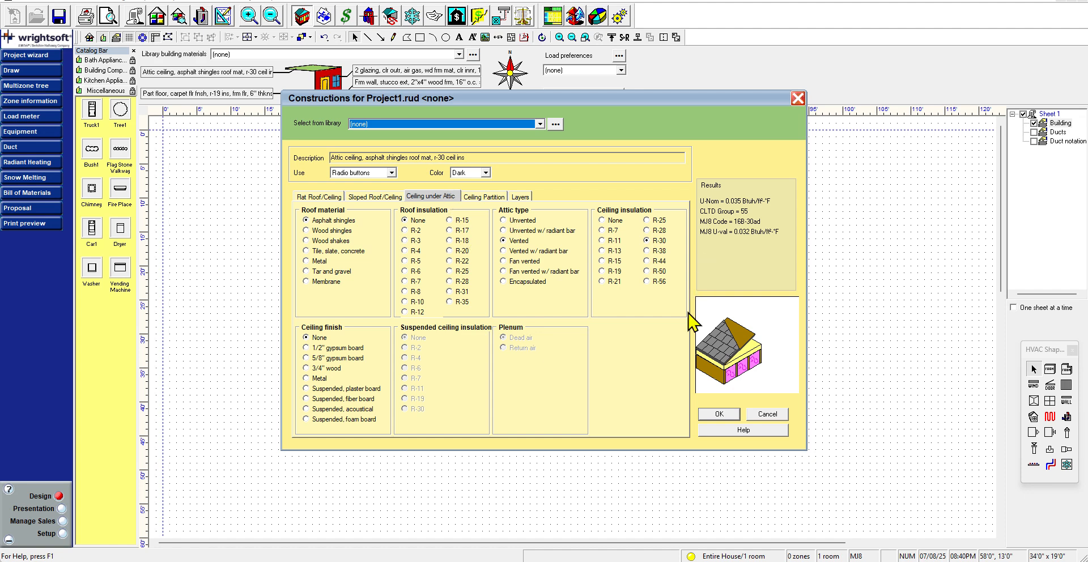
click(374, 197)
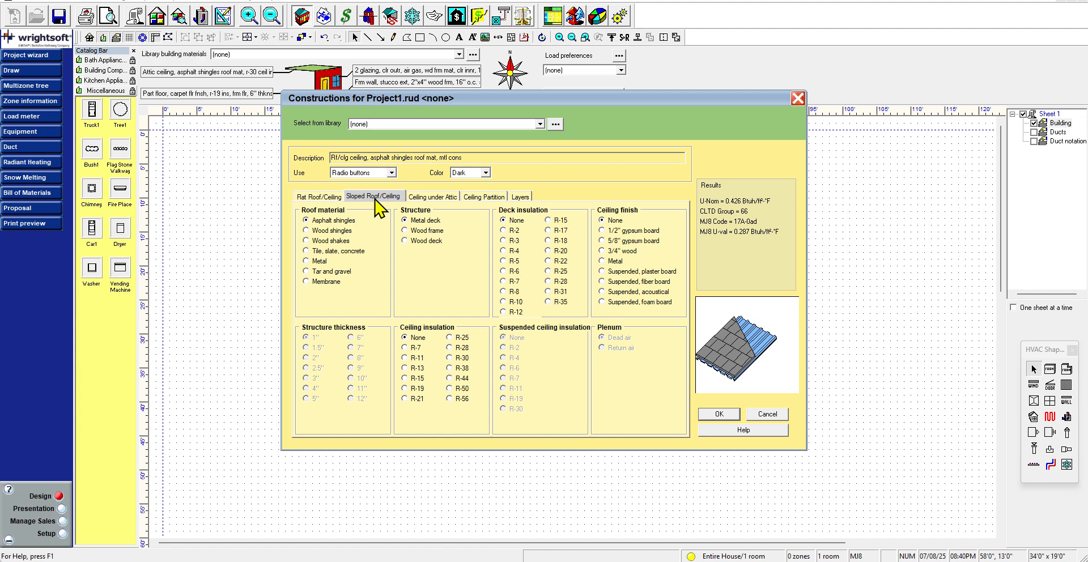
click(436, 198)
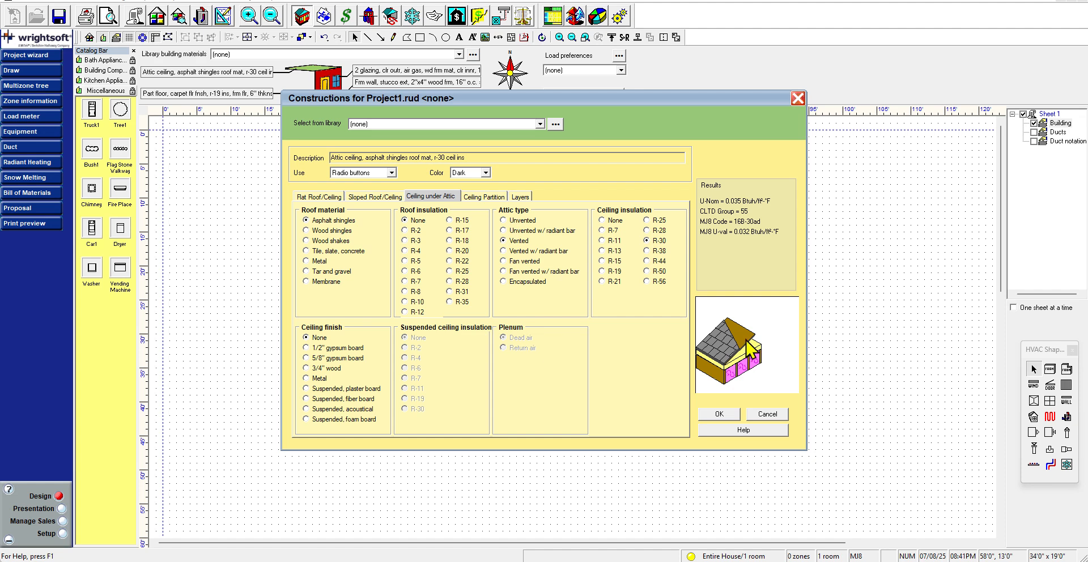
click(378, 196)
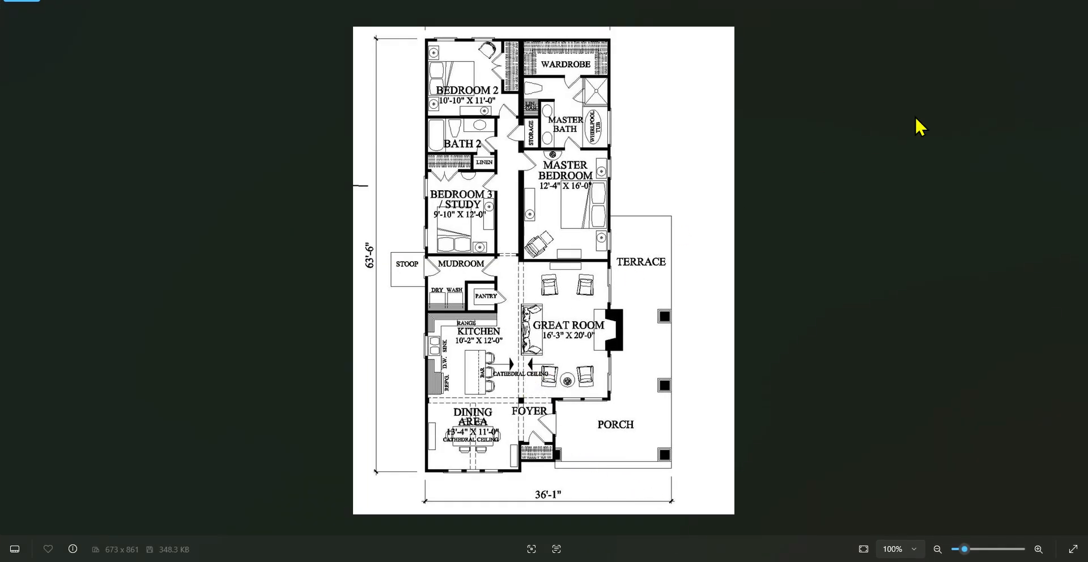
click(1018, 2)
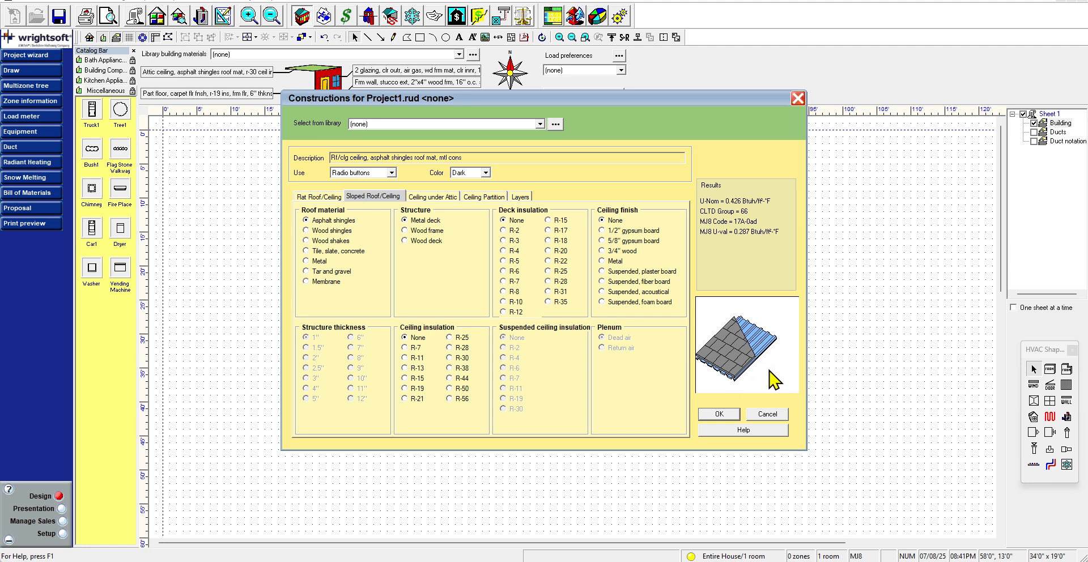
key(alt+Tab)
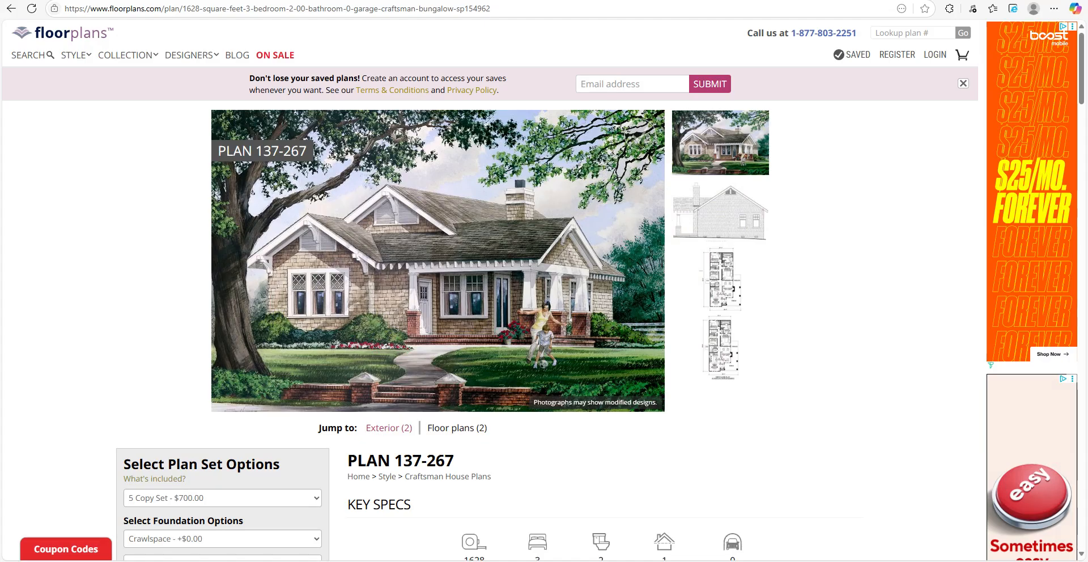
In Wrightsoft's sloped roof/ceiling construction, set the structure to wood frame and the ceiling finish to 1/2" gypsum board
key(alt+Tab)
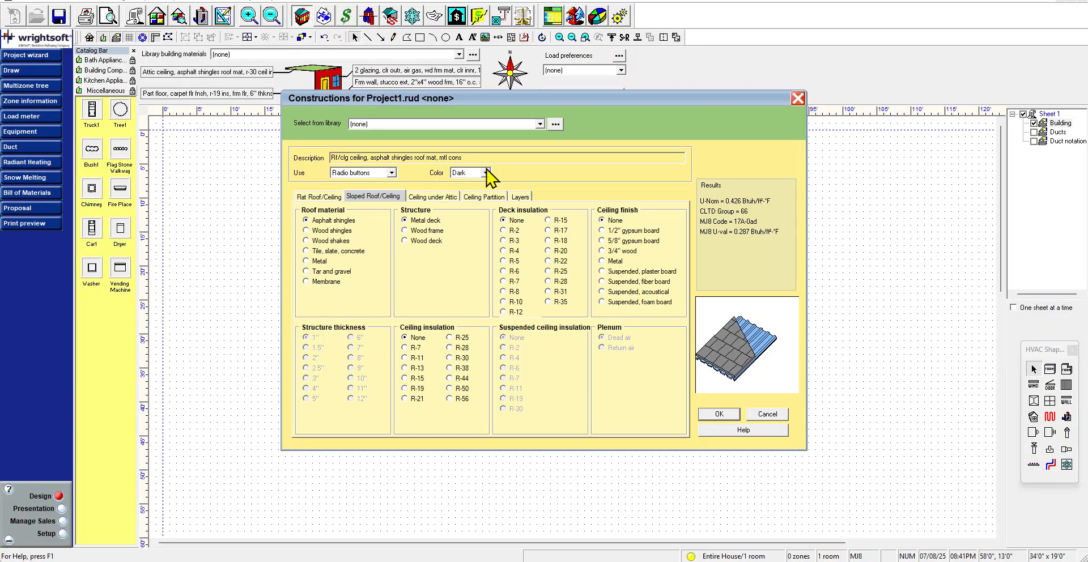
click(442, 231)
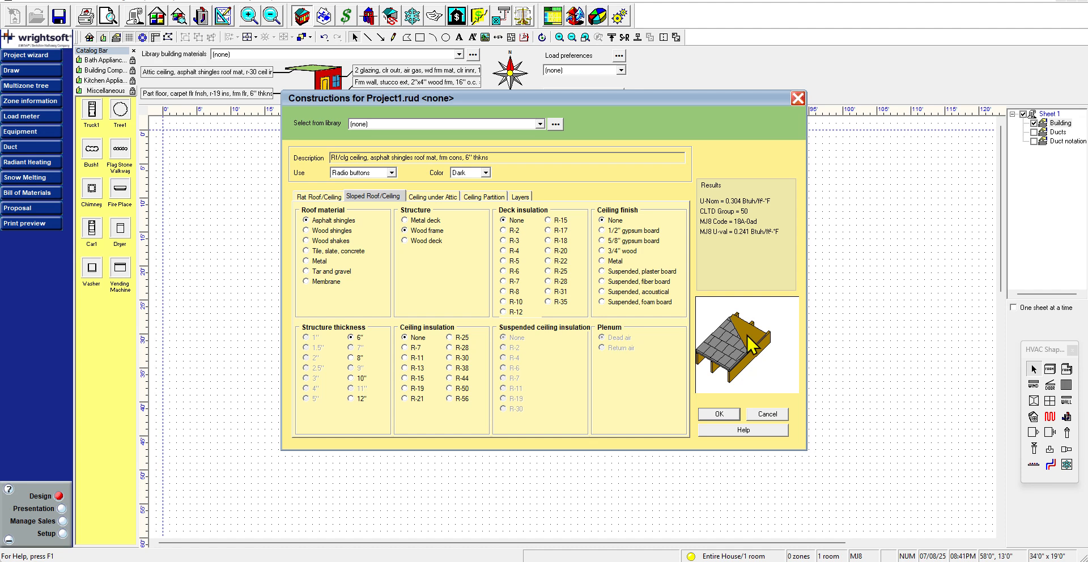
click(518, 230)
key(Up)
click(648, 231)
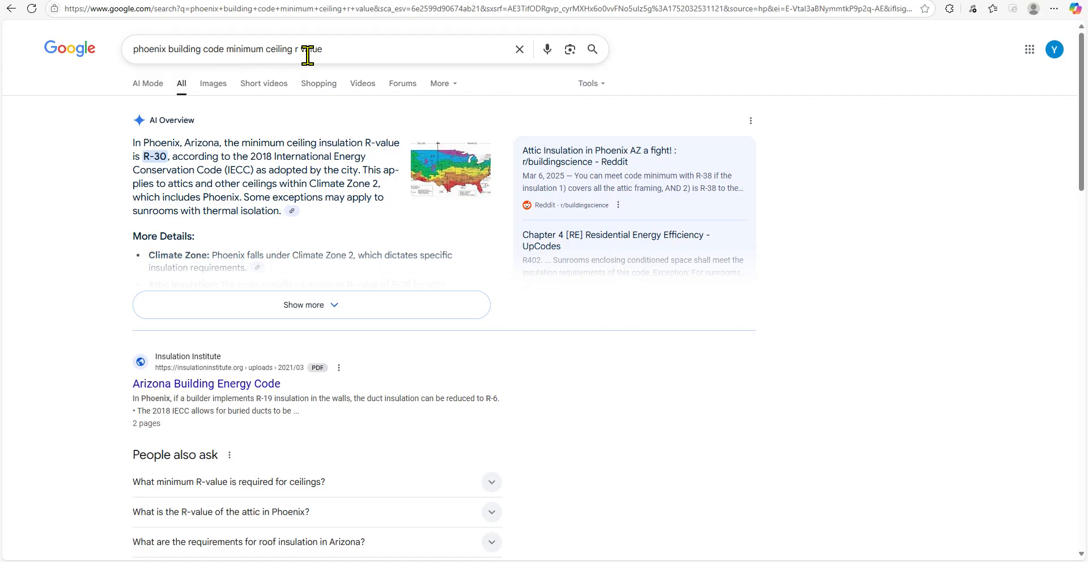
Research Phoenix's minimum ceiling insulation R-value in the search results and the King Insulation article on Arizona codes
drag(328, 48, 134, 50)
click(60, 263)
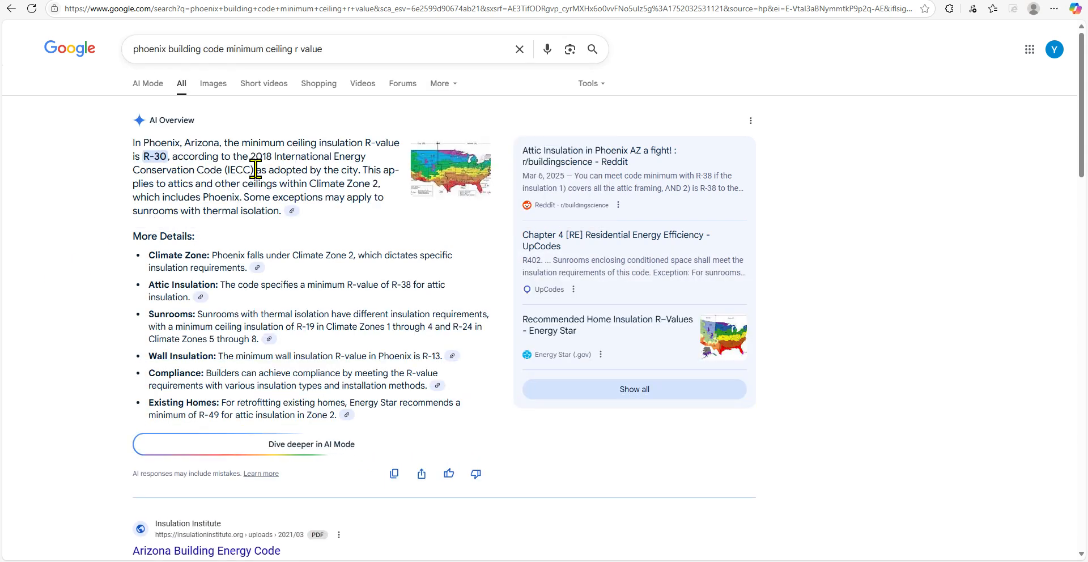
click(292, 211)
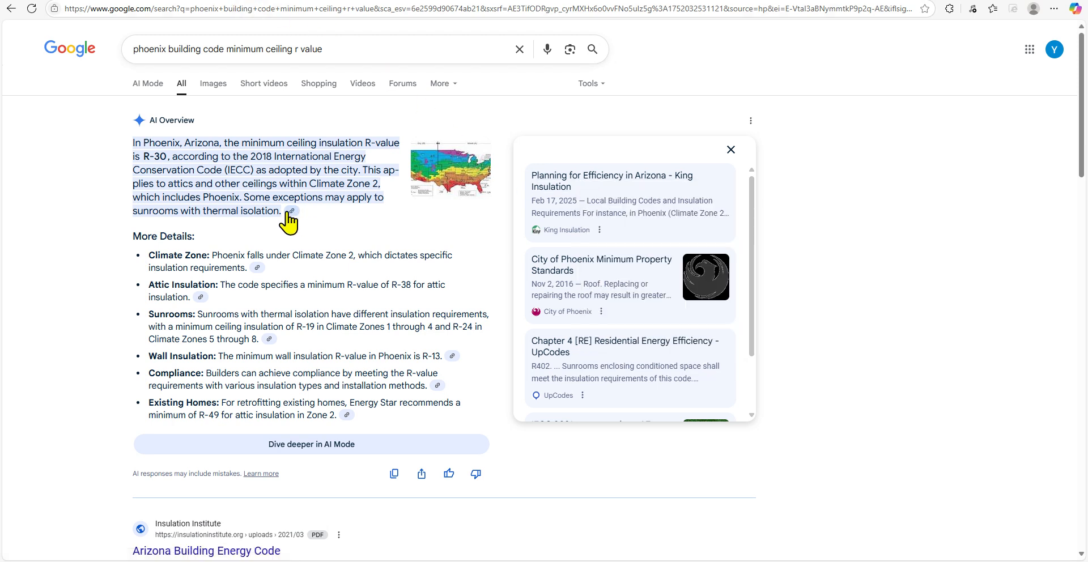
click(574, 238)
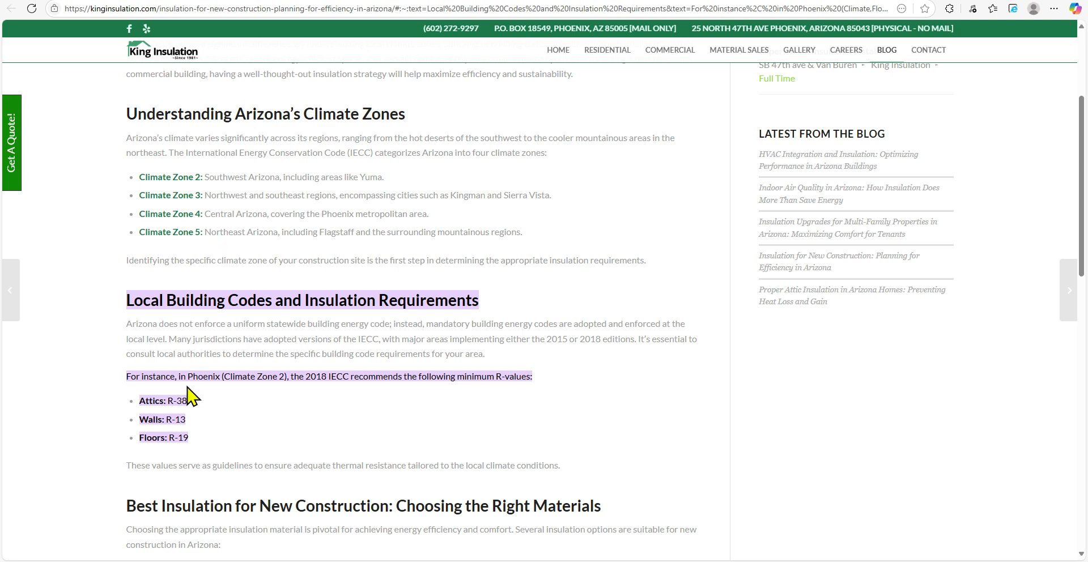
drag(430, 214, 259, 212)
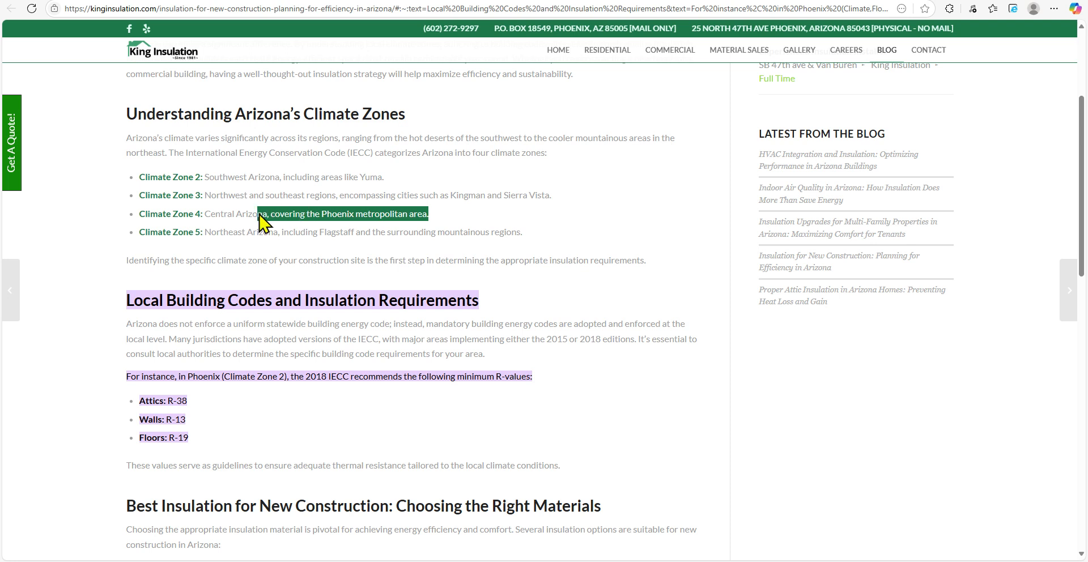
drag(189, 177, 390, 193)
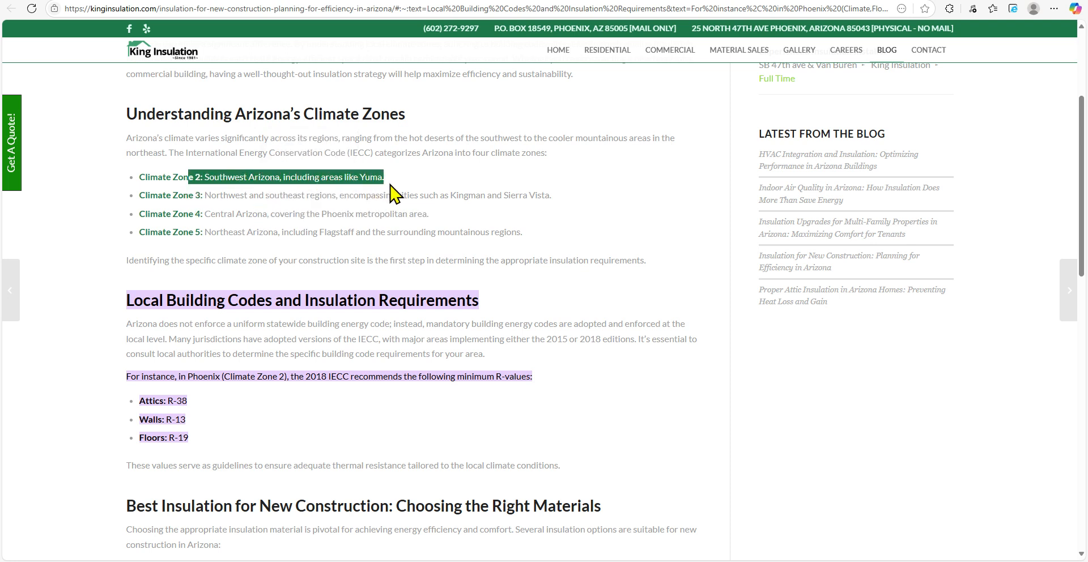
drag(148, 214, 435, 217)
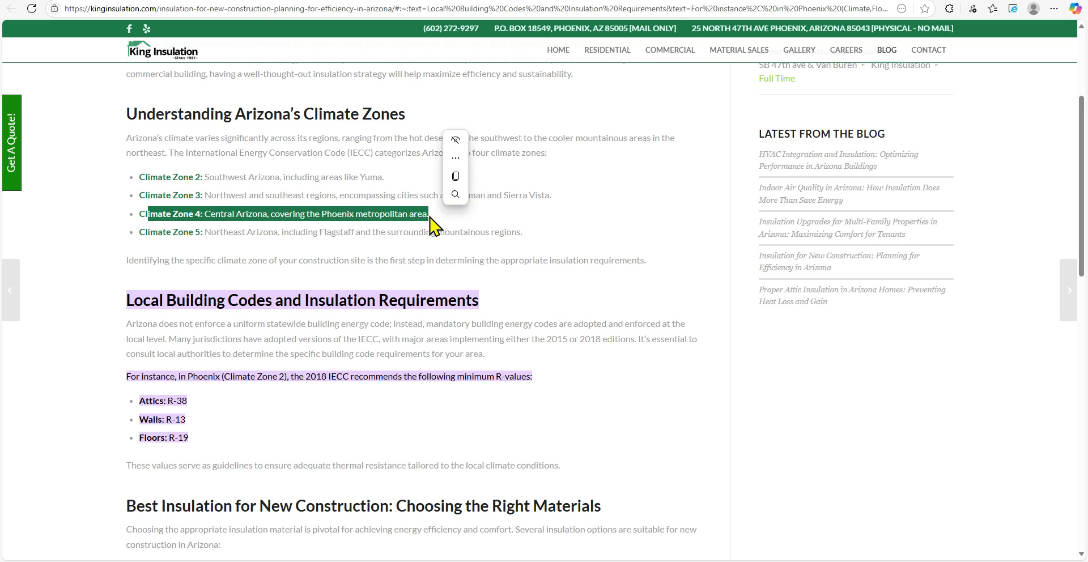
click(162, 377)
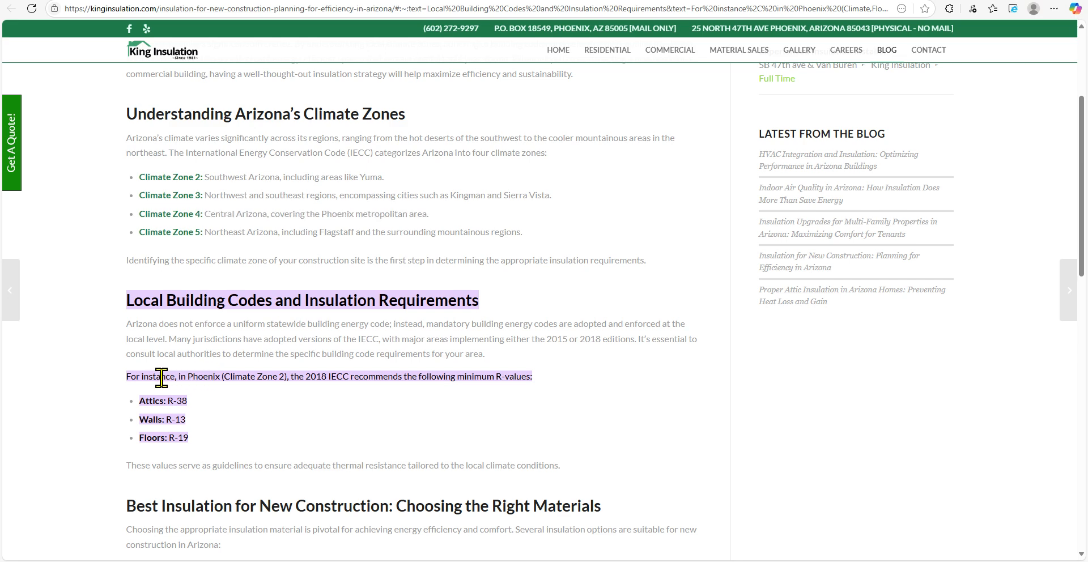
drag(162, 377, 290, 388)
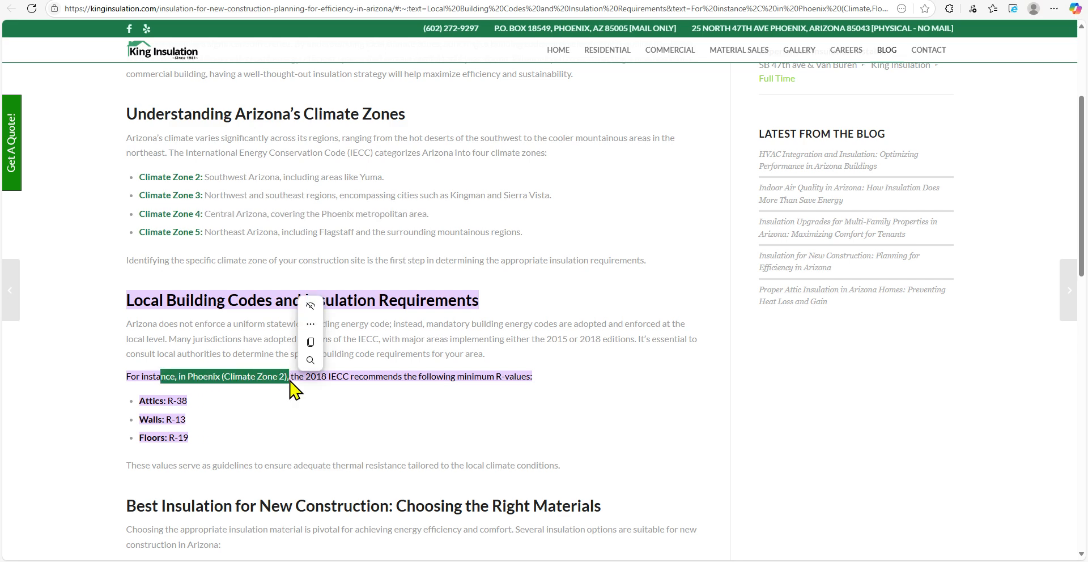
click(83, 354)
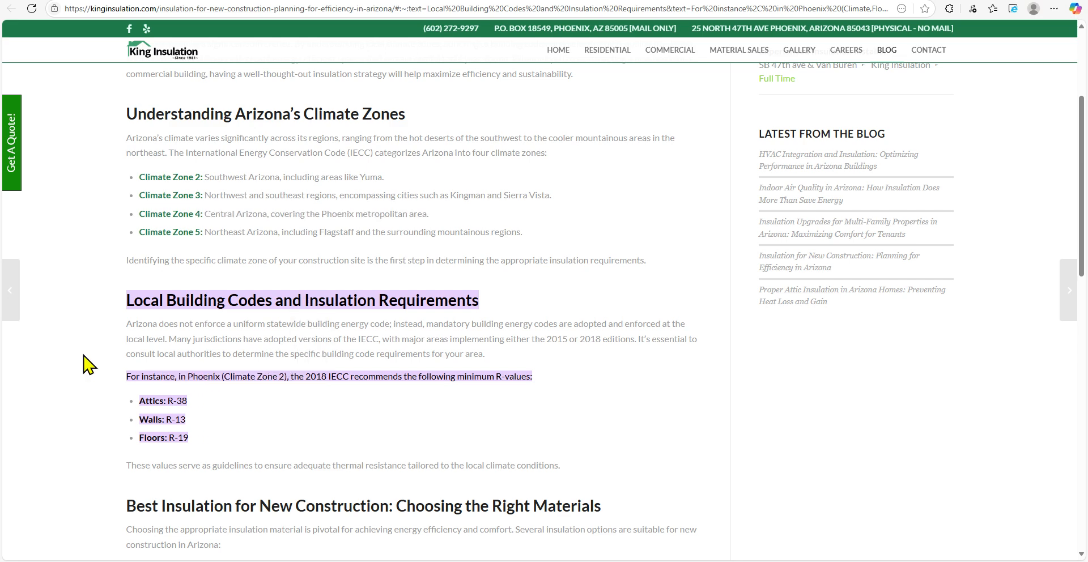
scroll(85, 366, down, 2)
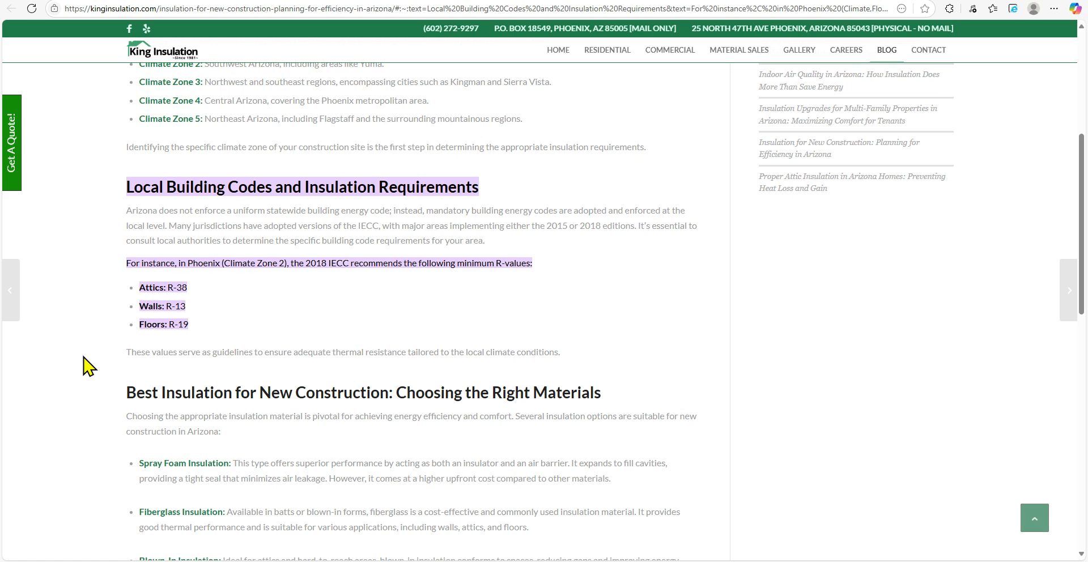
scroll(85, 366, up, 2)
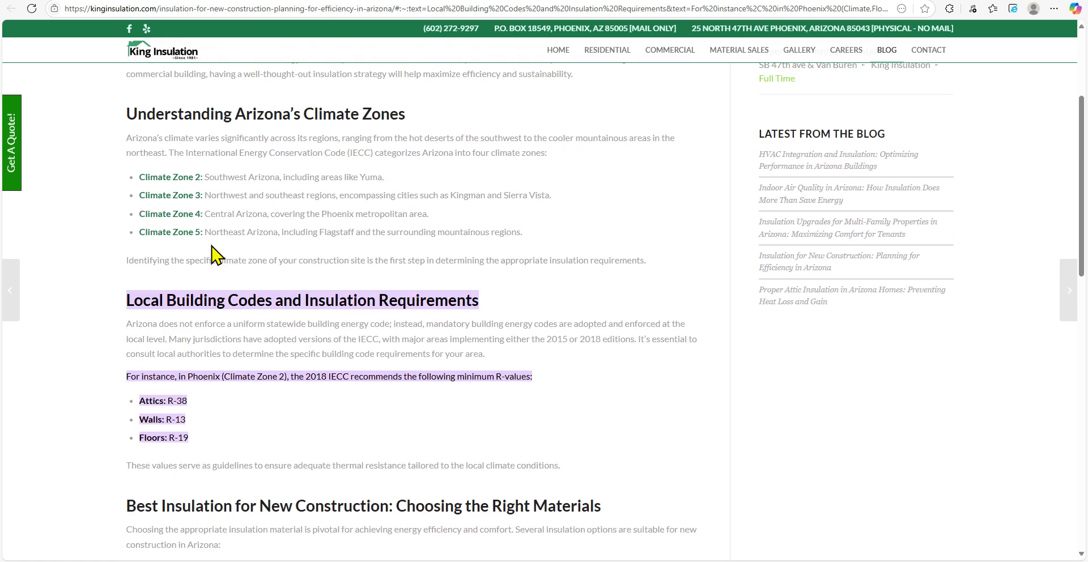
drag(354, 214, 159, 215)
scroll(108, 409, up, 3)
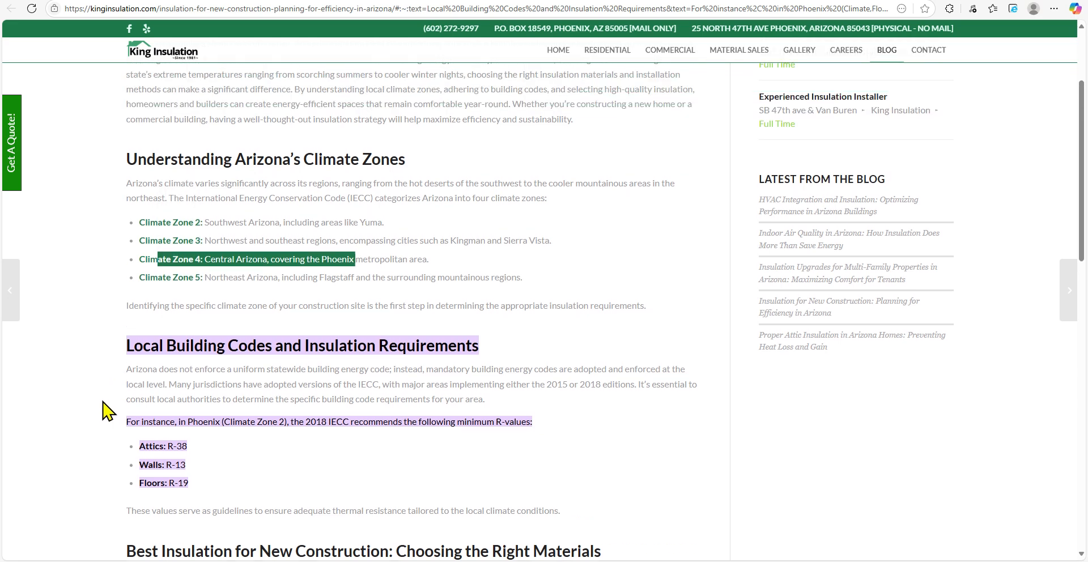
scroll(107, 408, down, 10)
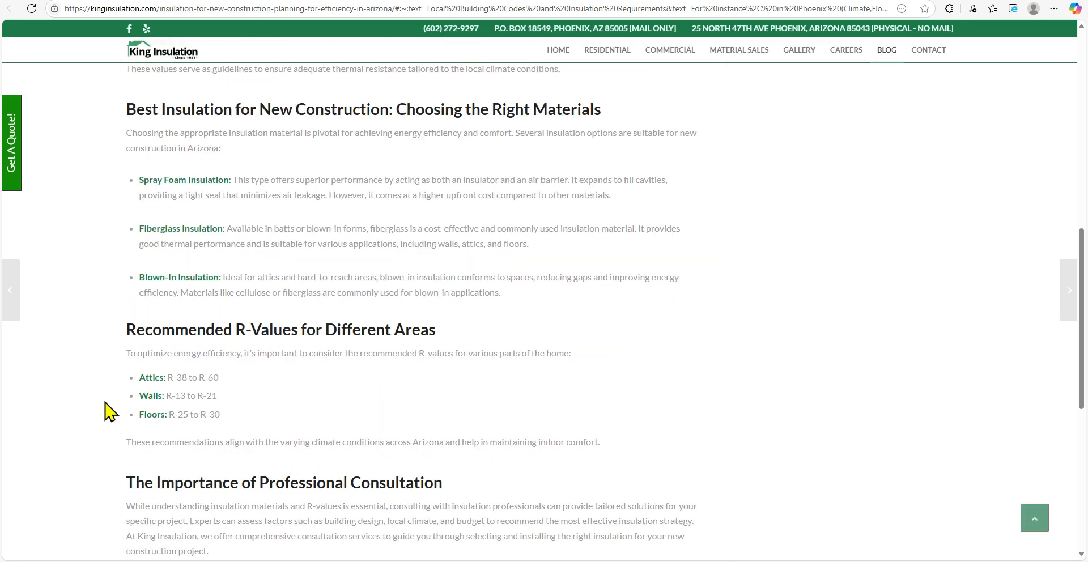
key(ctrl+w)
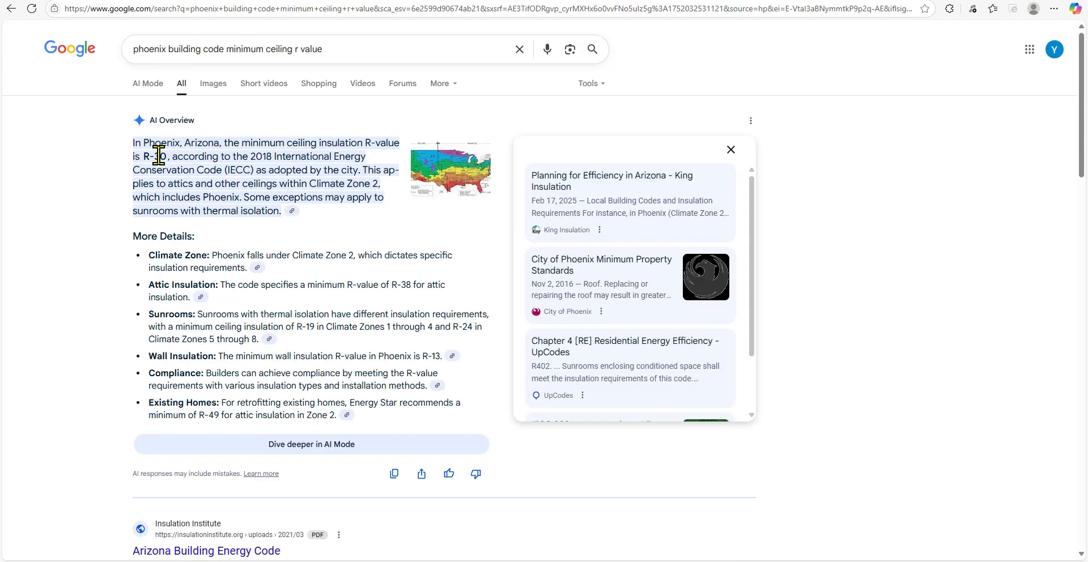
Open the Arizona Building Energy Code PDF and review the Phoenix wall and ceiling envelope requirements
scroll(96, 317, down, 4)
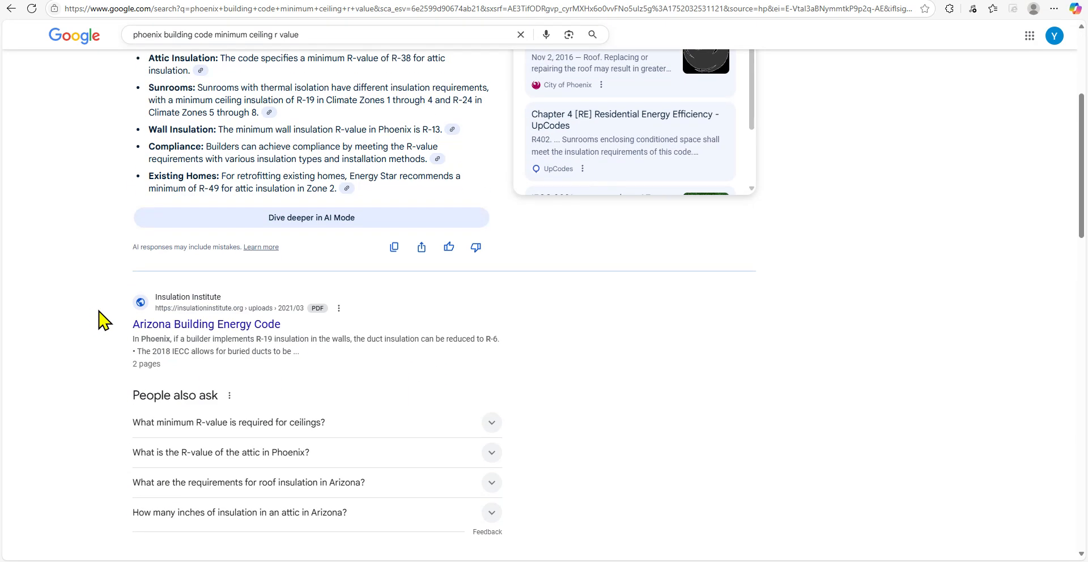
right_click(238, 328)
click(266, 334)
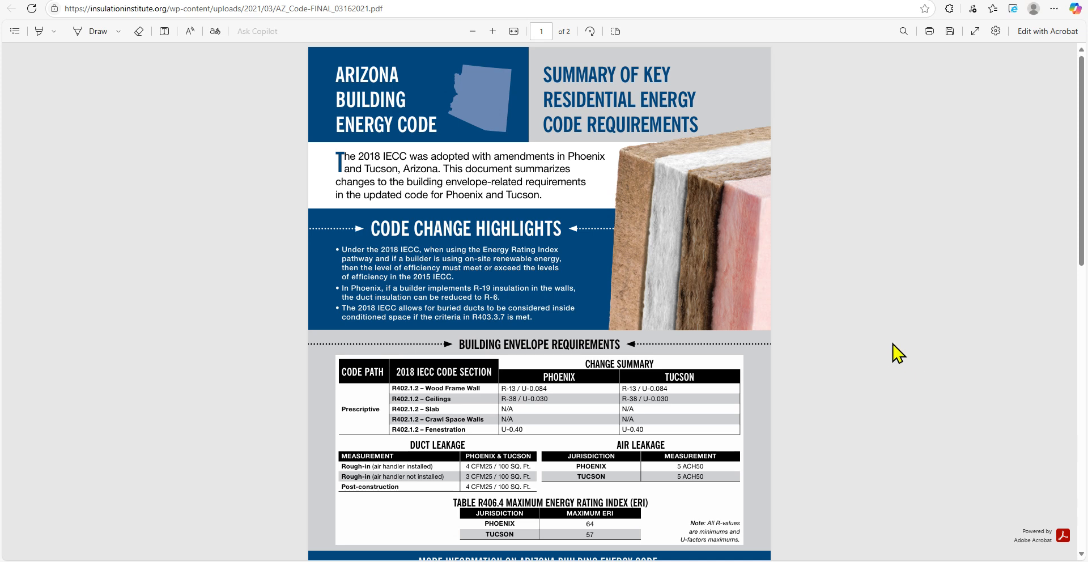
scroll(894, 353, down, 2)
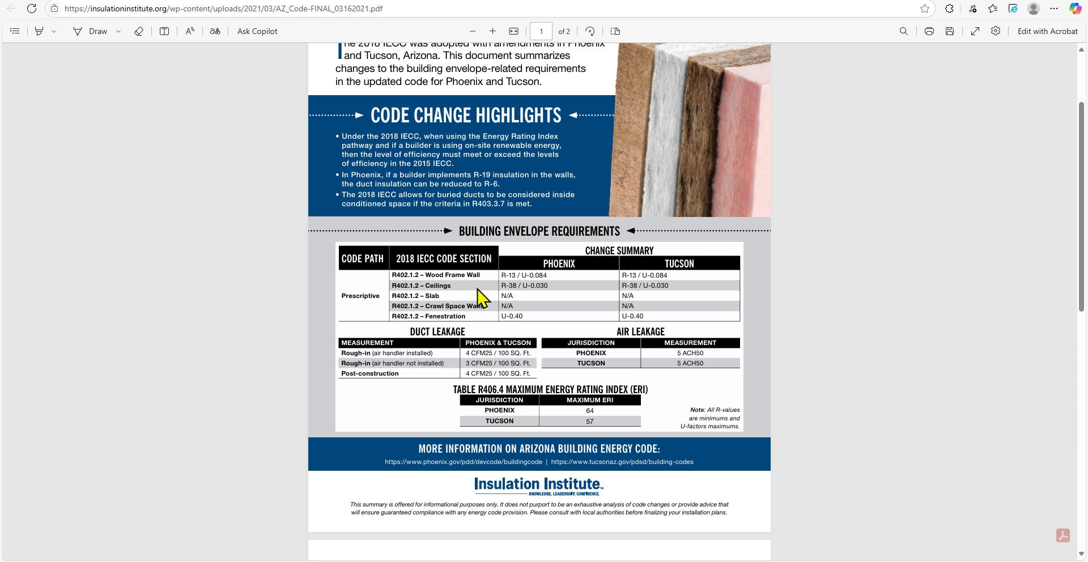
drag(435, 275, 555, 287)
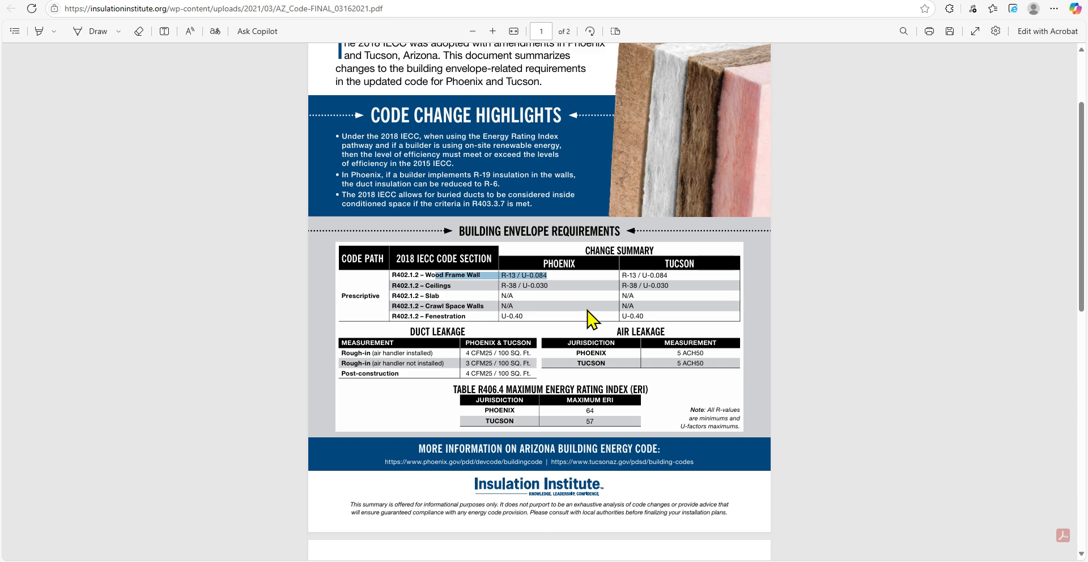
Set the sloped roof's ceiling insulation to R-38, rechecking the Phoenix ceiling requirement in the code PDF
key(alt+Tab)
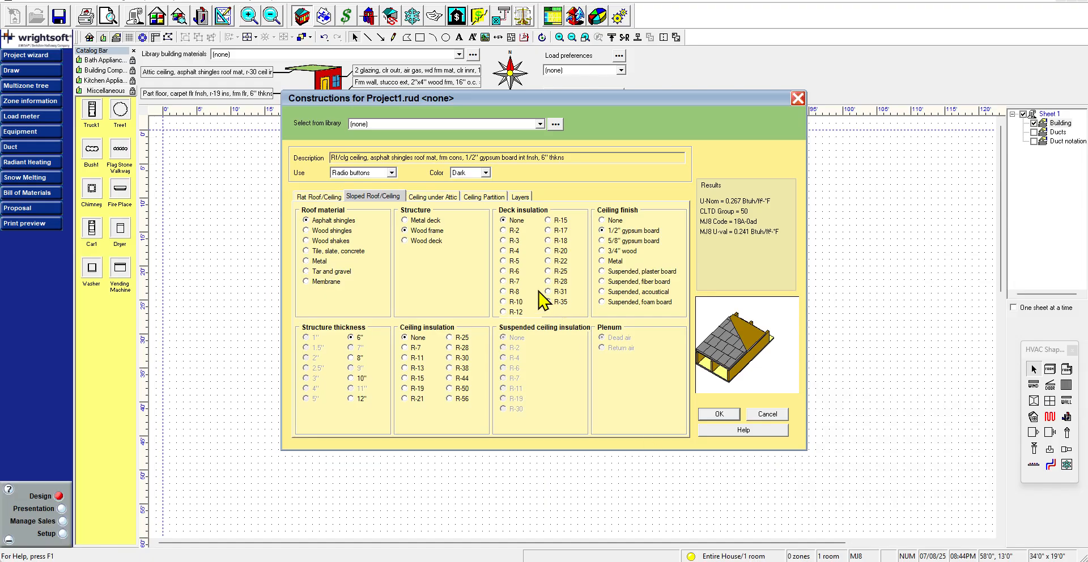
click(469, 368)
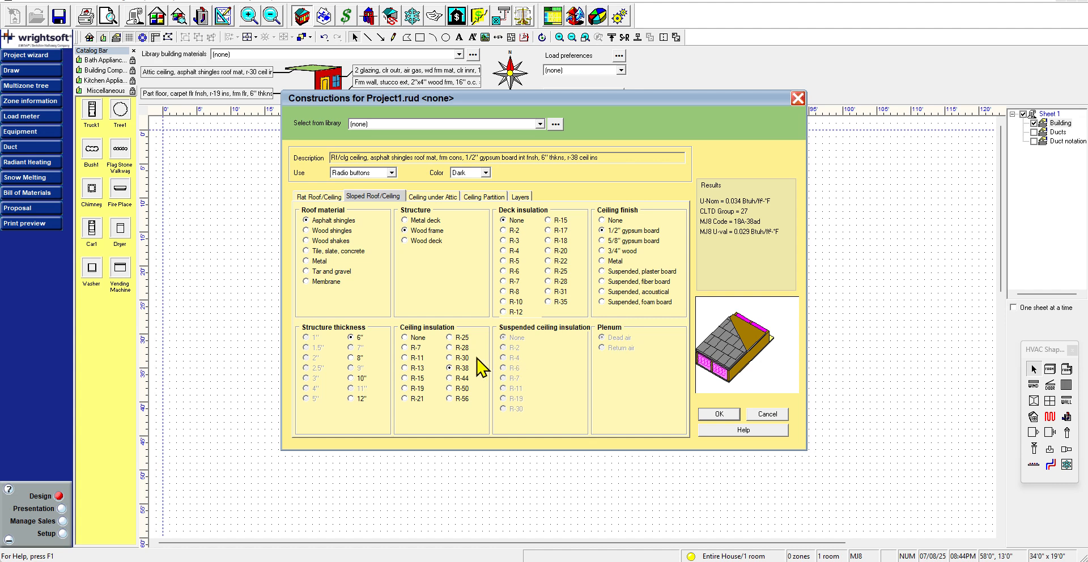
mouse_move(583, 561)
click(624, 536)
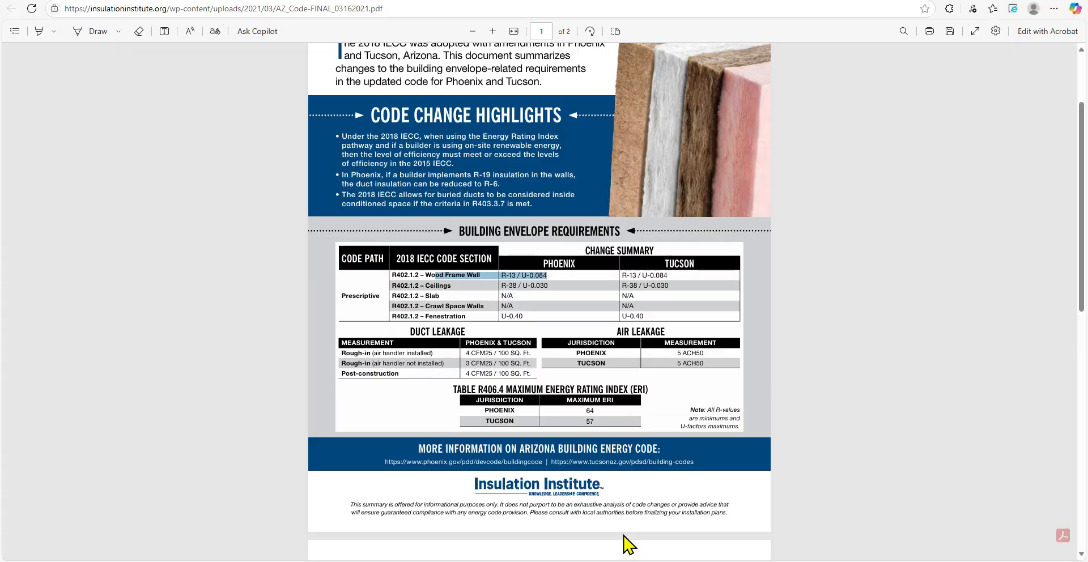
click(559, 287)
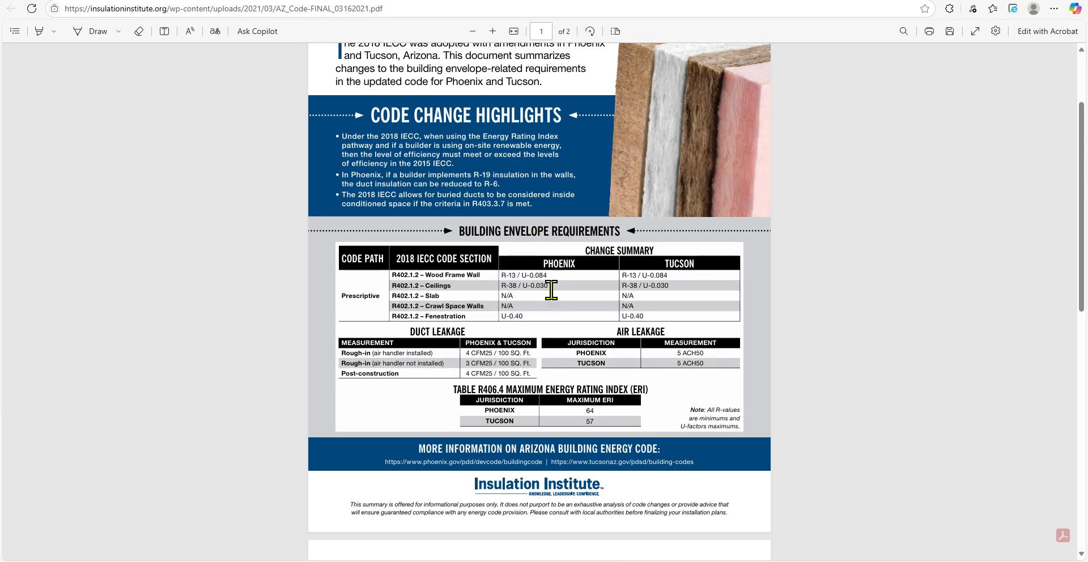
click(1023, 0)
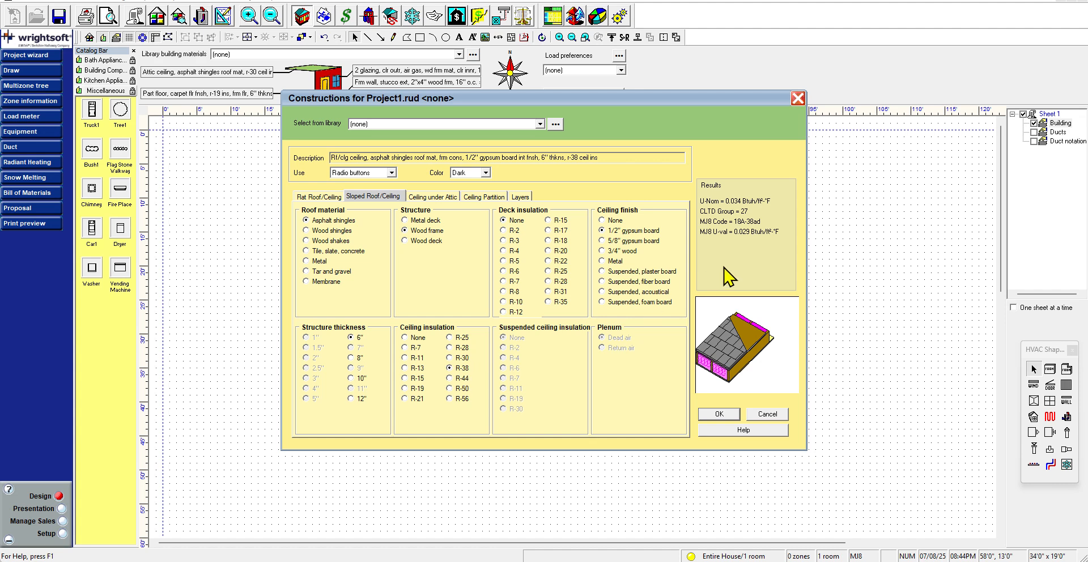
click(416, 348)
click(459, 368)
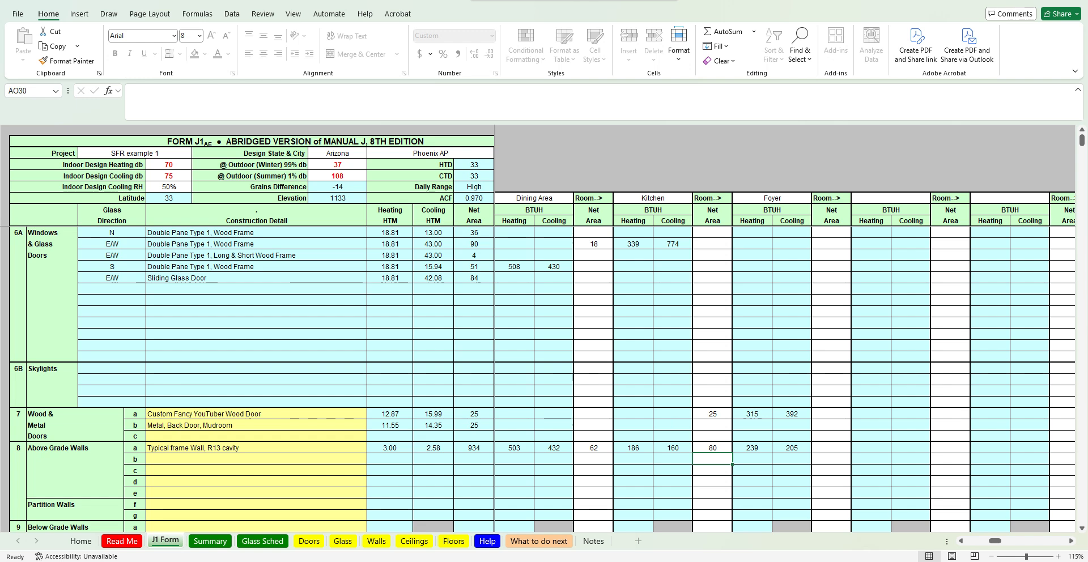
Open the Ceilings sheet and enter the ceiling construction description Typical Ceiling, R-30
click(414, 542)
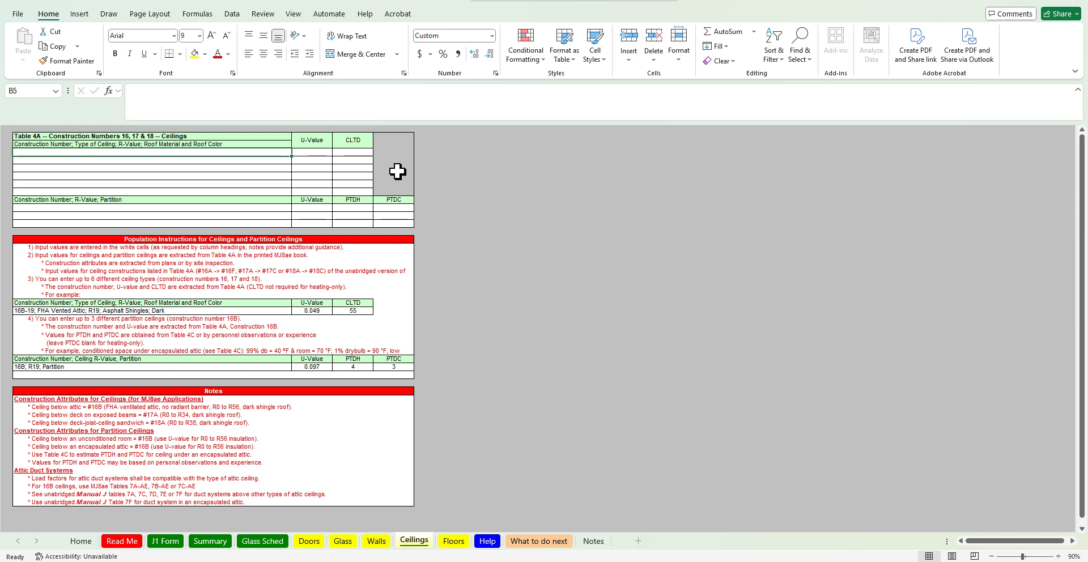
text(Typical Ceilin)
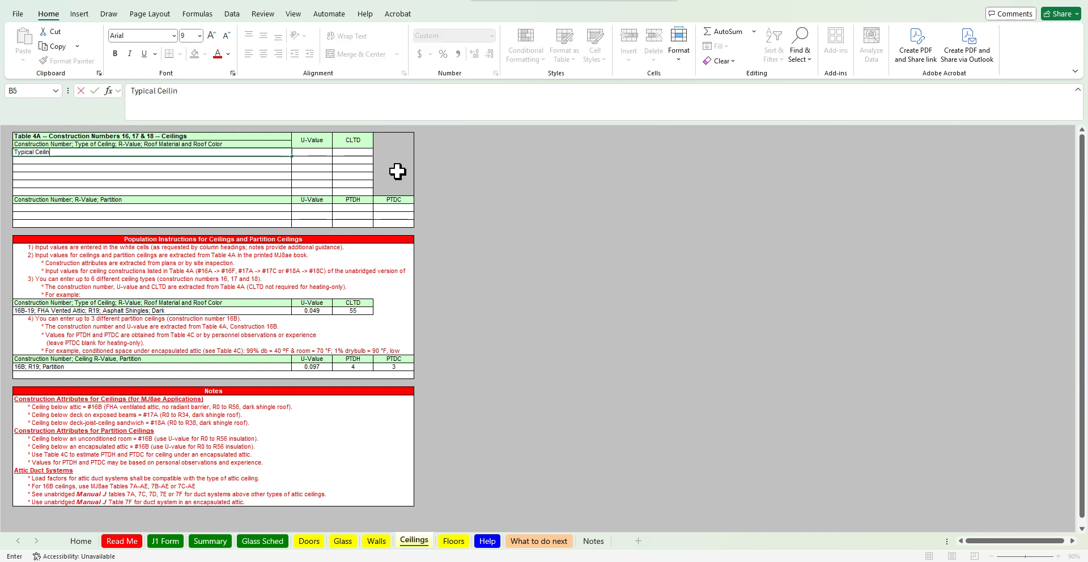
text(g, R-30)
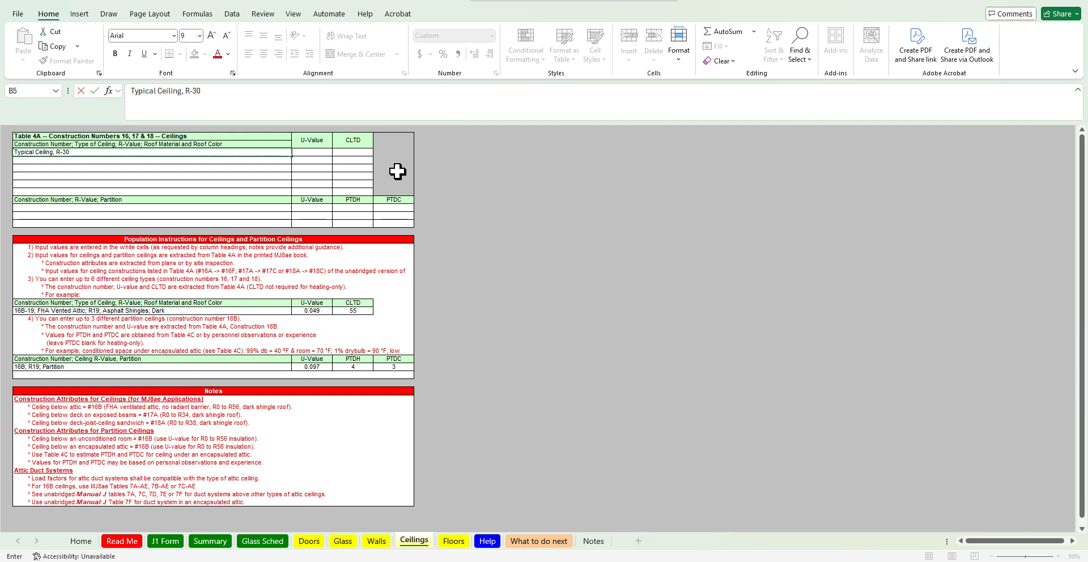
key(Return)
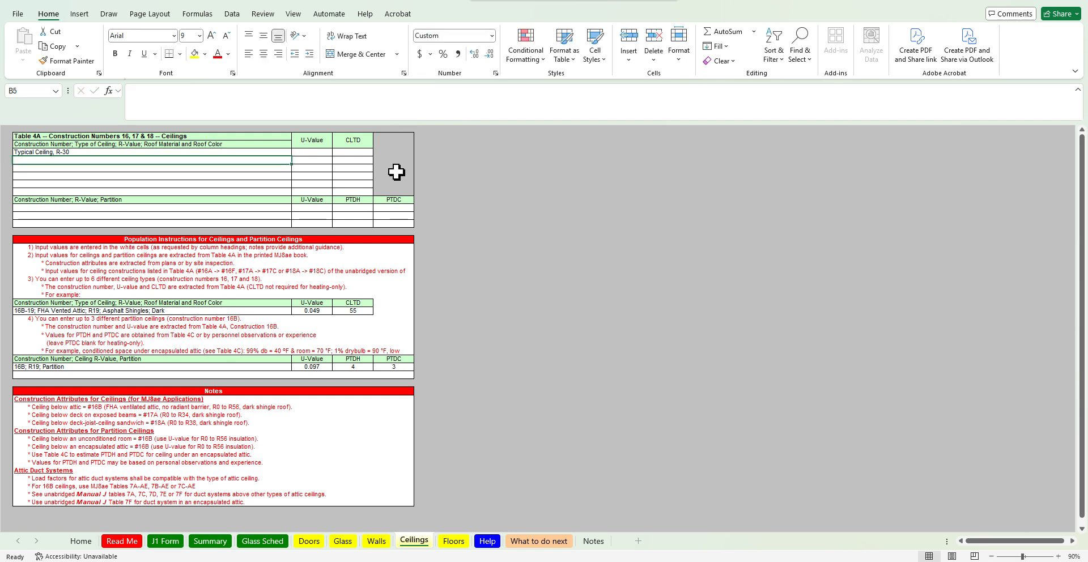
Set the ceiling construction's U-value to 0.029, comparing it with the Wrightsoft results
key(Up)
key(Right)
text(0.029)
key(Tab)
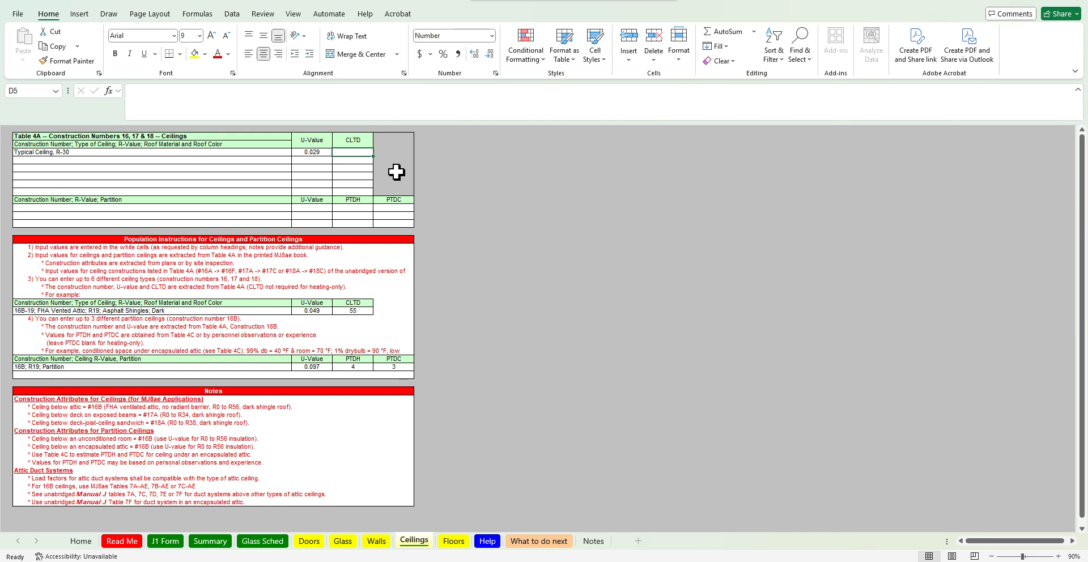
key(alt+Tab)
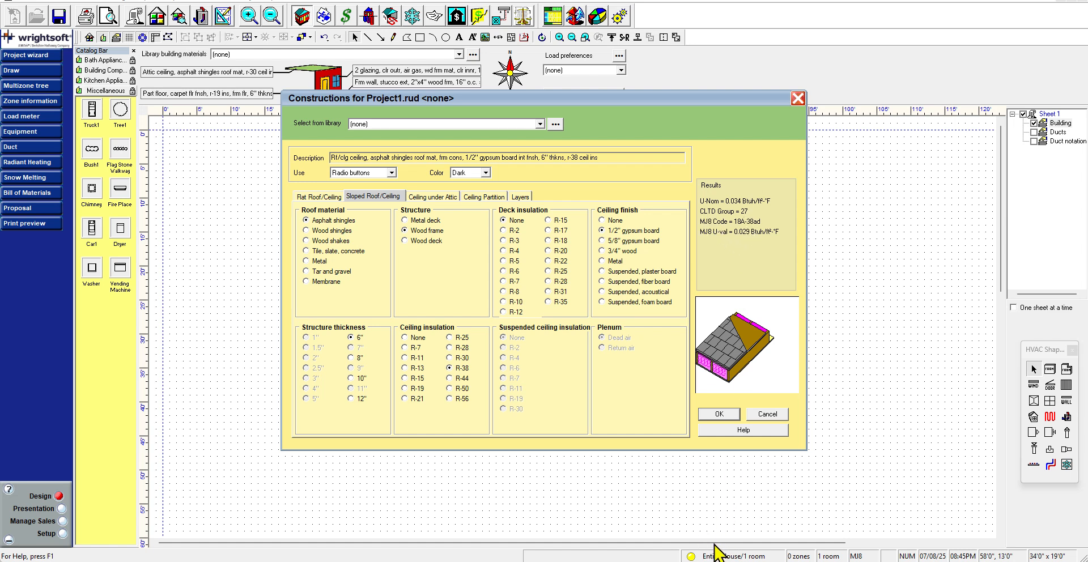
mouse_move(658, 561)
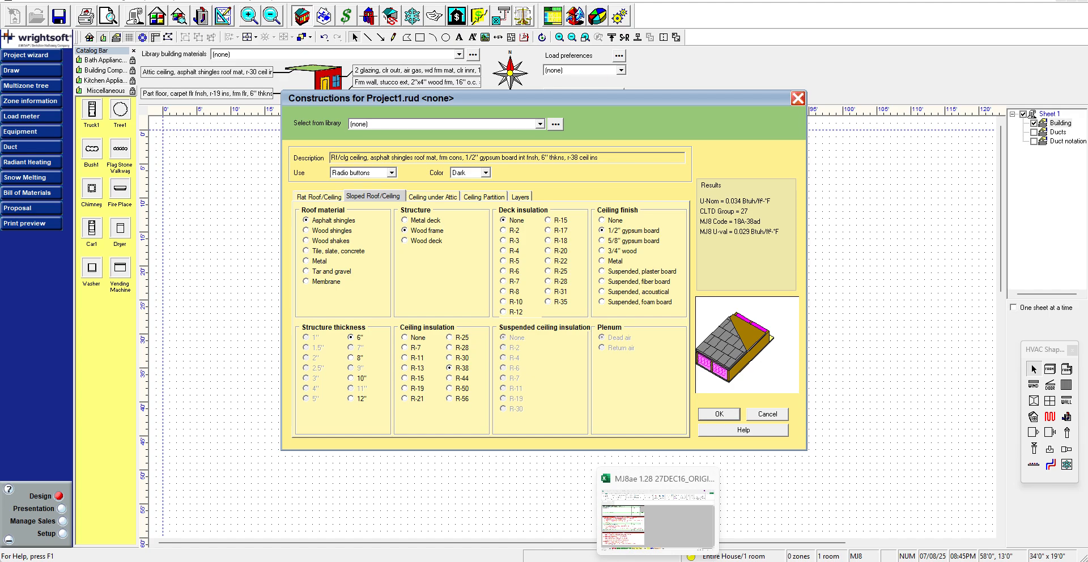
click(658, 561)
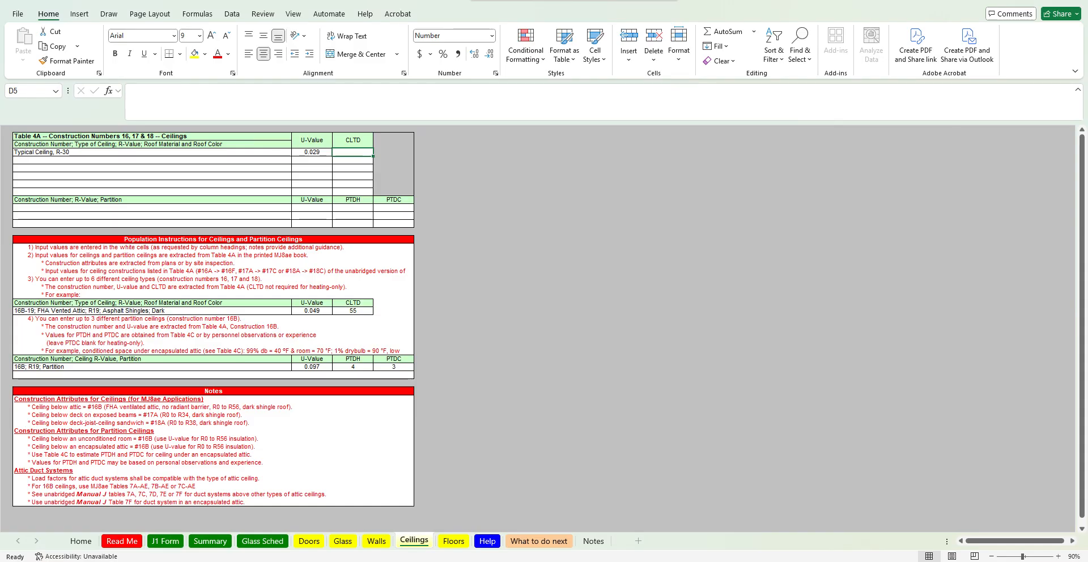
Enter a CLTD of 33 for the Typical Ceiling, R-30 construction, after checking the code PDF and the J1 Form
mouse_move(576, 560)
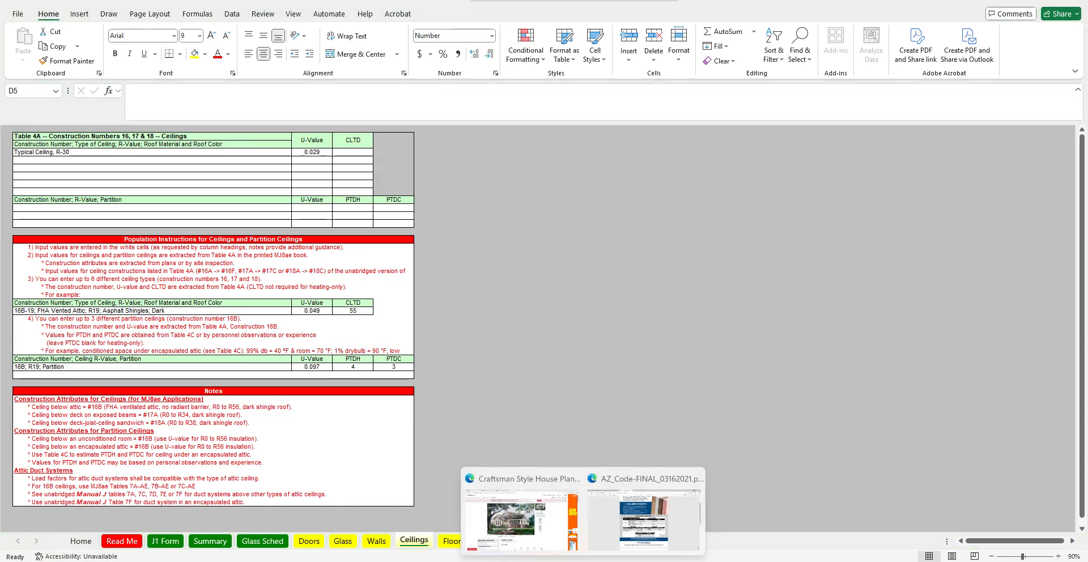
click(637, 546)
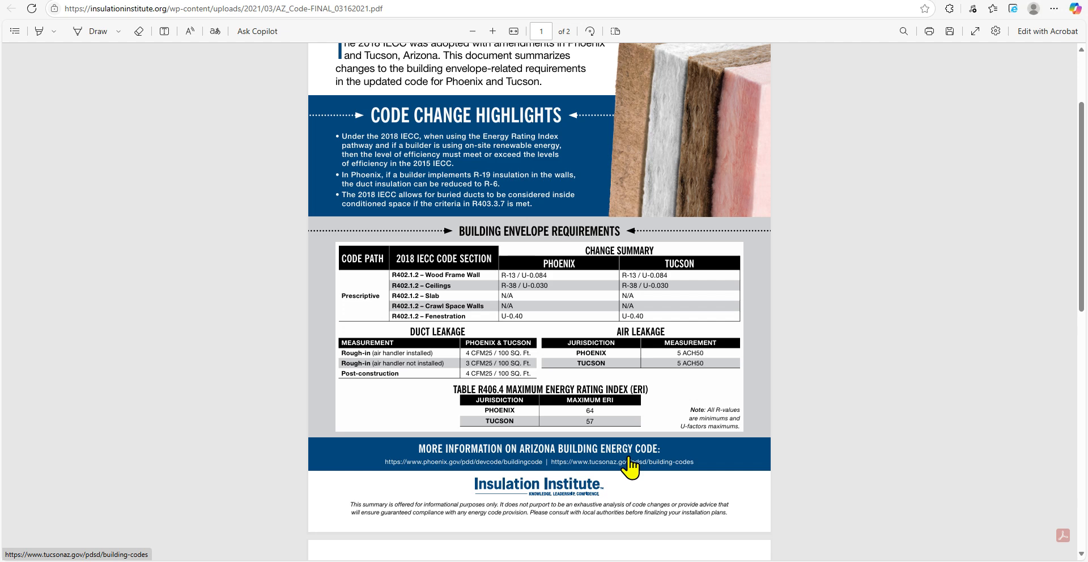
click(1027, 1)
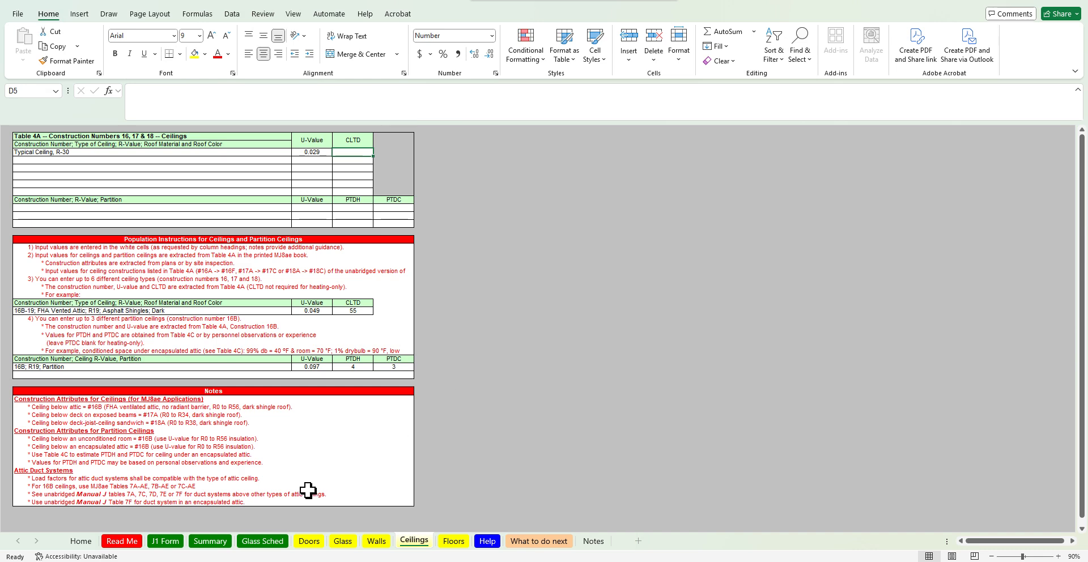
click(166, 542)
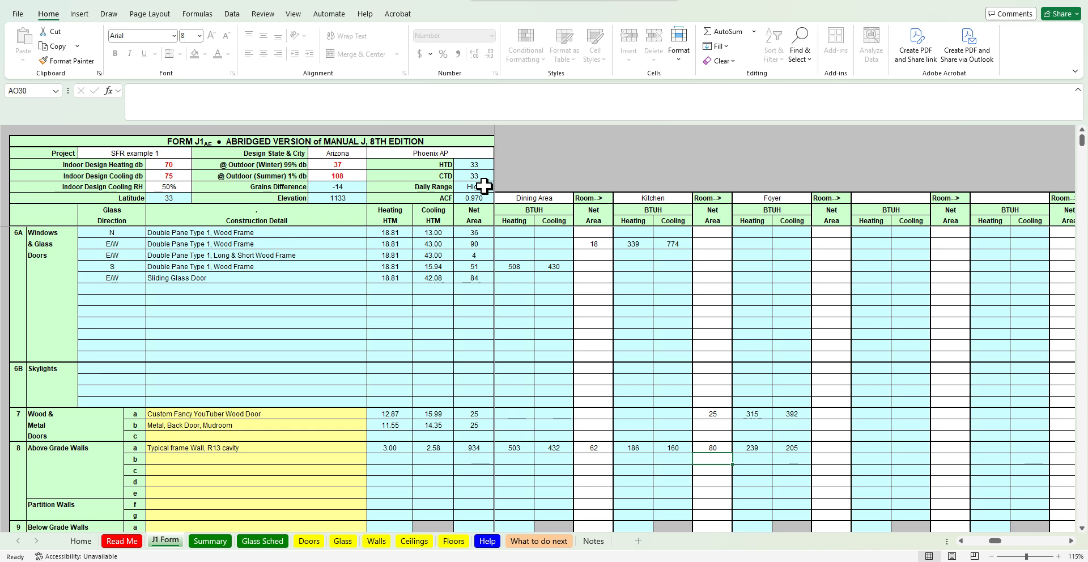
click(414, 542)
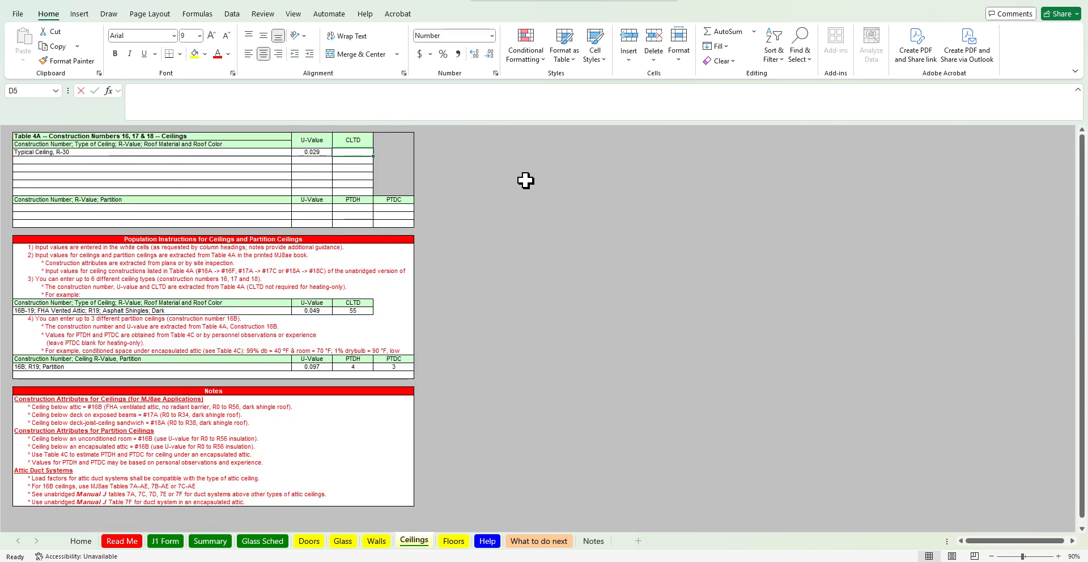
text(33)
key(Return)
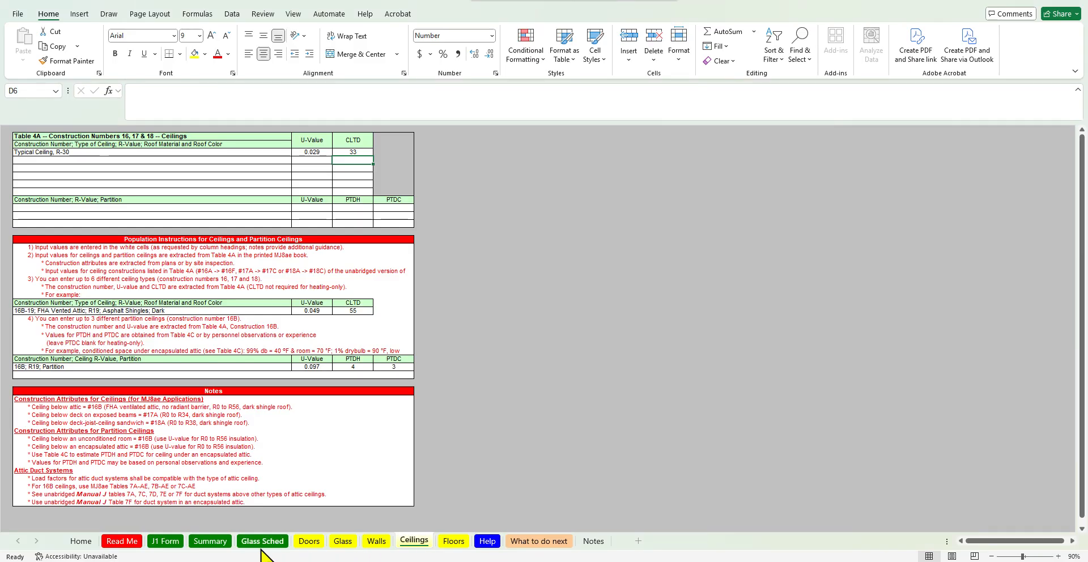
Review the J1 Form's room columns and ceiling rows alongside the house floor plan
click(170, 543)
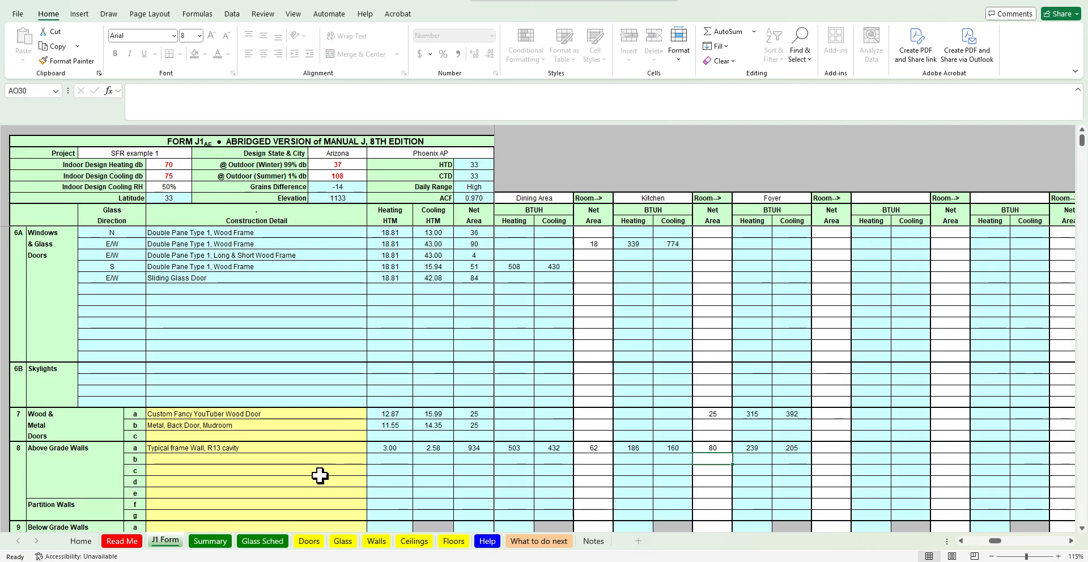
click(416, 542)
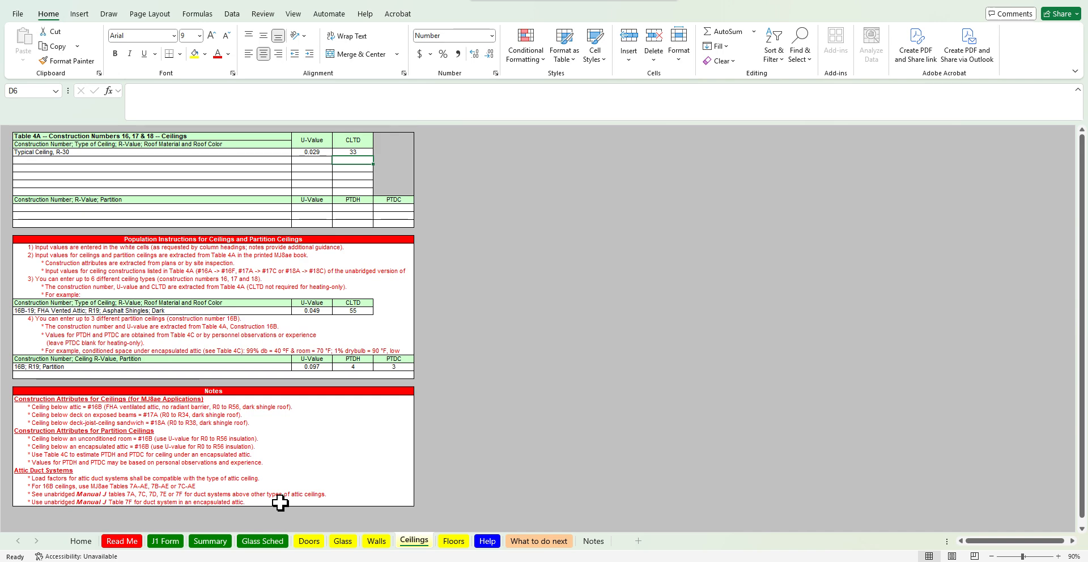
click(161, 547)
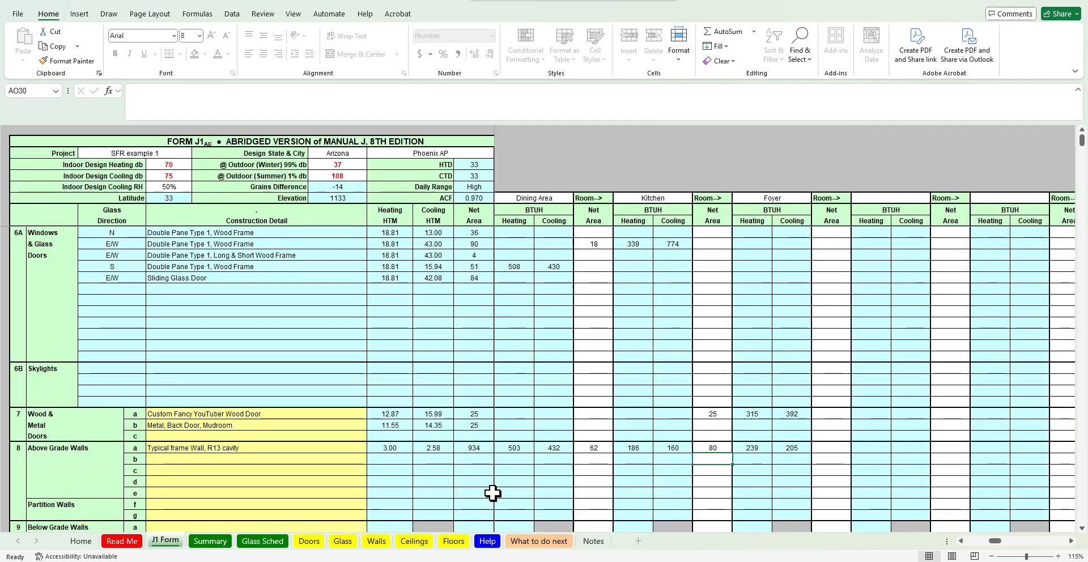
click(961, 541)
click(962, 542)
click(961, 542)
click(962, 541)
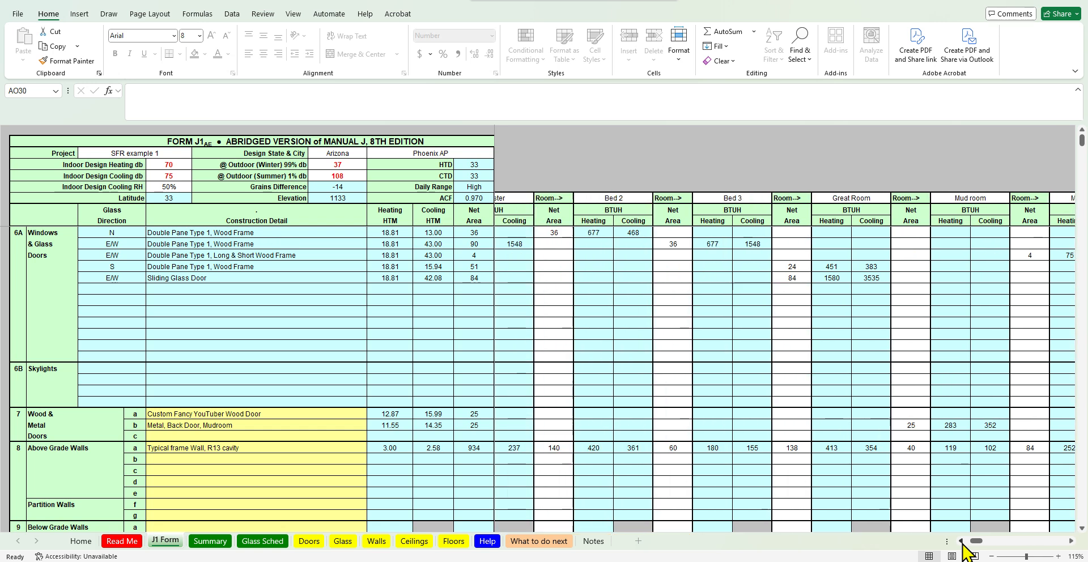
click(962, 541)
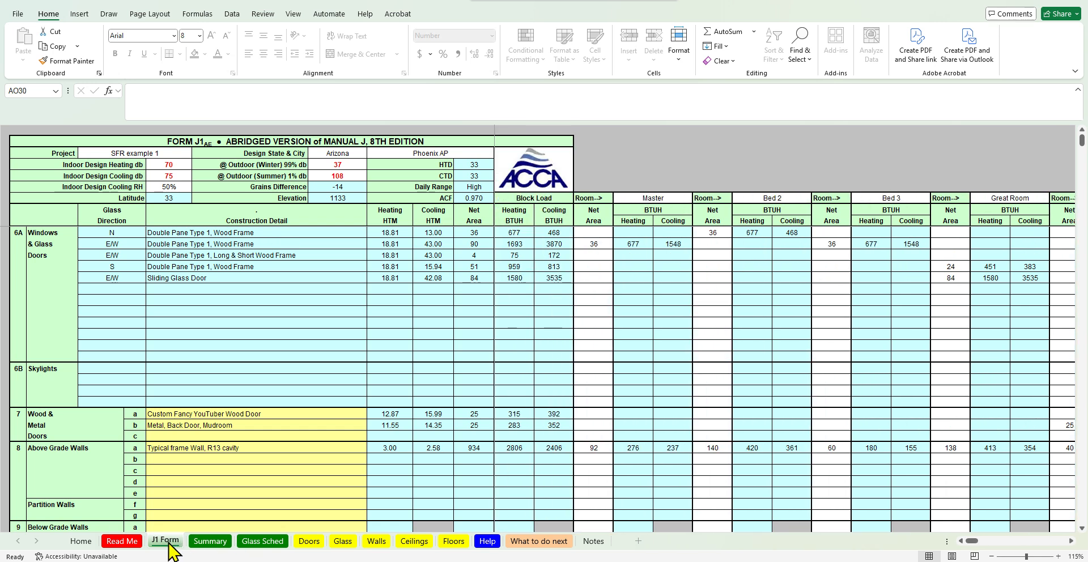
scroll(620, 448, down, 4)
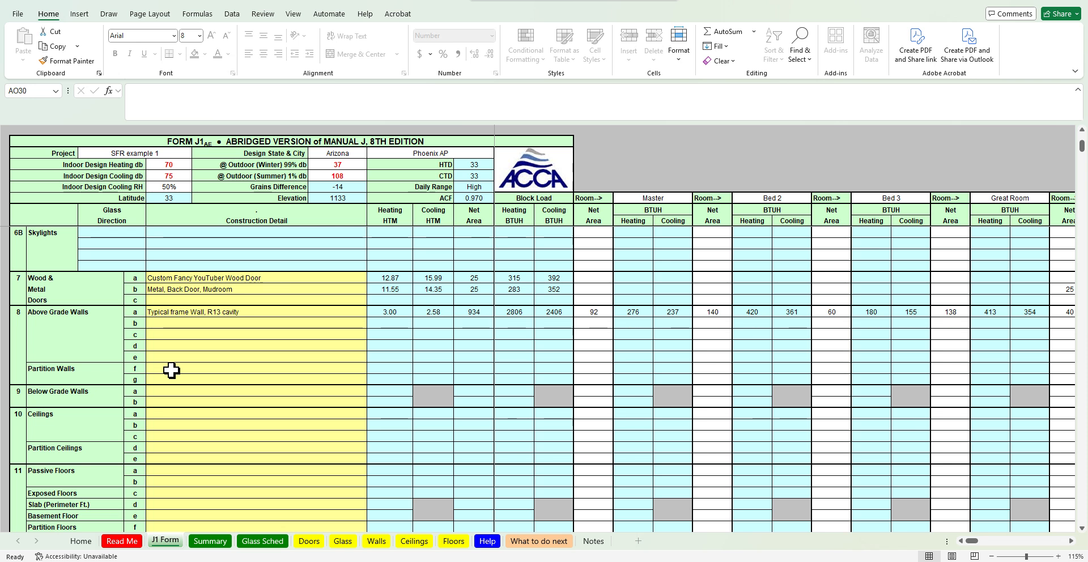
key(alt+Tab)
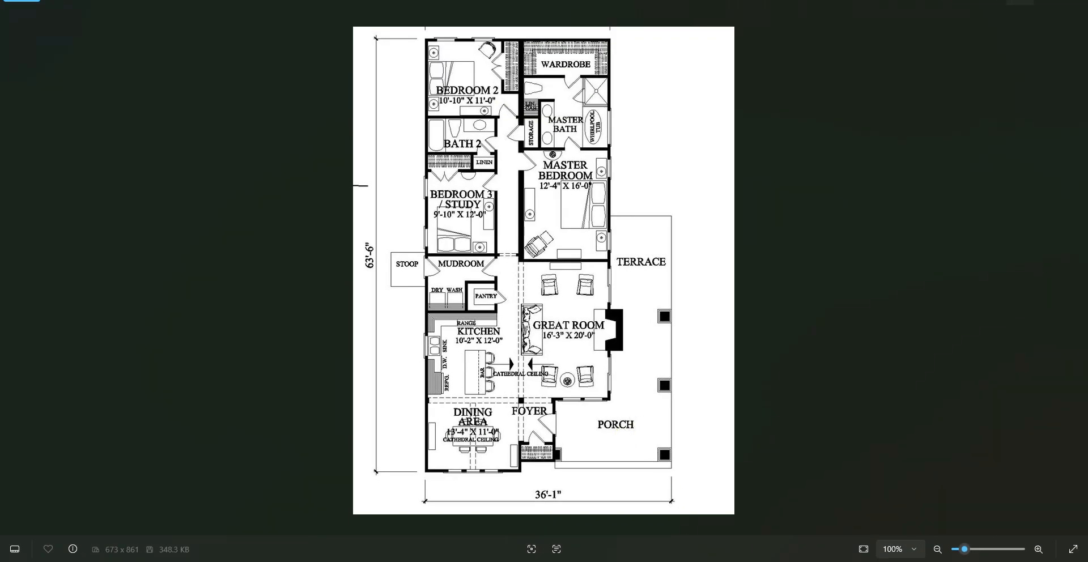
key(alt+Tab)
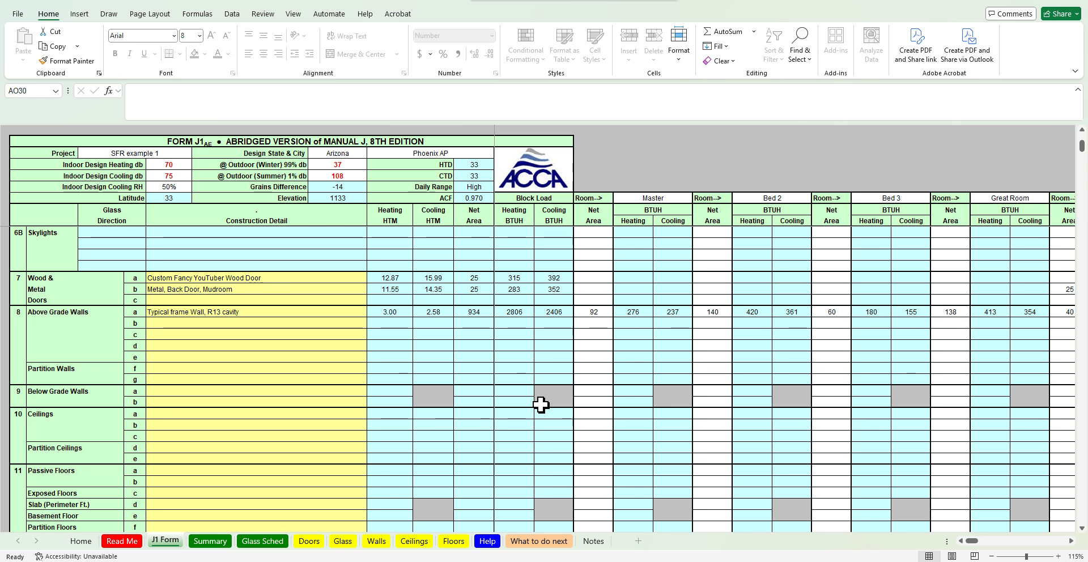
Choose Typical Ceiling, R-30 as the construction for the J1 Form's first Ceilings row
click(266, 313)
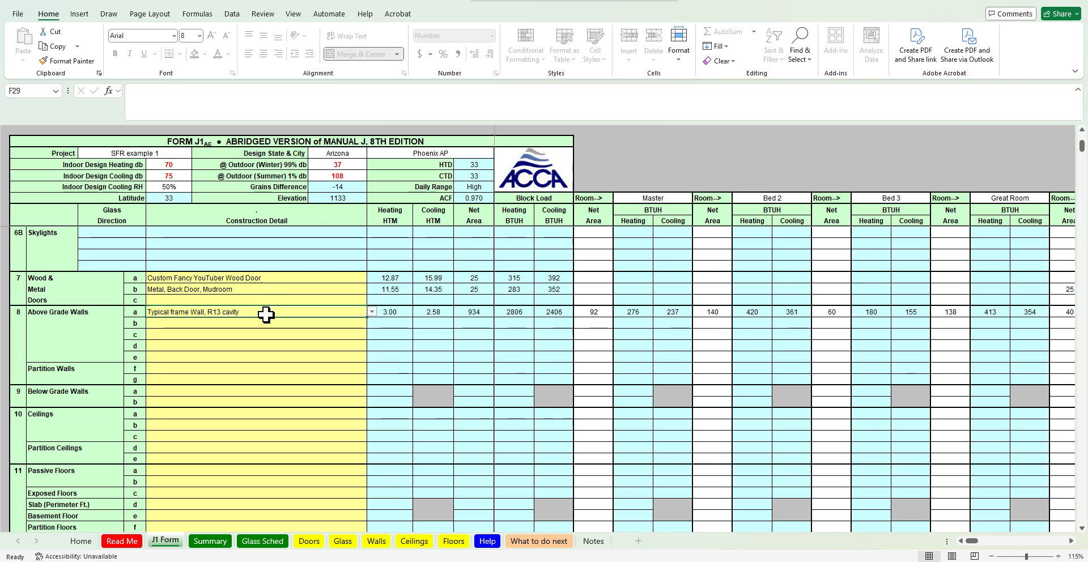
click(285, 414)
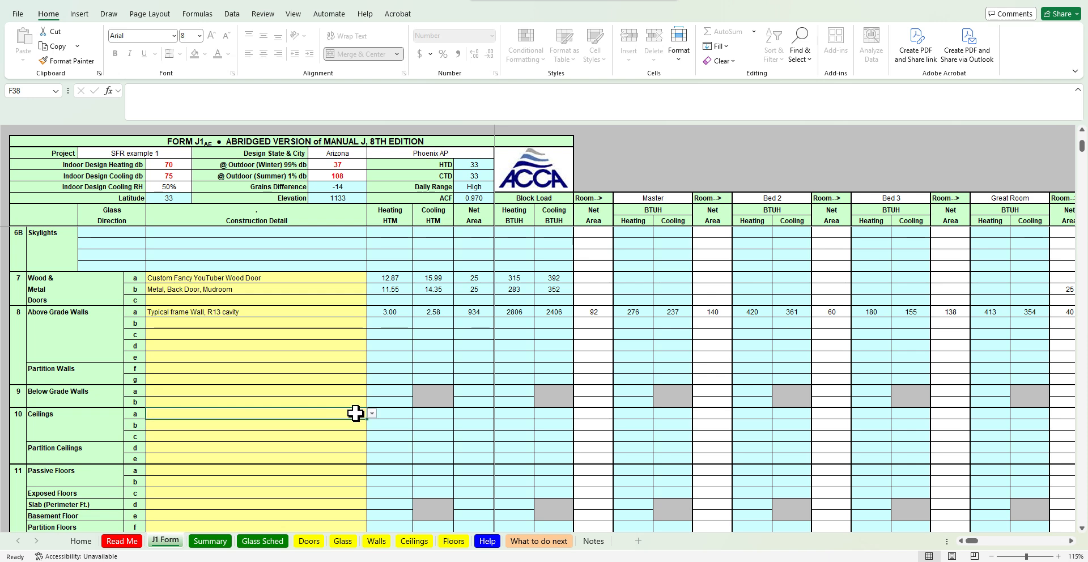
click(372, 414)
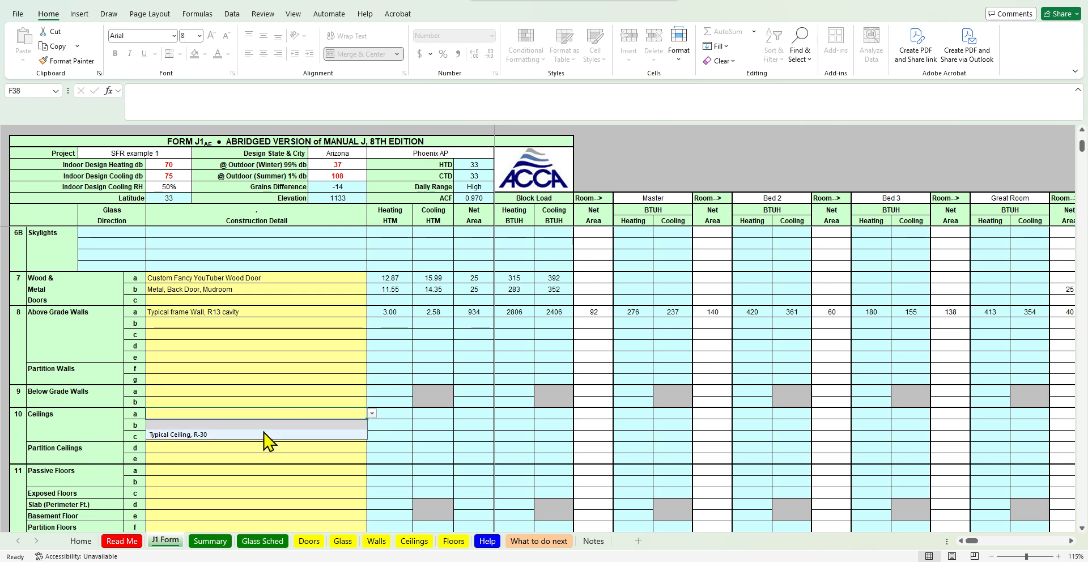
click(264, 434)
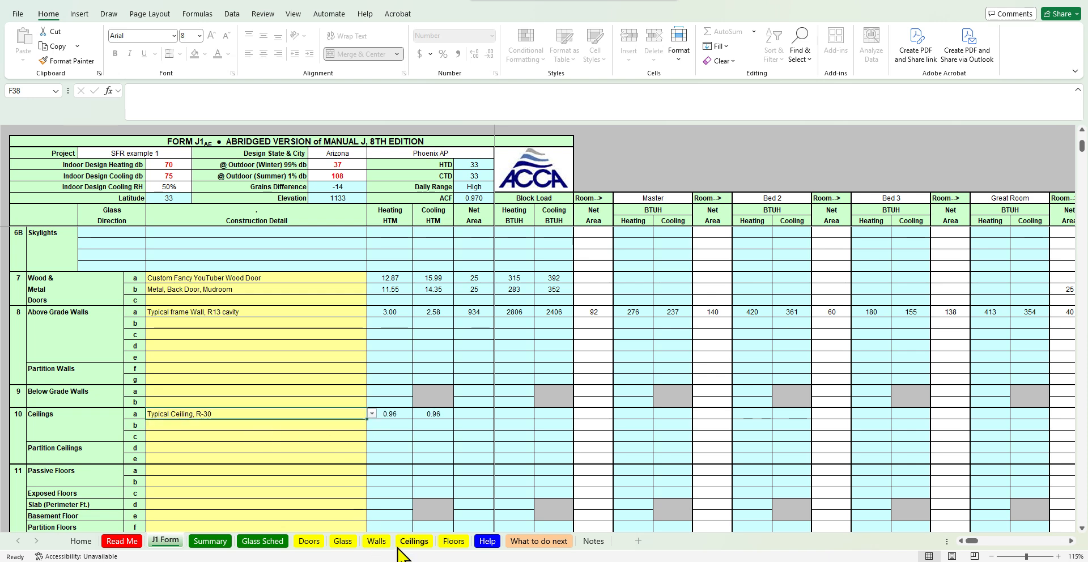
Enter the Master bedroom's ceiling net area as the formula =12.33*16, using the floor plan dimensions
click(414, 541)
click(166, 542)
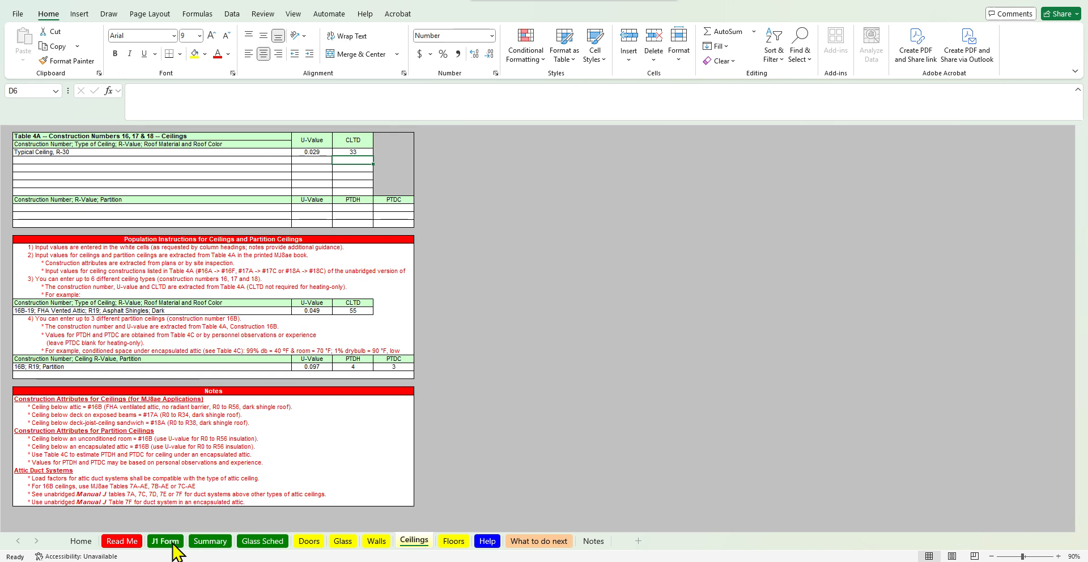
click(596, 415)
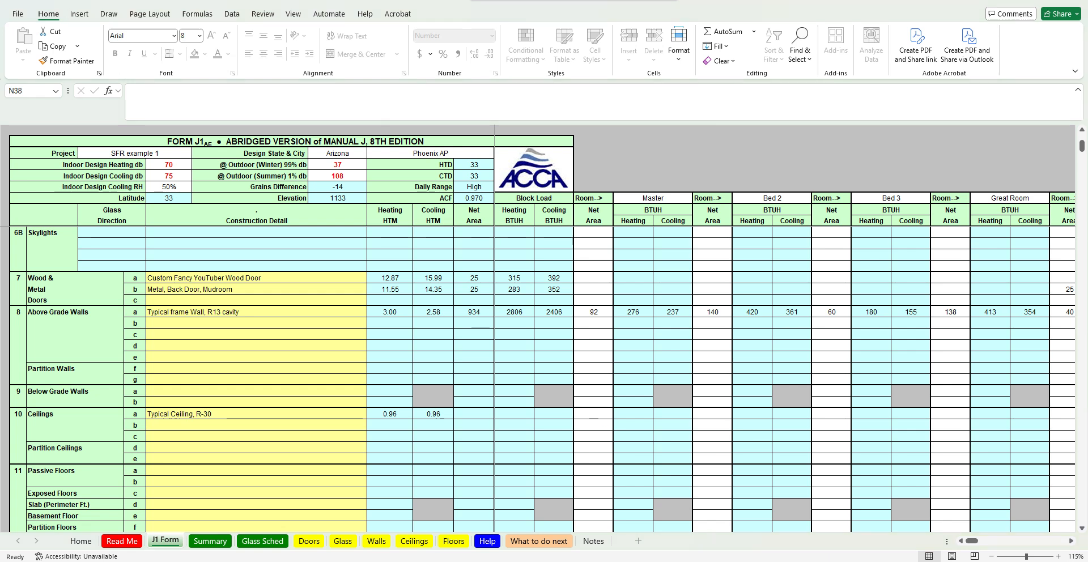
key(alt+Tab)
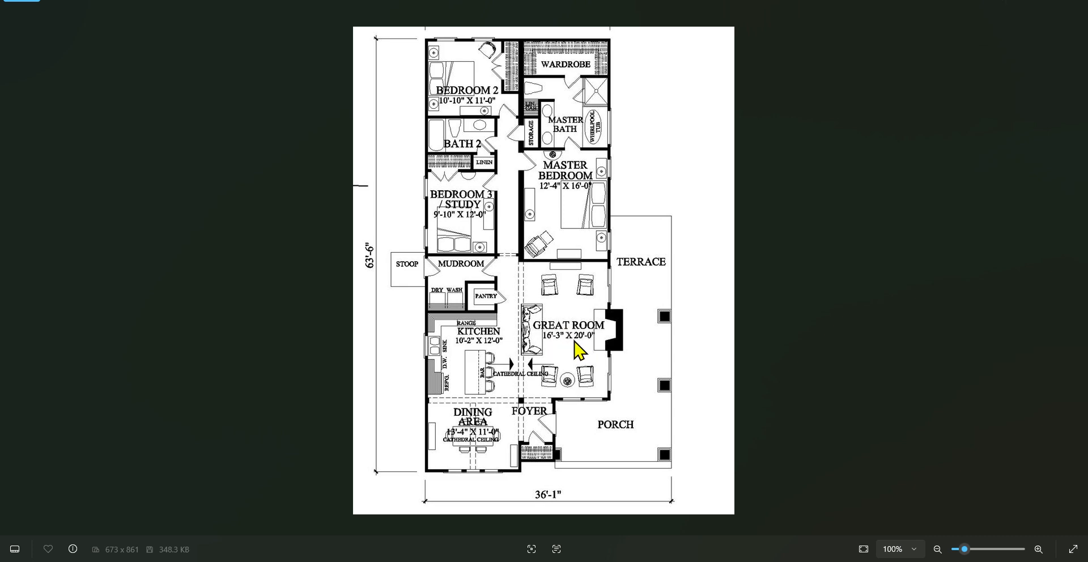
click(1026, 5)
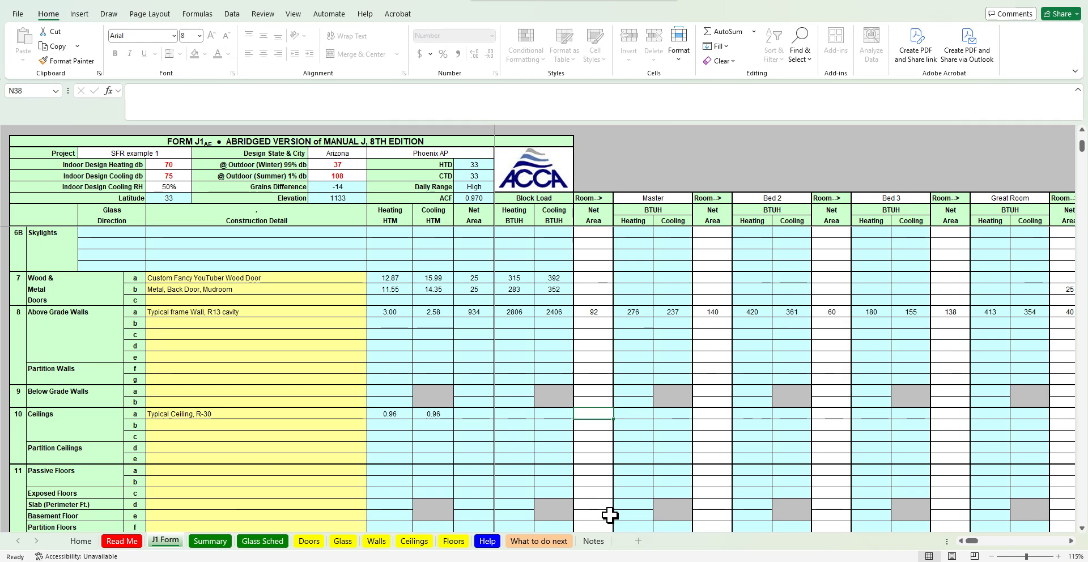
click(656, 561)
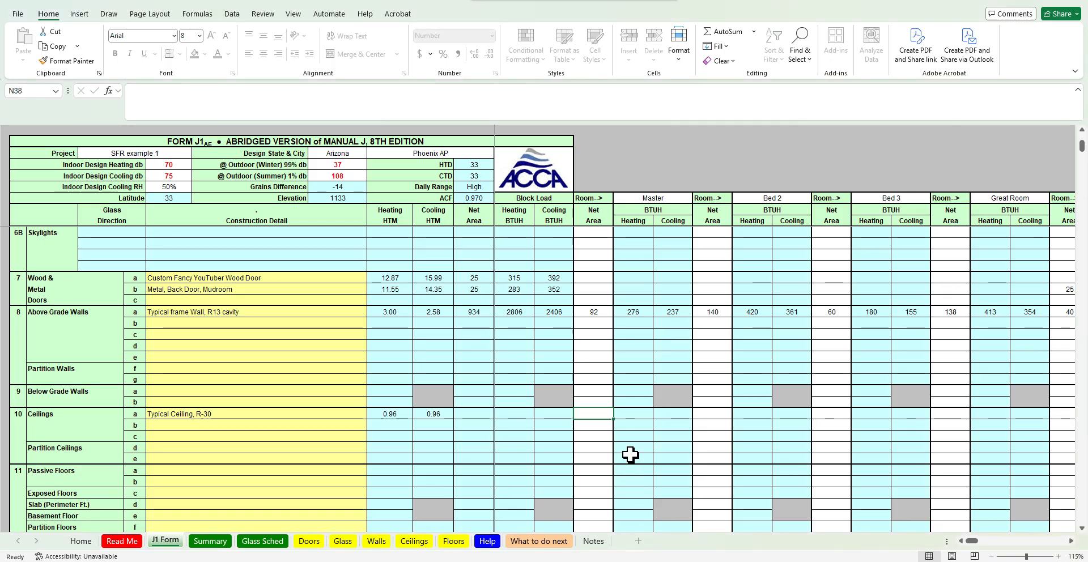
text(=12.33*)
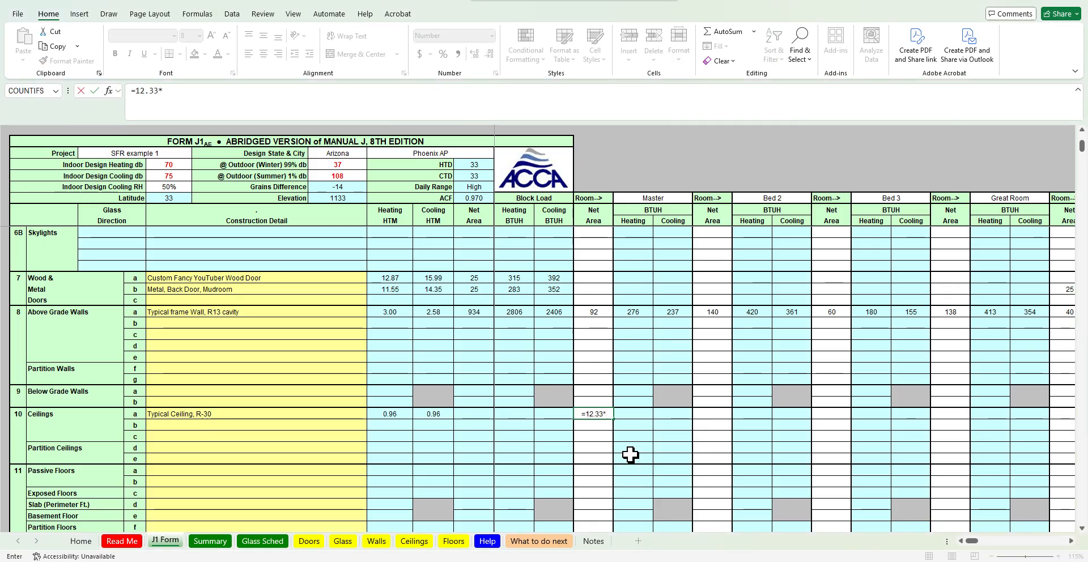
text(16)
key(ctrl+Return)
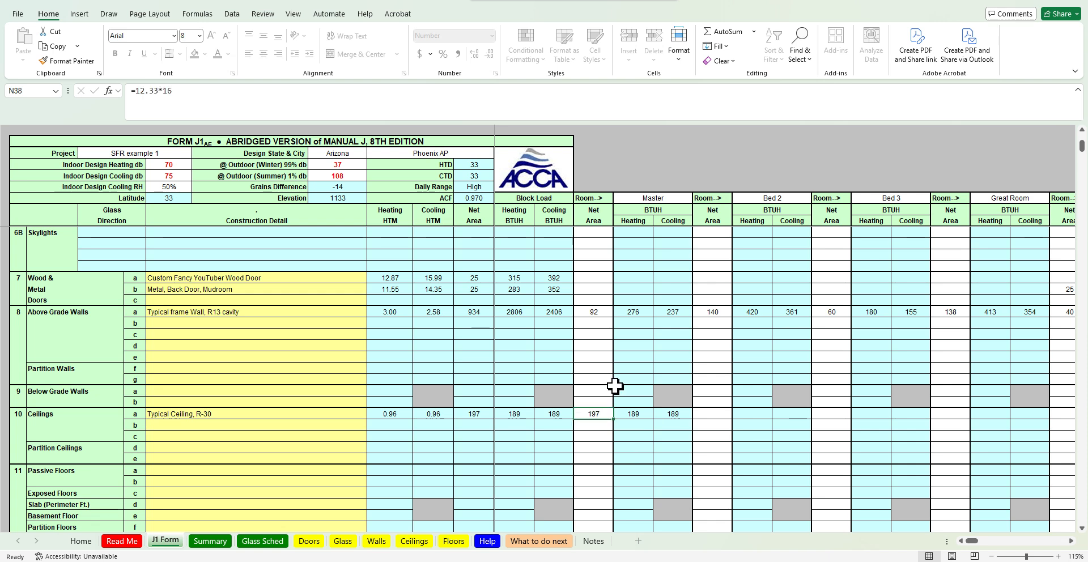
Enter Bed 2's ceiling net area as the formula =11*11, checking the floor plan dimensions
scroll(608, 317, up, 1)
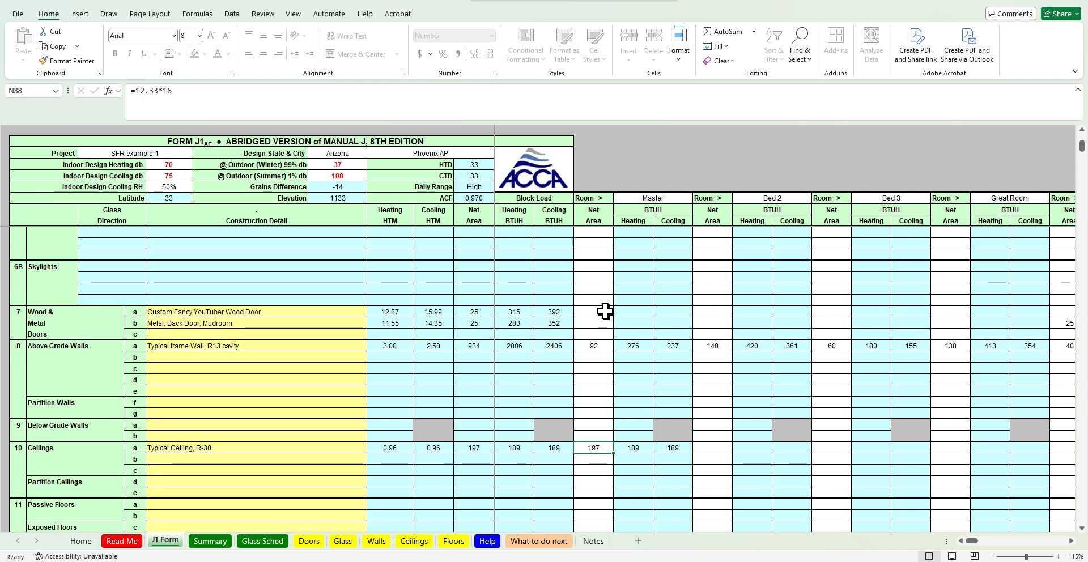
scroll(606, 311, up, 3)
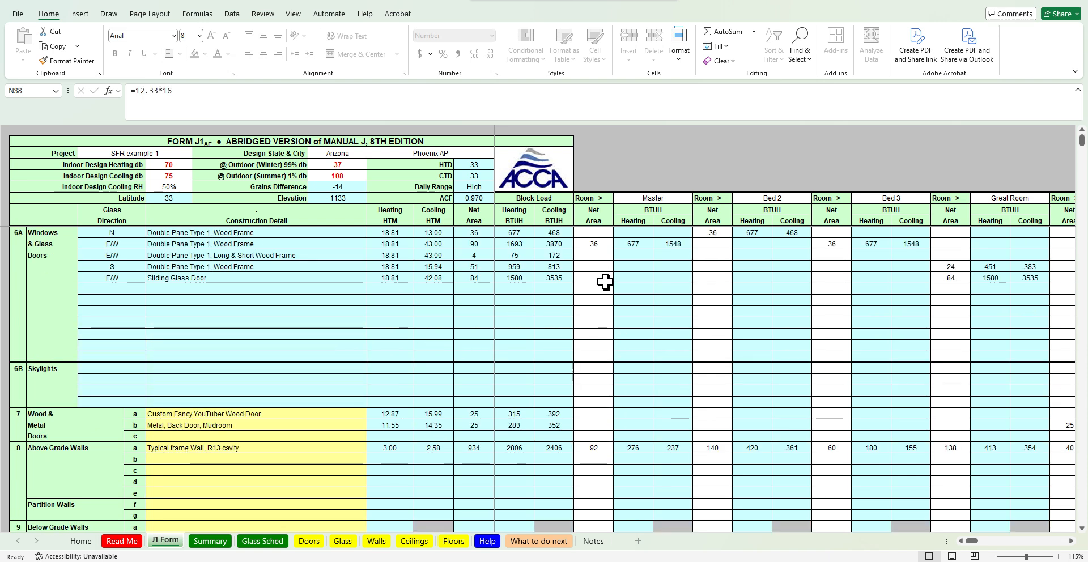
scroll(604, 329, down, 7)
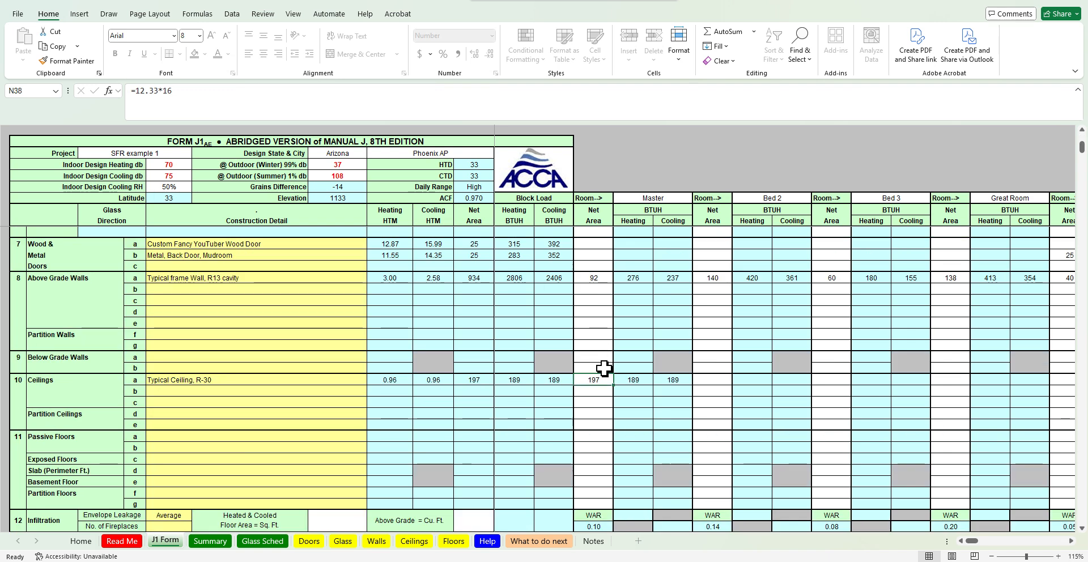
scroll(602, 370, up, 7)
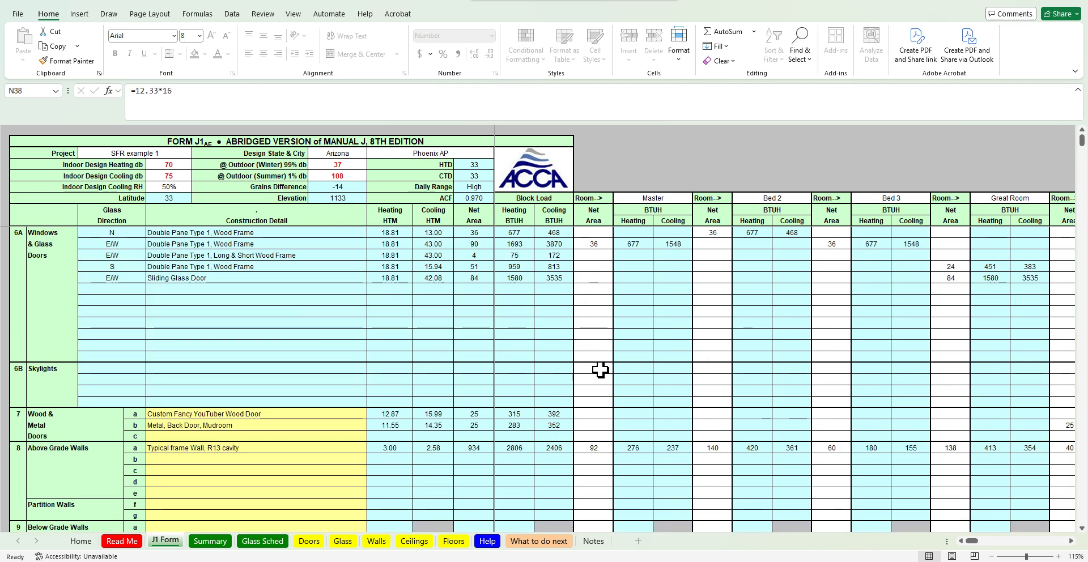
scroll(600, 370, down, 5)
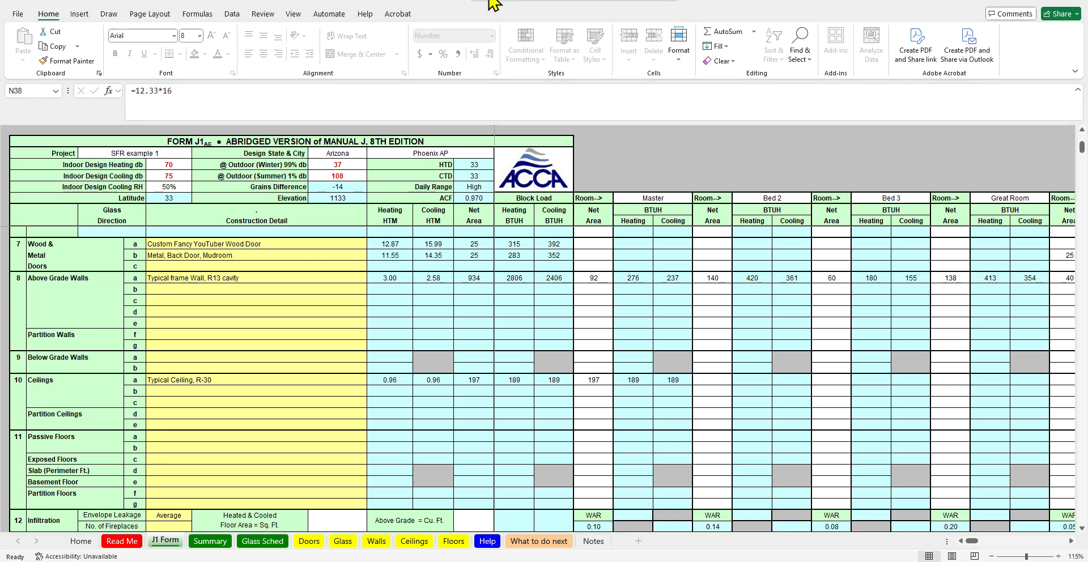
click(715, 378)
key(alt+Tab)
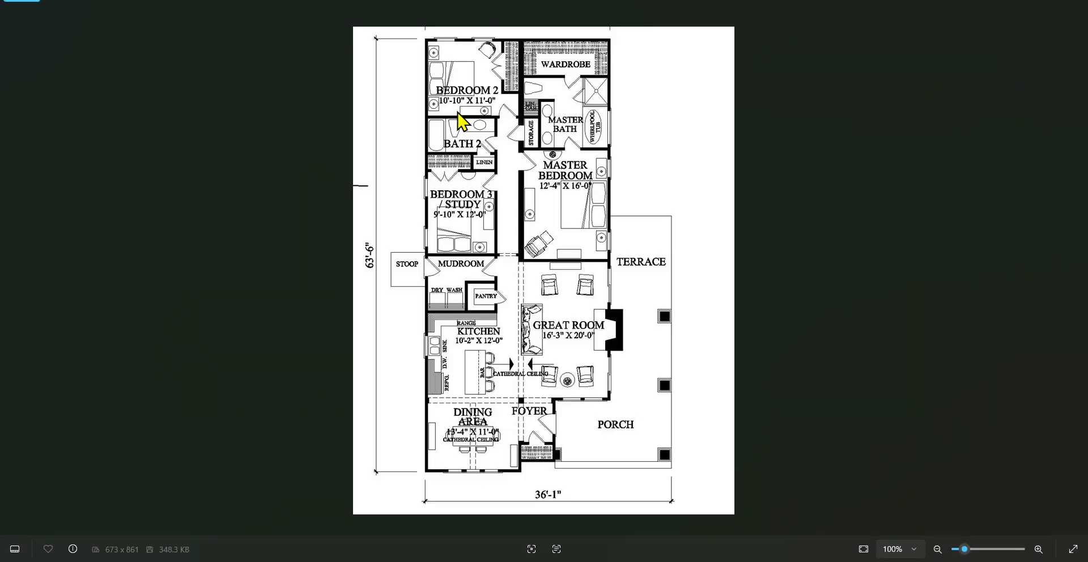
click(1017, 5)
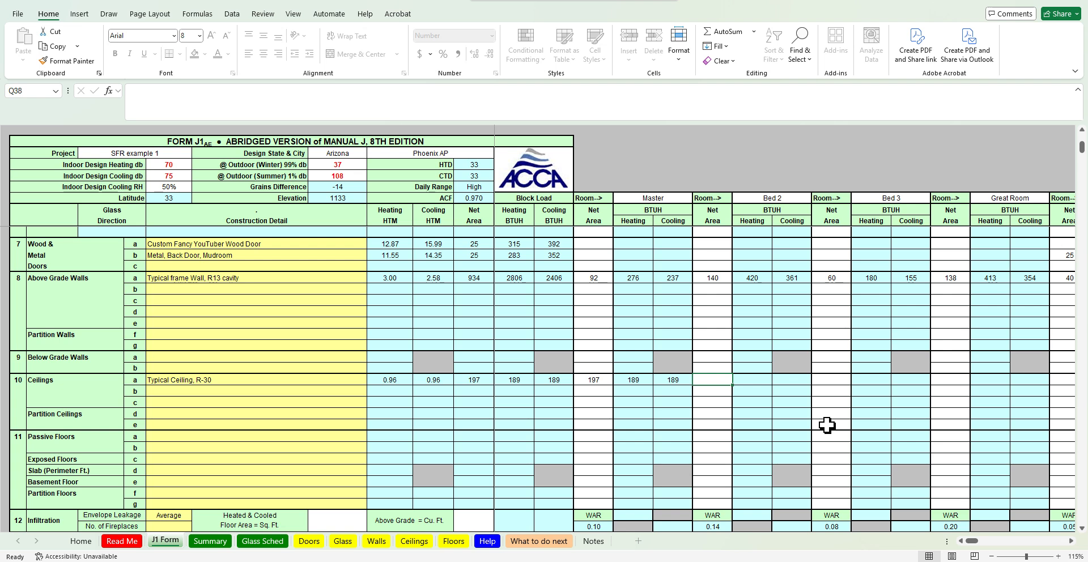
text(=11*11)
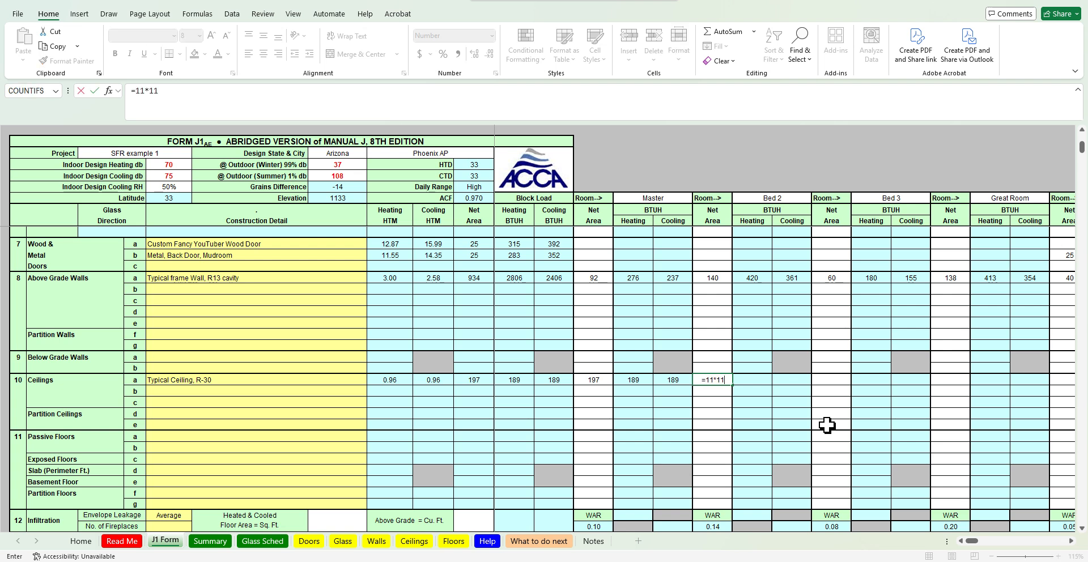
key(Return)
Enter Bed 3's ceiling net area as 10*12, checking the floor plan's room dimensions
click(835, 391)
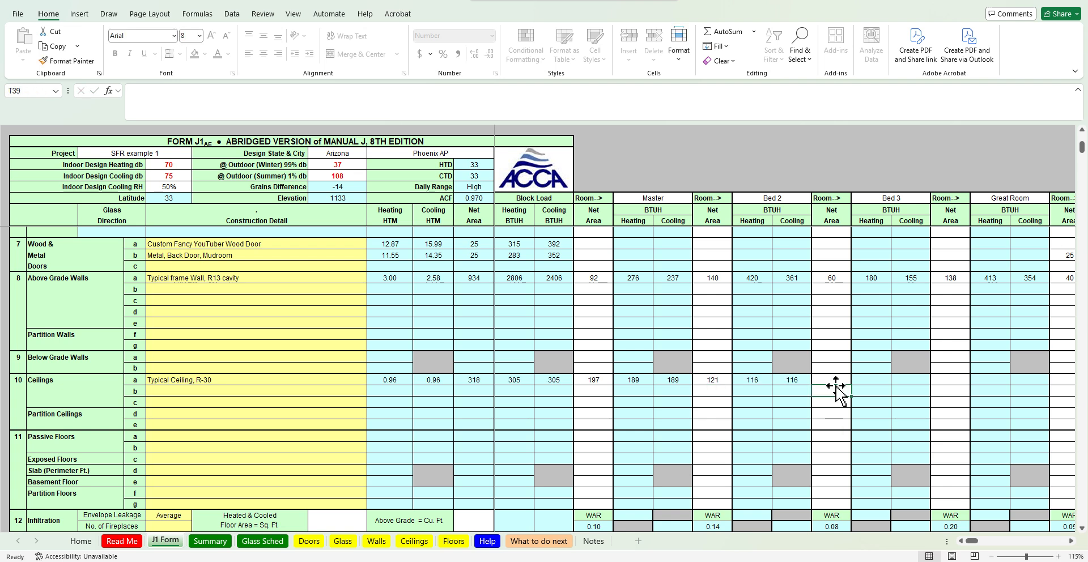
key(Up)
key(Right)
key(Right)
key(Right)
key(alt+Tab)
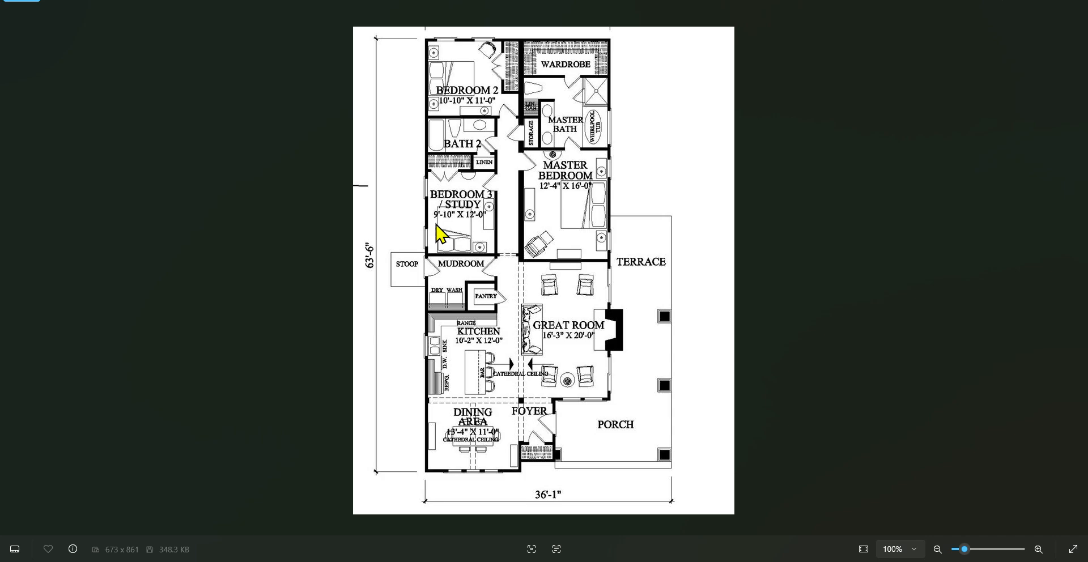
key(alt+Tab)
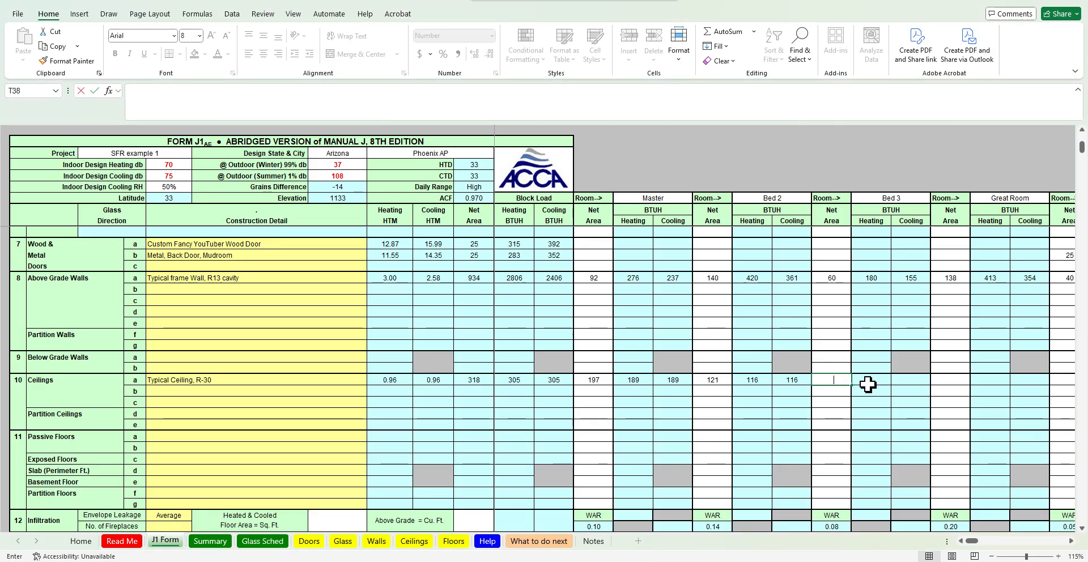
text(10*12)
key(Tab)
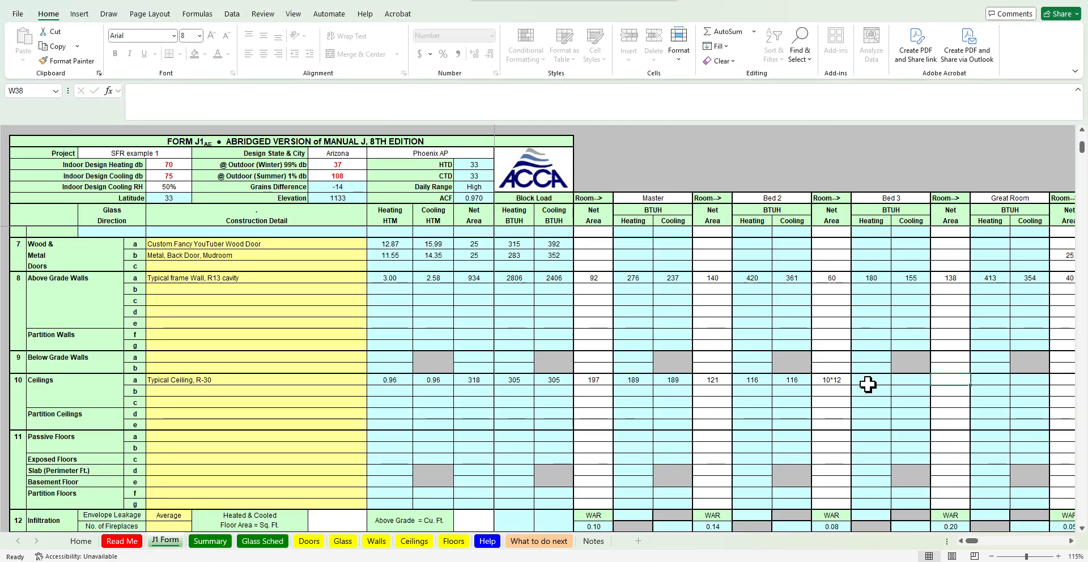
Switch to PowerPoint by launching it from the Start search
key(alt+Tab)
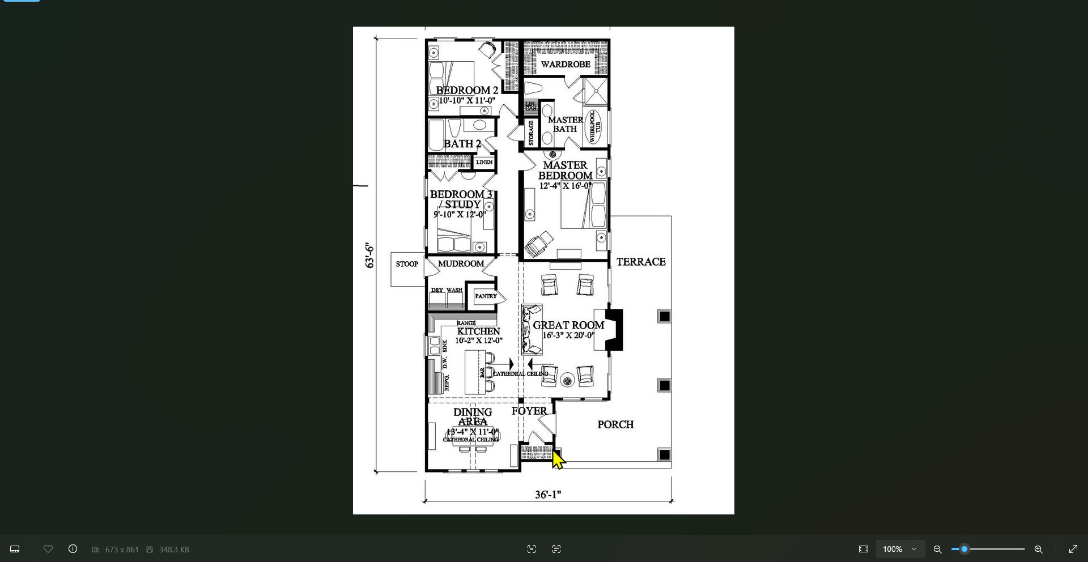
key(super)
text(whatsApp)
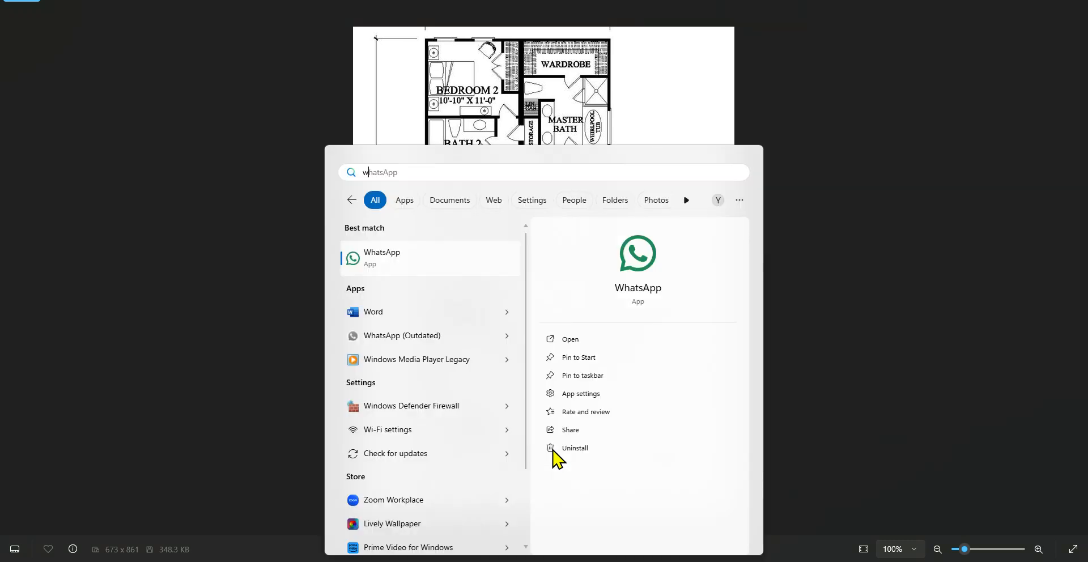
key(ctrl+a)
text(p)
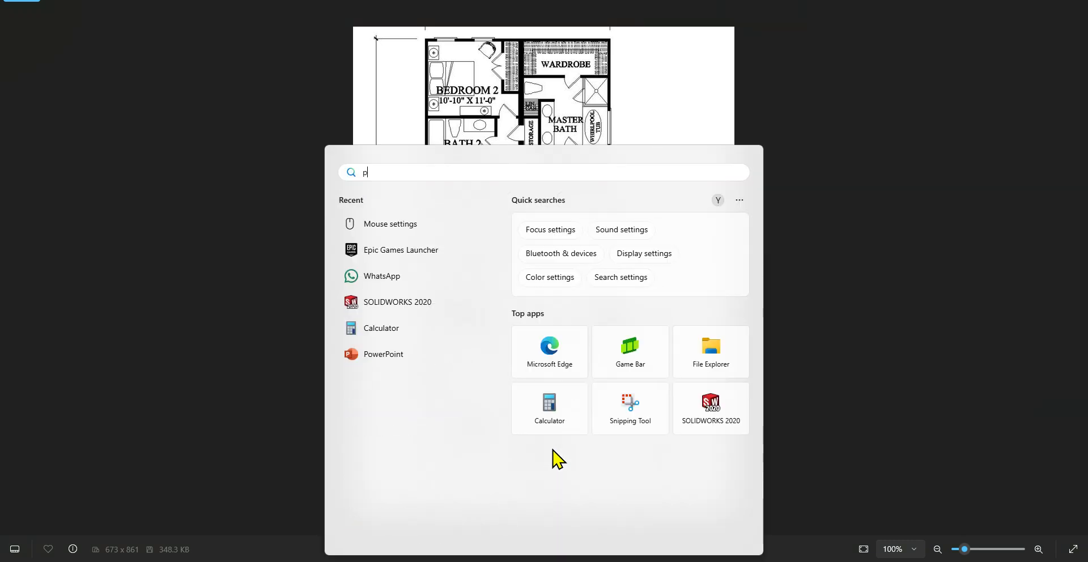
key(Return)
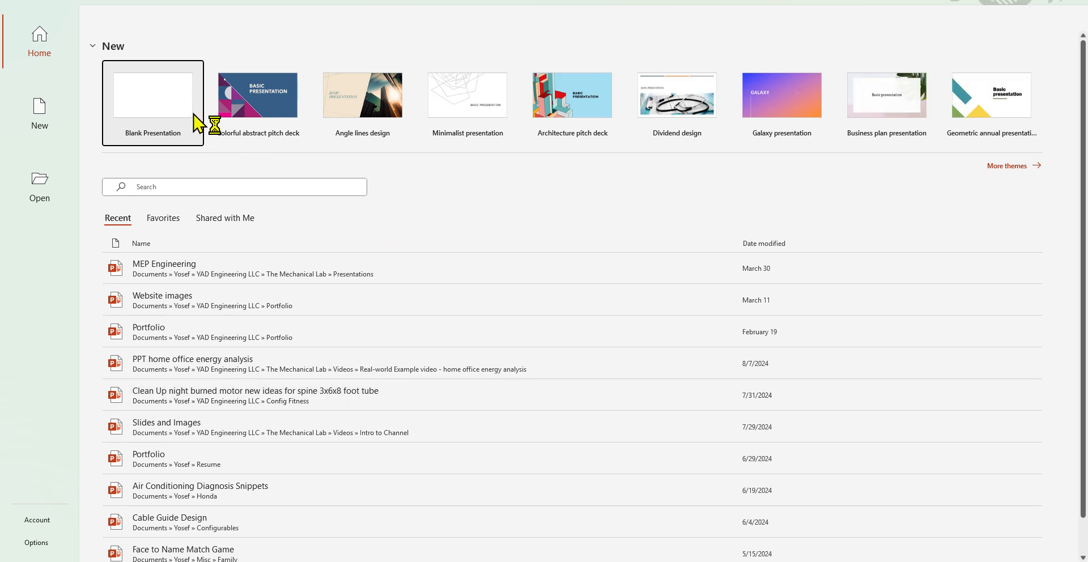
Create a blank presentation and delete its title and subtitle placeholders
click(195, 126)
click(516, 301)
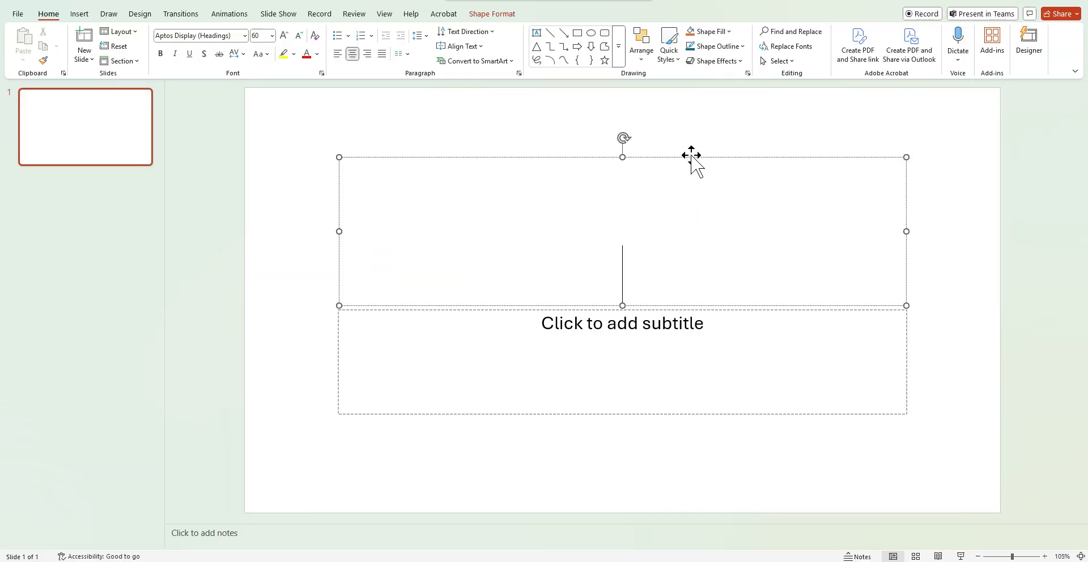
click(691, 157)
key(Delete)
click(735, 309)
key(Delete)
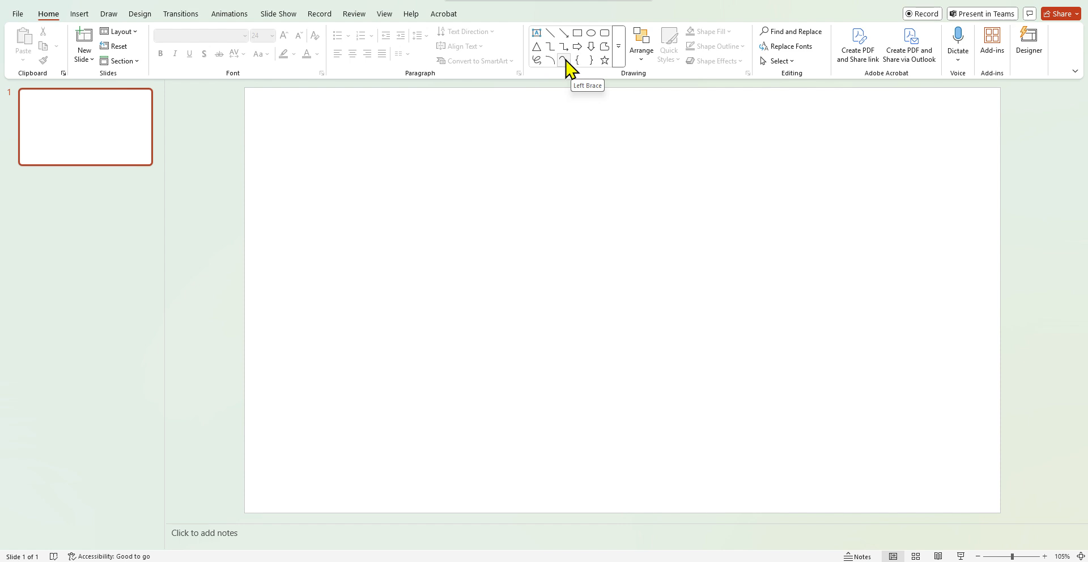
Draw a rectangle for the house body, about 3.17" high and 5.52" wide
click(578, 32)
mouse_move(471, 215)
mouse_down()
mouse_move(617, 333)
mouse_move(848, 384)
mouse_move(852, 395)
mouse_up()
drag(852, 305, 785, 305)
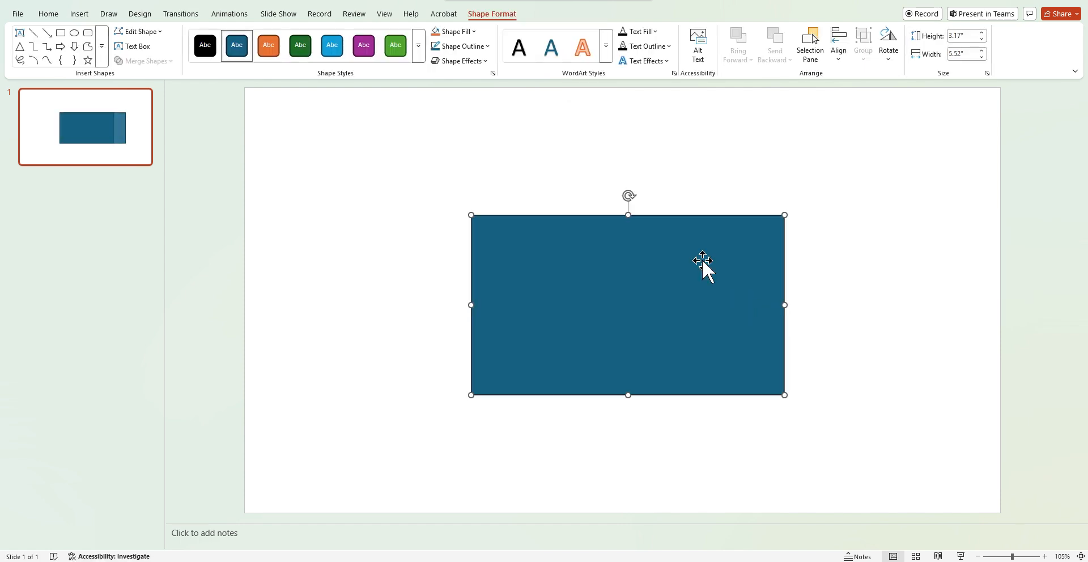
Draw a triangle roof about 1.8" high and 6.91" wide on top of the rectangle
click(20, 47)
mouse_move(435, 207)
mouse_down()
mouse_move(707, 129)
mouse_move(832, 109)
mouse_up()
drag(714, 161, 711, 168)
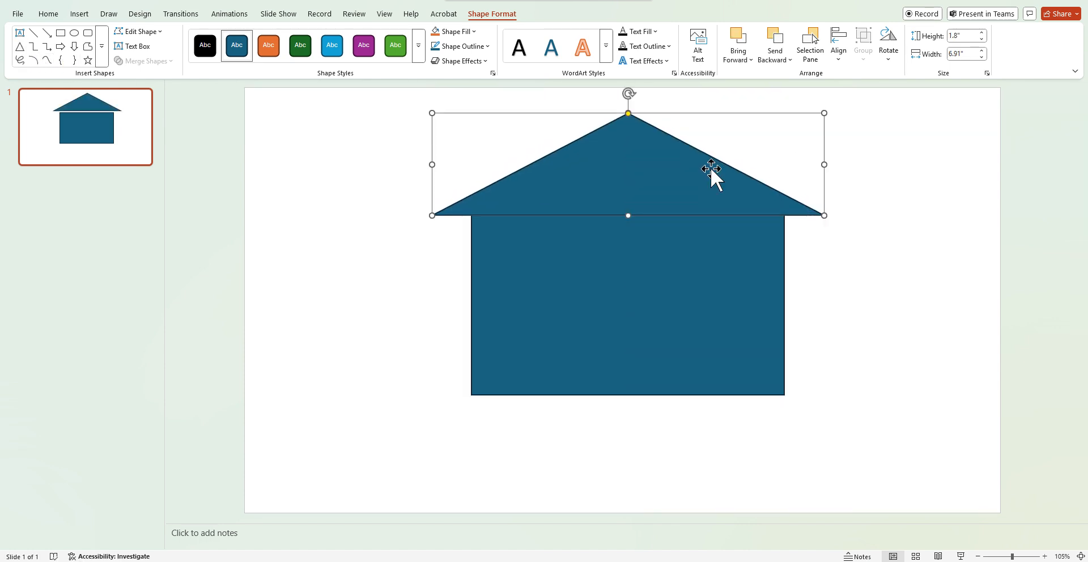
key(Escape)
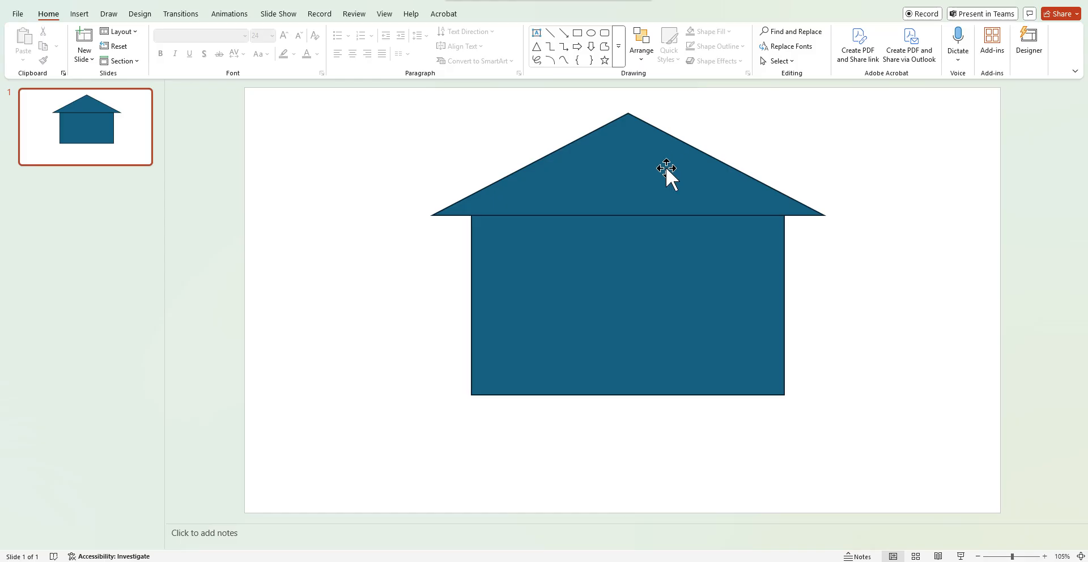
Draw a vertical line from the roof apex down to the roof base and make its outline black
click(550, 33)
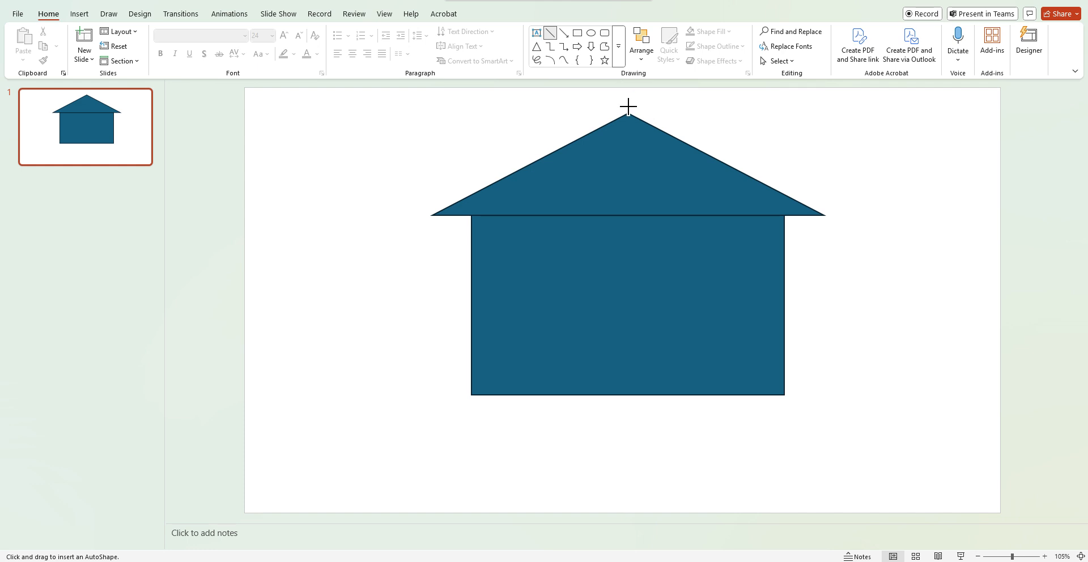
drag(628, 114, 628, 220)
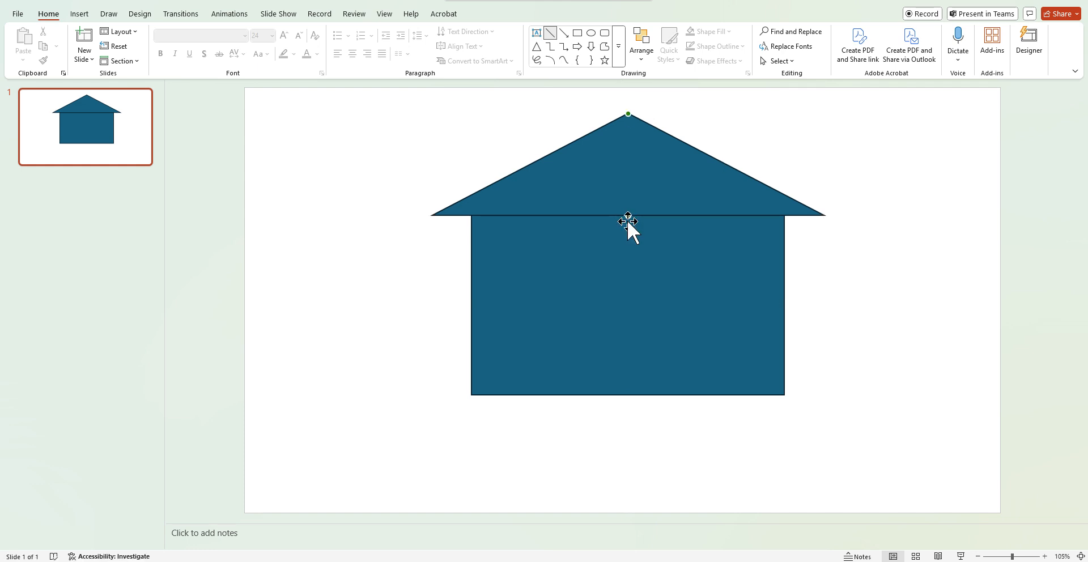
click(487, 46)
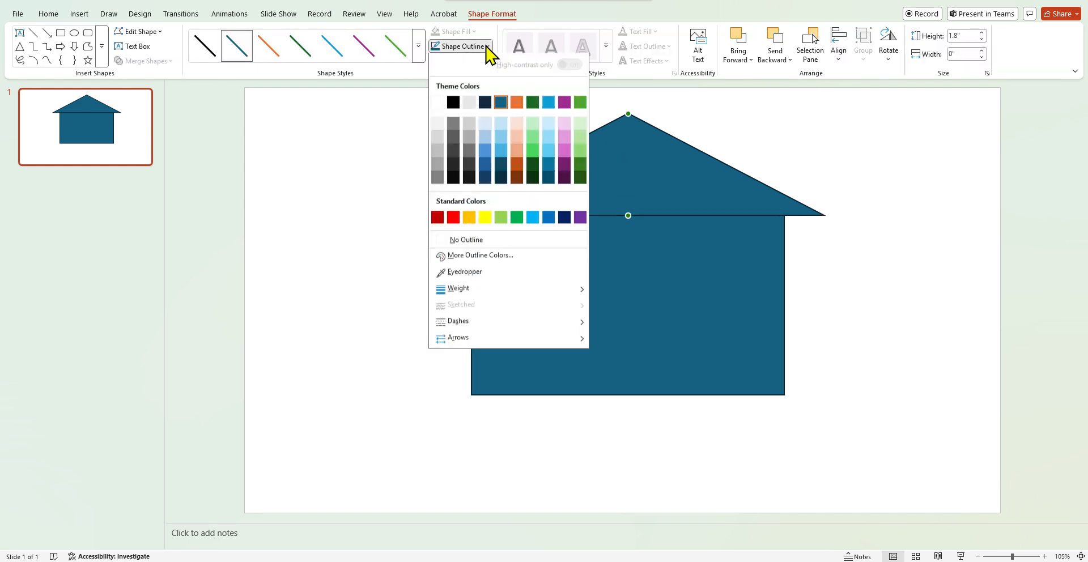
click(454, 104)
click(862, 301)
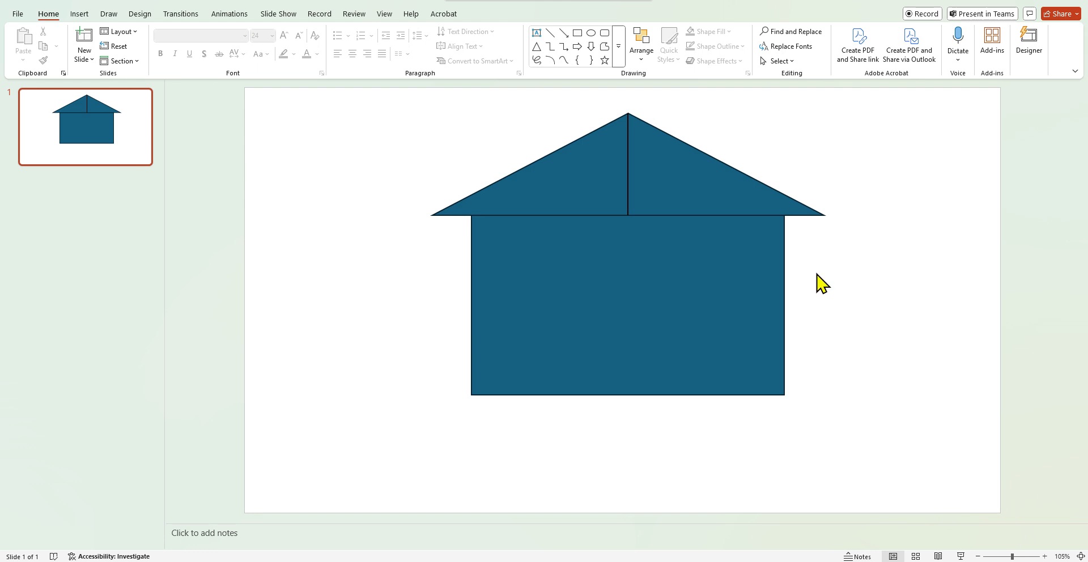
Draw an ellipse about 2.57" by 4.67" near the roof and set it to no fill
click(595, 34)
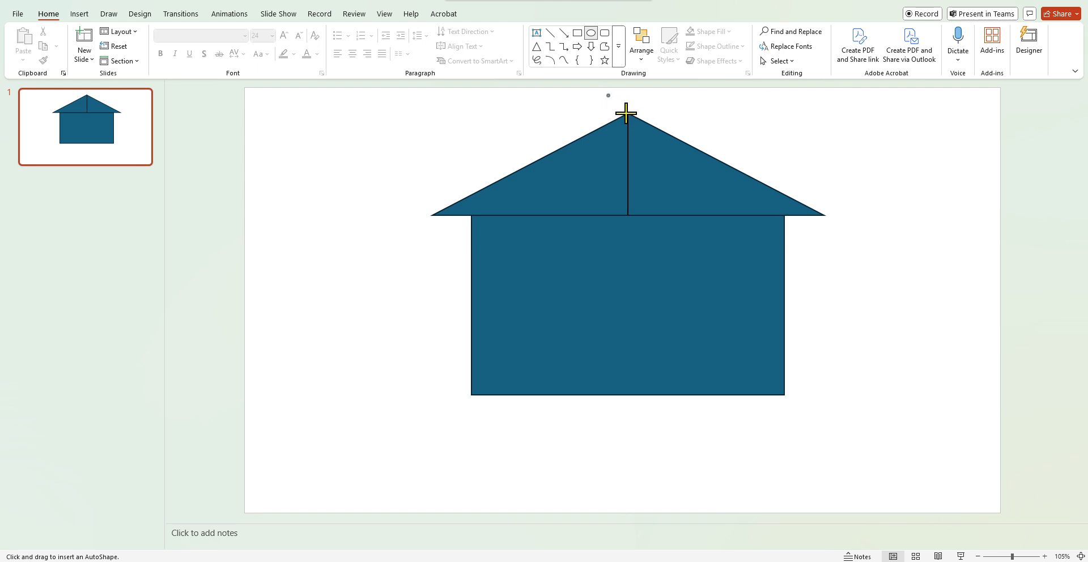
drag(606, 95, 872, 241)
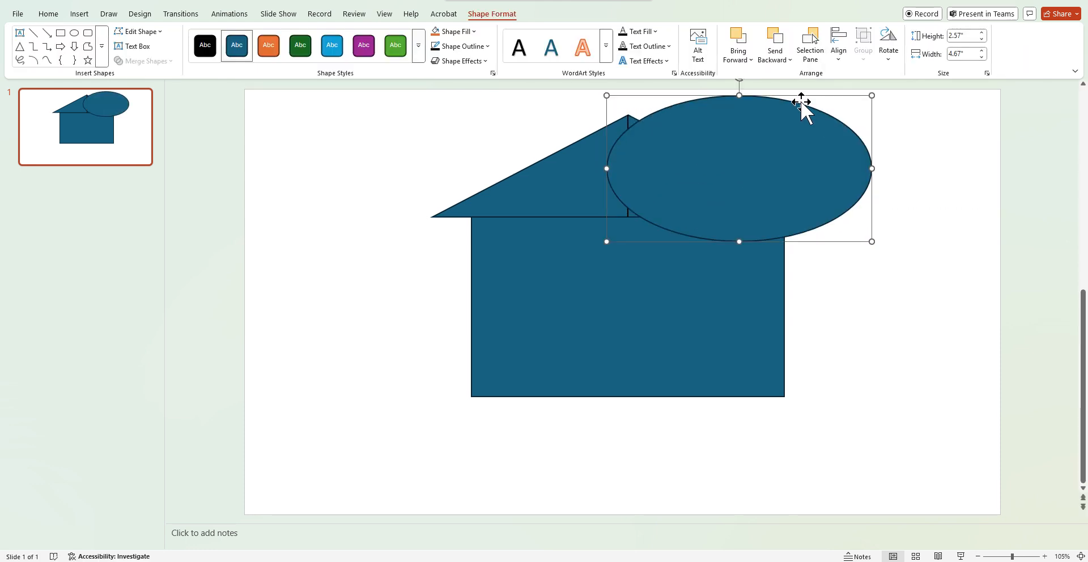
click(474, 31)
click(476, 222)
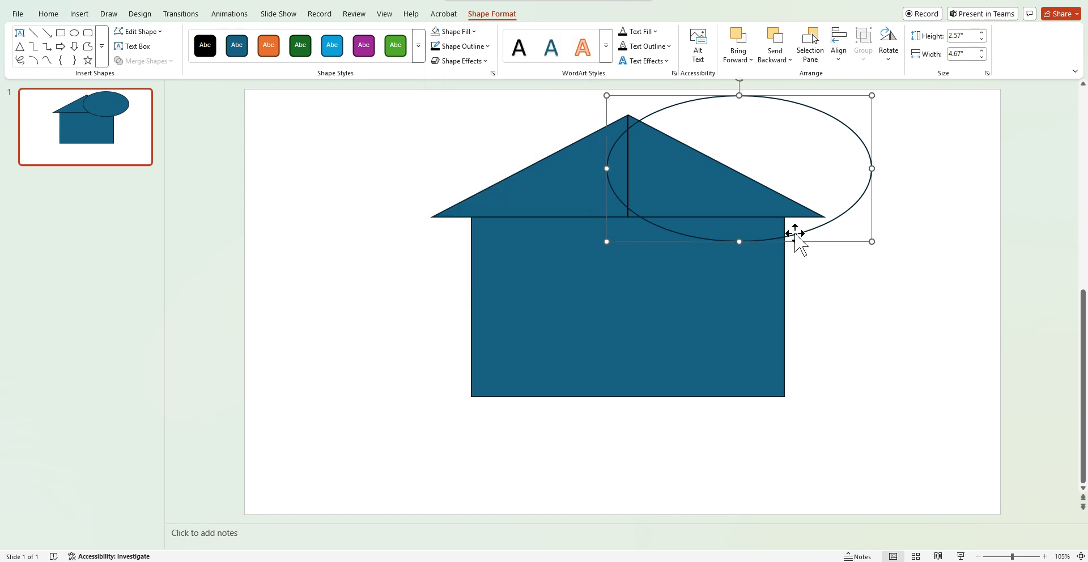
Move the whole drawing lower on the slide, then rotate, narrow and position the ellipse along the roof's right slope
key(ctrl+a)
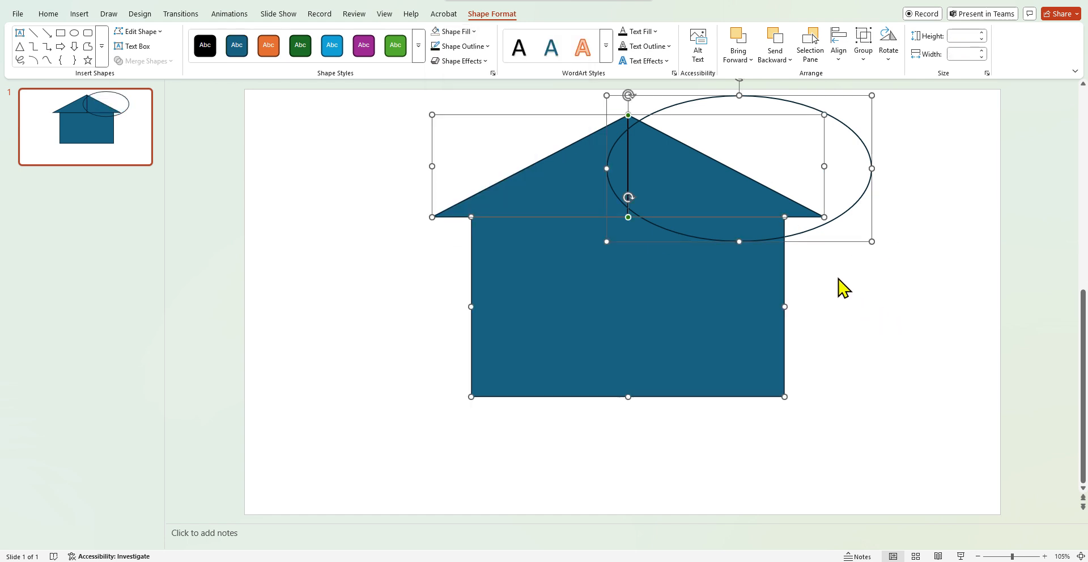
drag(814, 229, 797, 306)
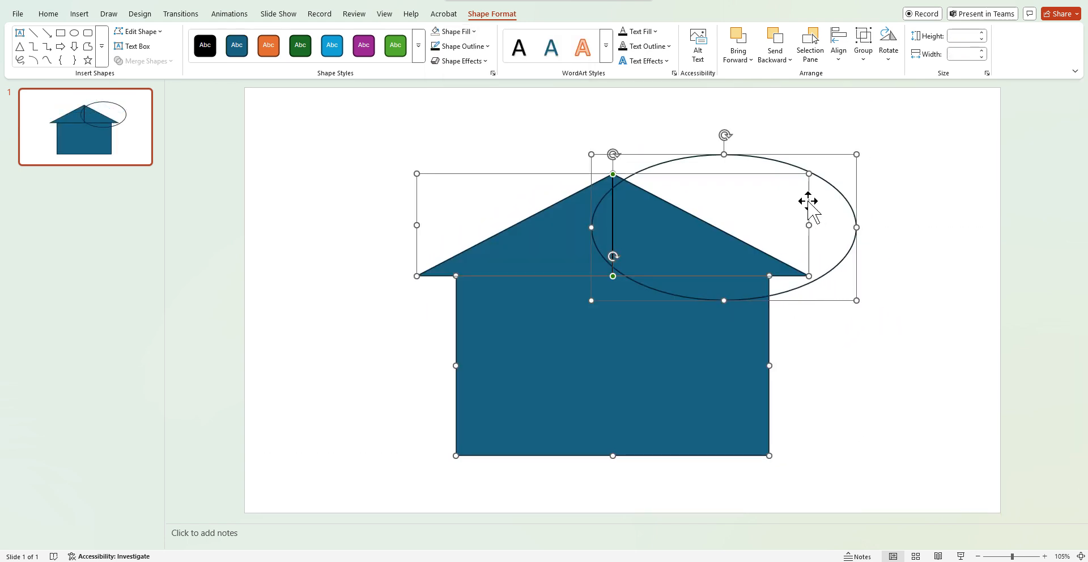
click(765, 134)
click(729, 153)
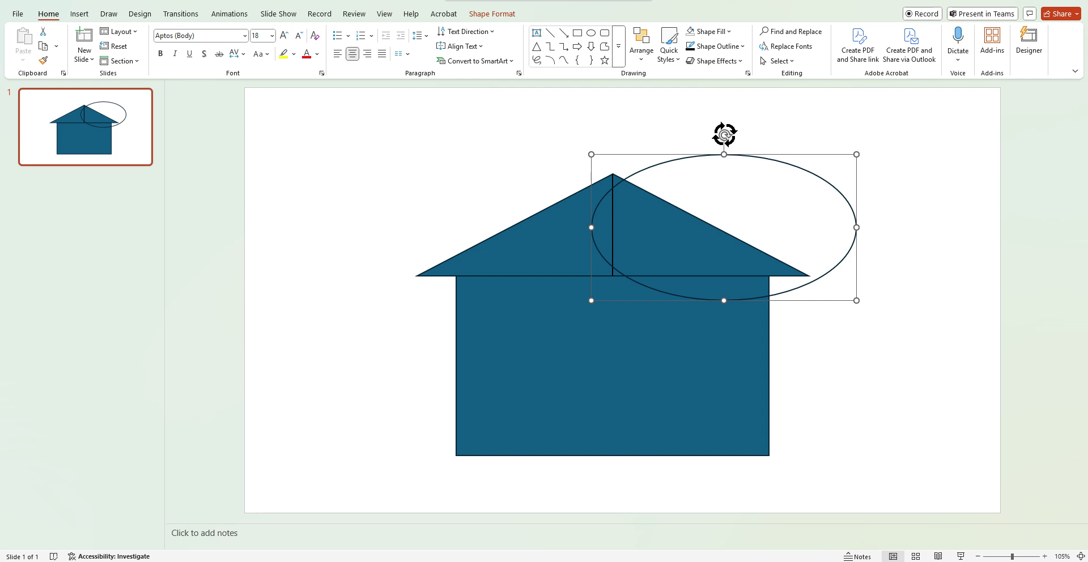
drag(725, 135, 767, 144)
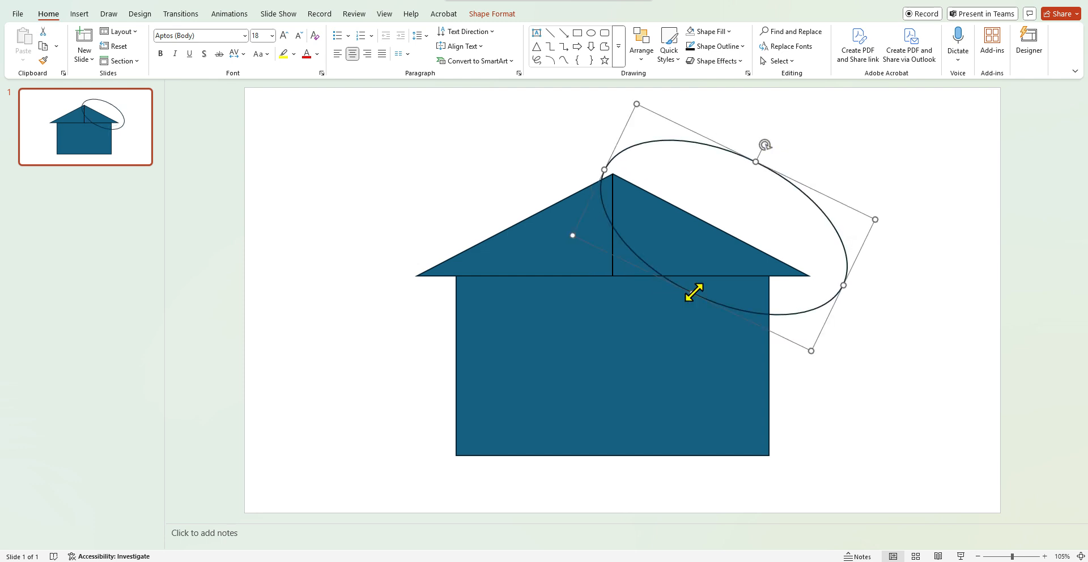
drag(692, 293, 723, 245)
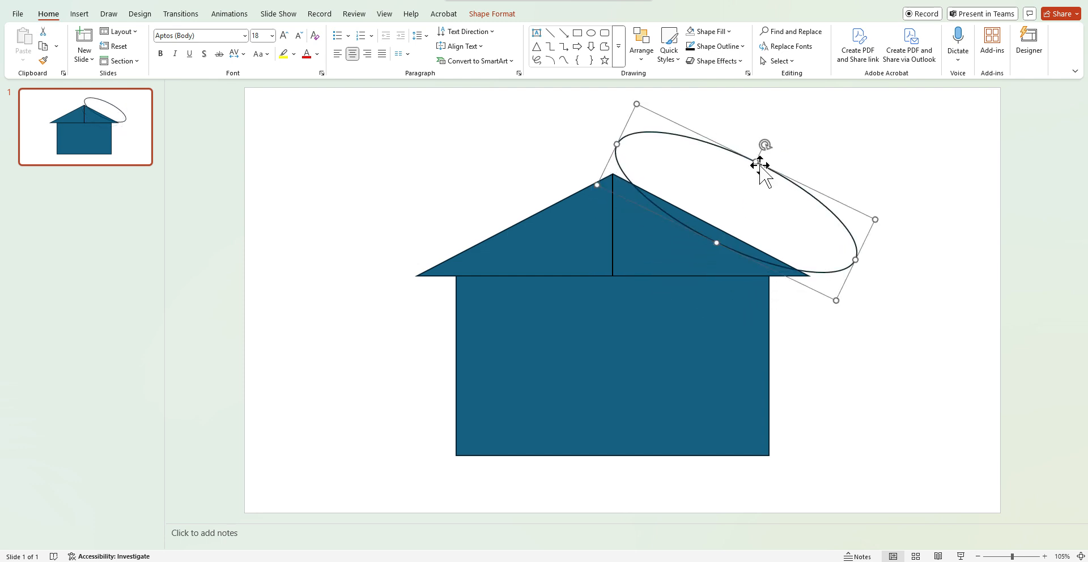
drag(756, 162, 744, 207)
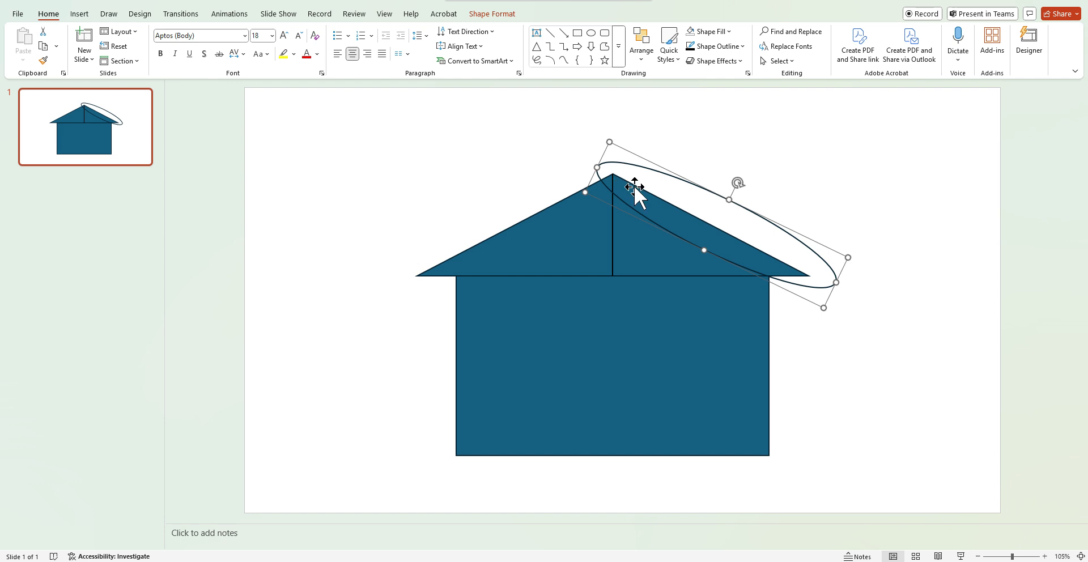
click(869, 391)
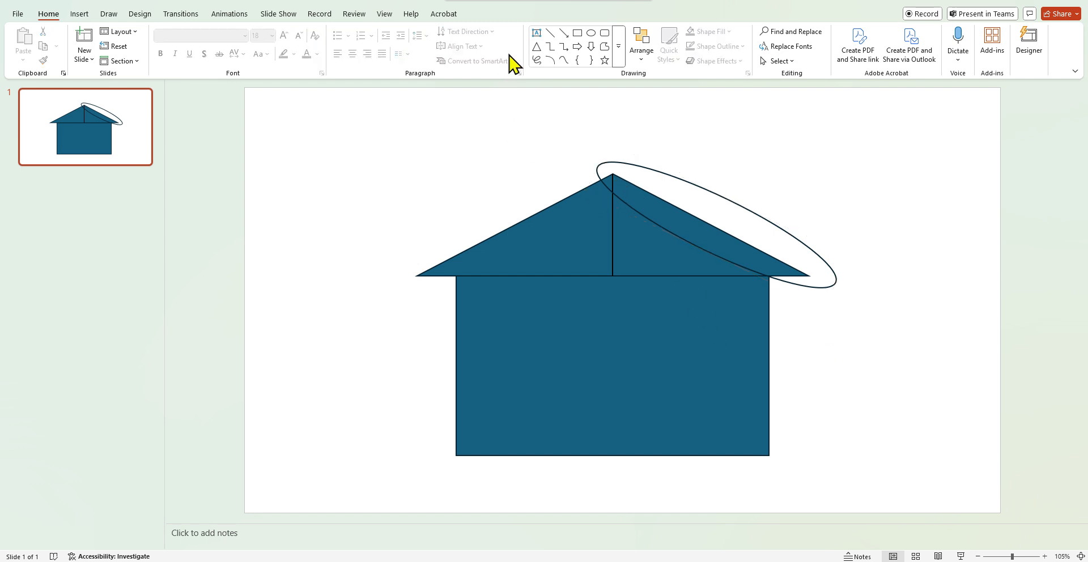
Draw a black horizontal line about 3.46" wide inside the house body and duplicate it
click(550, 32)
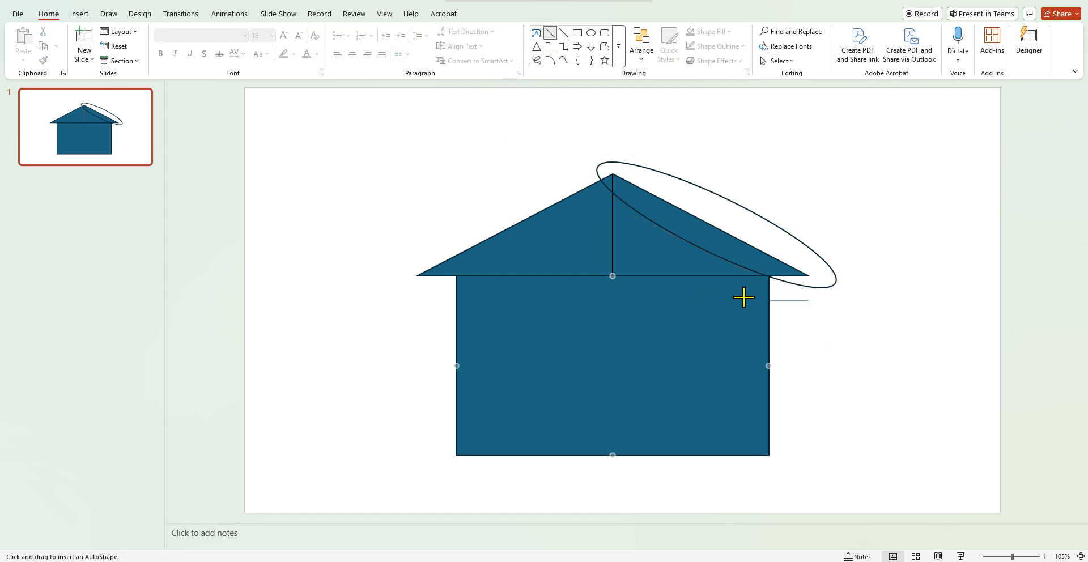
drag(742, 297, 742, 297)
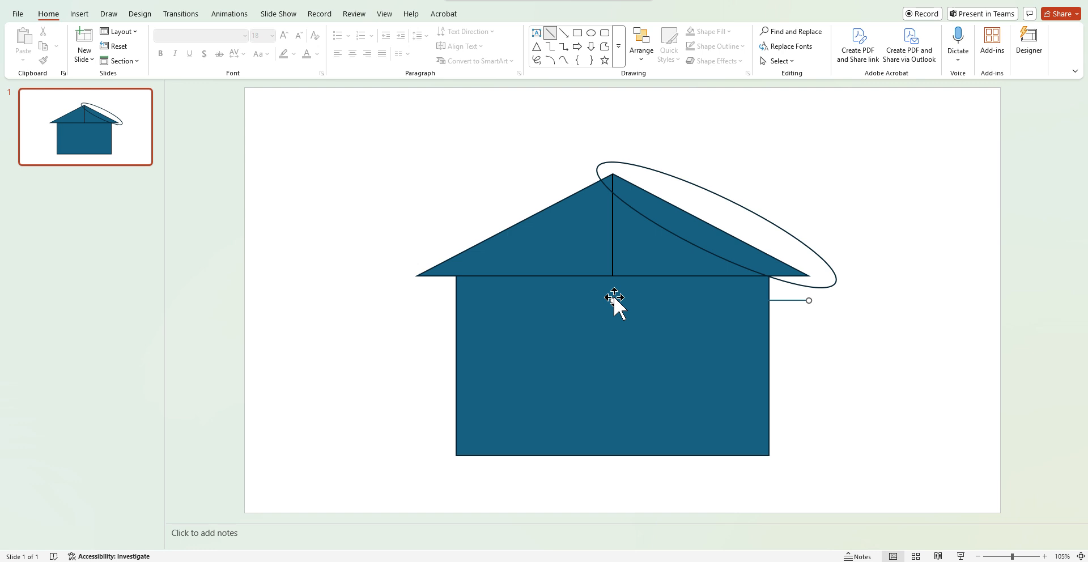
click(461, 46)
click(453, 102)
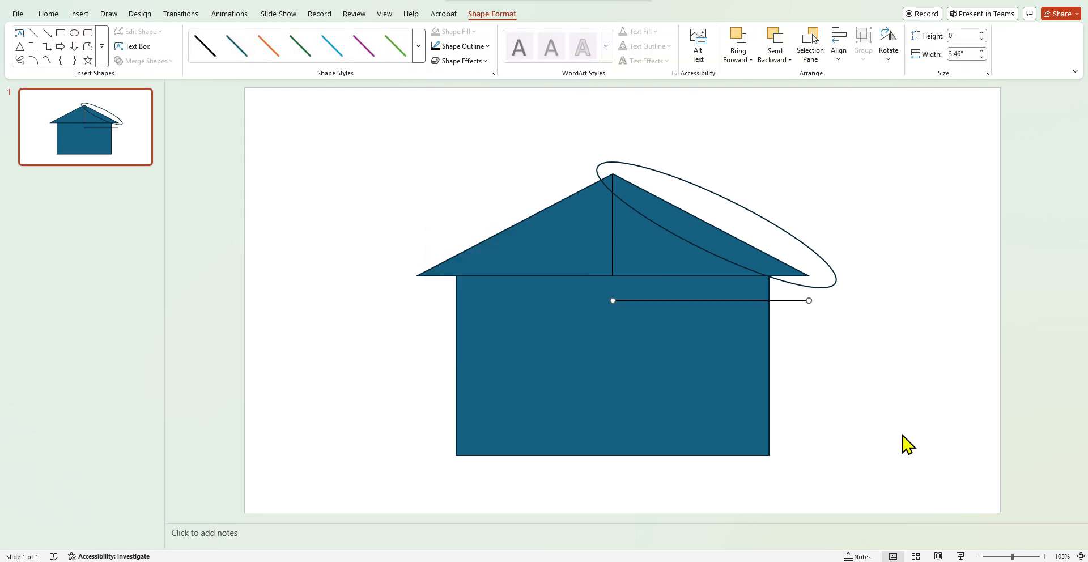
key(ctrl+d)
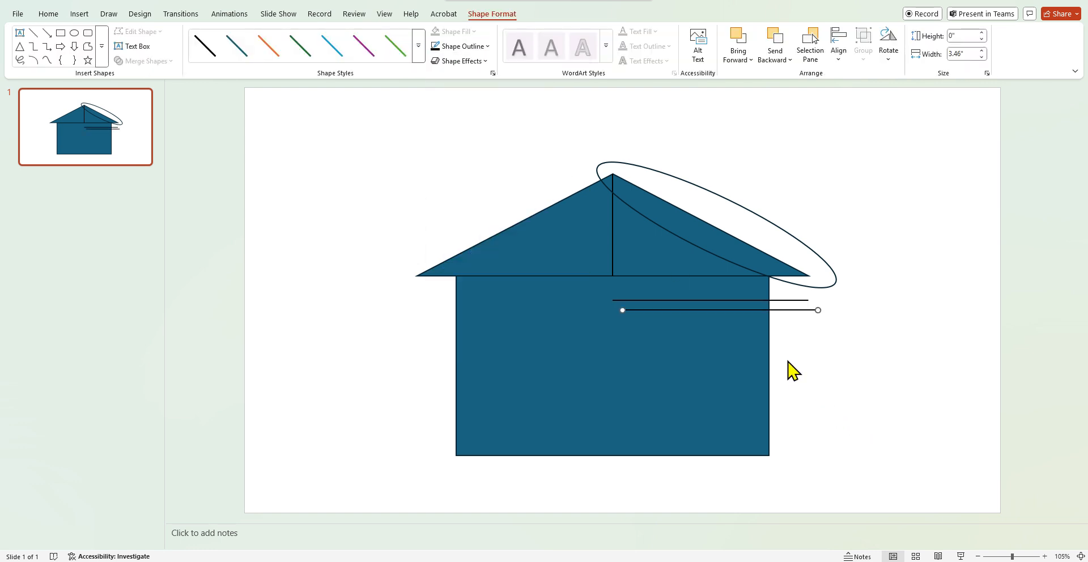
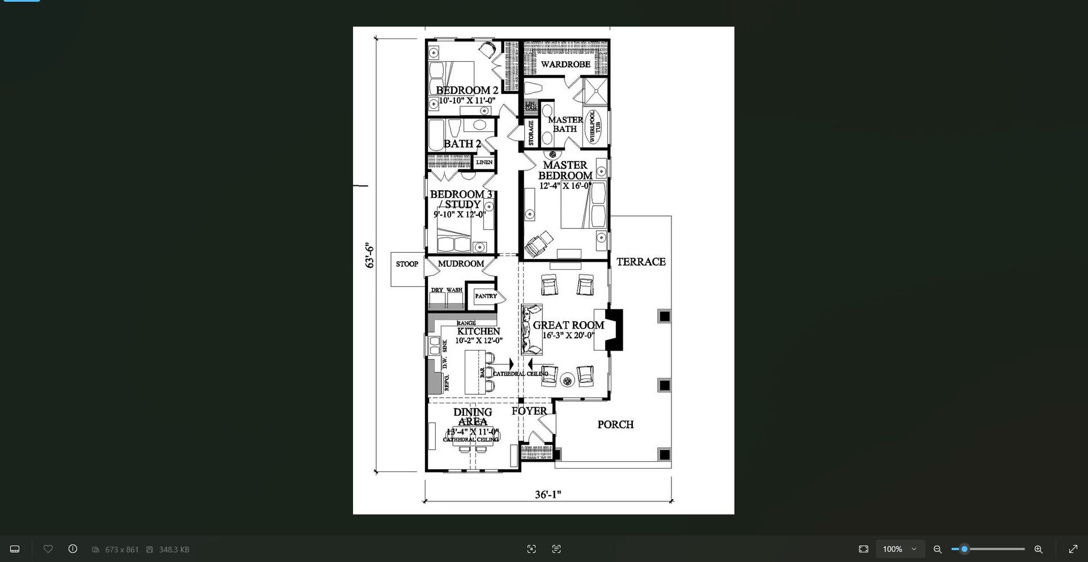
Enter the Dining Area ceiling net area as =13.9*11 and move to the Kitchen ceiling net area cell
key(alt+Tab)
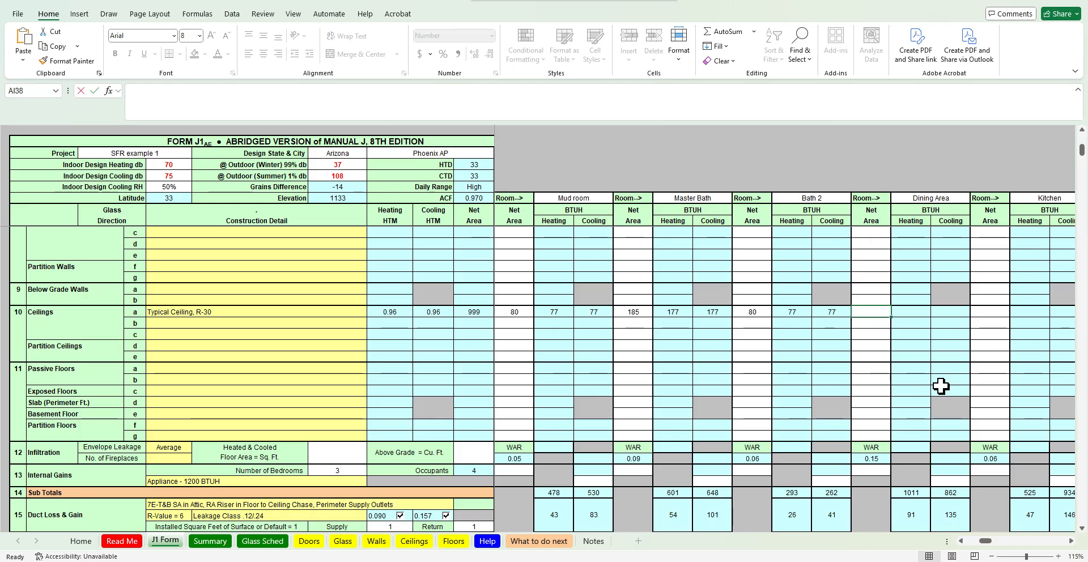
text(153)
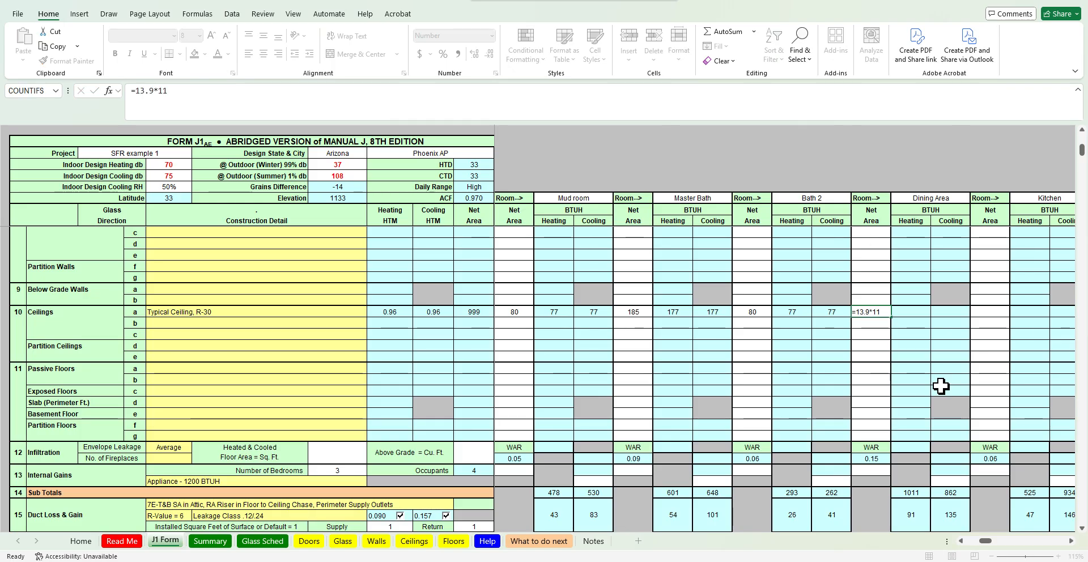
key(Return)
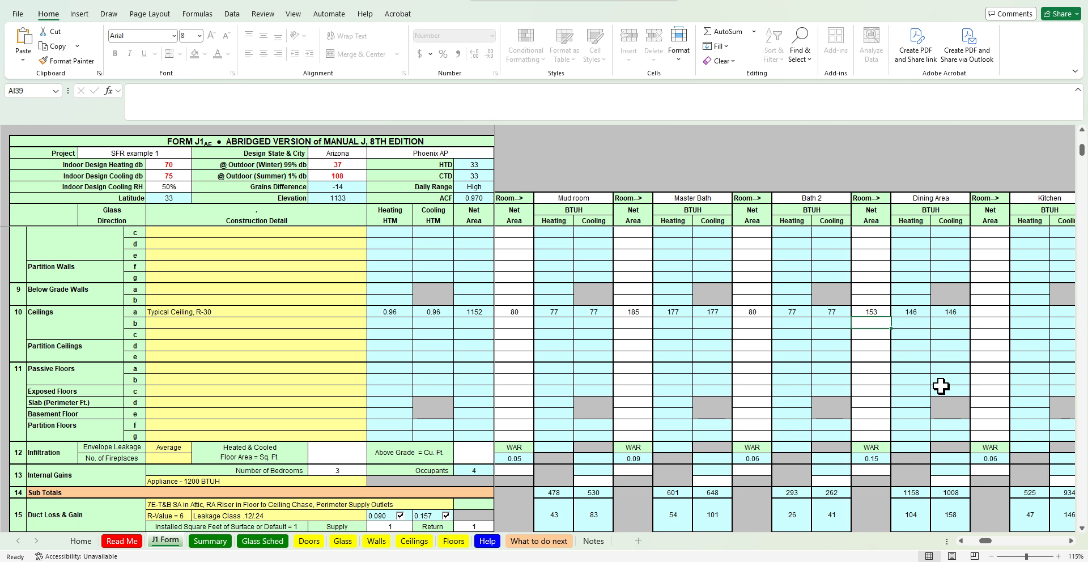
key(Up)
key(Right)
key(Right)
key(Right)
key(Right)
key(Right)
key(Right)
key(Right)
key(Right)
key(Right)
key(Right)
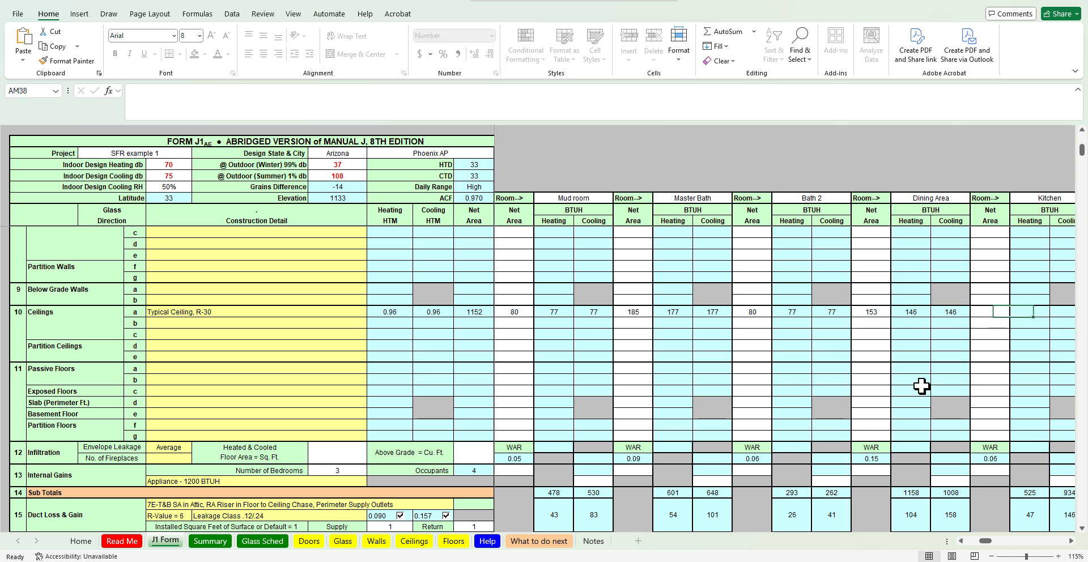
click(761, 314)
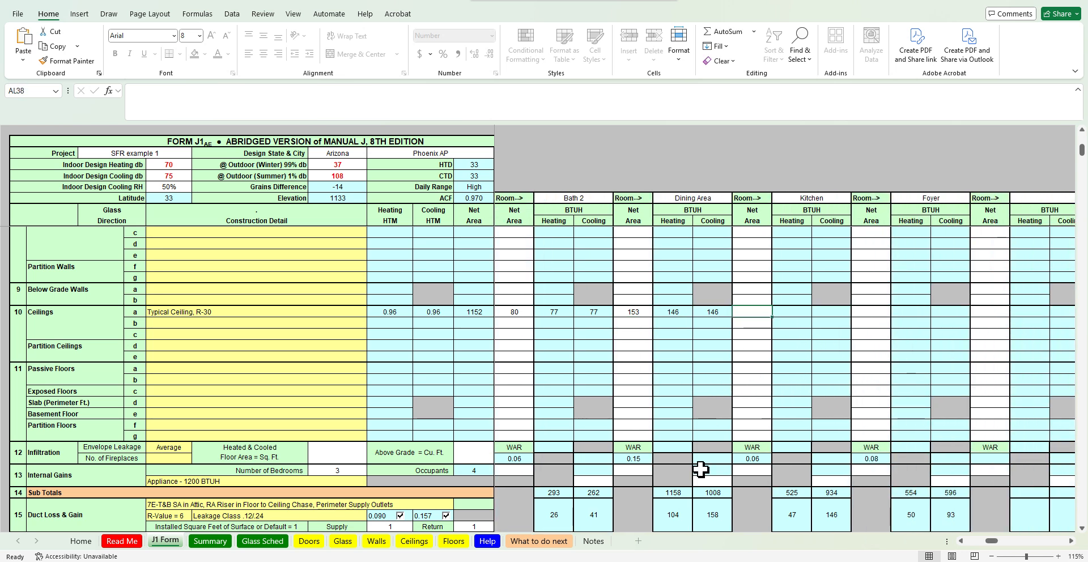
Enter the Kitchen ceiling net area as =10*12, checking the floor plan for the room size
key(alt+Tab)
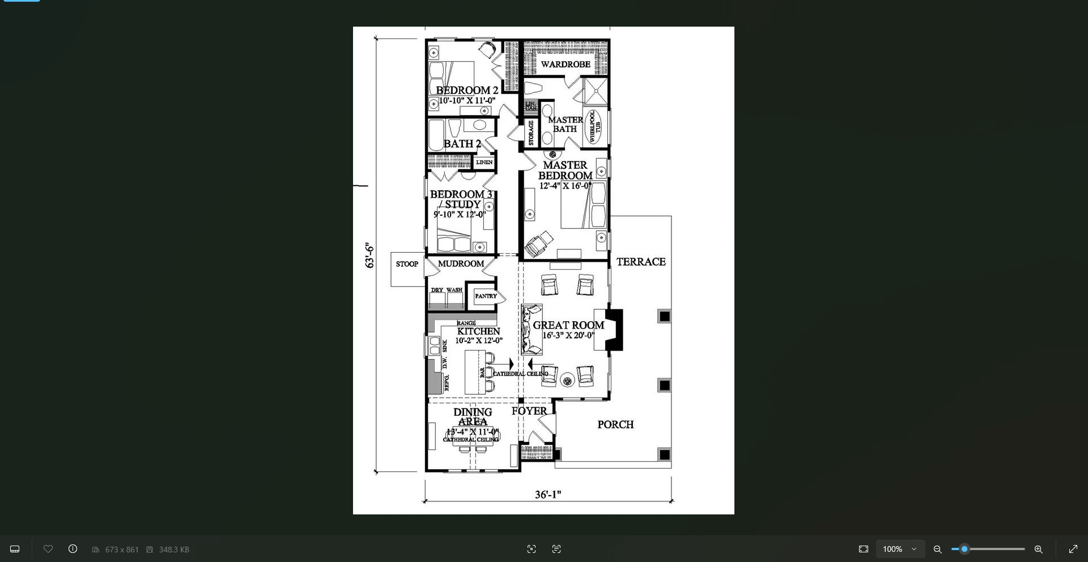
key(alt+Tab)
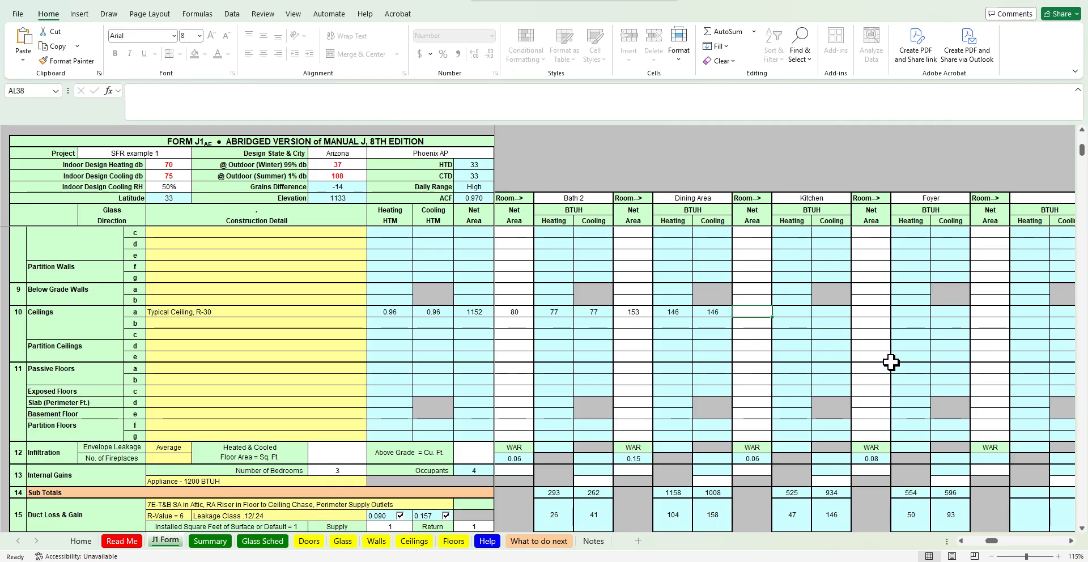
text(120)
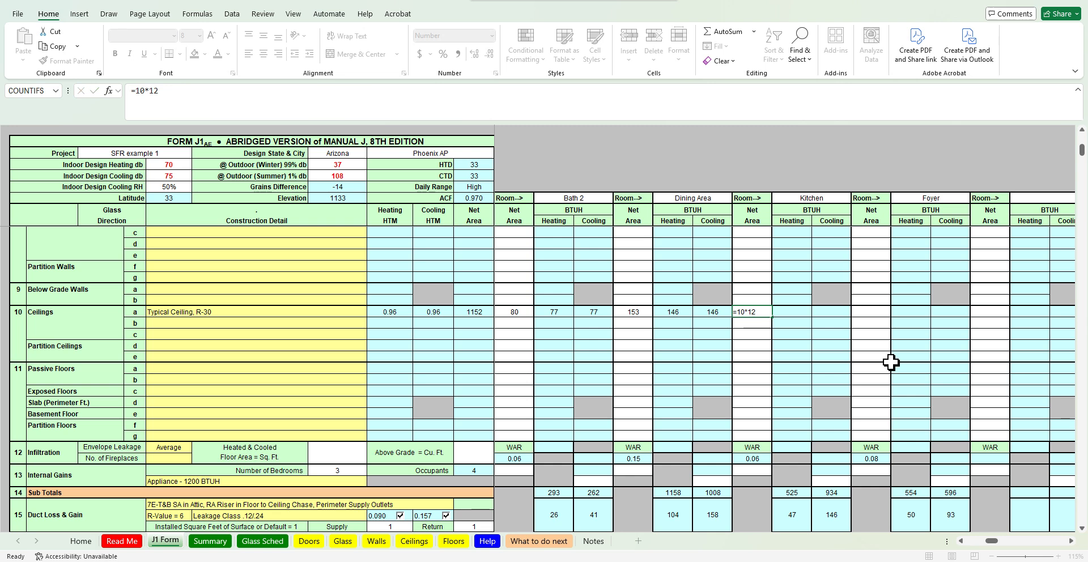
key(Tab)
key(Tab)
Compare the floor plan and house photo, then edit the Kitchen ceiling net area formula to give 144
key(alt+Tab)
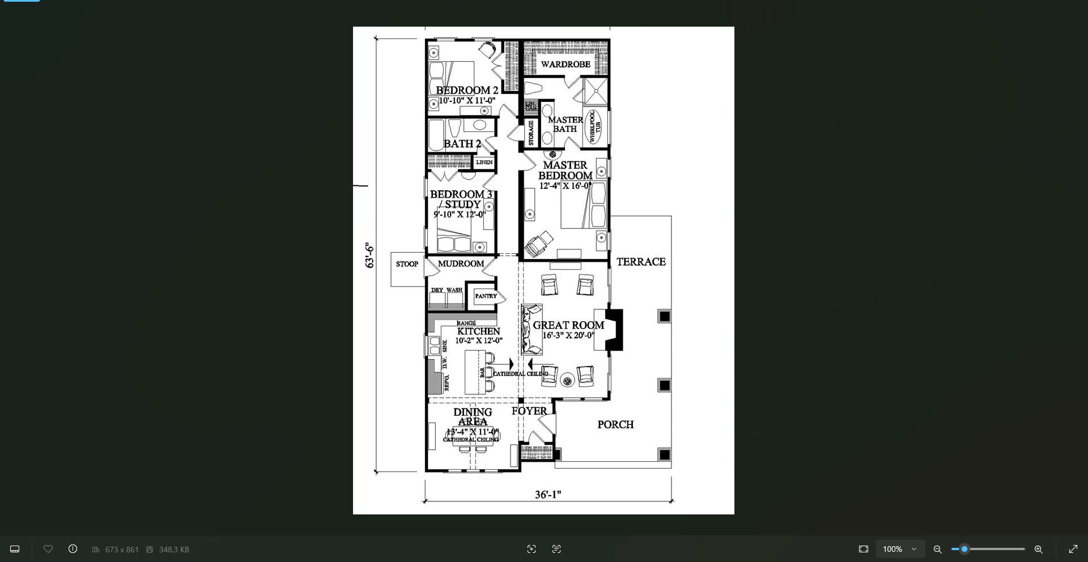
key(alt+Tab)
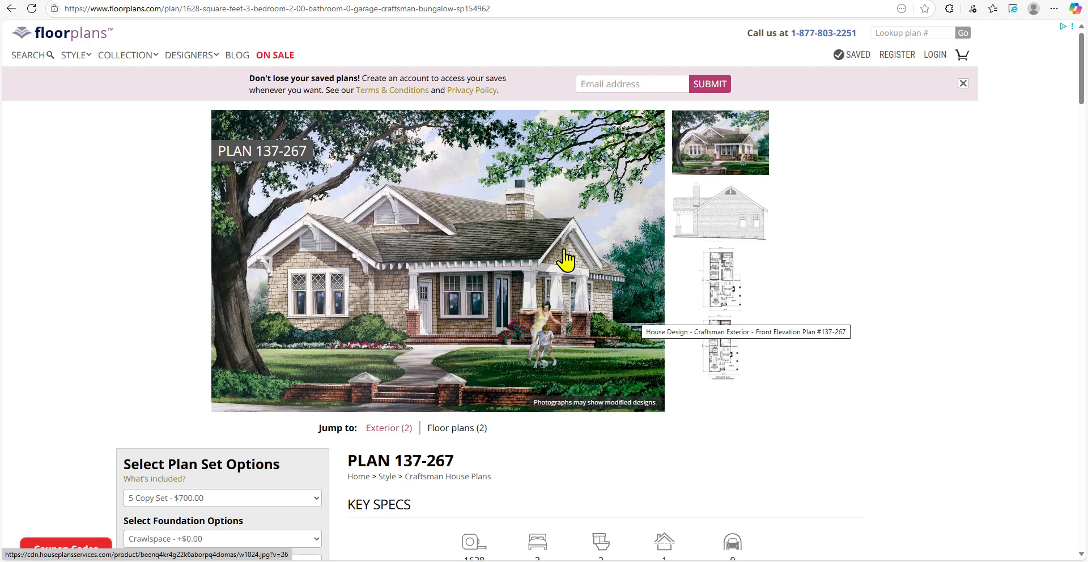
key(alt+Tab)
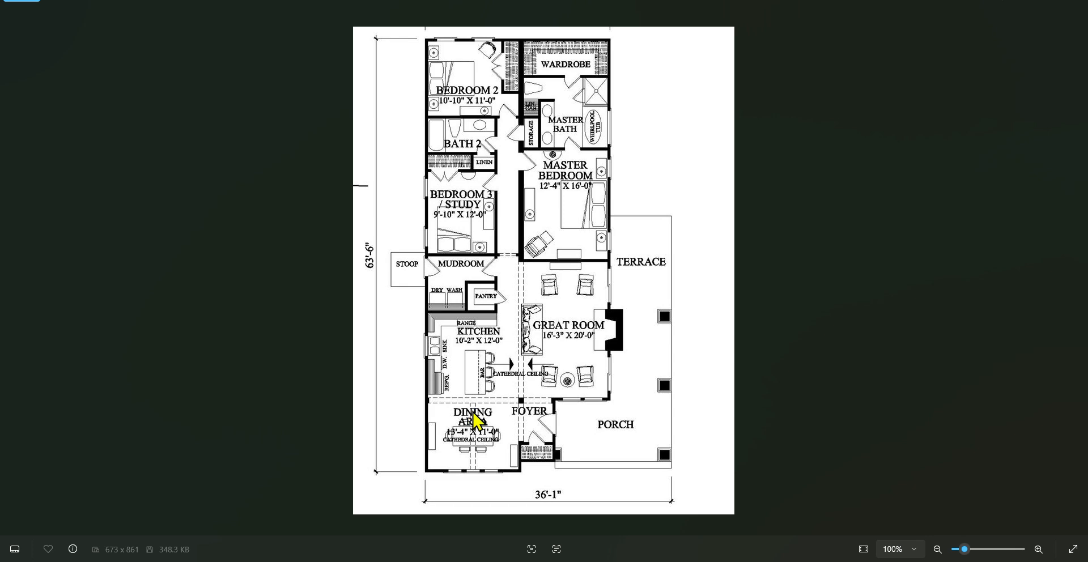
key(alt+Tab)
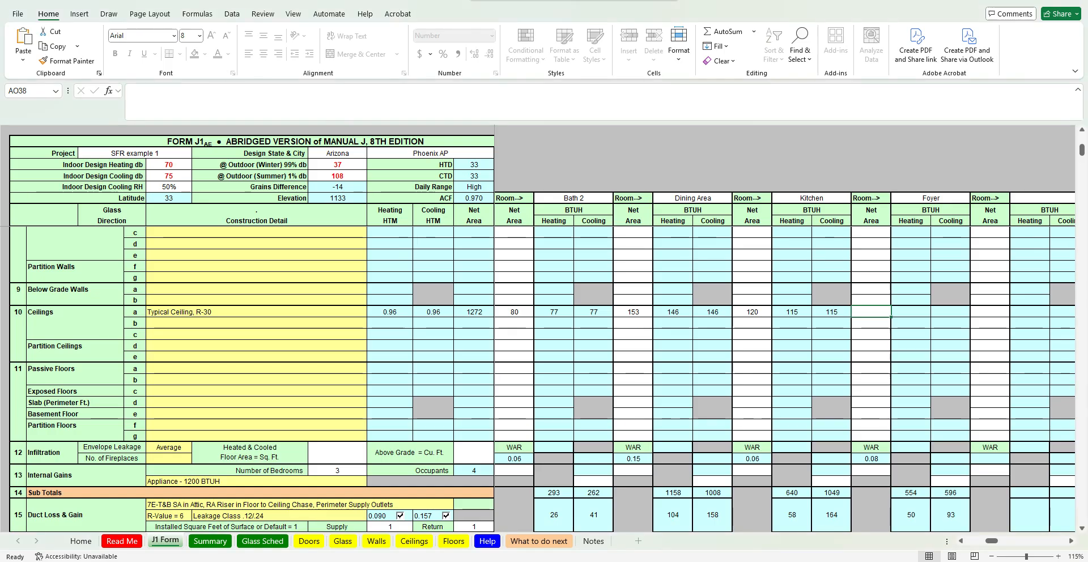
click(756, 314)
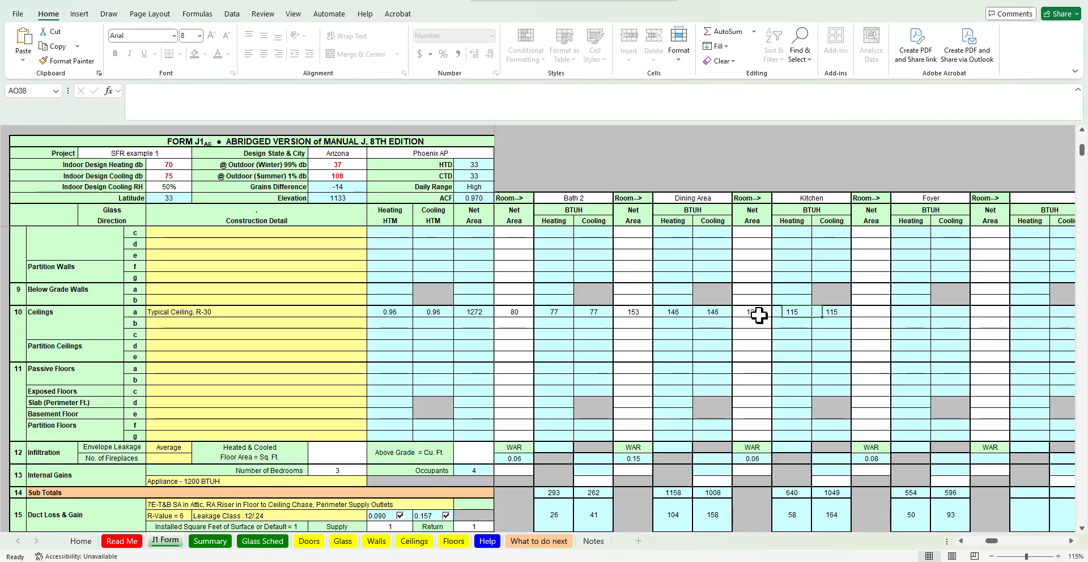
click(217, 109)
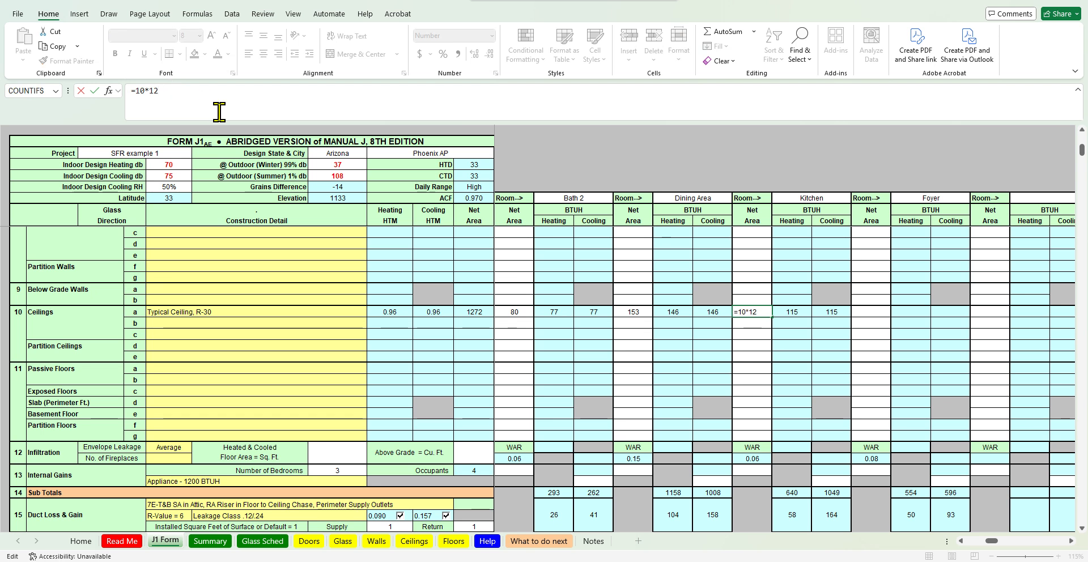
key(BackSpace)
text(2)
key(Return)
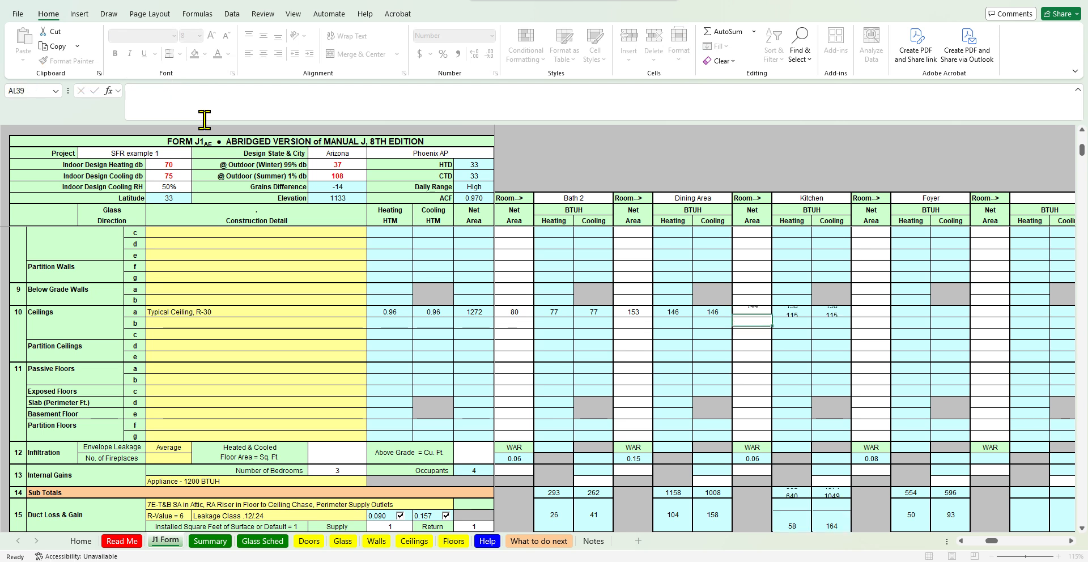
Enter the Foyer ceiling net area as =8*8 after checking the floor plan
key(Right)
key(Right)
key(Right)
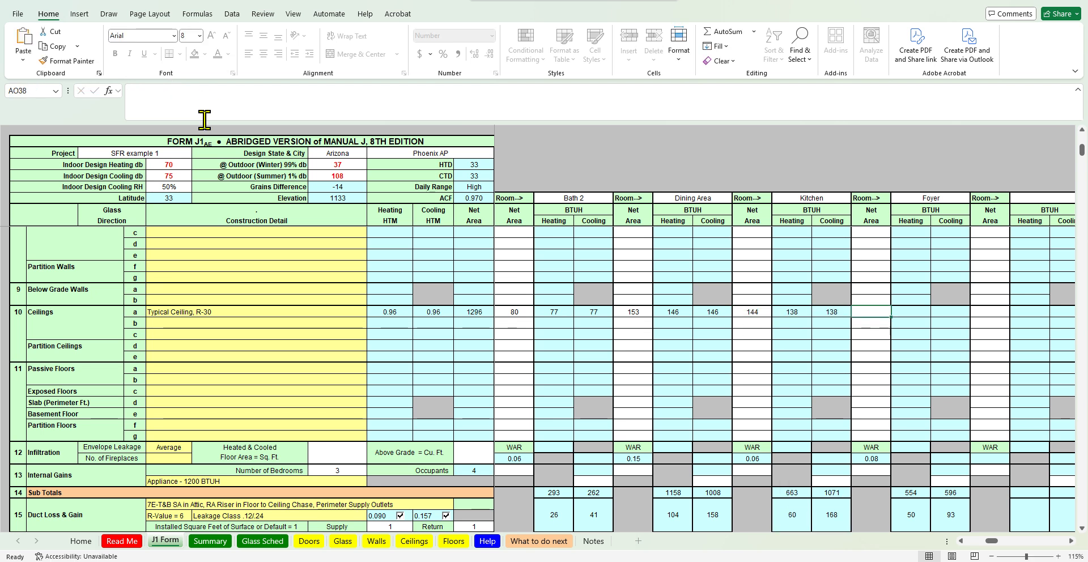
key(alt+Tab)
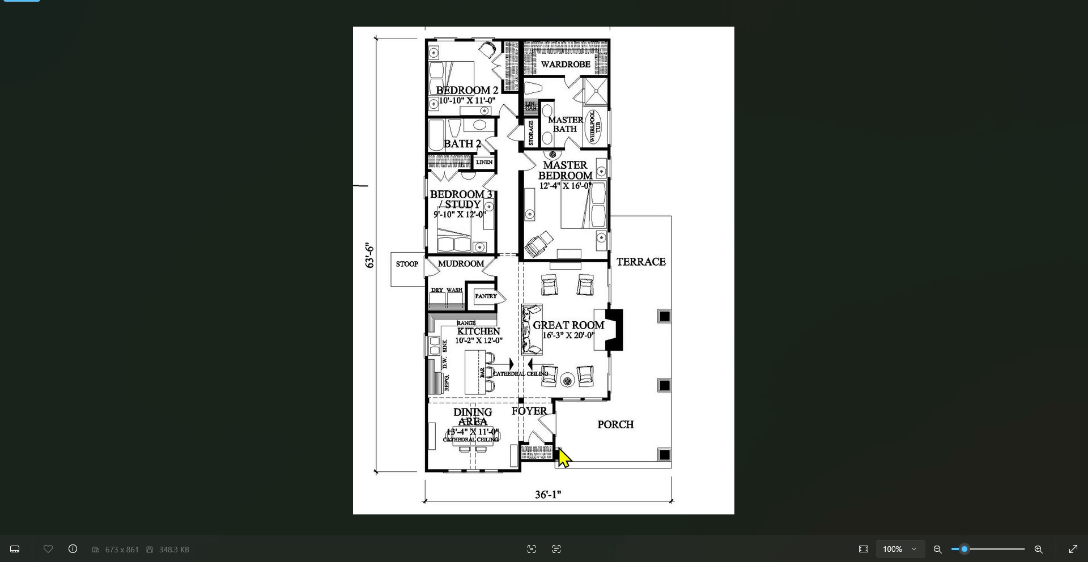
key(alt+Tab)
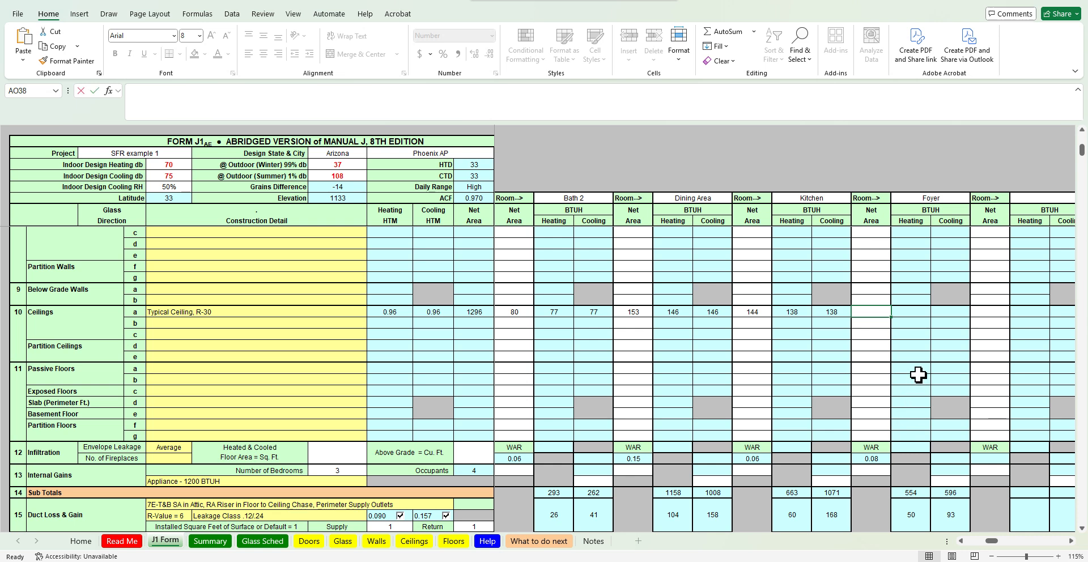
text(=8*8)
key(Return)
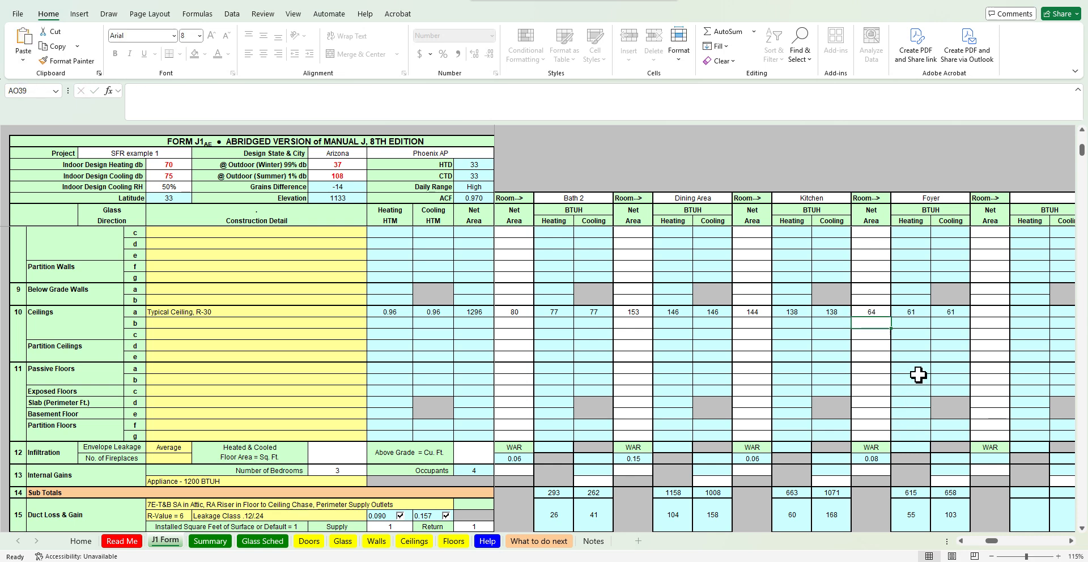
Label the next empty room column Hallway
key(Up)
key(Right)
key(Right)
key(Right)
key(Right)
key(Right)
key(Right)
key(Right)
key(Right)
key(Right)
key(Right)
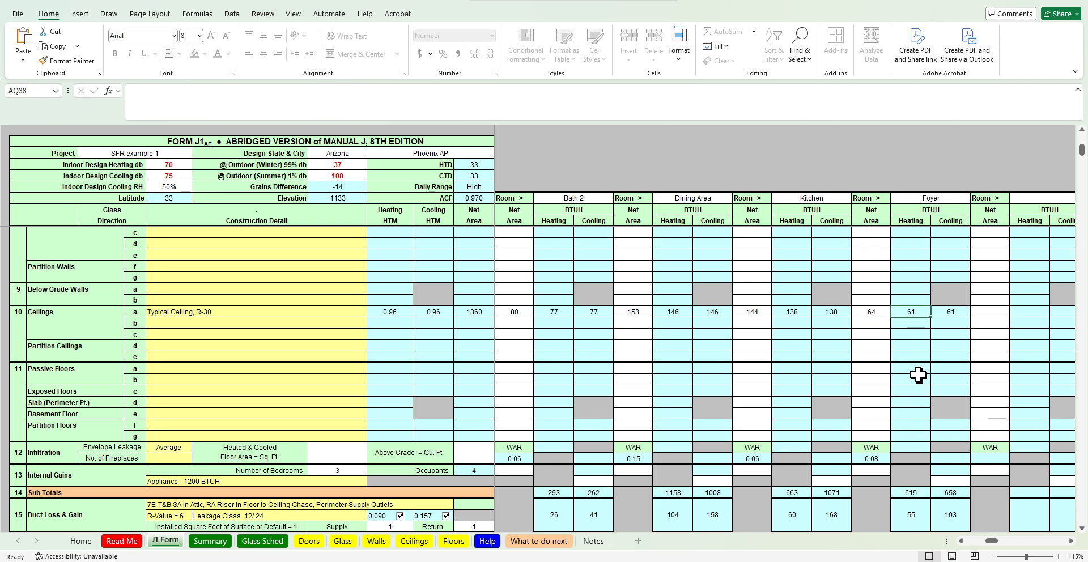
scroll(851, 407, up, 4)
scroll(851, 407, up, 3)
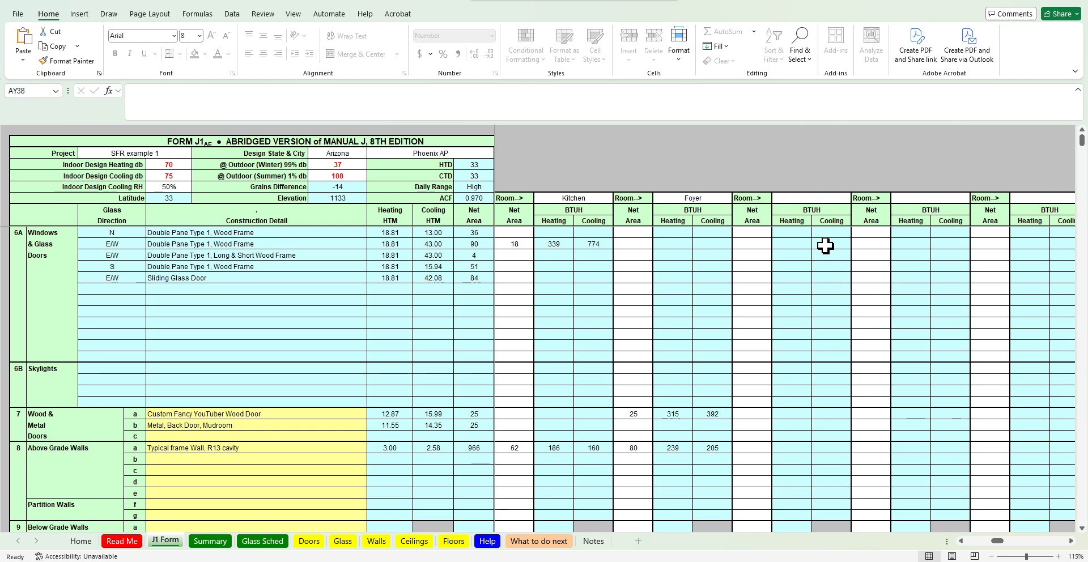
click(802, 196)
double_click(804, 196)
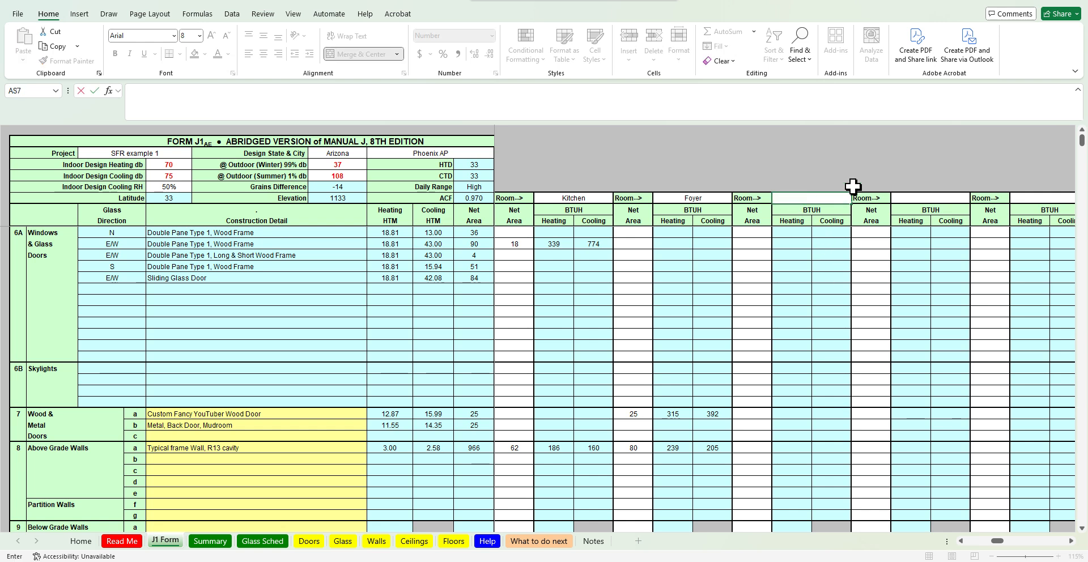
text(Hallway)
key(Return)
Enter the Hallway ceiling net area as =28*4 after checking the floor plan
scroll(785, 425, down, 8)
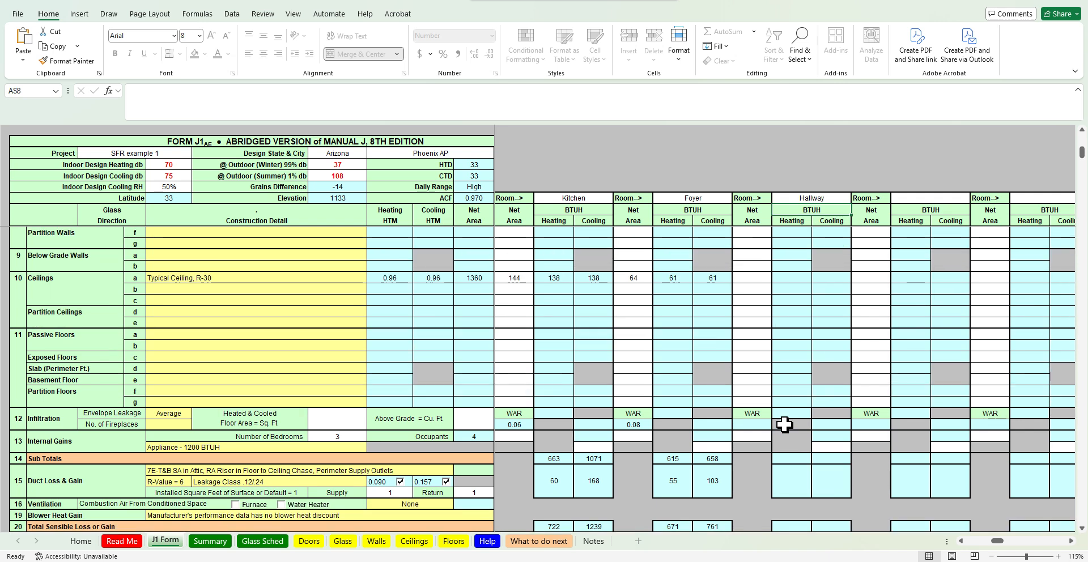
scroll(785, 425, up, 3)
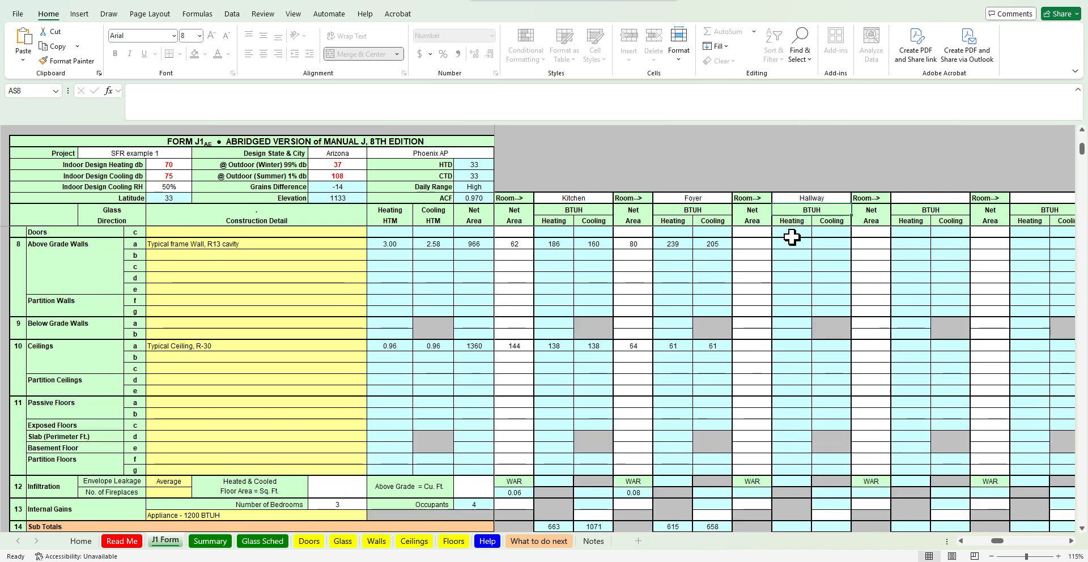
click(742, 348)
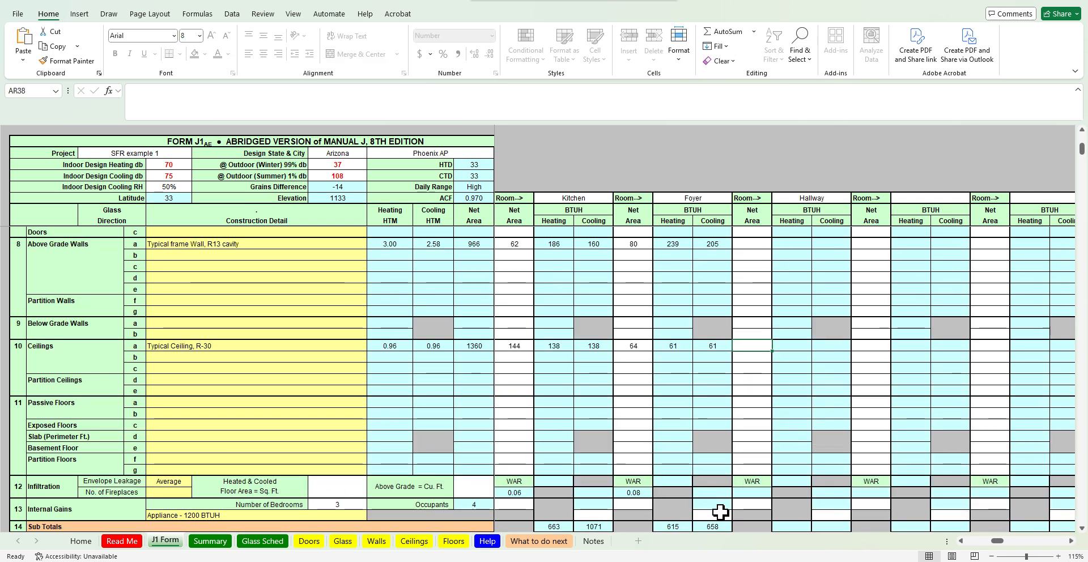
click(689, 561)
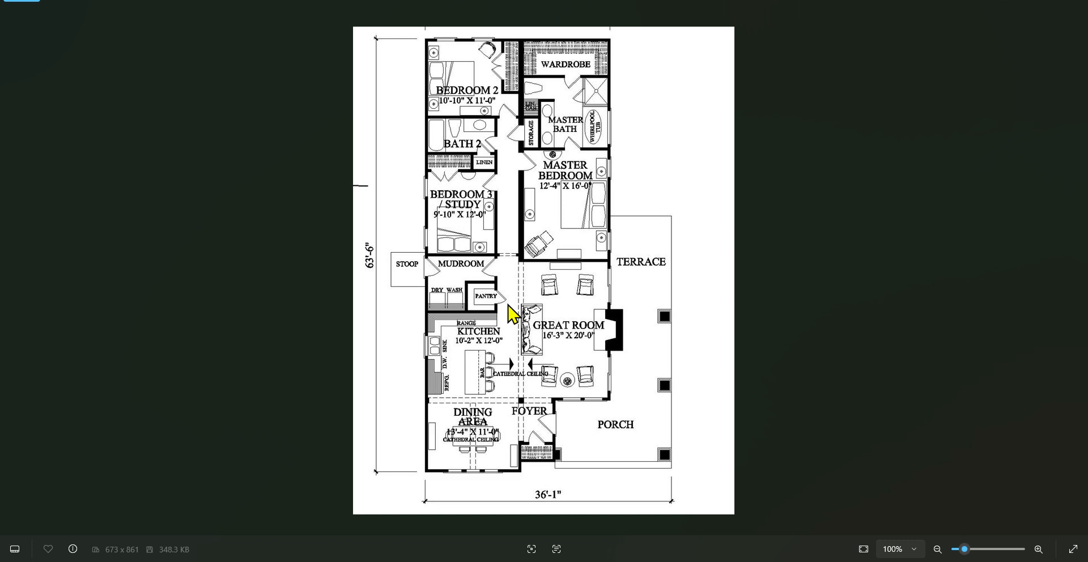
click(1026, 11)
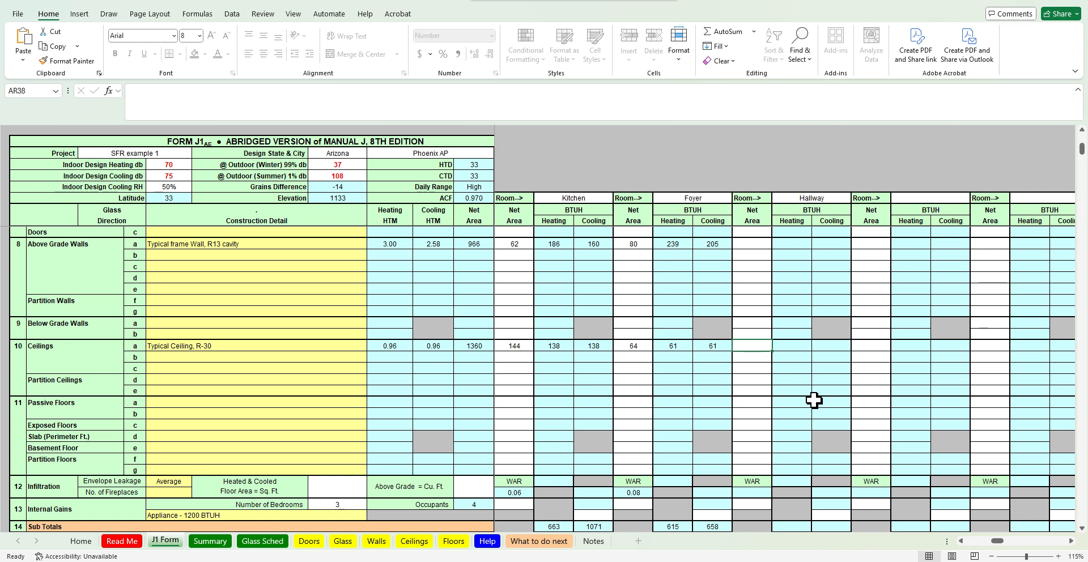
text(=28*4)
key(Return)
key(Return)
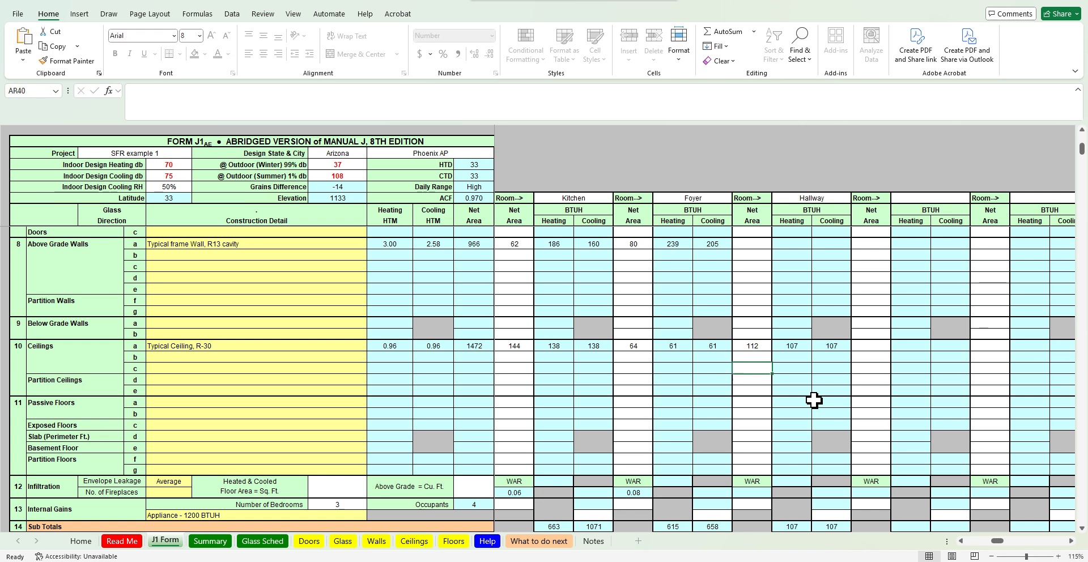
Review the ceiling net areas entered for the Master, Bed 2, Bed 3 and Great Room columns
key(Down)
key(Down)
key(Down)
key(Left)
key(Left)
key(Left)
key(Left)
key(Left)
key(Left)
key(Left)
key(Left)
key(Left)
key(Left)
key(Left)
key(Left)
key(Left)
key(Left)
key(Left)
key(Left)
key(Left)
key(Left)
key(Left)
key(Left)
key(Left)
key(Left)
key(Left)
key(Left)
key(Left)
key(Left)
key(Left)
key(Left)
key(Left)
key(Left)
key(Left)
key(Left)
key(Left)
key(Left)
key(Left)
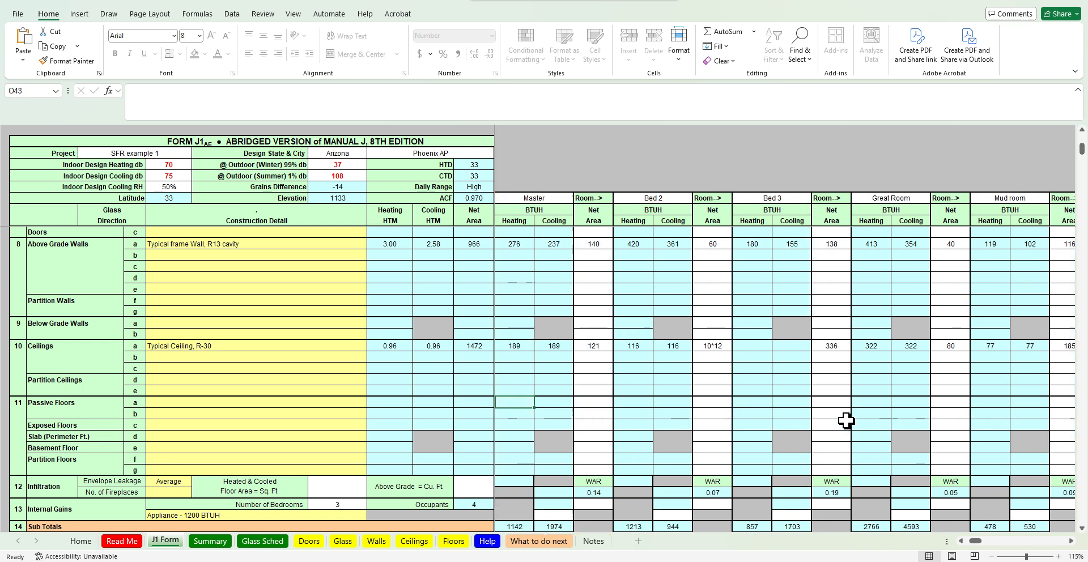
key(Right)
key(Right)
key(Right)
key(Right)
key(Right)
key(Right)
key(Right)
key(Right)
key(Right)
key(Right)
key(Right)
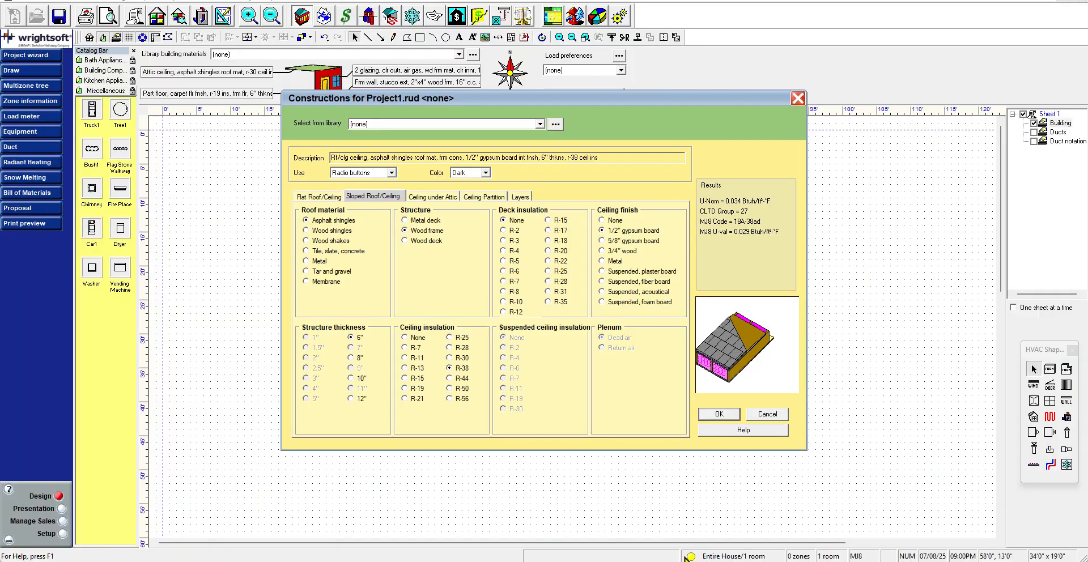
Switch to Wrightsoft, close the construction dialog, and reopen the construction selector from the Property Sheet's ceiling type
click(798, 99)
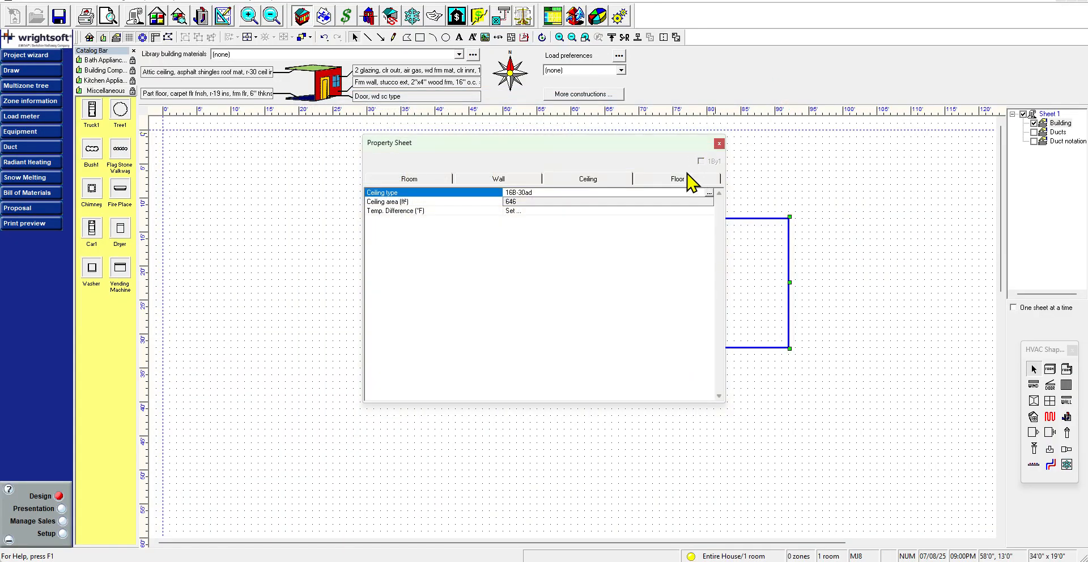
click(709, 194)
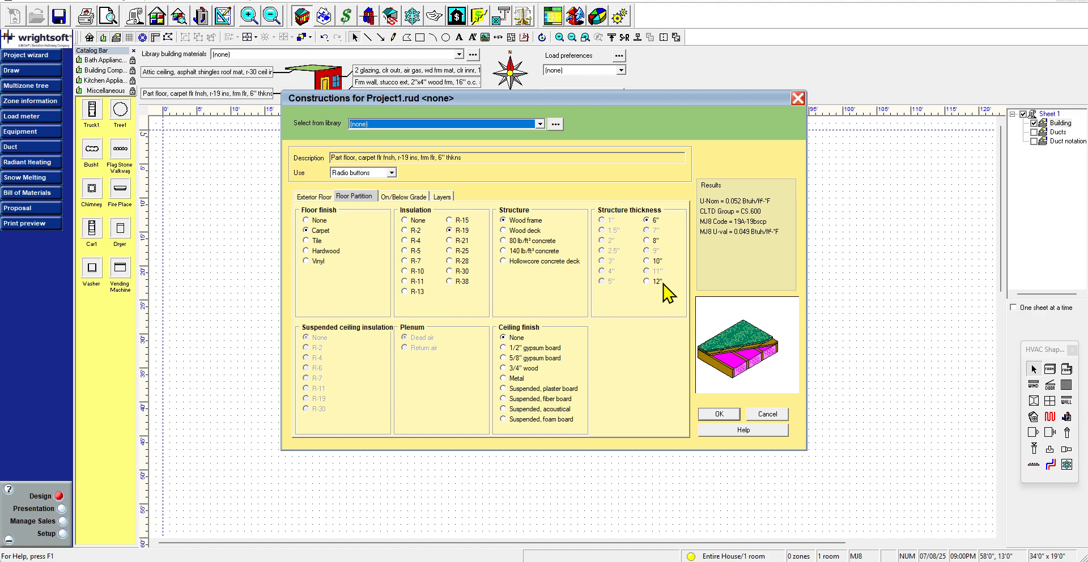
click(539, 504)
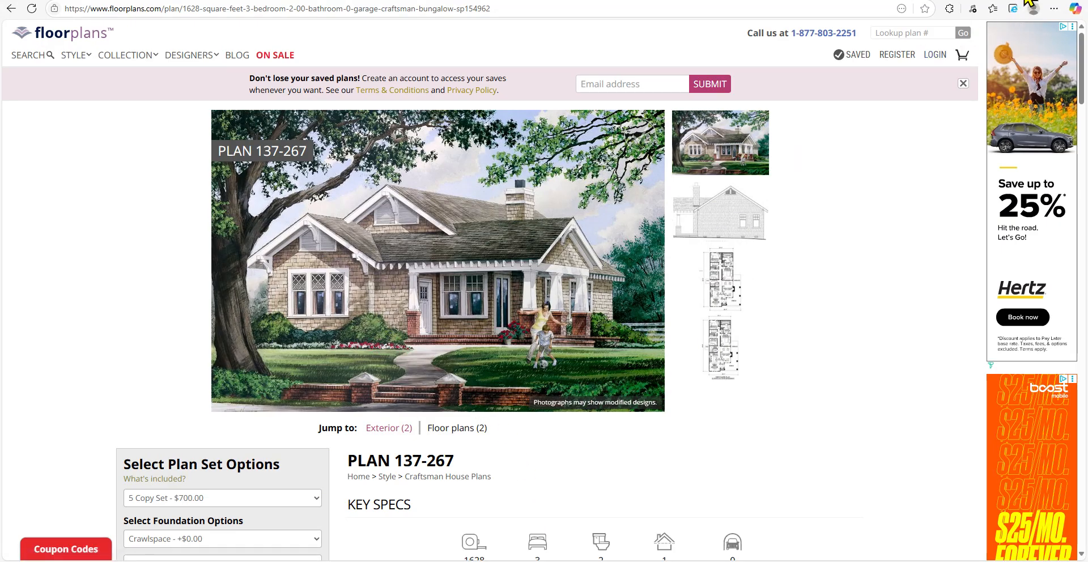
key(alt+Tab)
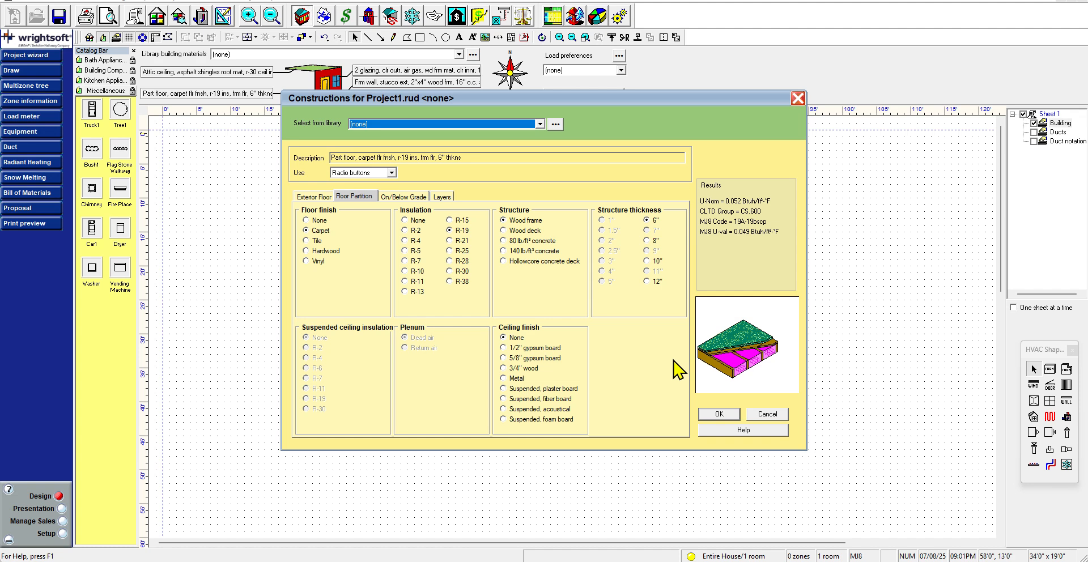
mouse_move(589, 479)
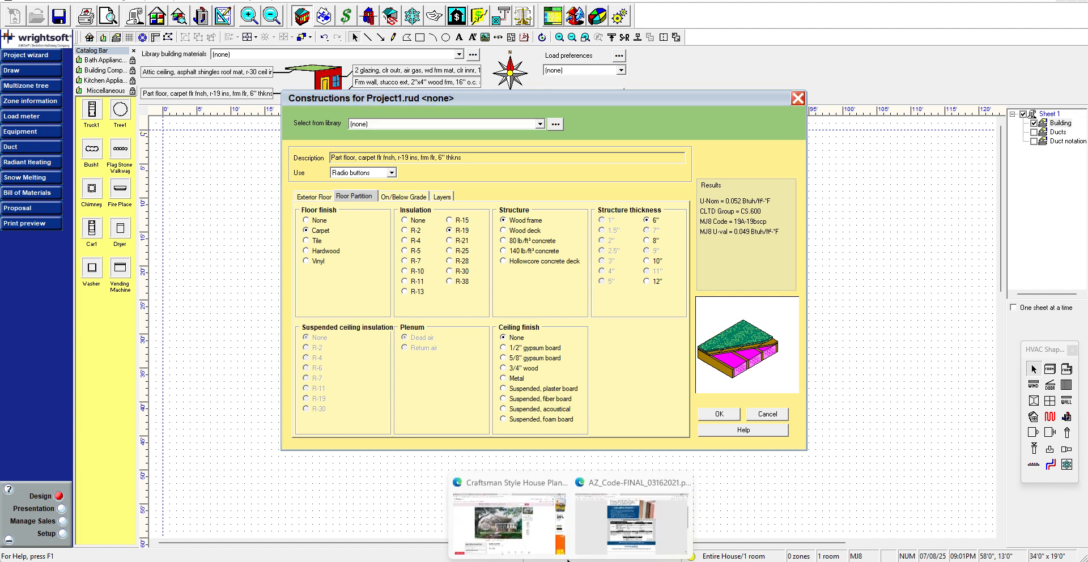
Switch to the browser and search Google Images for crawlspace
click(535, 530)
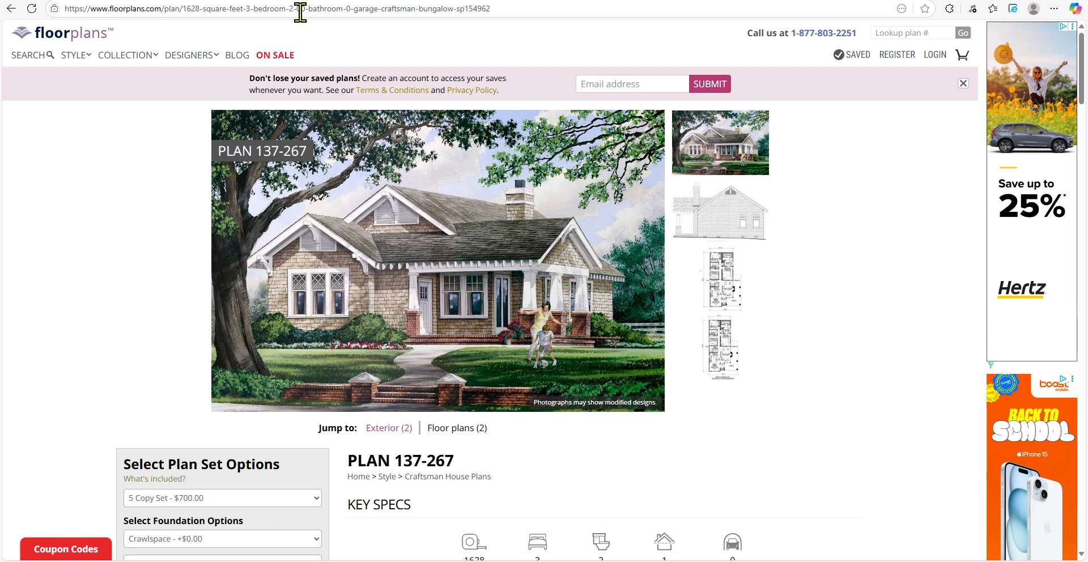
key(alt+Tab)
click(215, 7)
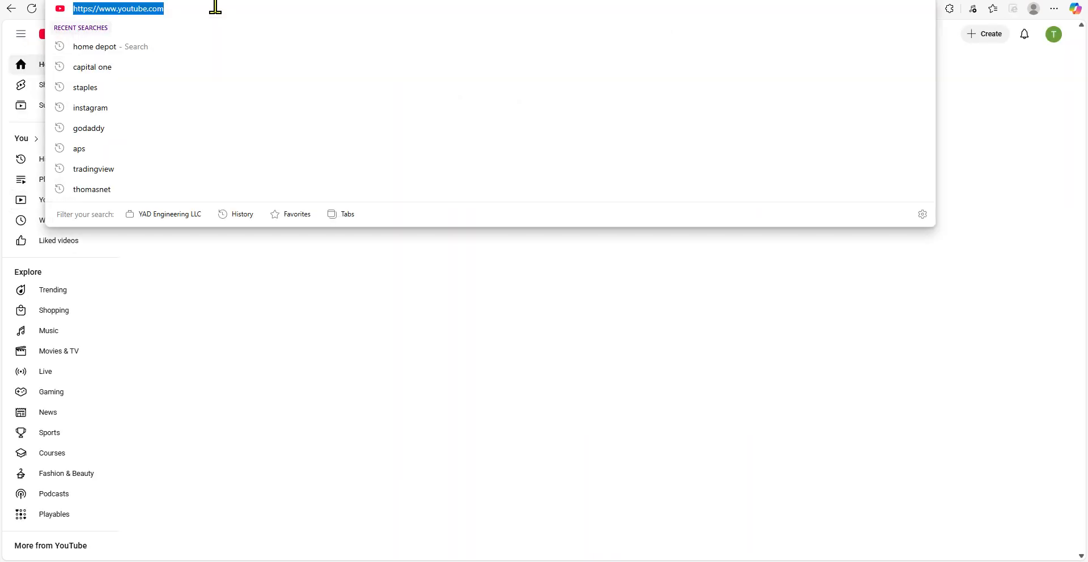
key(alt+Tab)
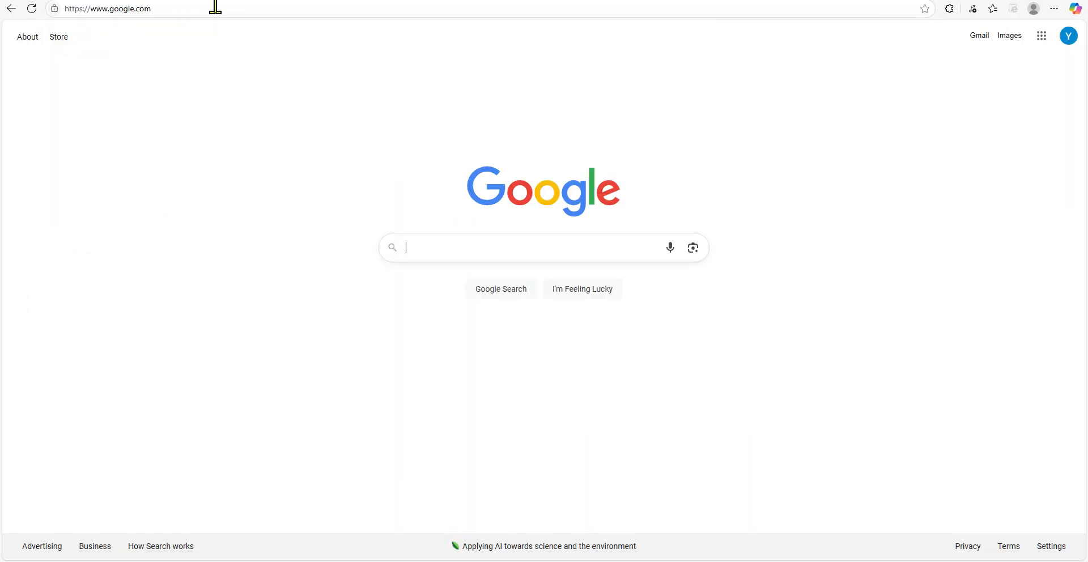
text(crawlspace)
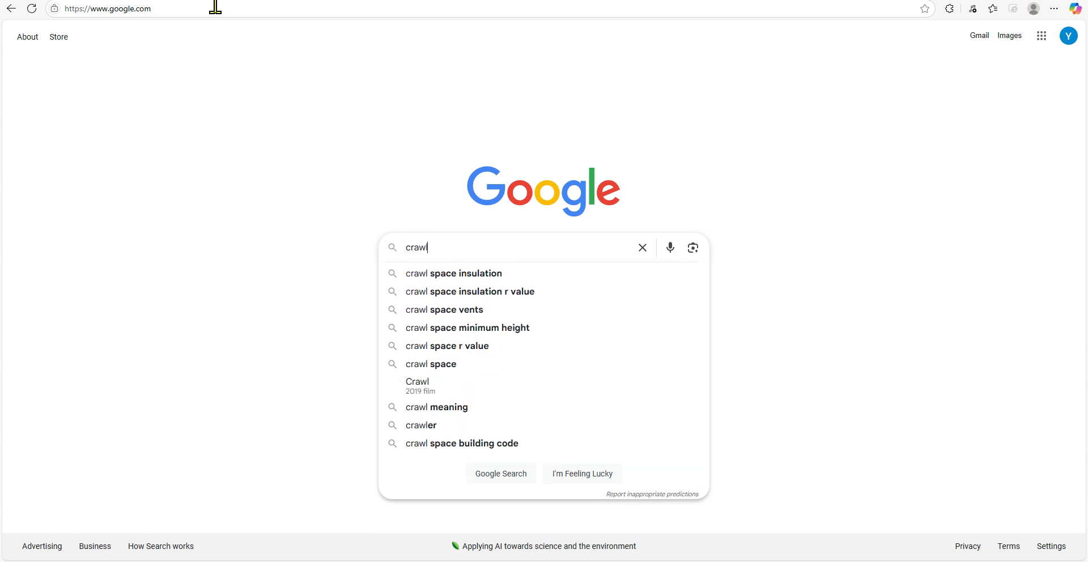
key(Return)
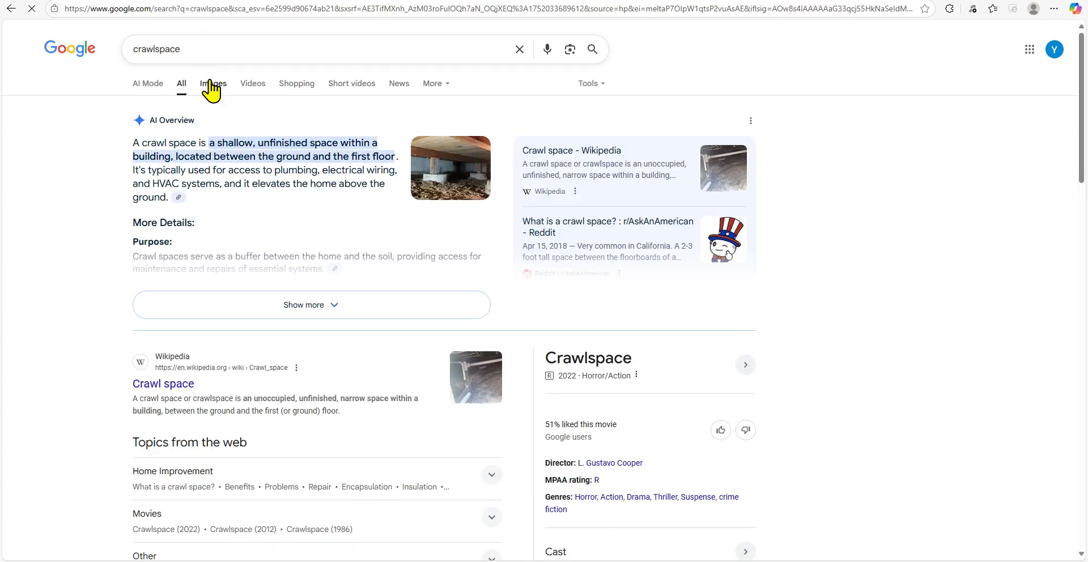
click(212, 83)
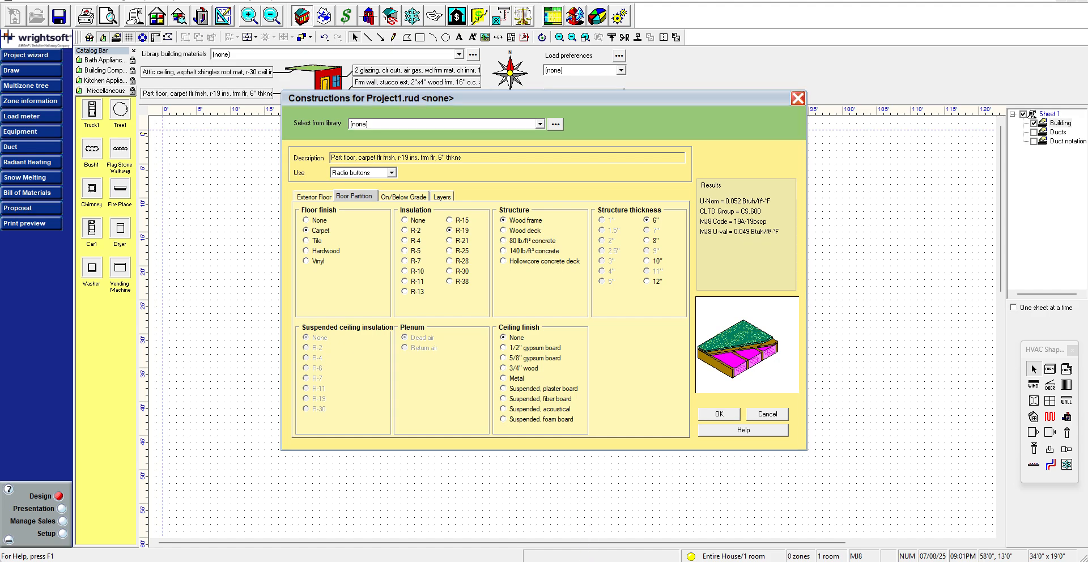
Search the images for slab on grade
mouse_move(487, 520)
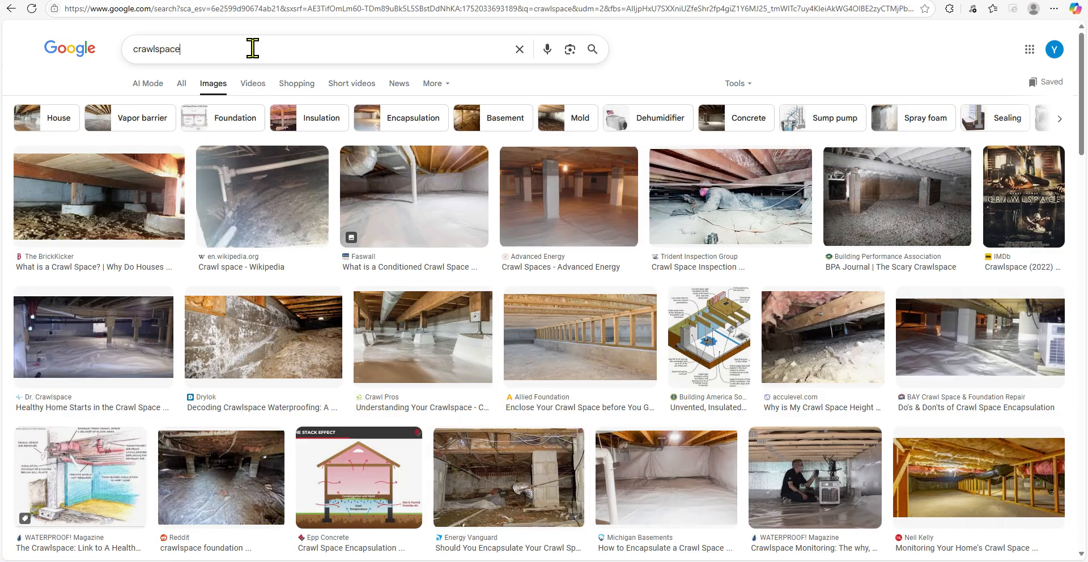
double_click(254, 47)
text(slab on grade)
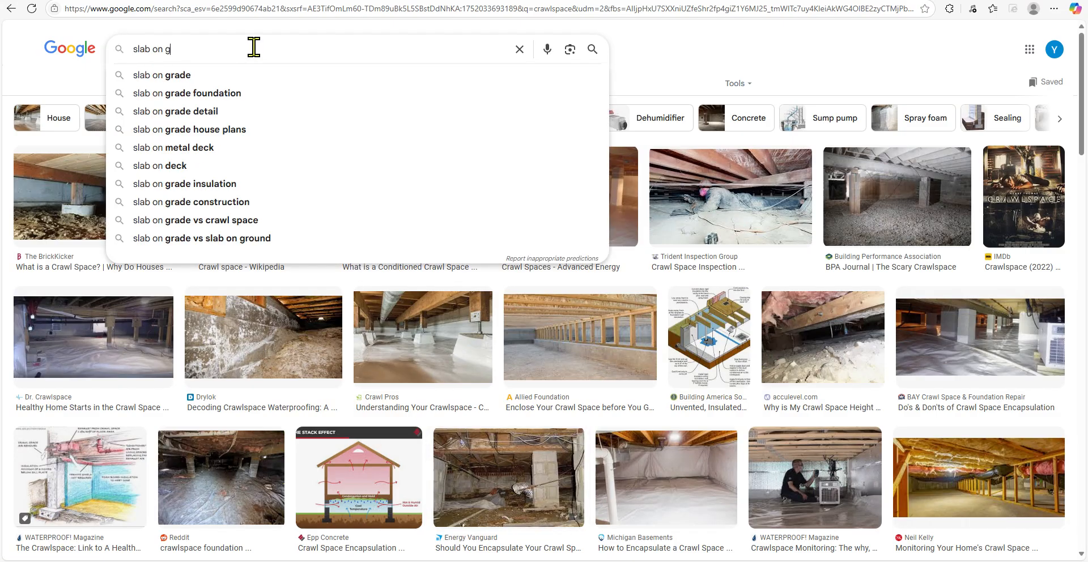
key(Return)
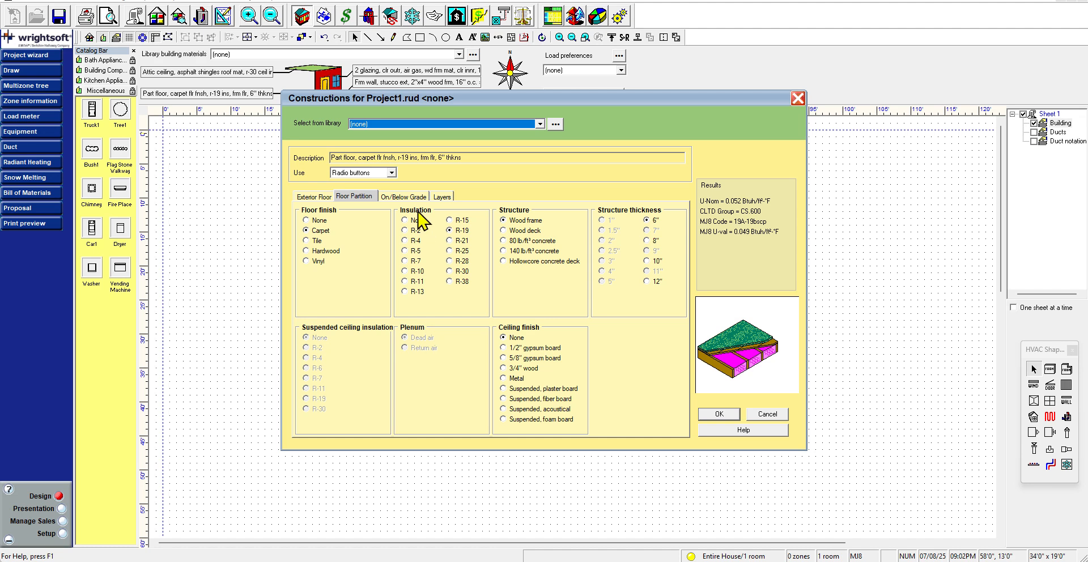
Open the On/Below Grade construction tab and try the edge and slab insulation options, returning both to None
click(402, 196)
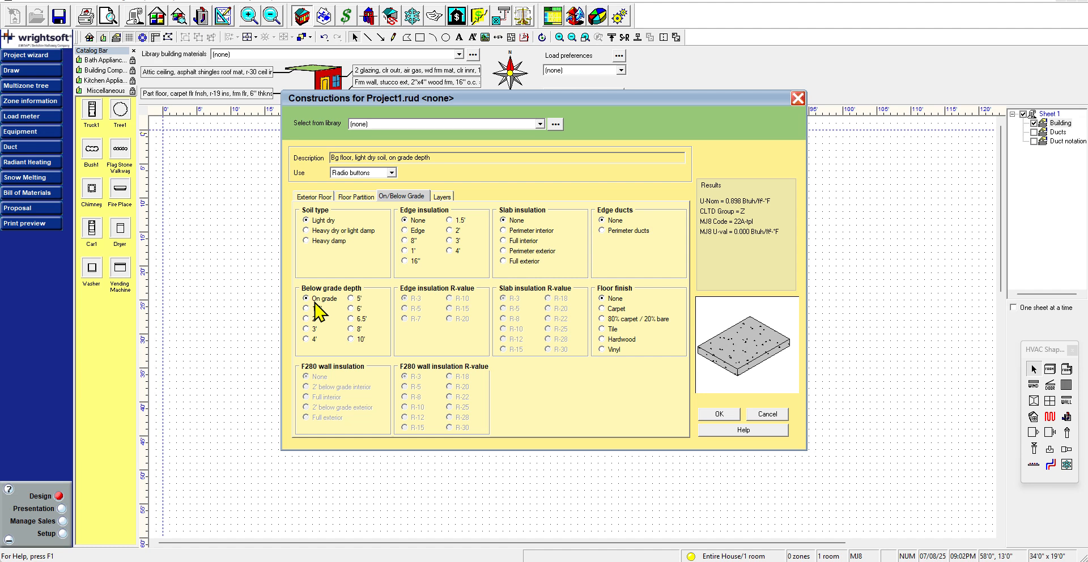
click(418, 231)
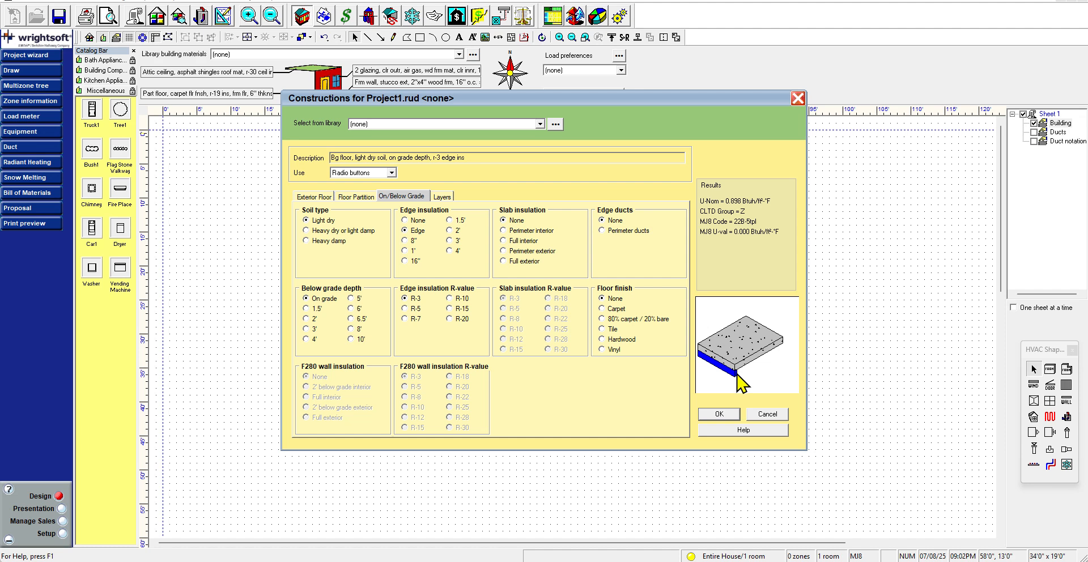
click(420, 220)
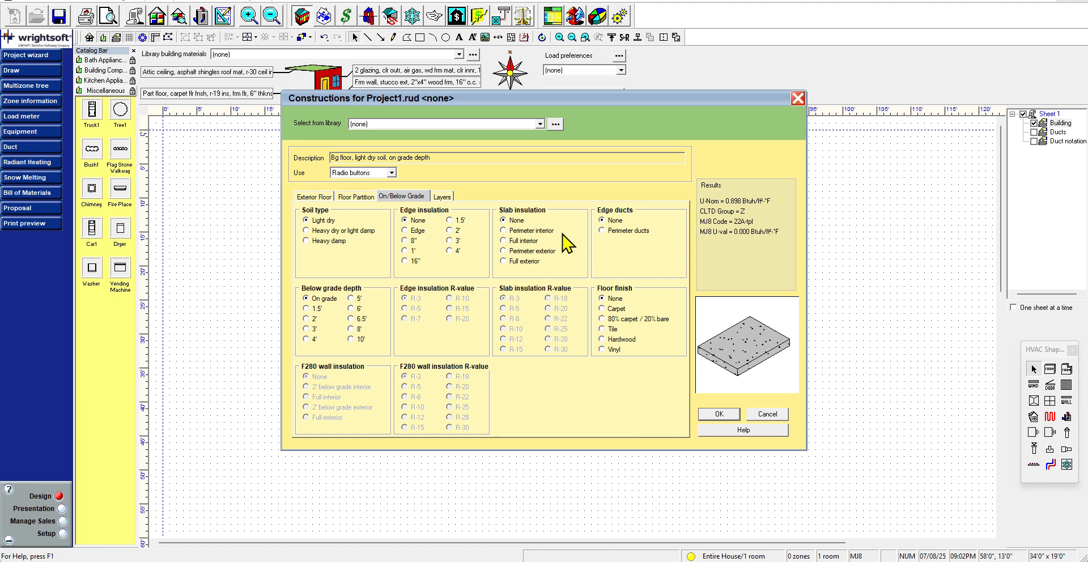
click(524, 231)
click(527, 241)
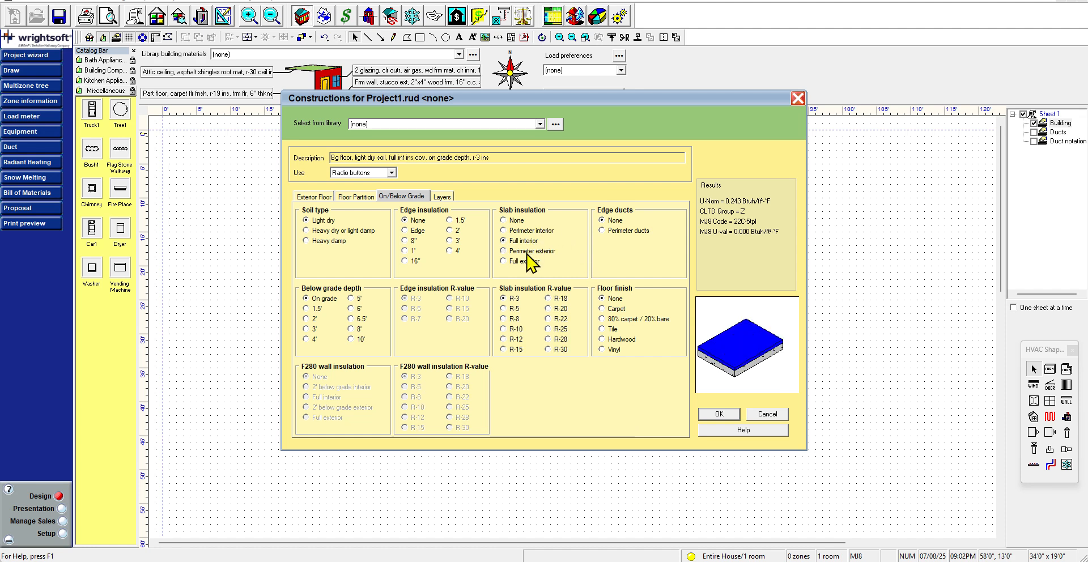
click(528, 251)
click(528, 261)
click(519, 220)
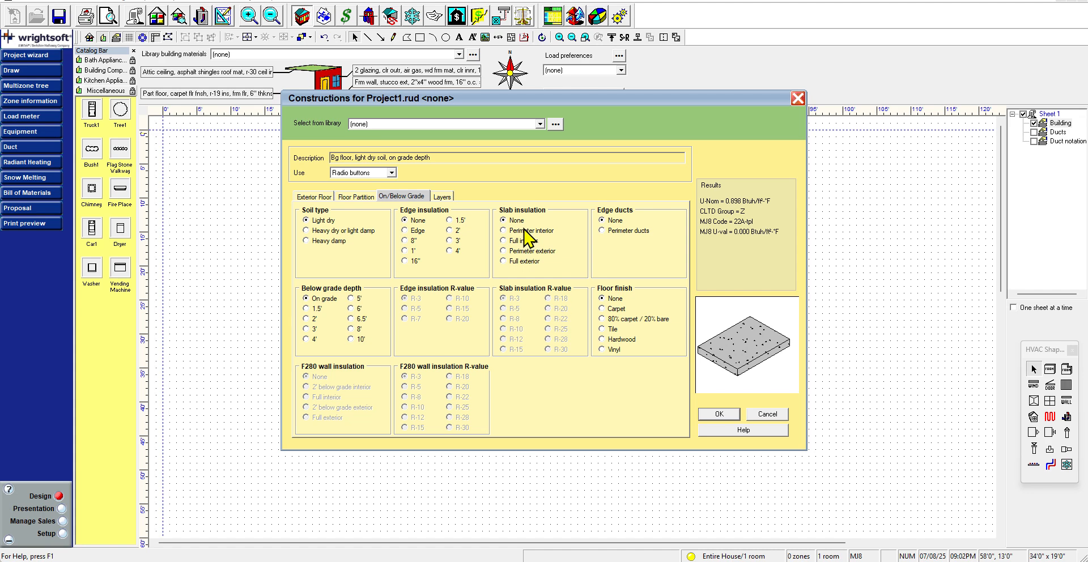
Check the slab row in the Arizona code PDF, then set the slab's floor finish to Hardwood
click(571, 561)
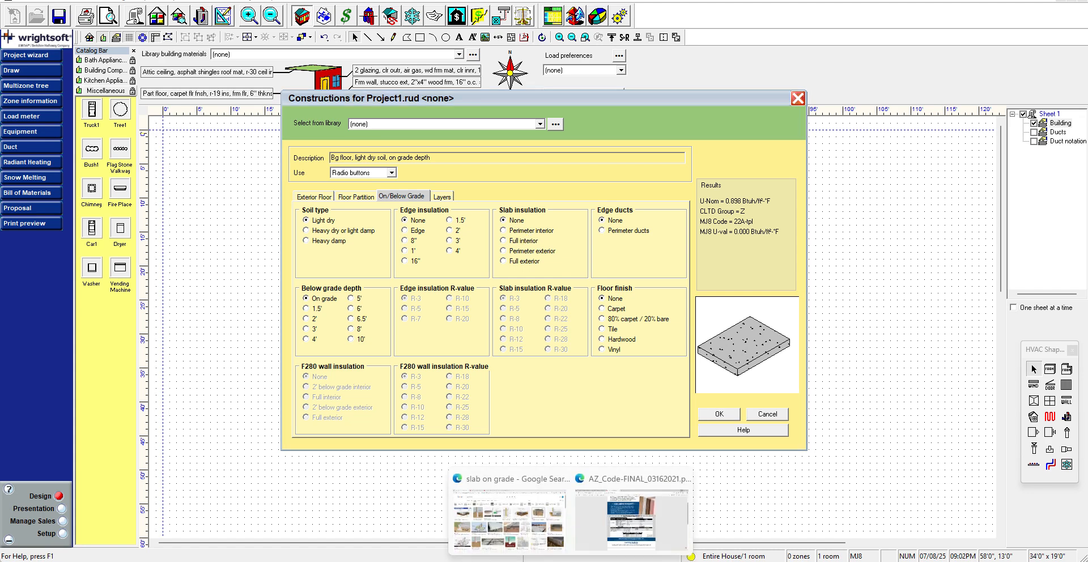
click(617, 532)
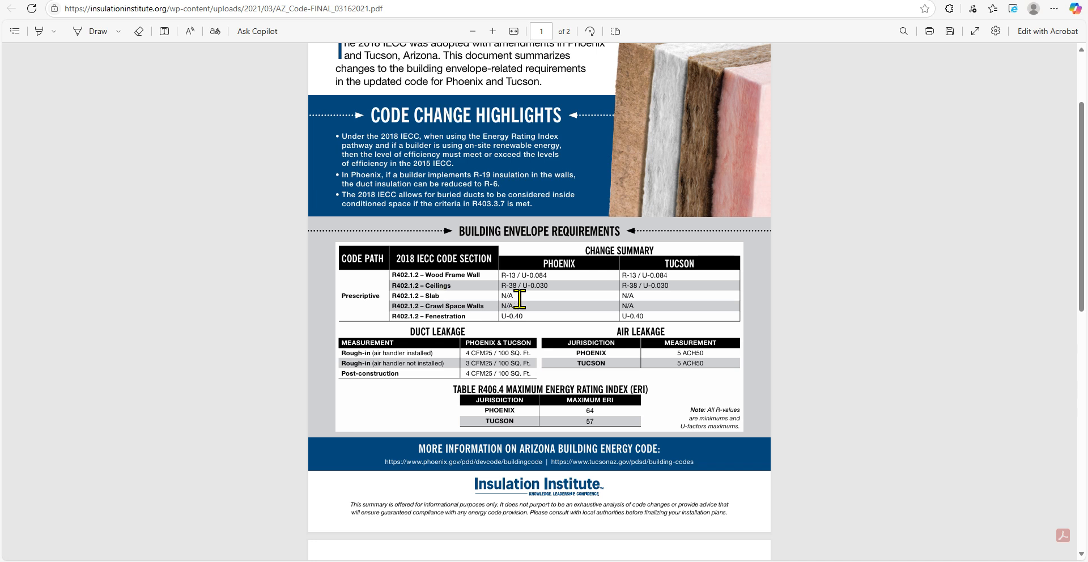
drag(520, 300, 391, 299)
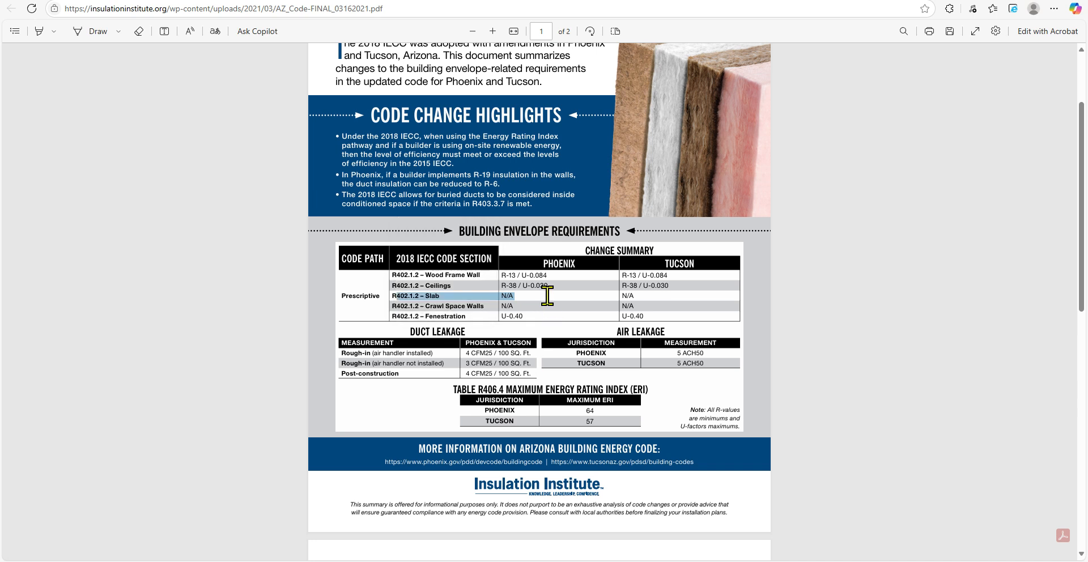
click(547, 297)
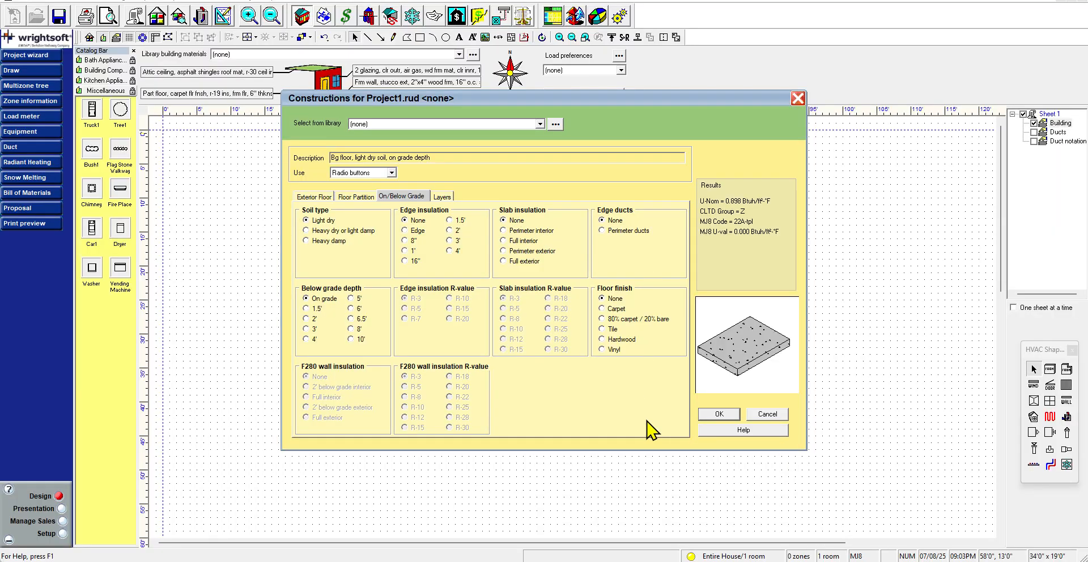
click(632, 340)
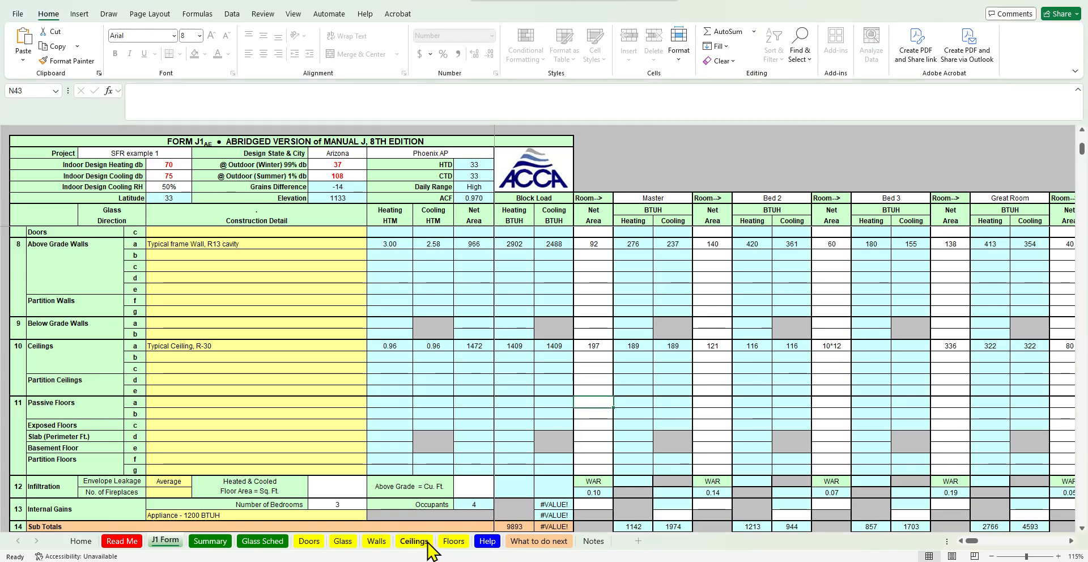
Open the spreadsheet's Floors sheet and examine the Table 4A floor construction headings
click(452, 541)
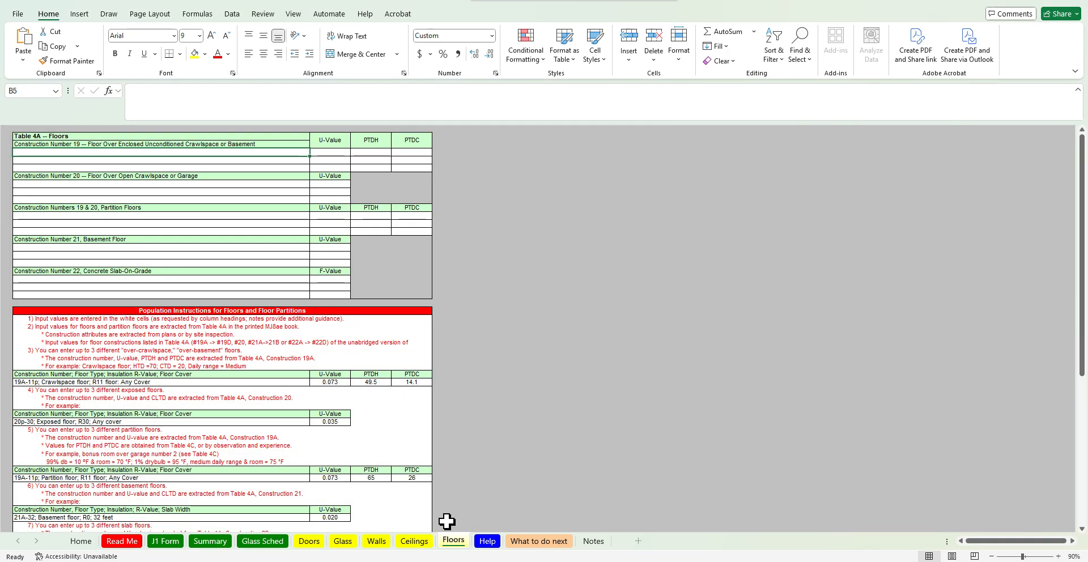
click(334, 161)
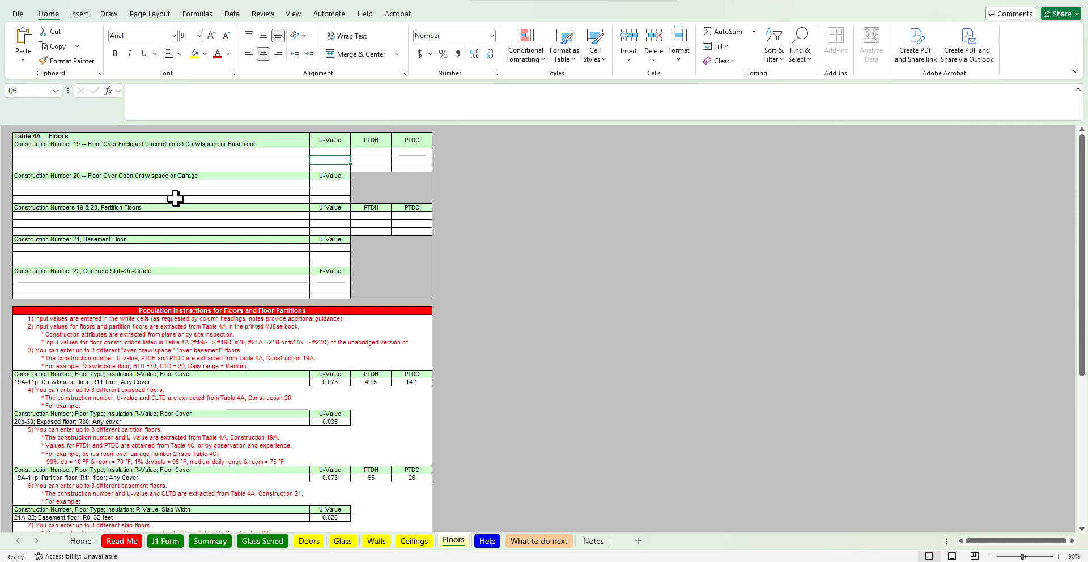
click(175, 145)
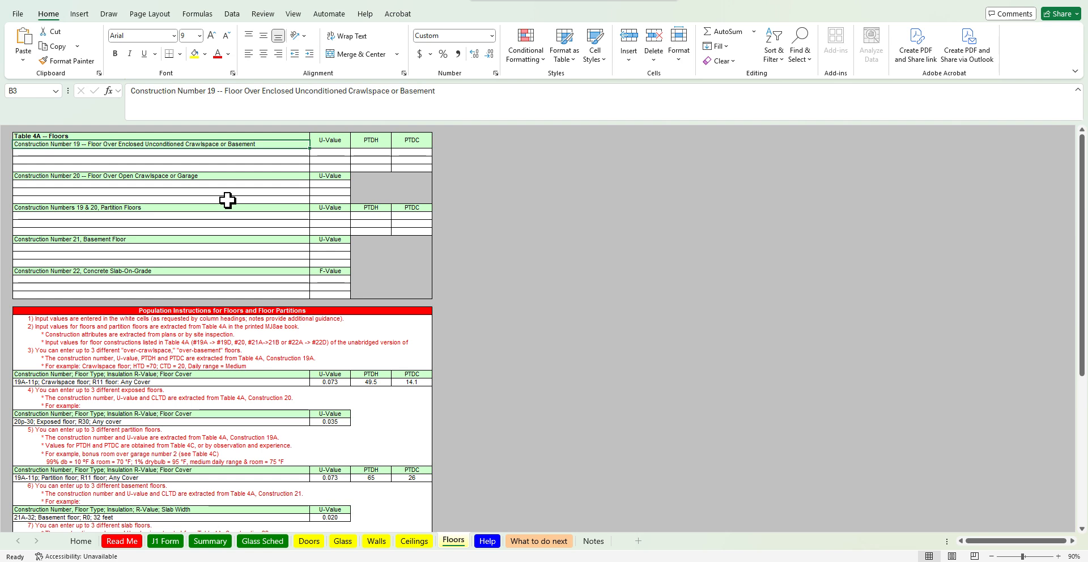
click(228, 177)
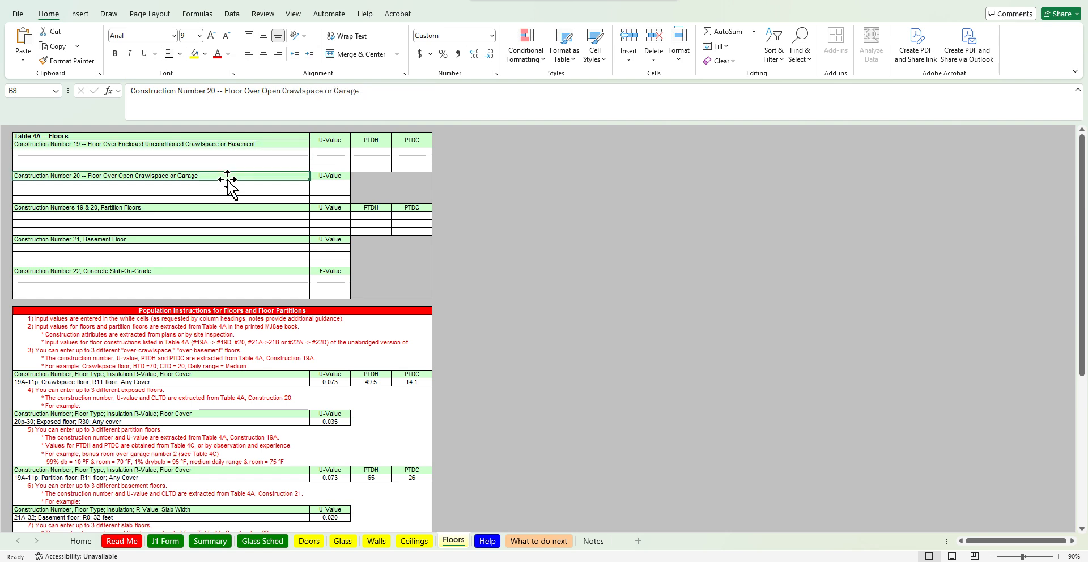
click(212, 208)
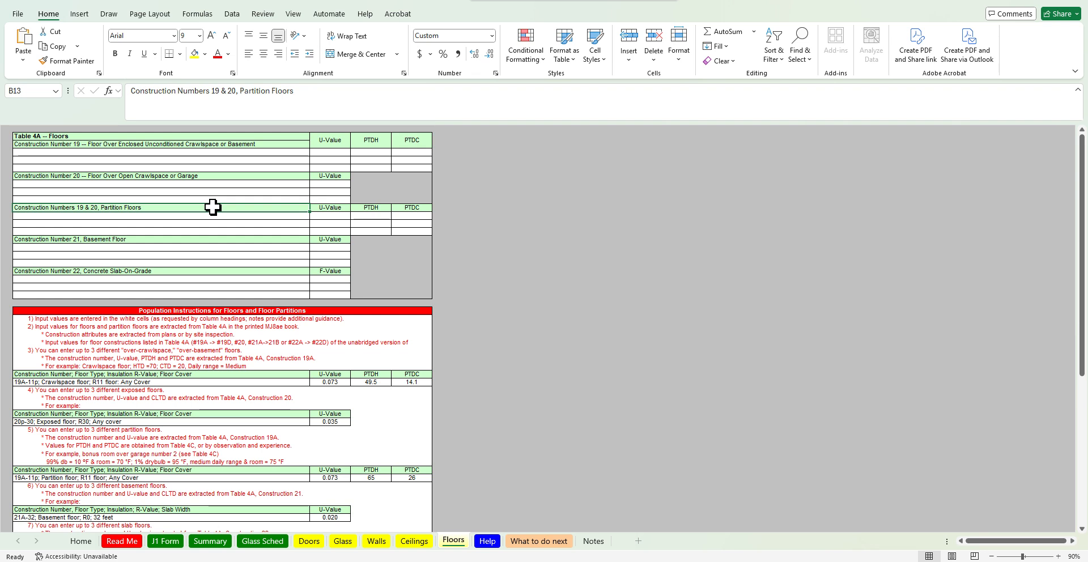
click(166, 238)
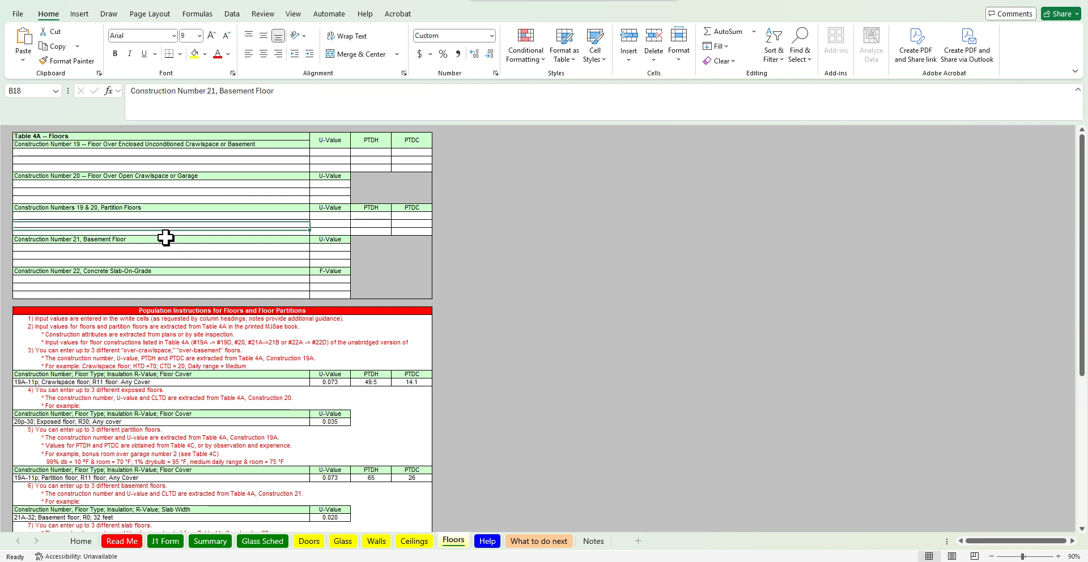
click(165, 278)
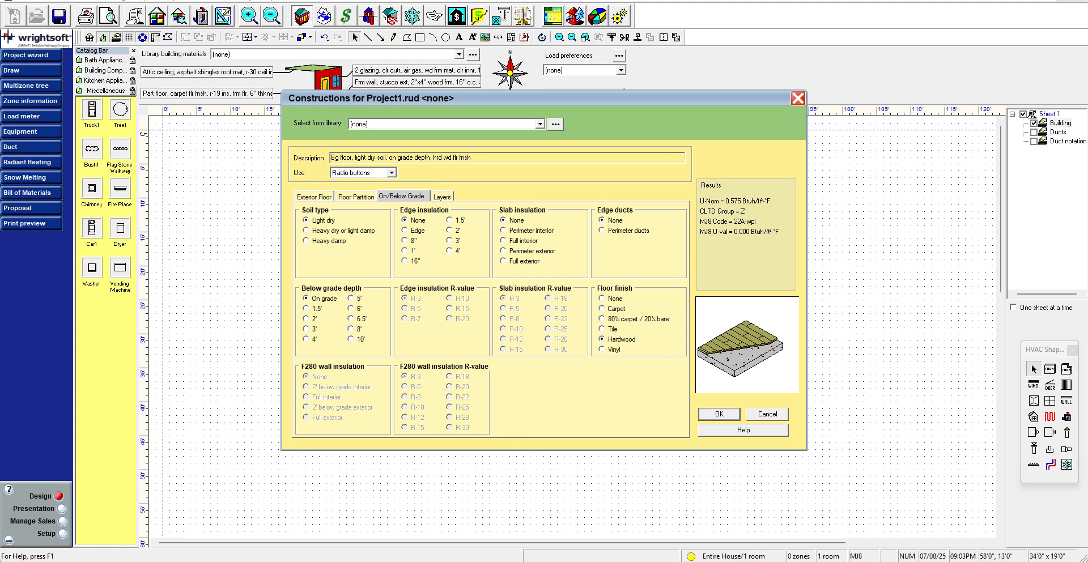
Compare the spreadsheet's slab floor example with the slab construction results in Wrightsoft
click(647, 561)
scroll(433, 454, down, 3)
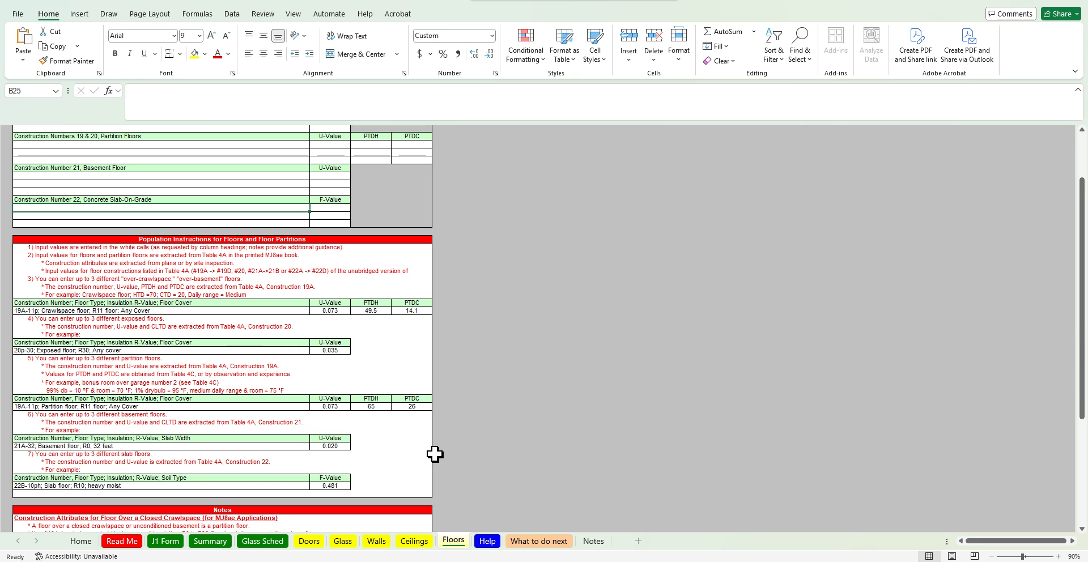
click(133, 485)
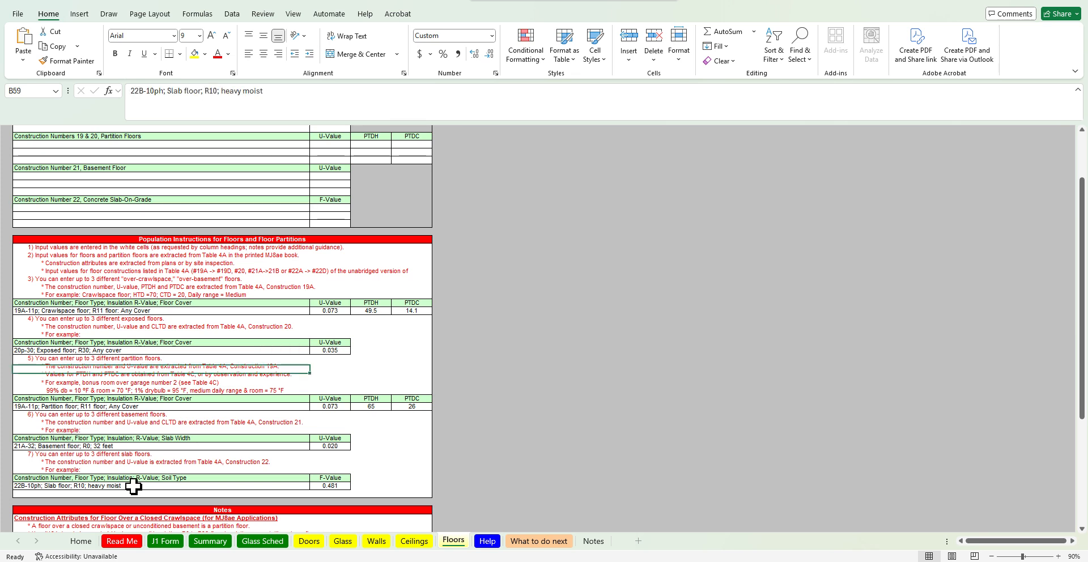
click(652, 561)
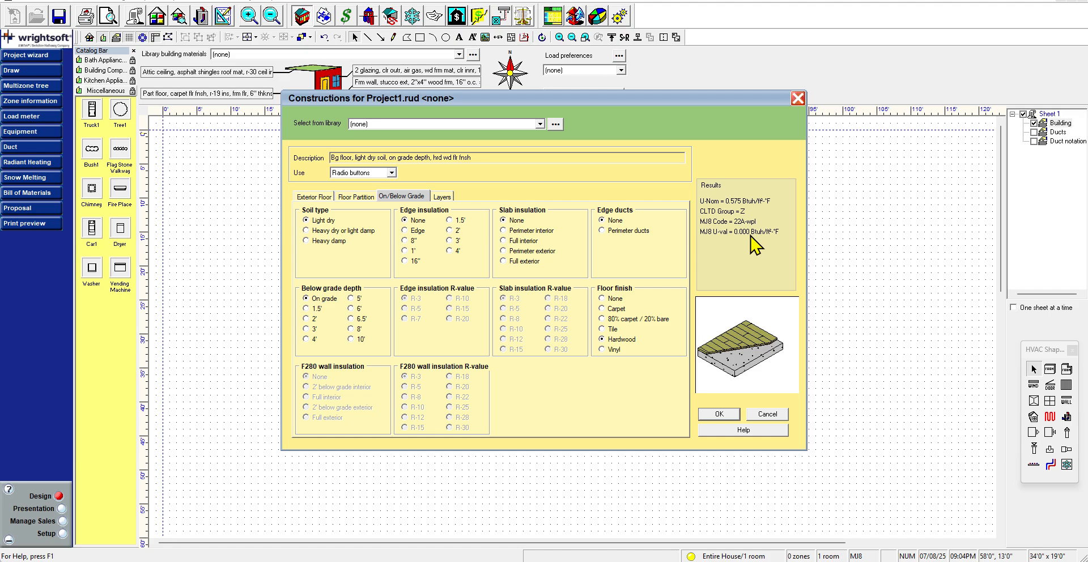
key(alt+Tab)
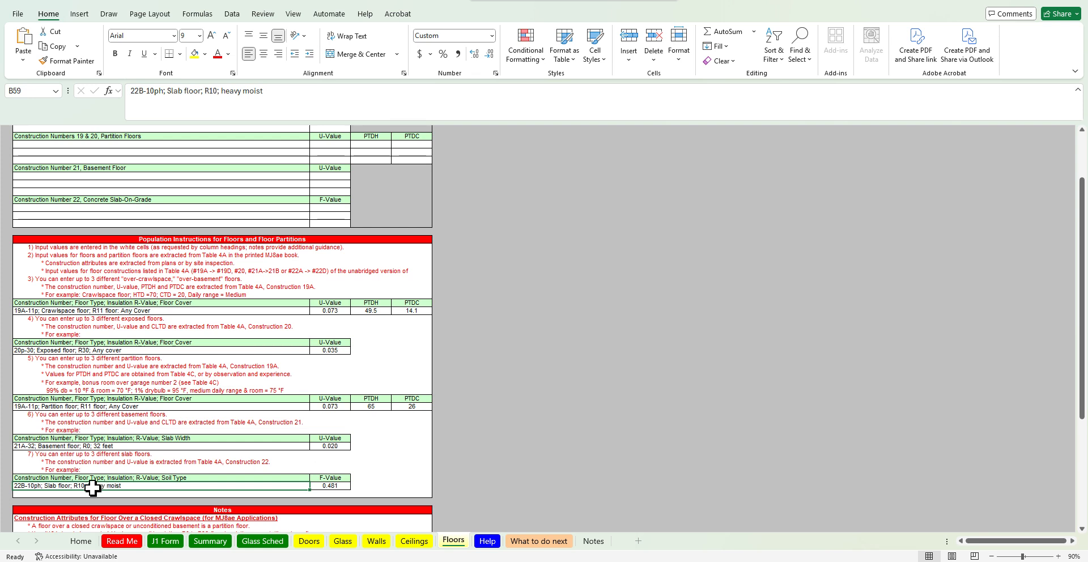
click(705, 561)
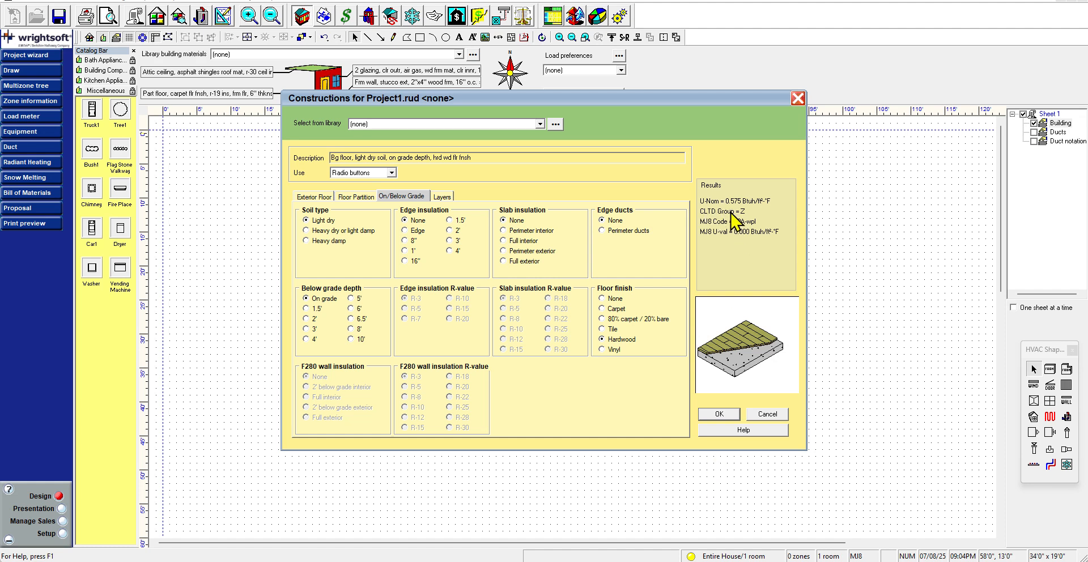
click(716, 561)
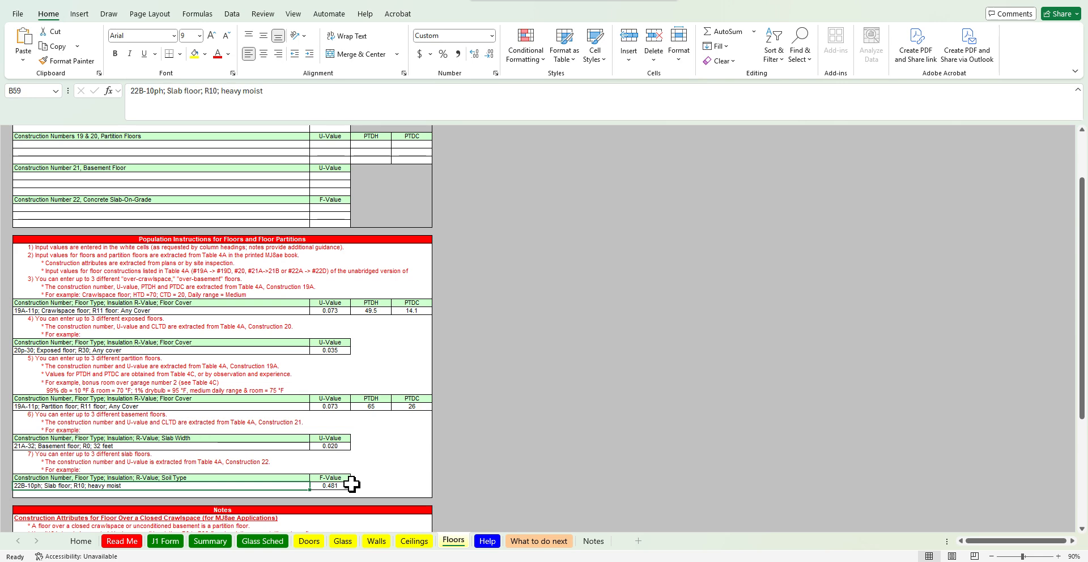
scroll(351, 484, down, 9)
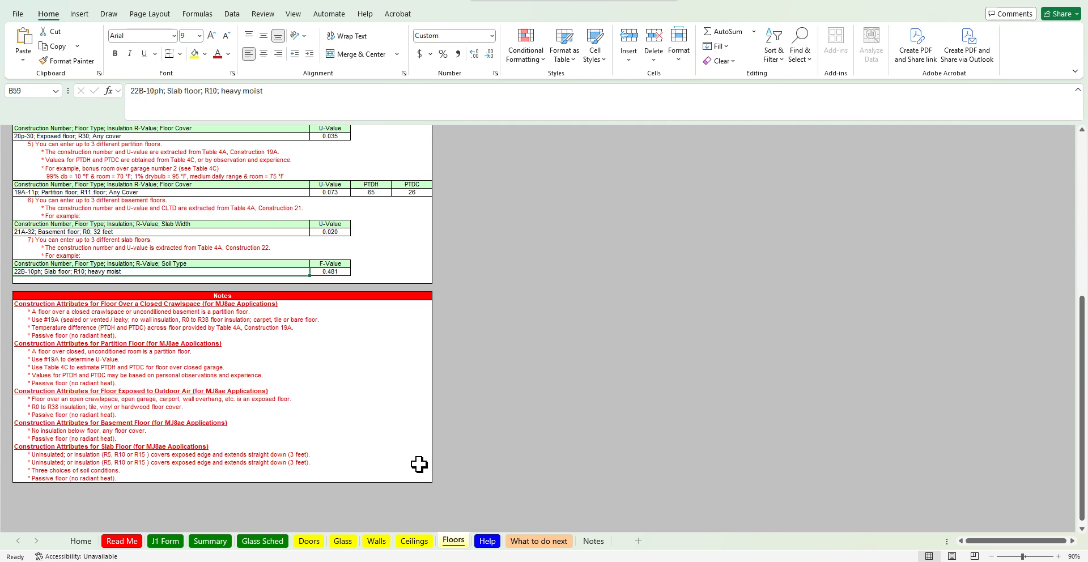
scroll(418, 463, up, 6)
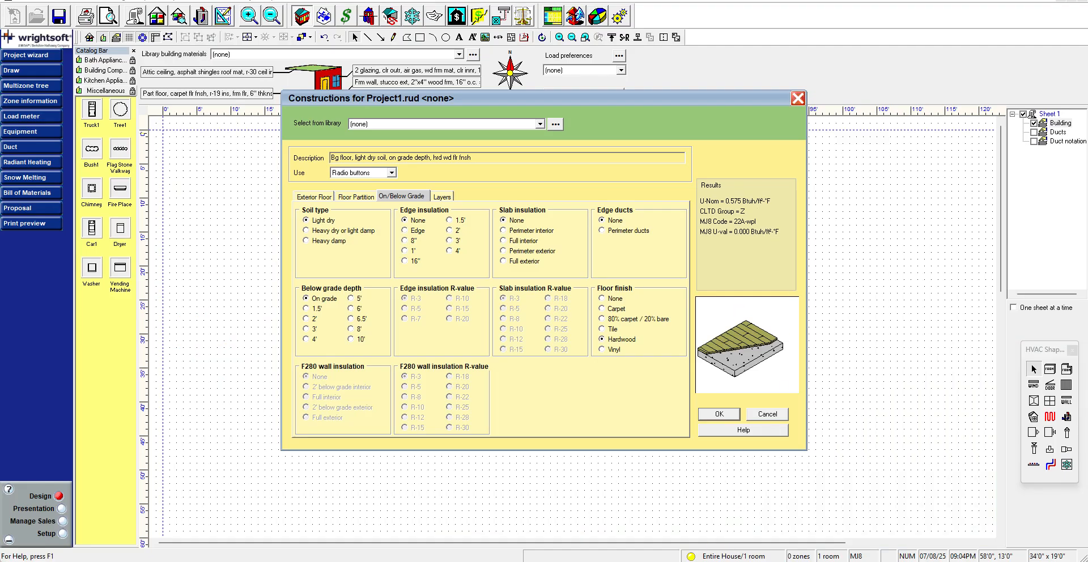
click(631, 539)
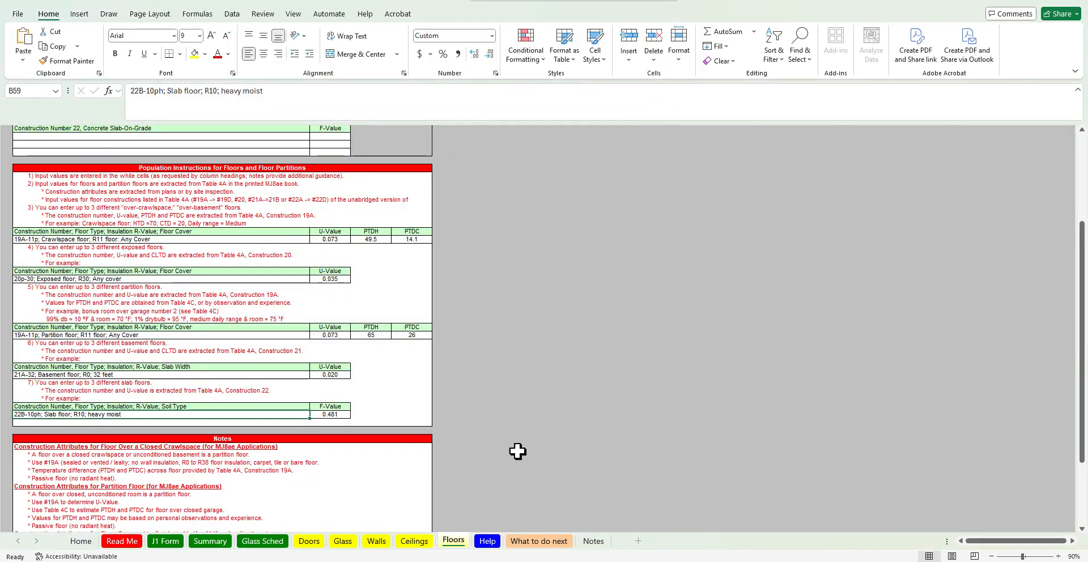
Add a Concrete Slab-On-Grade construction to Table 4A named Typical Phoenix slab on grade with an F-value of 0.575
scroll(521, 436, up, 6)
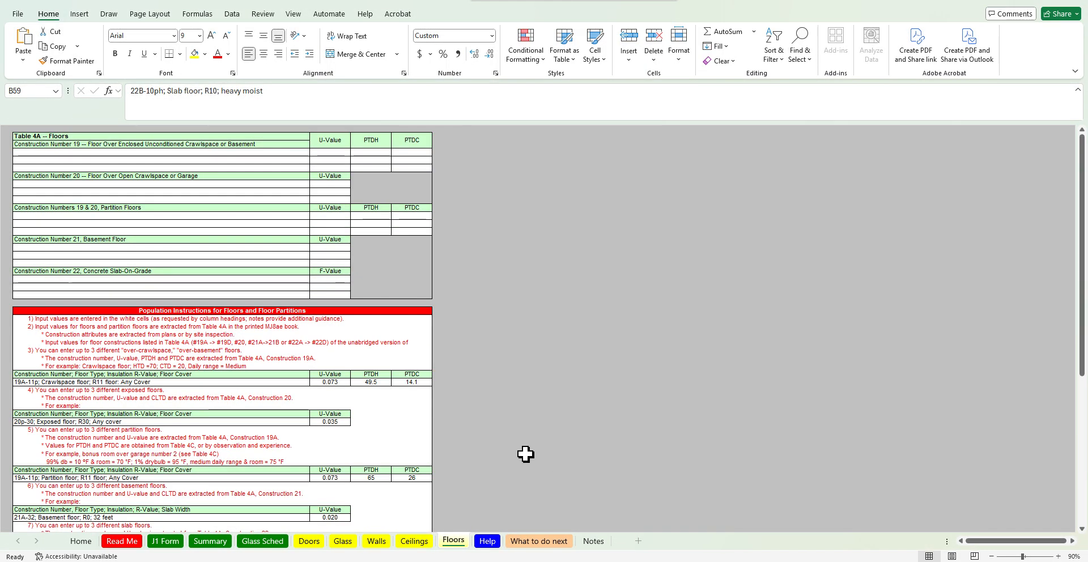
click(340, 279)
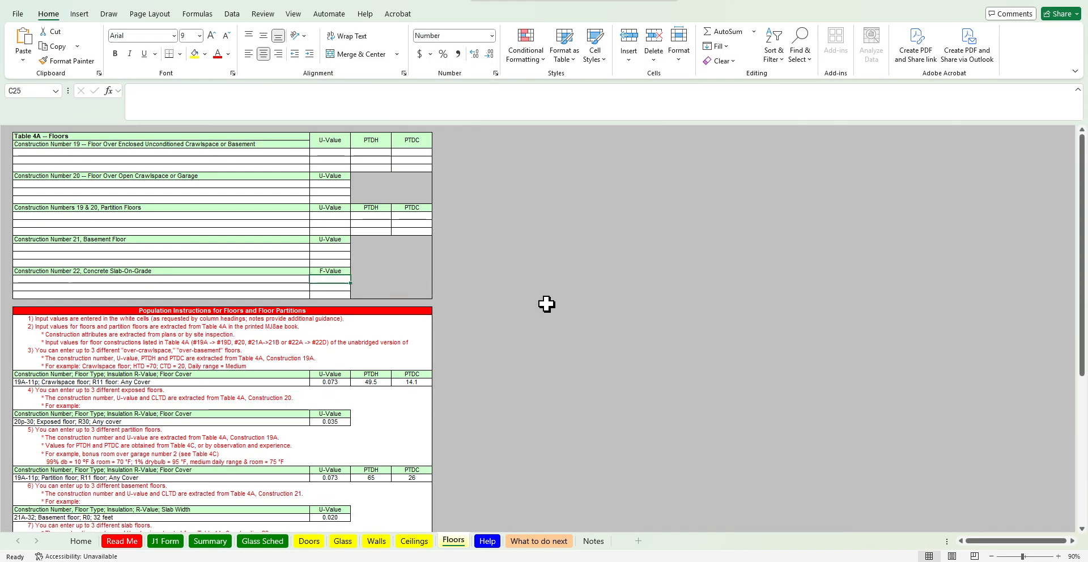
text(0.575)
key(Return)
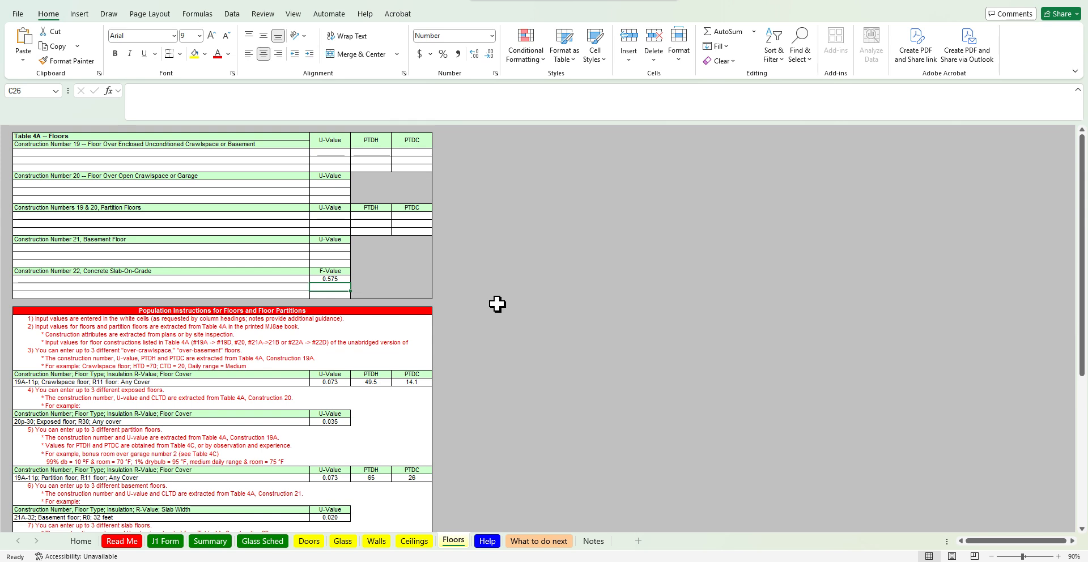
click(264, 280)
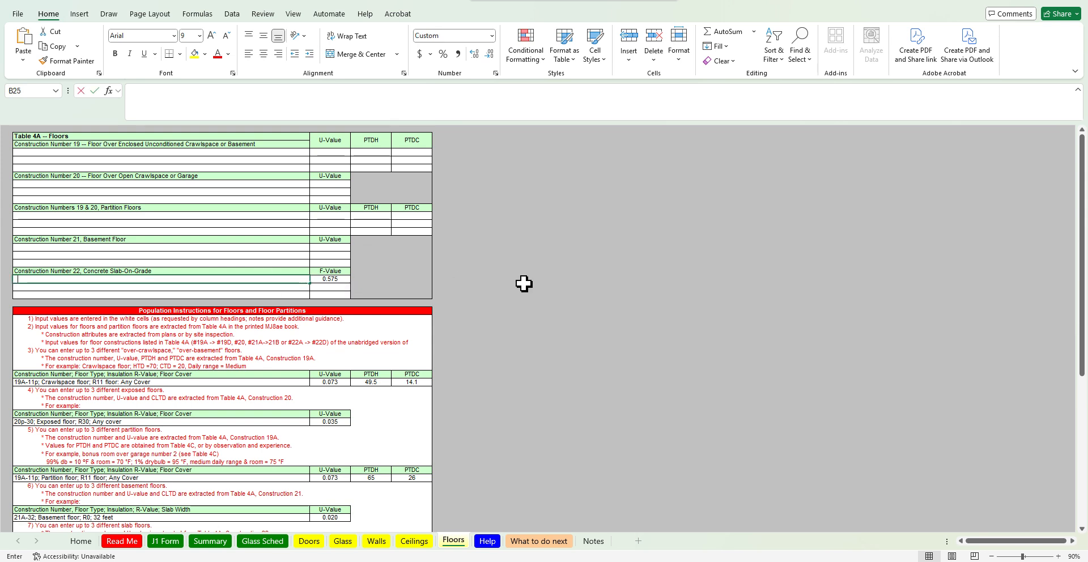
text(Typical Ph)
text(oenix)
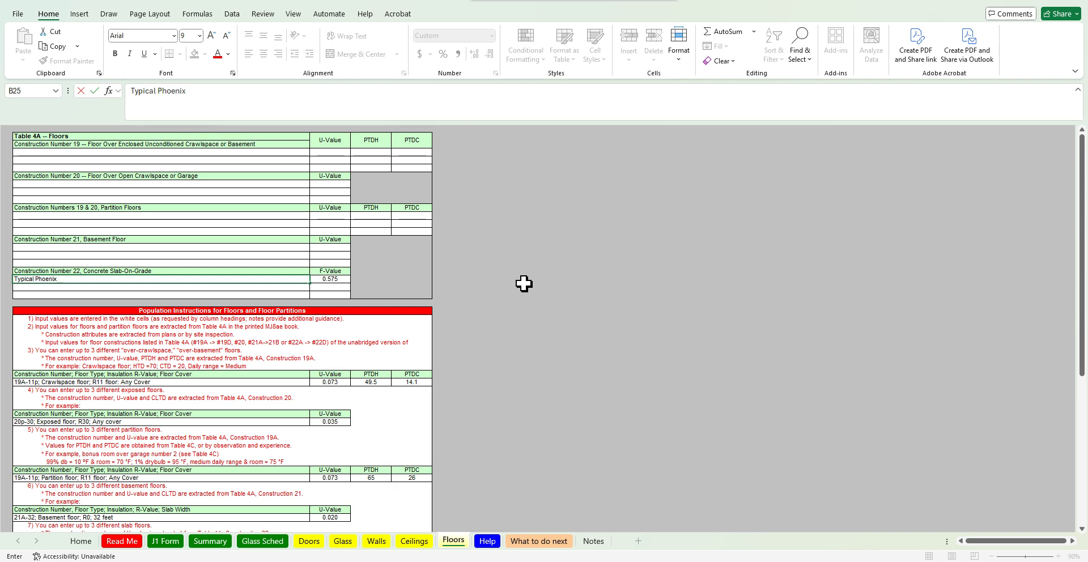
text( slab on grade)
key(Return)
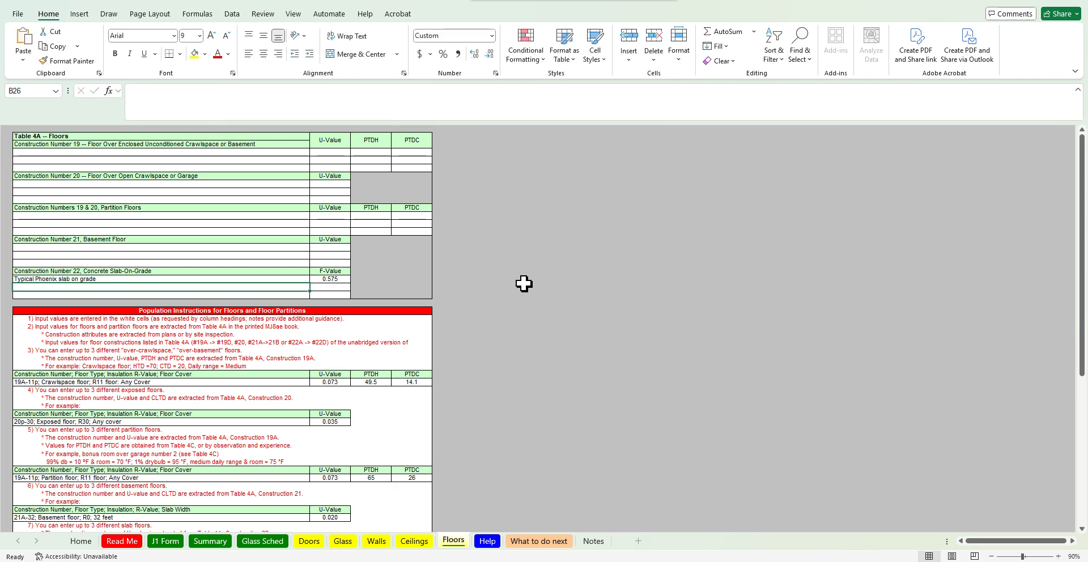
On the J1 Form, choose Typical Phoenix slab on grade as the slab (perimeter) construction
click(165, 542)
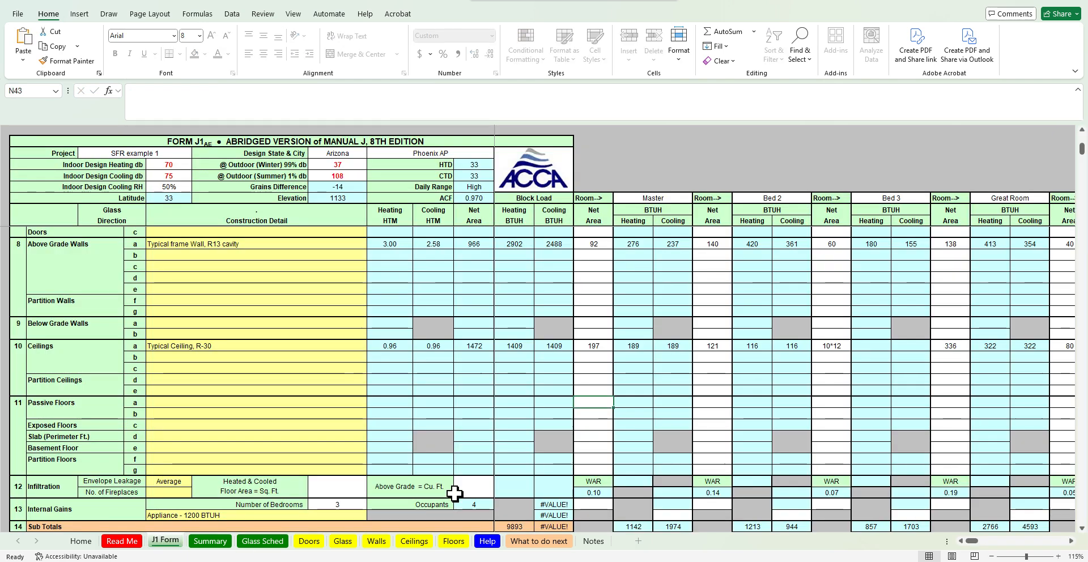
click(341, 403)
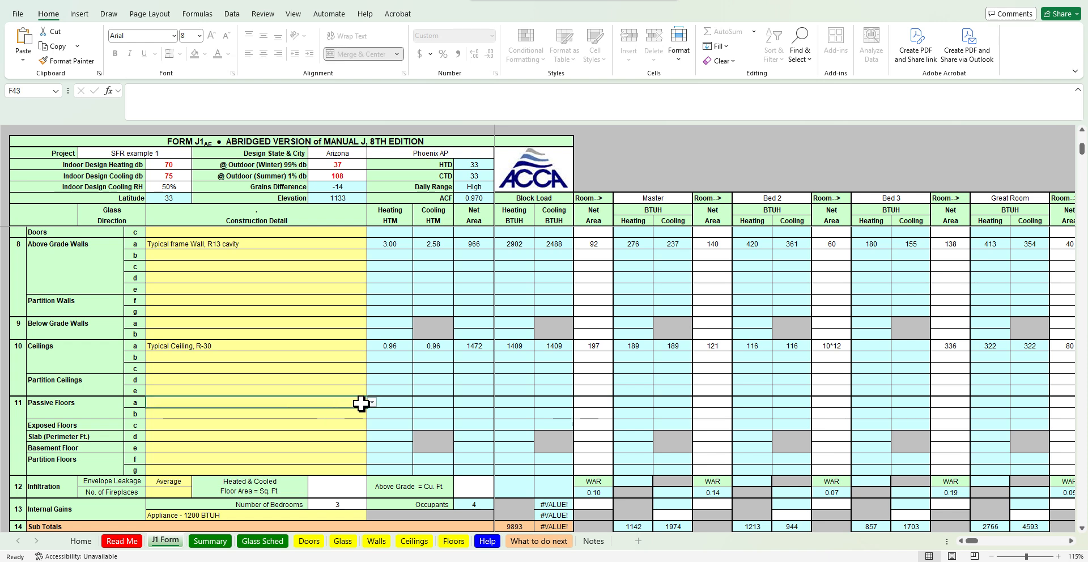
click(343, 437)
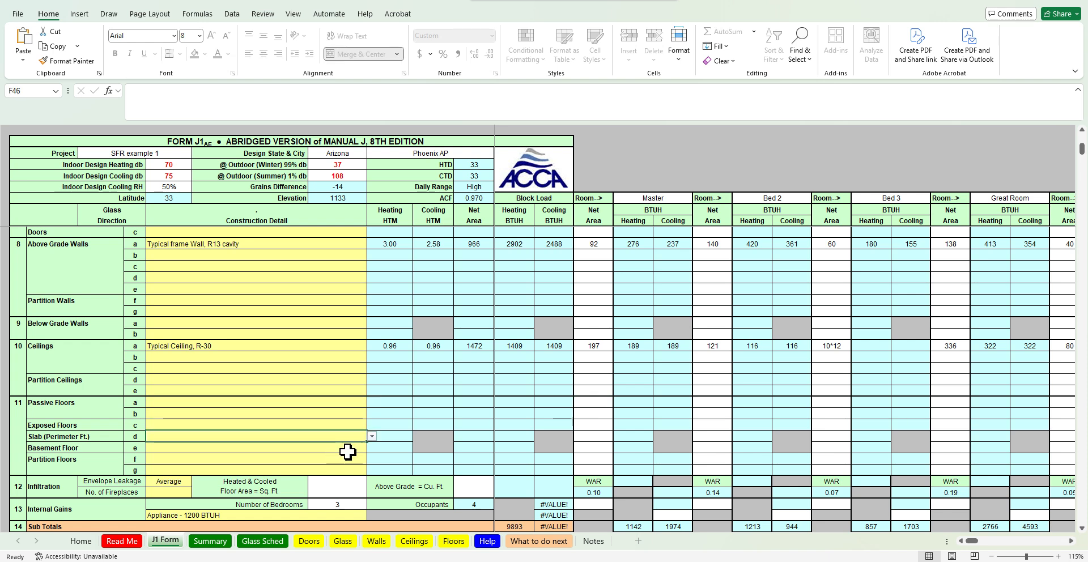
click(372, 437)
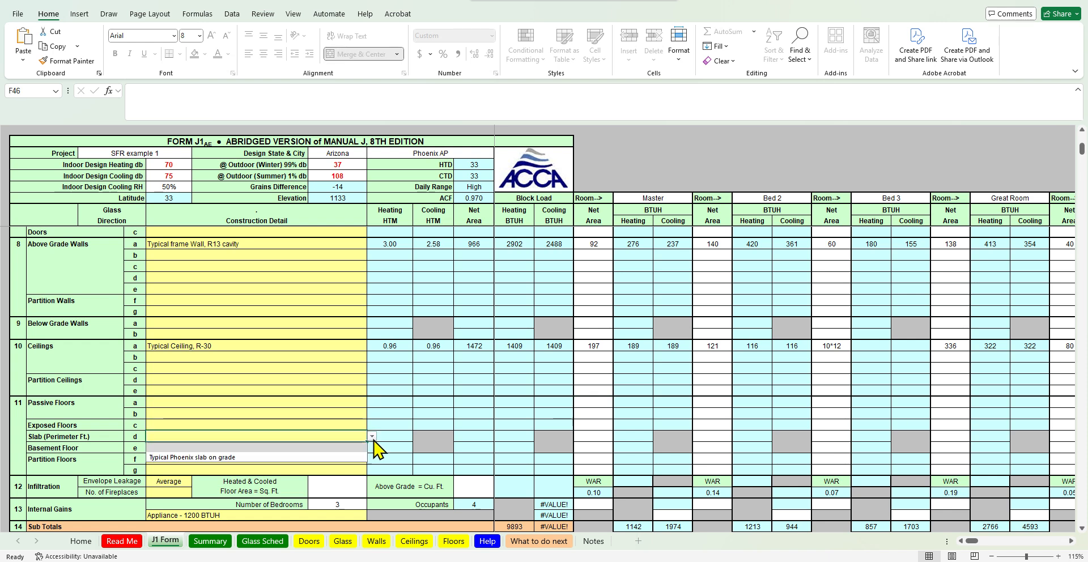
click(283, 448)
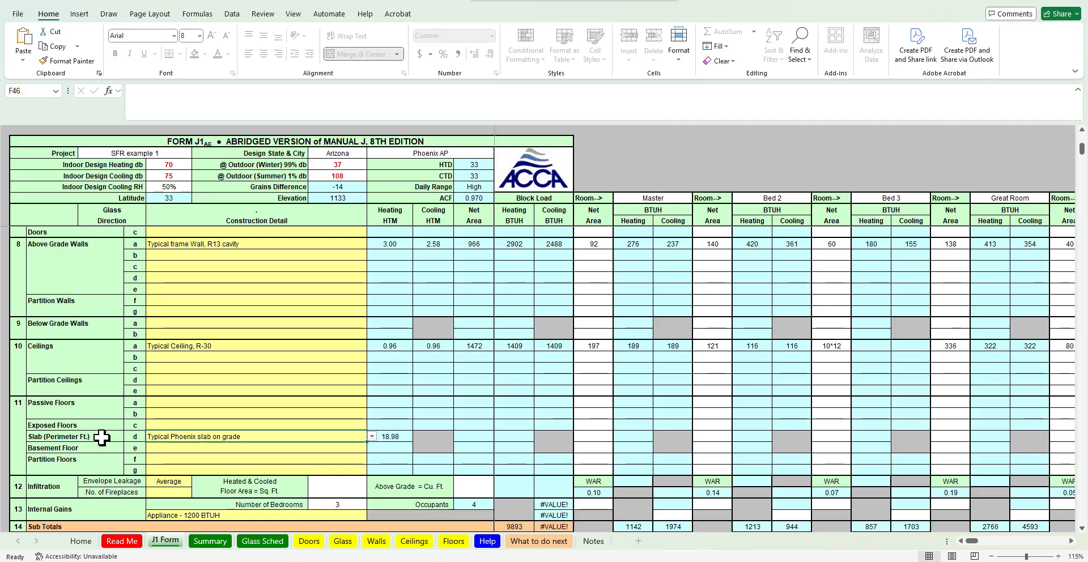
Check the floor plan and enter 16 as the Master room's slab perimeter
click(682, 561)
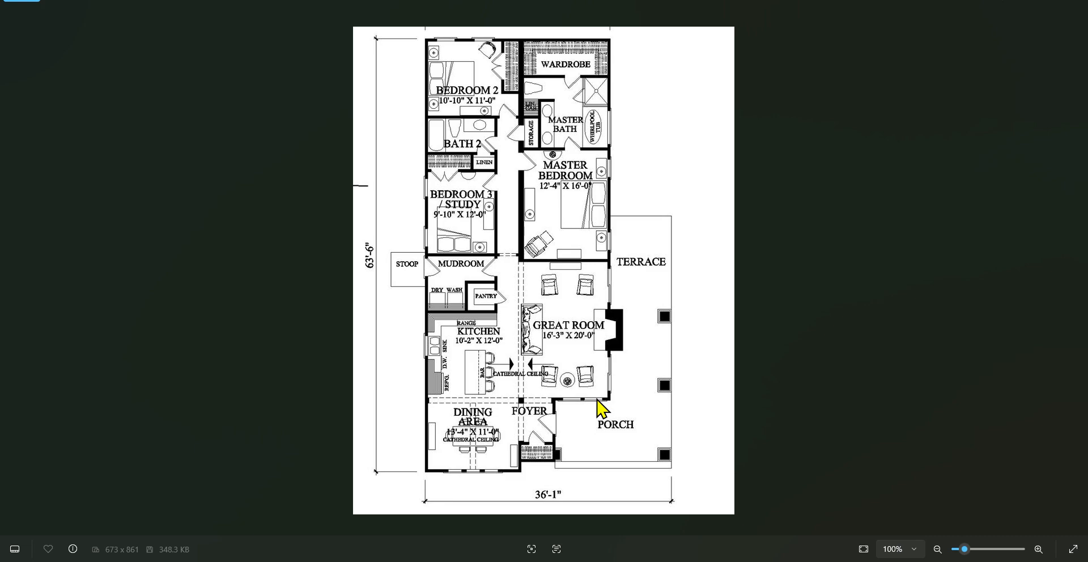
click(639, 561)
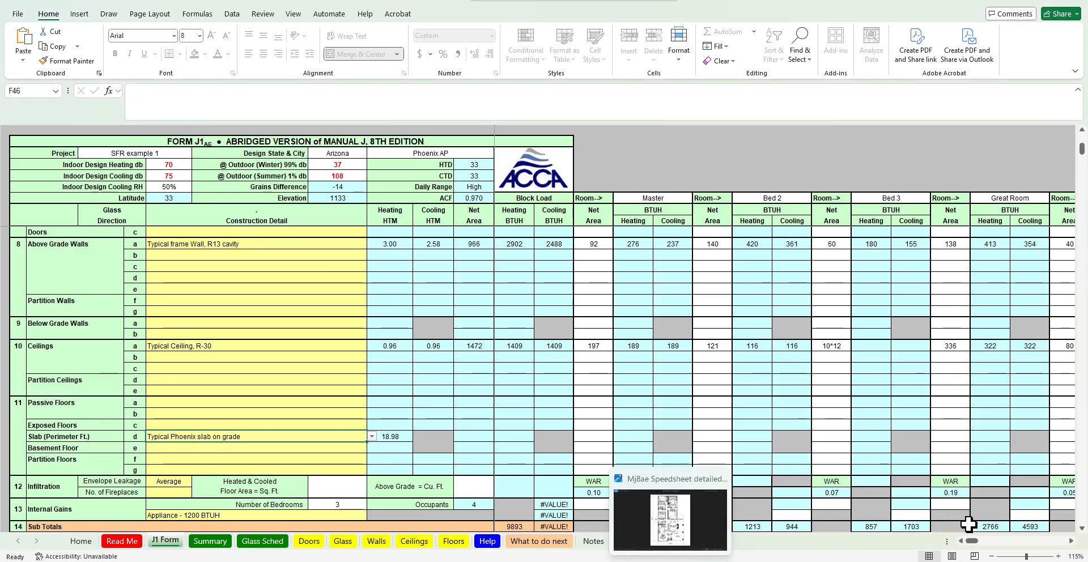
click(670, 561)
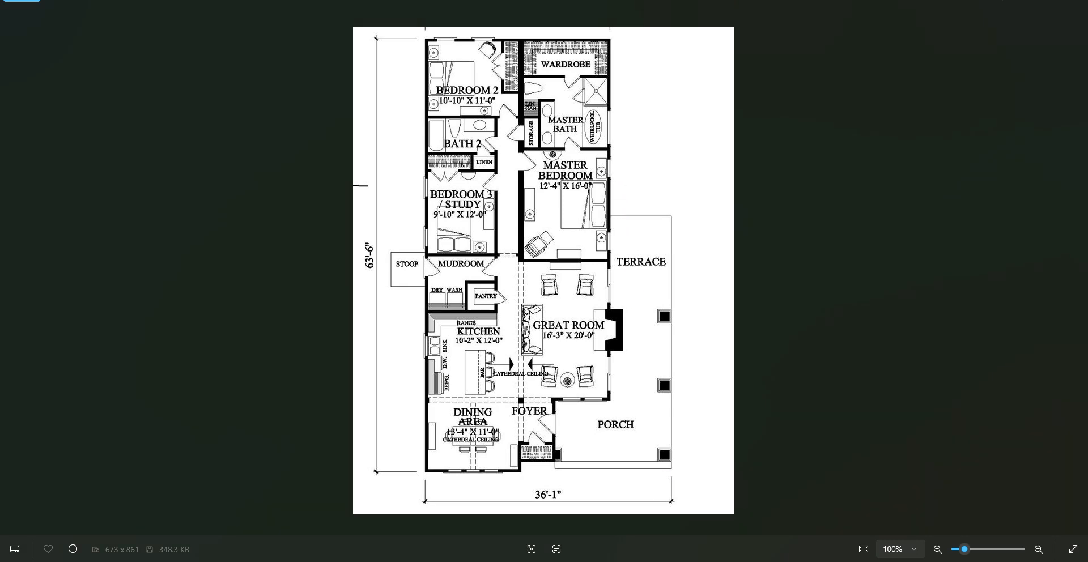
click(671, 561)
click(599, 405)
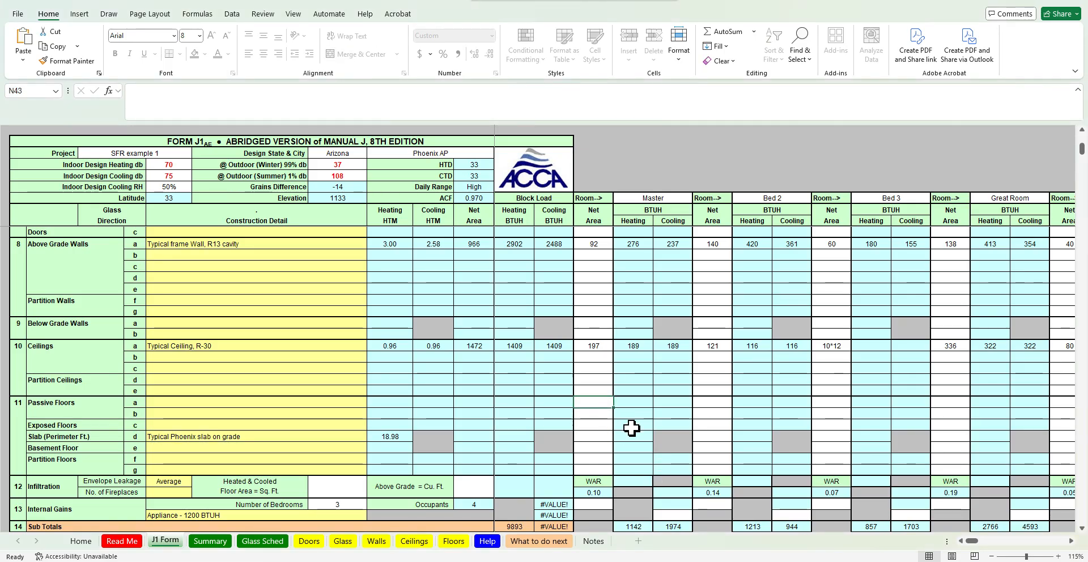
key(Down)
key(Down)
key(Down)
text(16)
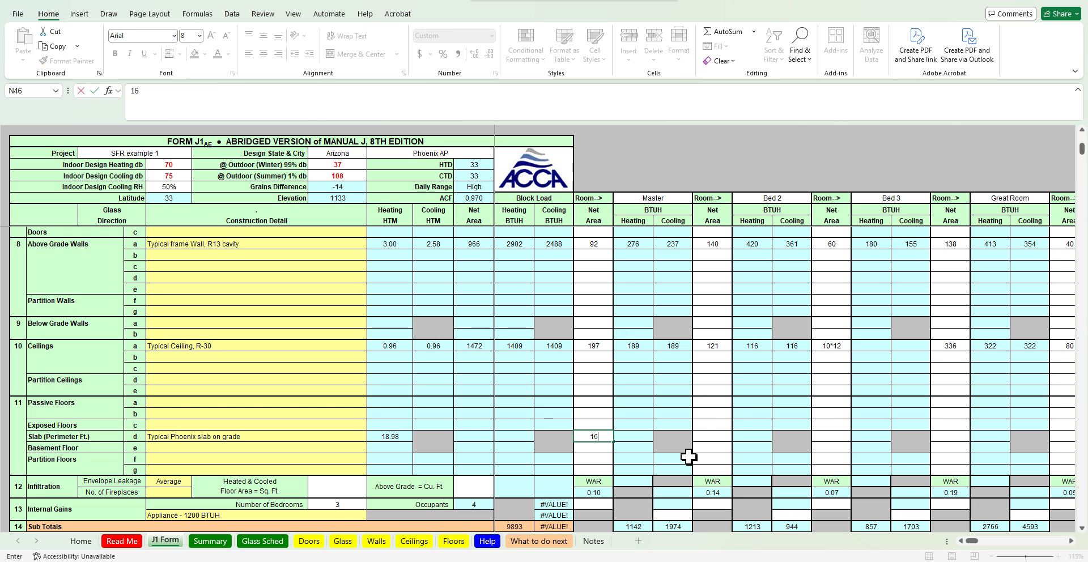
key(Right)
key(Right)
key(Right)
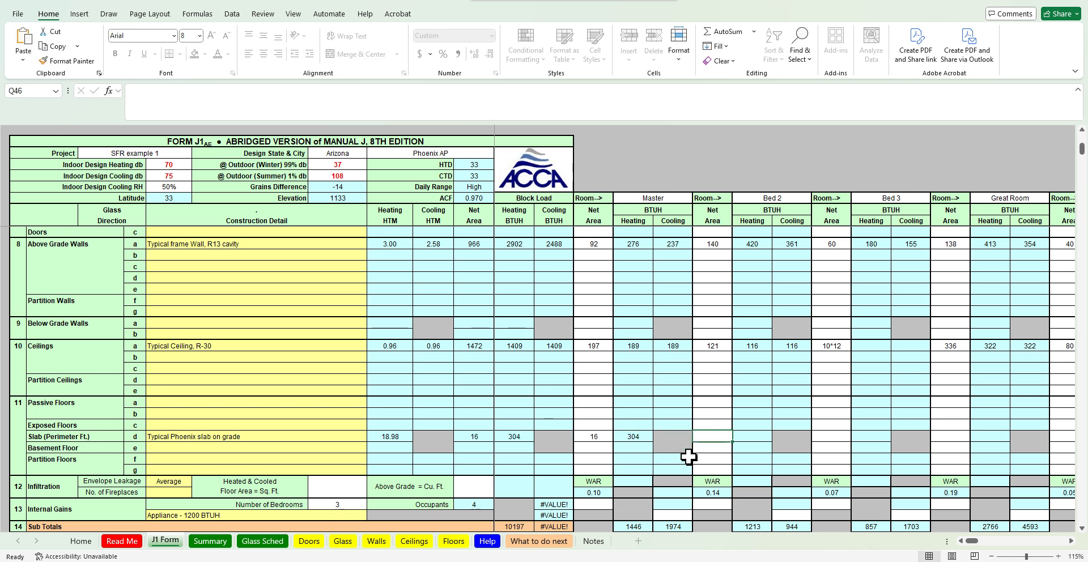
Check the floor plan and enter Bed 2's slab perimeter as =11+11
key(alt+Tab)
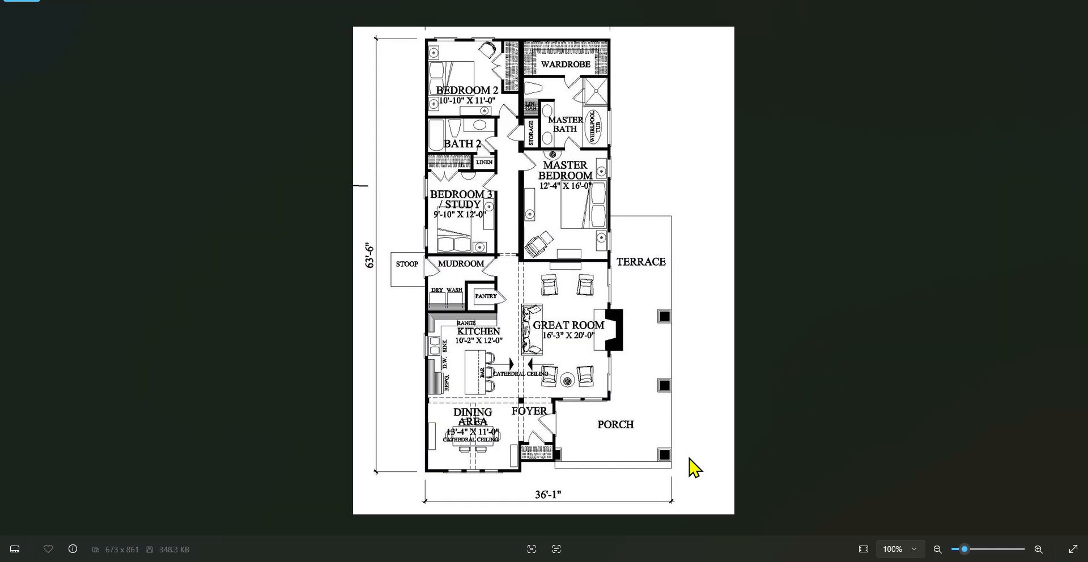
key(alt+Tab)
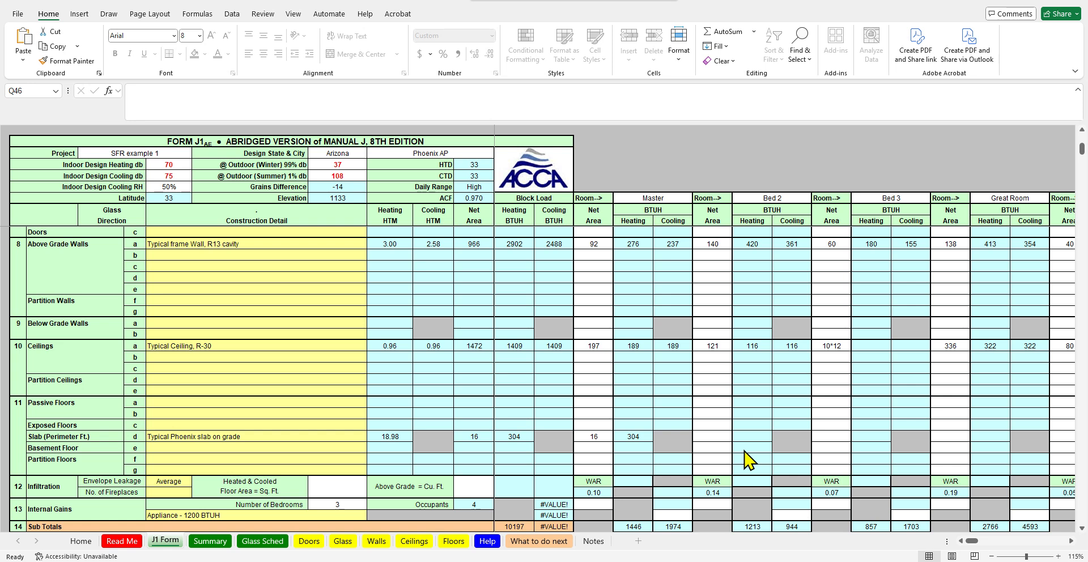
key(alt+Tab)
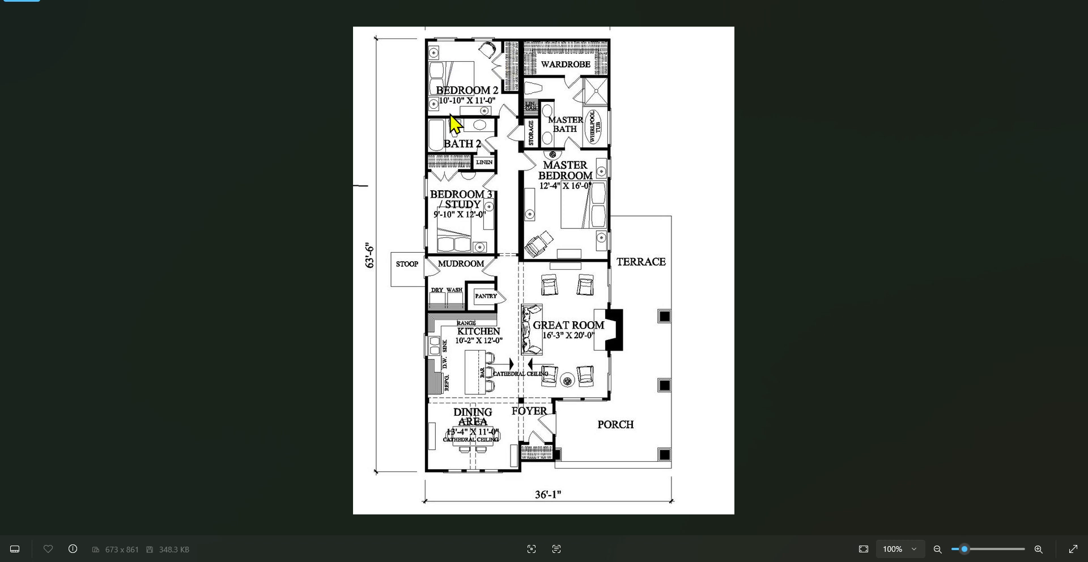
key(alt+Tab)
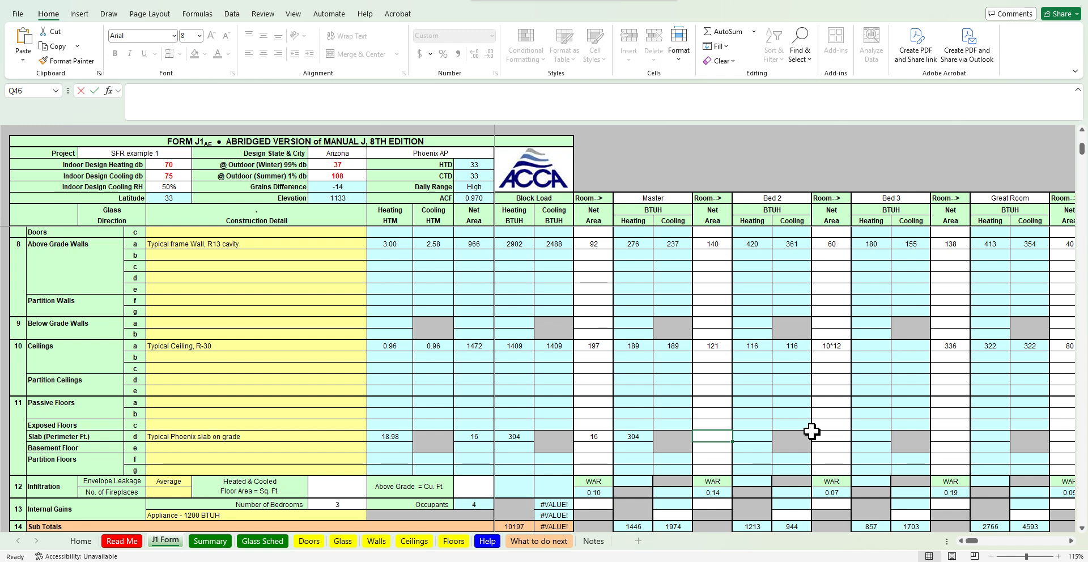
text(22)
key(Tab)
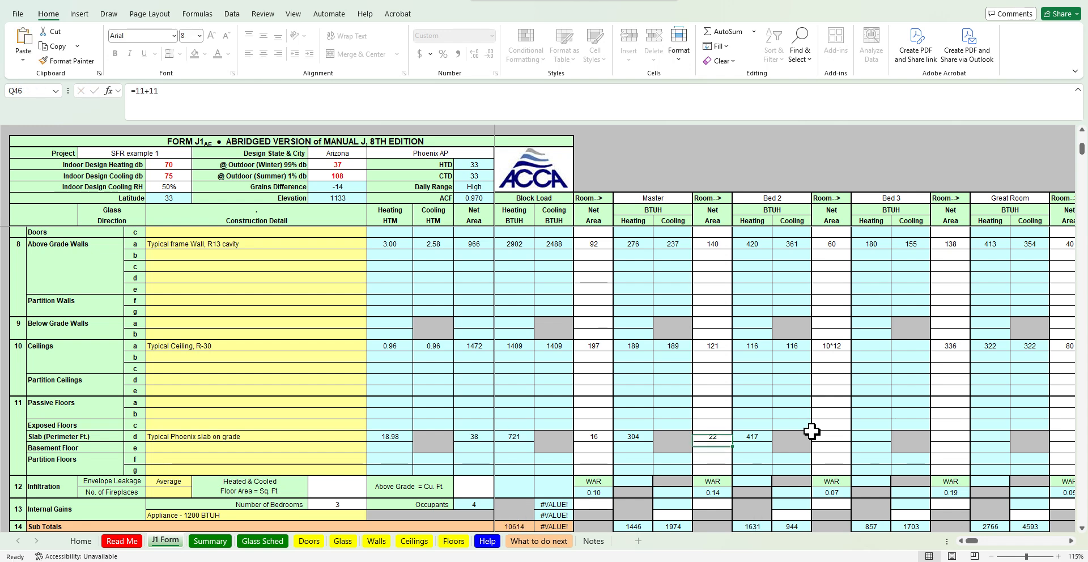
key(Tab)
key(Tab)
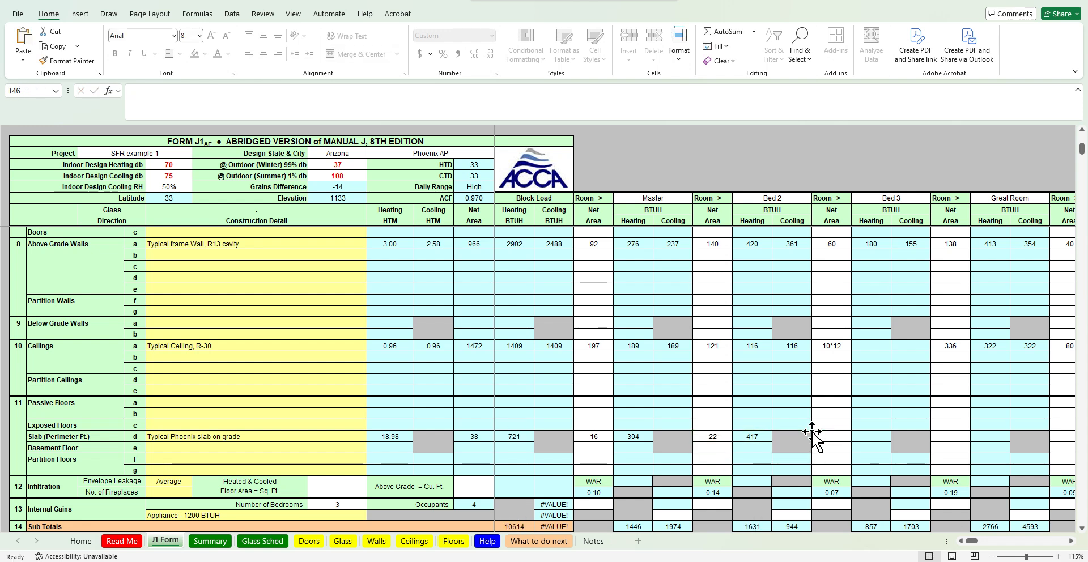
Check the floor plan and enter 10 as Bed 3's slab perimeter
key(alt+Tab)
key(alt+Tab)
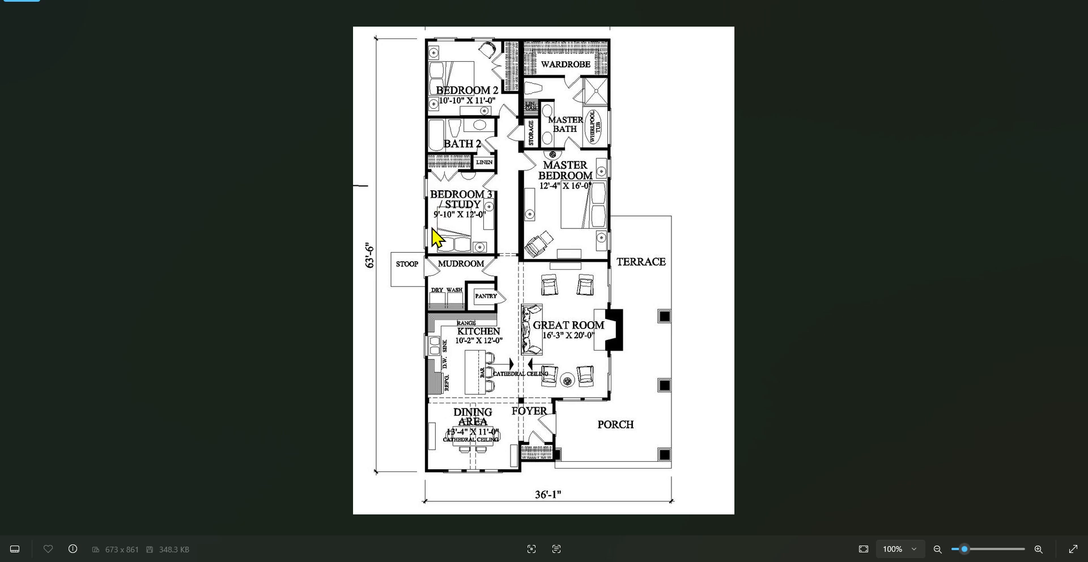
key(alt+Tab)
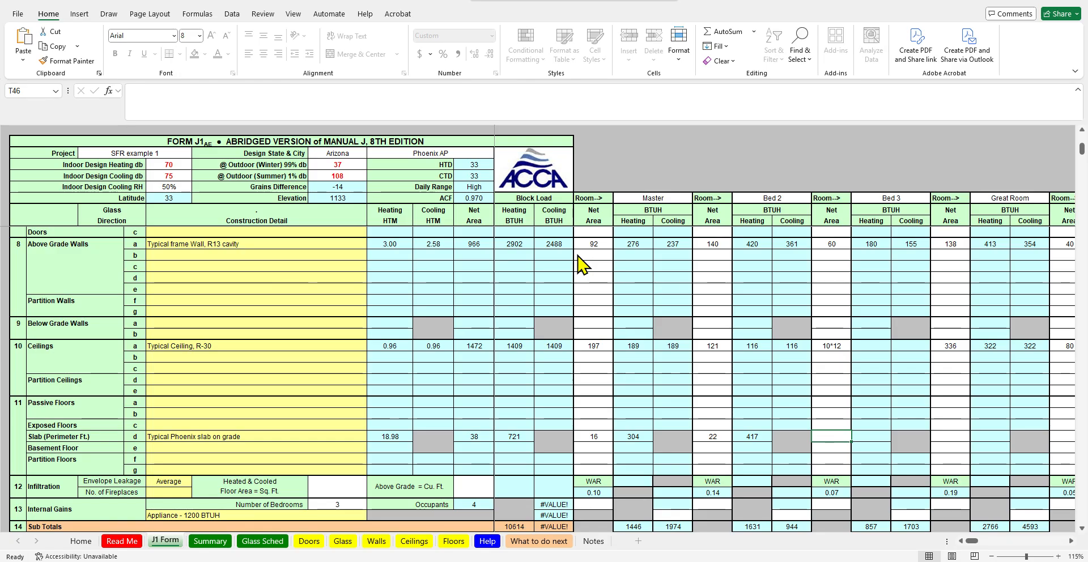
text(10)
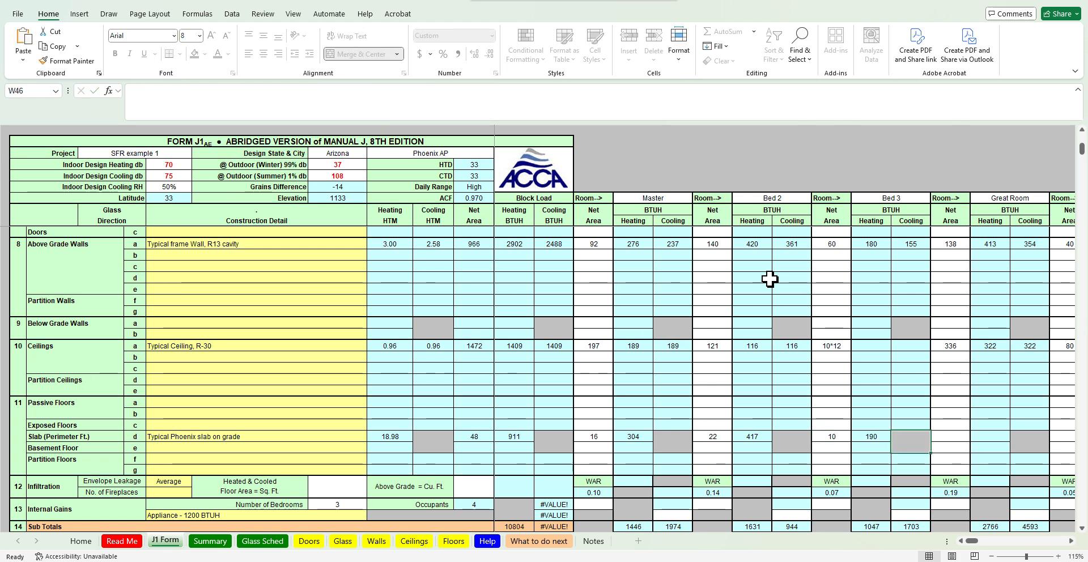
key(Tab)
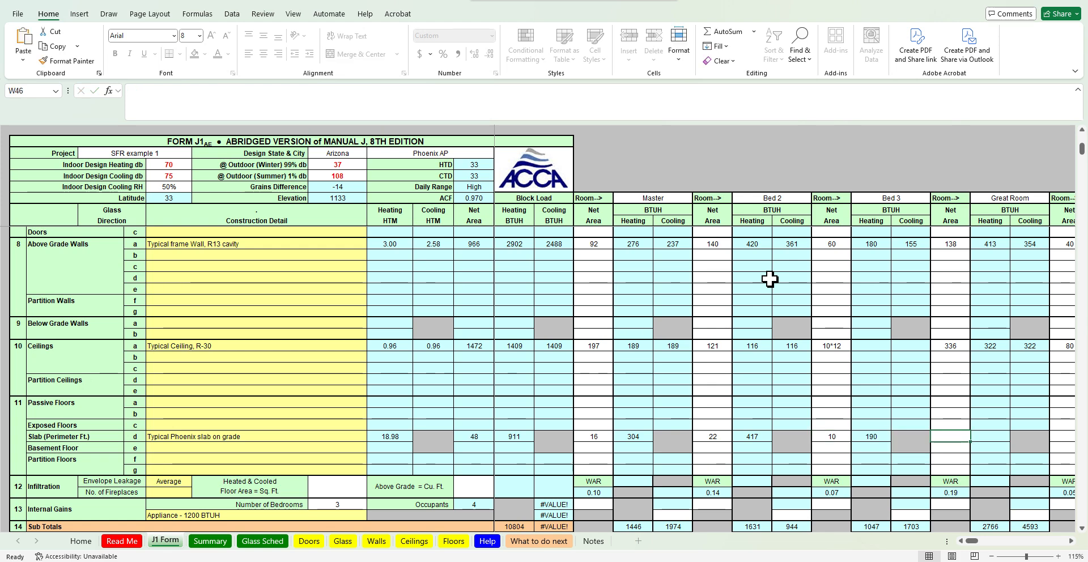
Check the floor plan and enter the Great Room's slab perimeter as =20+10.7
key(alt+Tab)
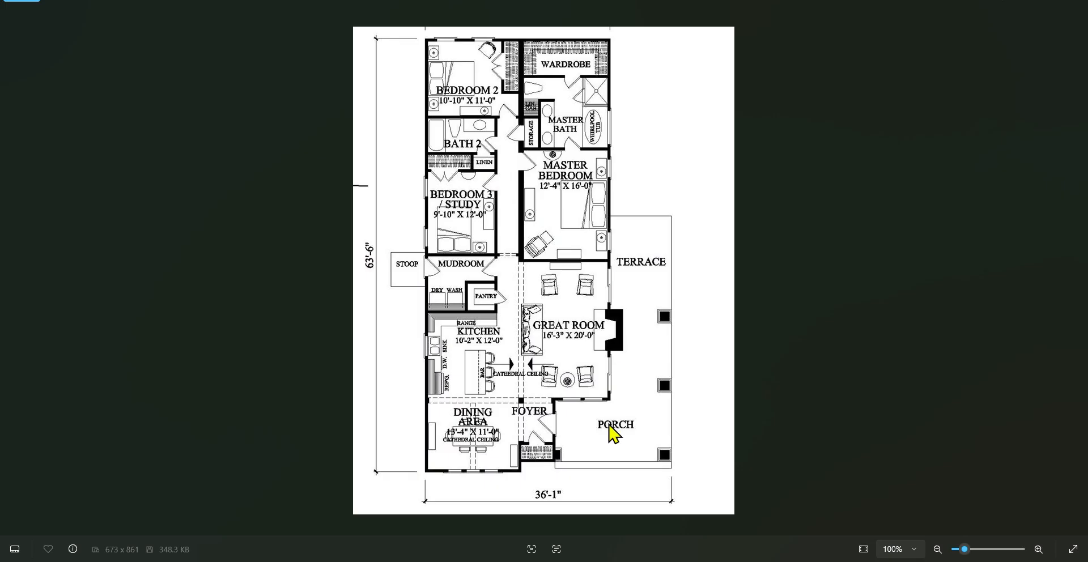
key(alt+Tab)
text(=20+10.7)
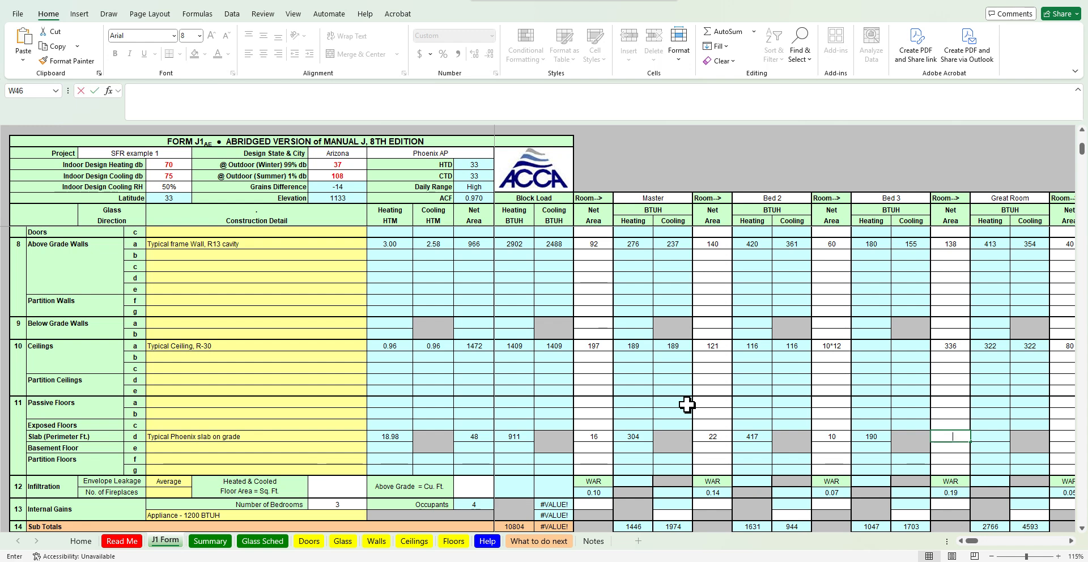
key(Tab)
key(Tab)
key(Tab)
key(Tab)
key(Tab)
key(Tab)
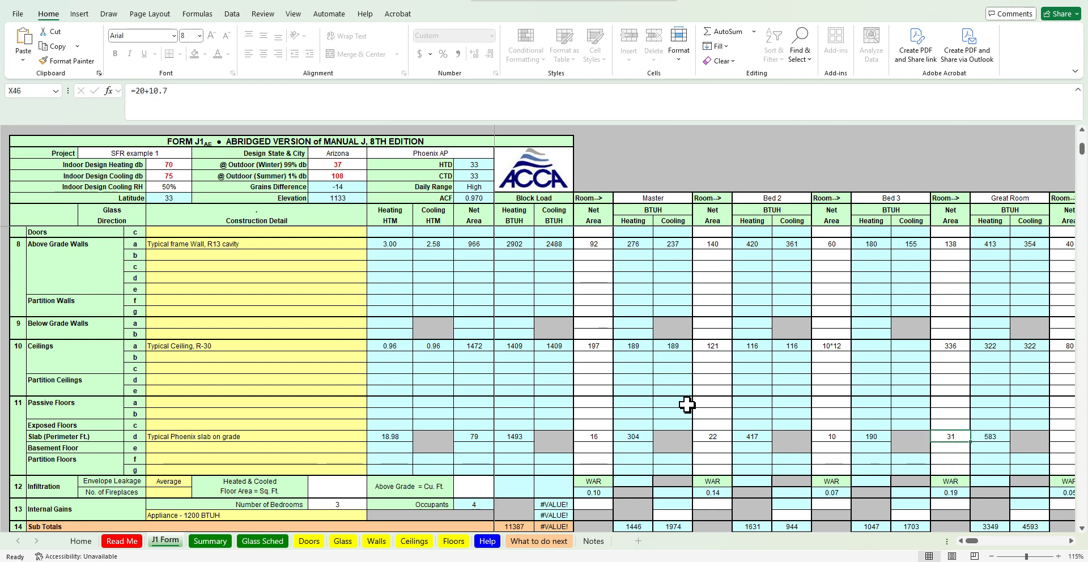
key(Left)
key(Left)
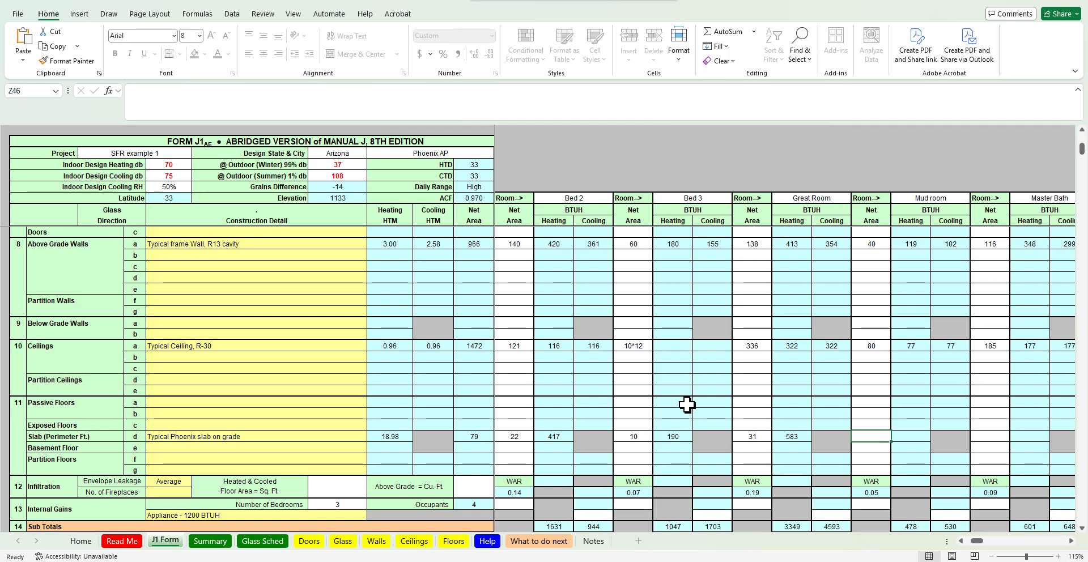
Check the floor plan and enter 8 as the Mud room's slab perimeter
key(alt+Tab)
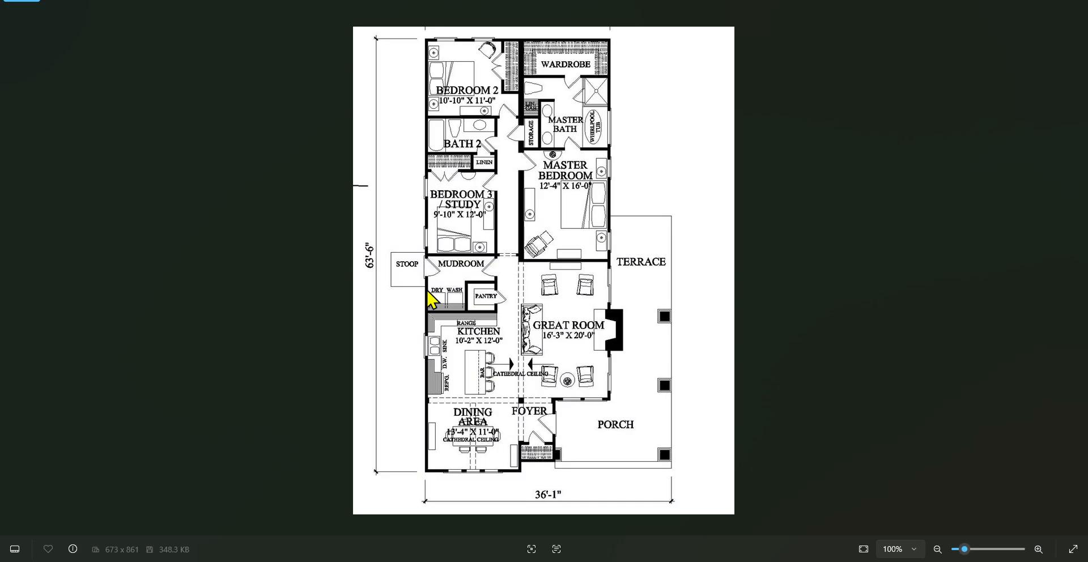
key(alt+Tab)
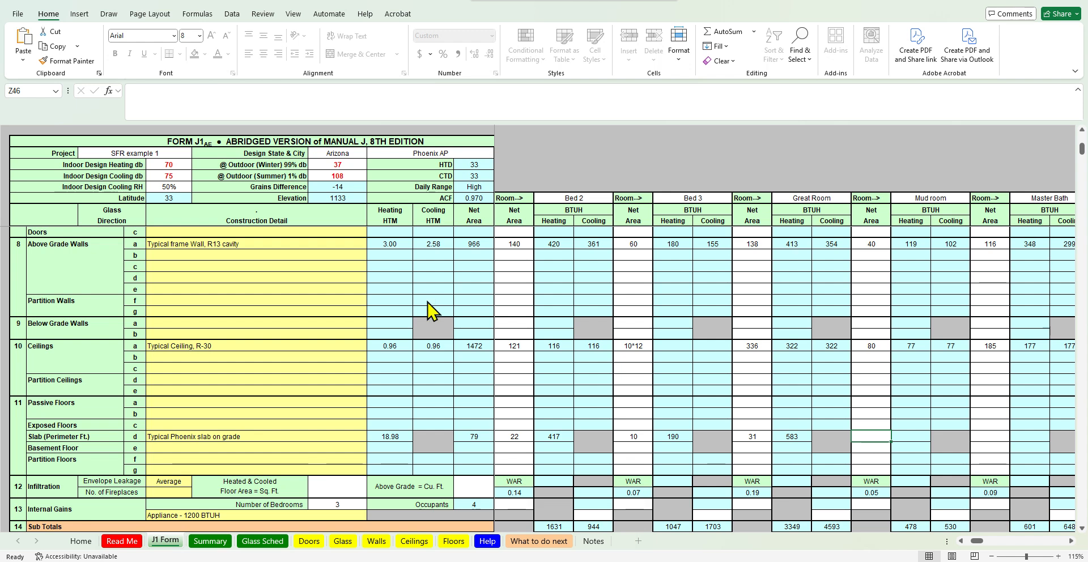
key(alt)
key(alt)
text(8)
key(Right)
key(Right)
key(Right)
key(Right)
key(Right)
key(Right)
key(Right)
key(Right)
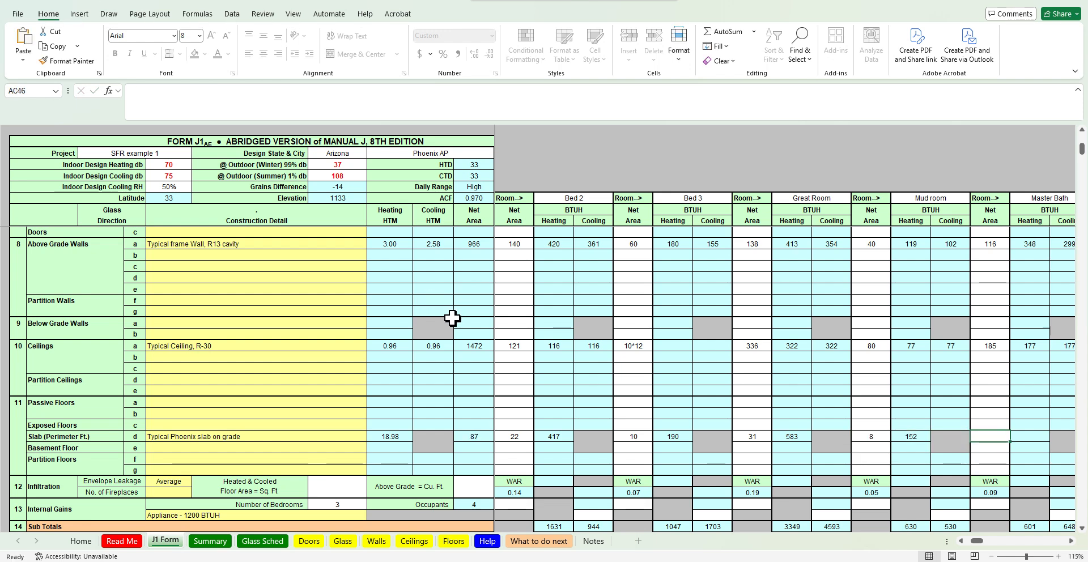
key(Left)
key(Left)
key(Left)
key(Left)
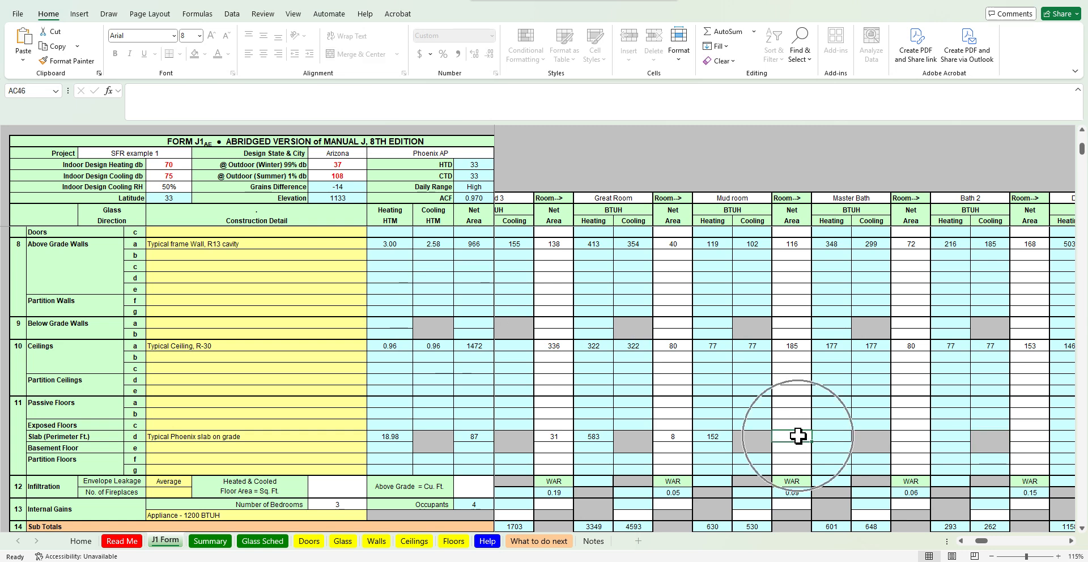
Check the floor plan and enter 15 as the Master Bath's slab perimeter
key(alt+Tab)
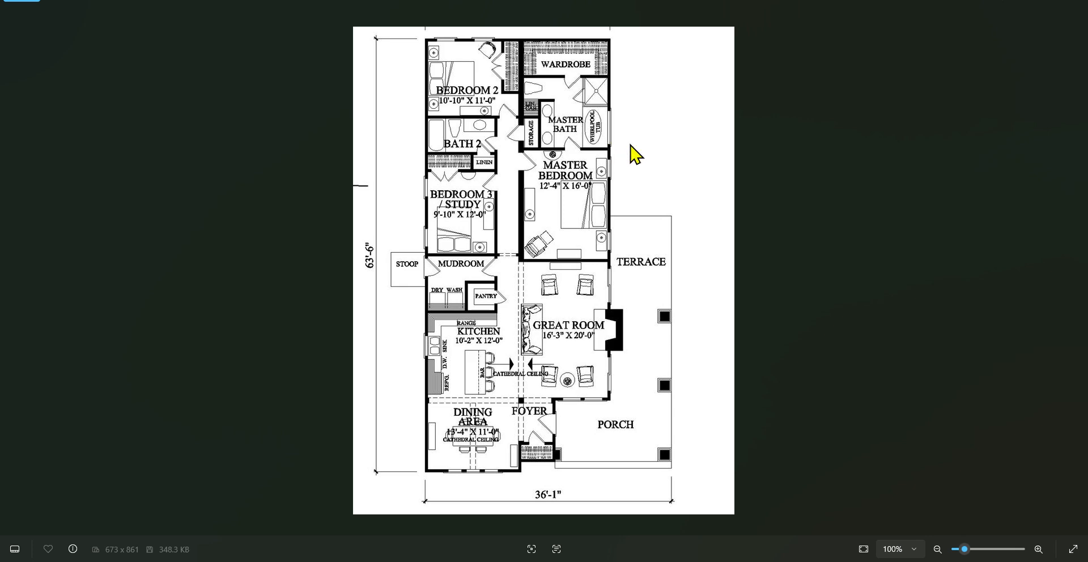
key(alt+Tab)
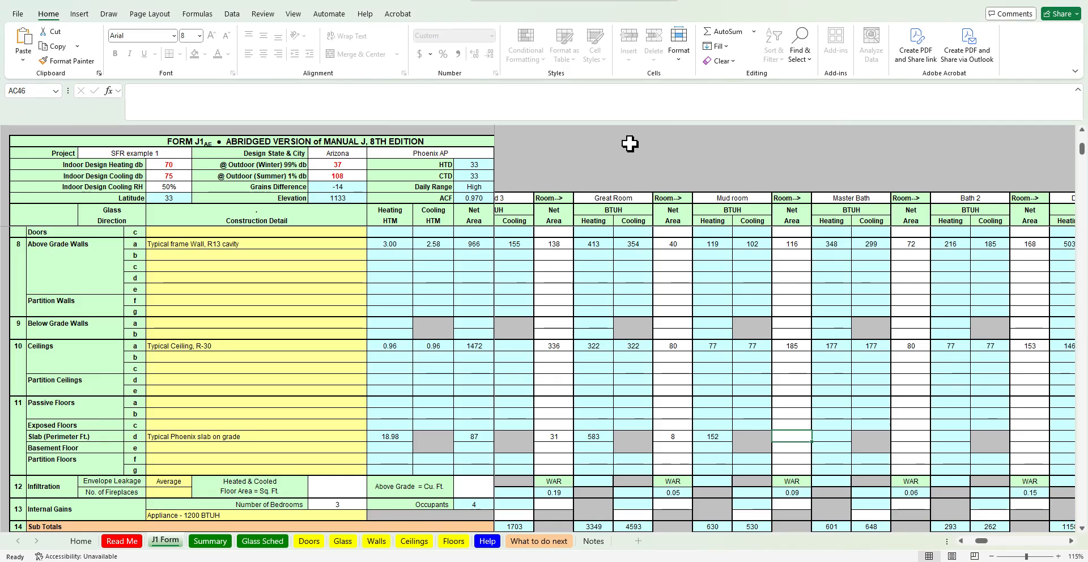
text(15)
key(Tab)
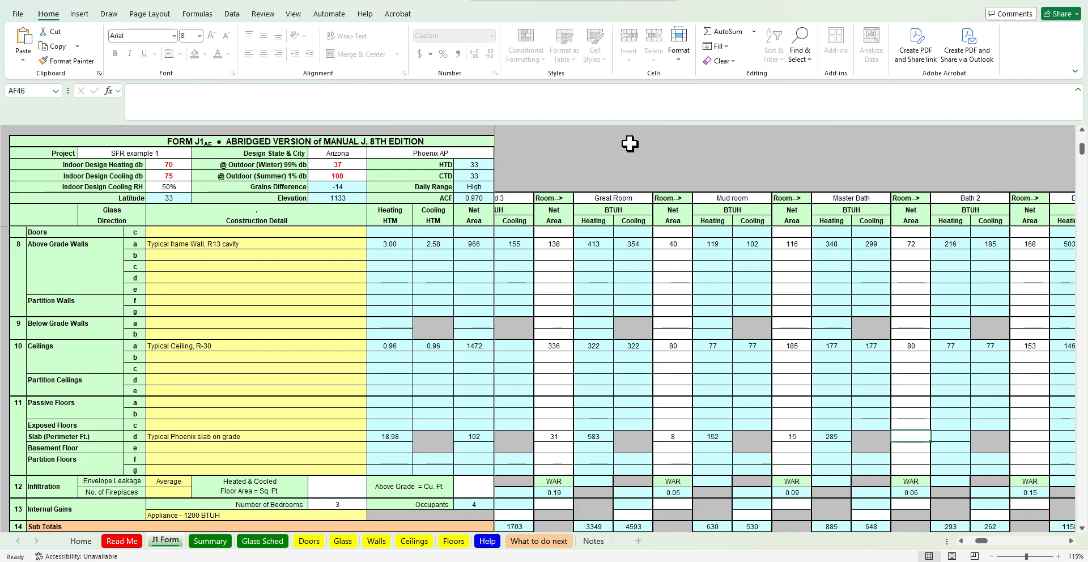
Check the floor plan and enter 8 as Bath 2's slab perimeter
key(alt+Tab)
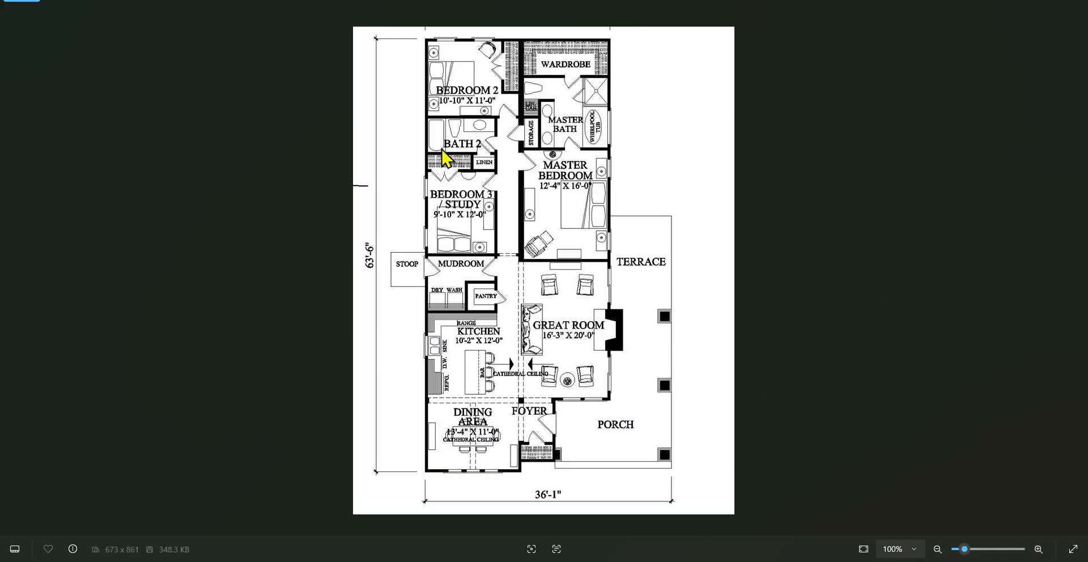
key(alt+Tab)
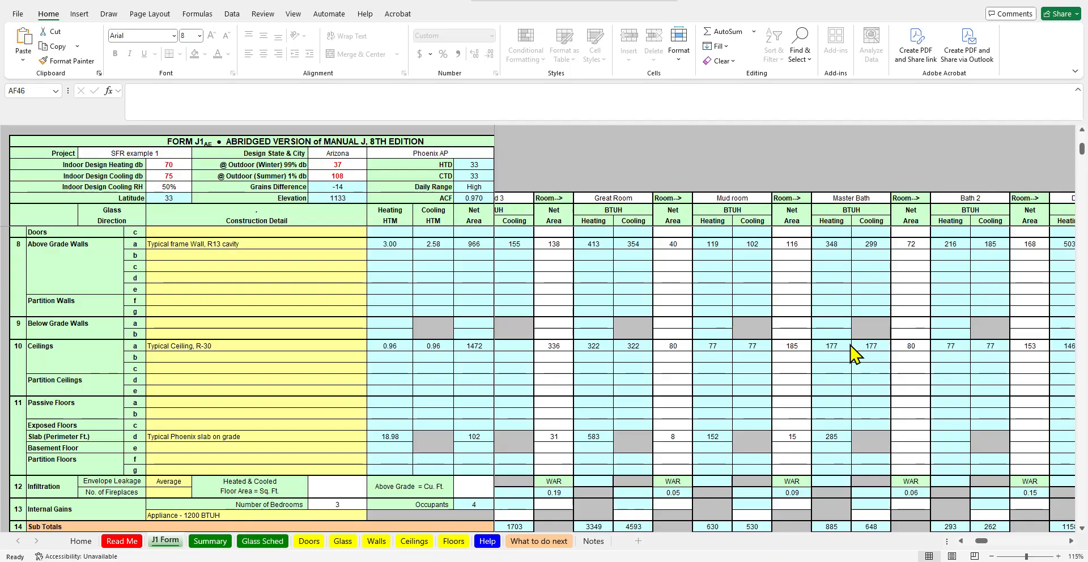
key(BackSpace)
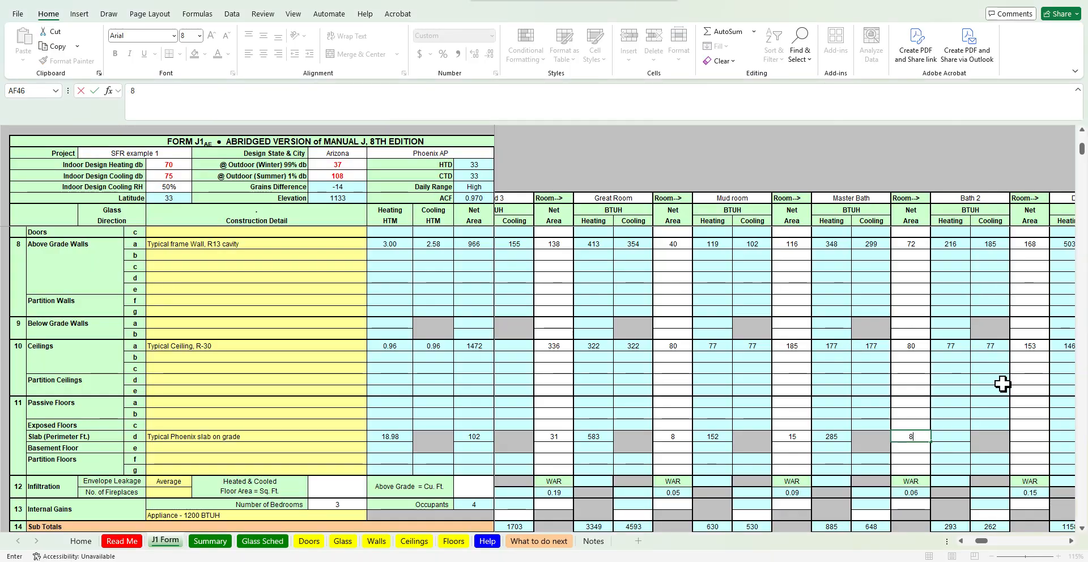
key(Right)
key(Right)
key(Right)
key(Right)
key(Right)
key(Right)
key(Right)
key(Right)
key(Right)
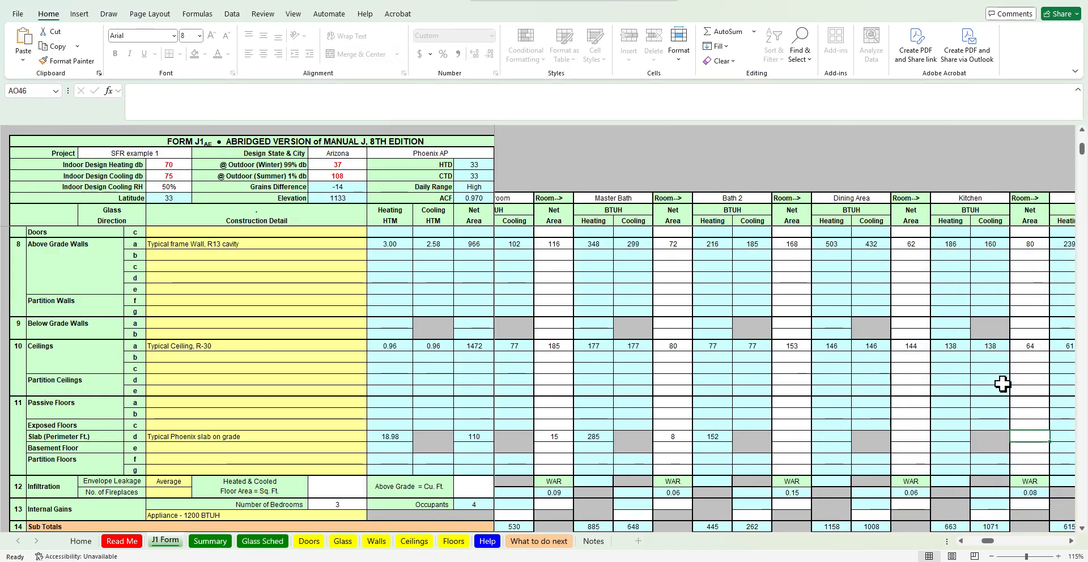
Check the floor plan and enter the Dining Area's slab perimeter as =13.33+11
click(1072, 541)
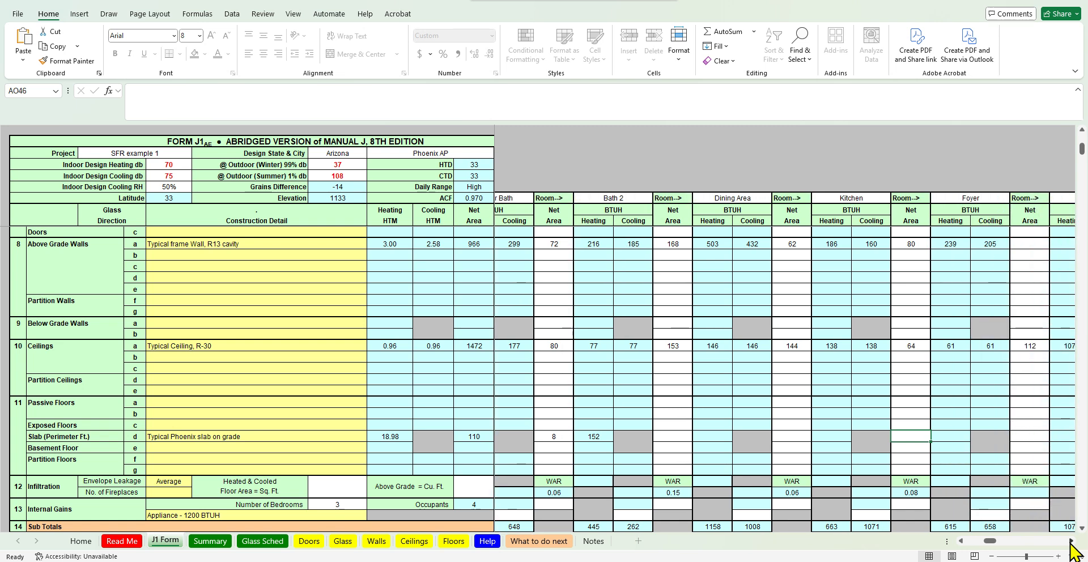
click(679, 435)
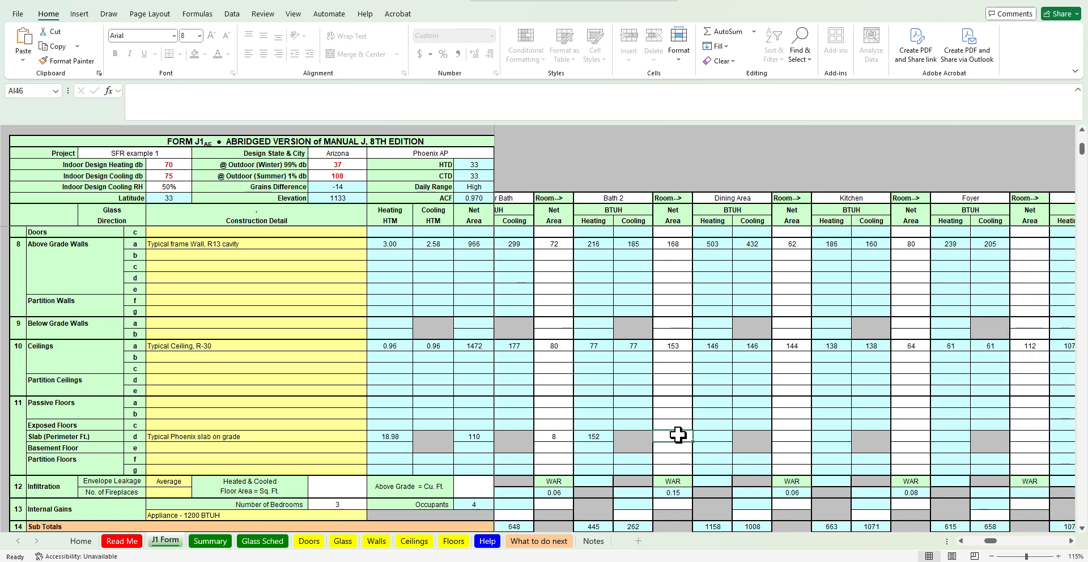
click(679, 435)
key(alt+Tab)
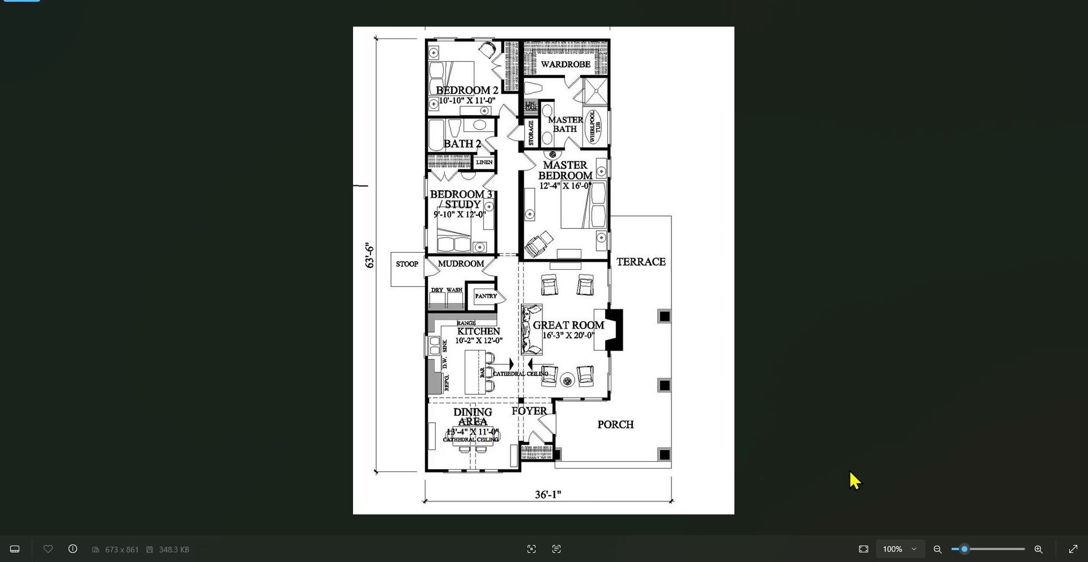
key(alt+Tab)
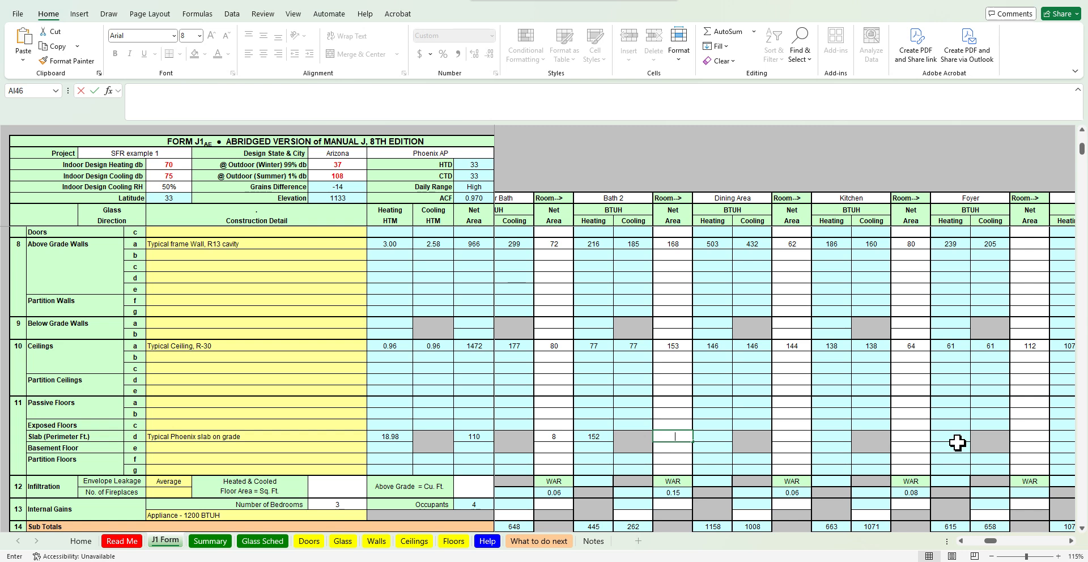
text(=13.33+11)
key(Return)
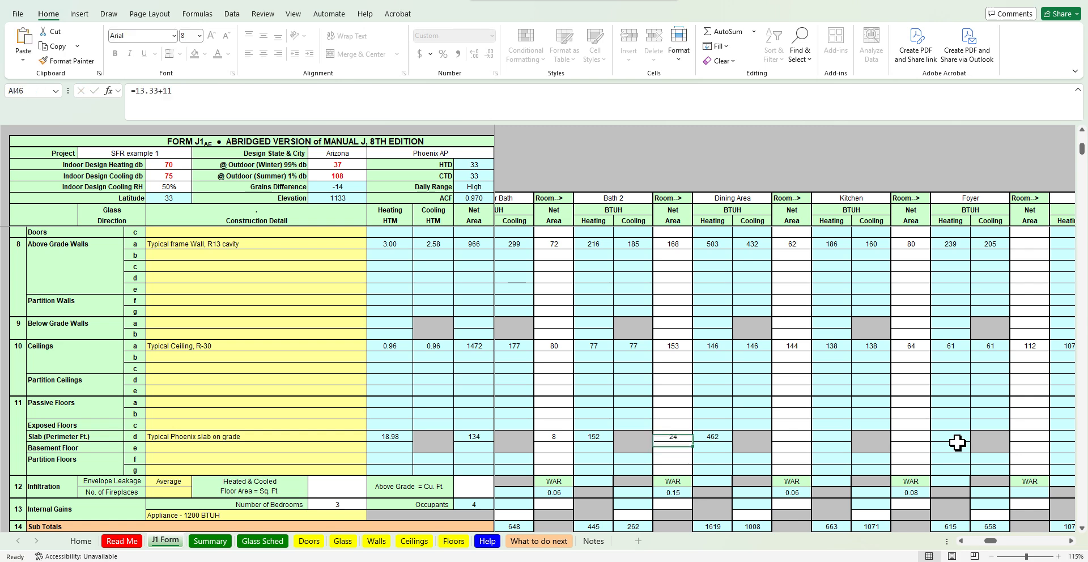
Check the floor plan and enter 10.1 as the Kitchen's slab perimeter
key(alt+Tab)
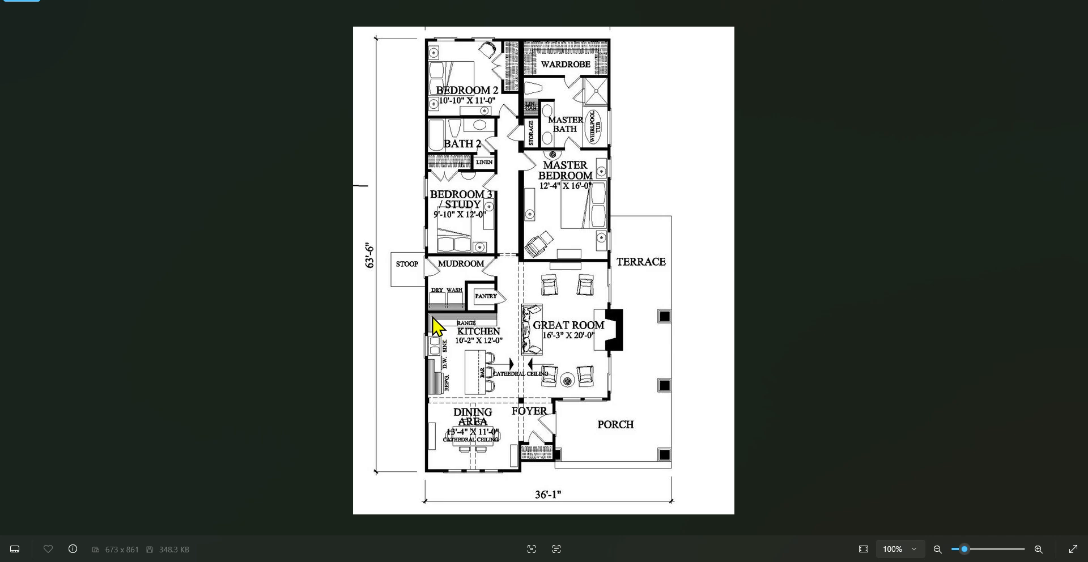
key(alt+Tab)
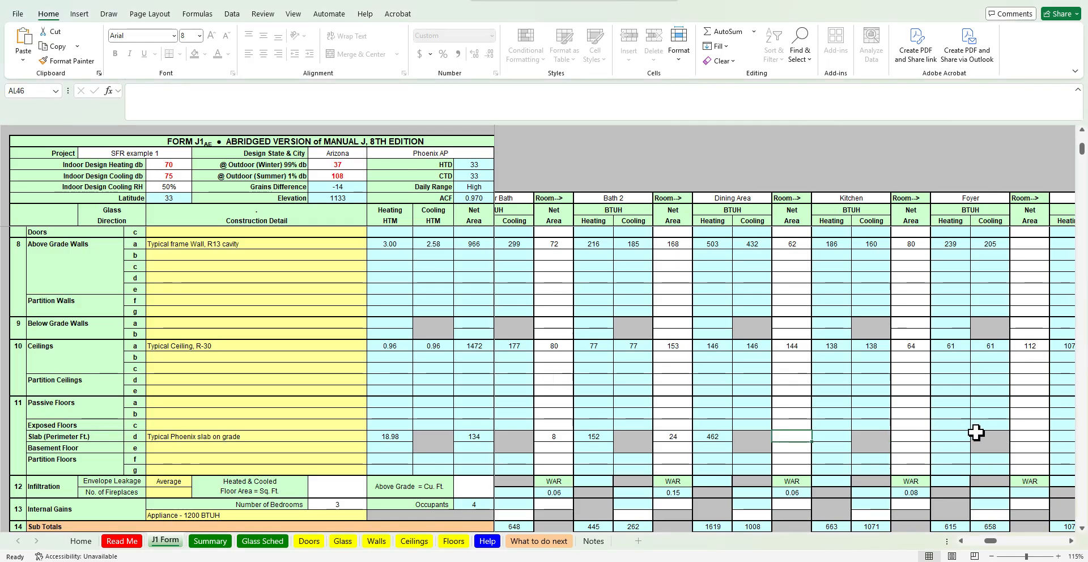
text(=)
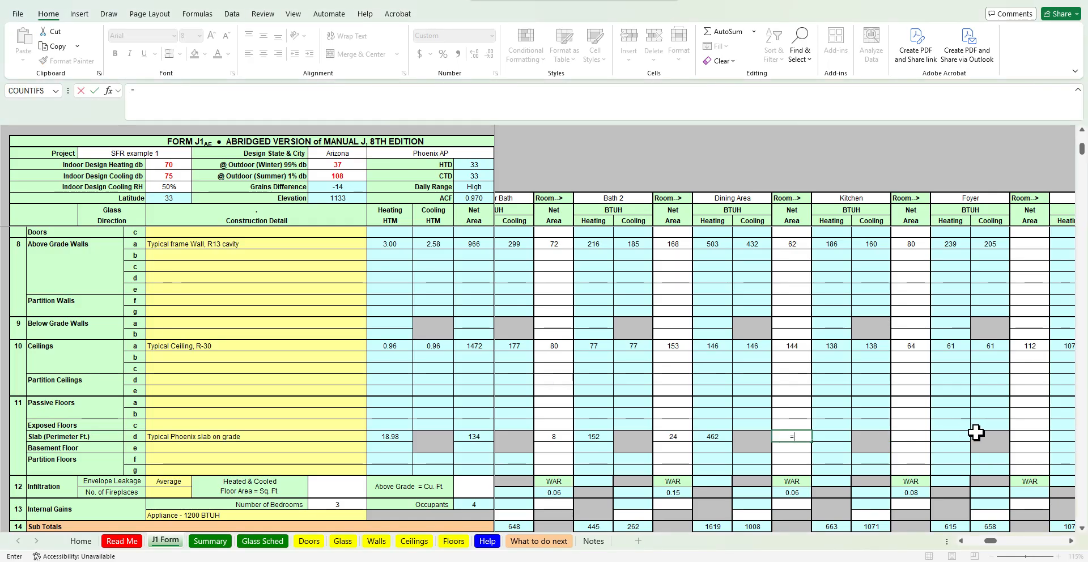
text(10.)
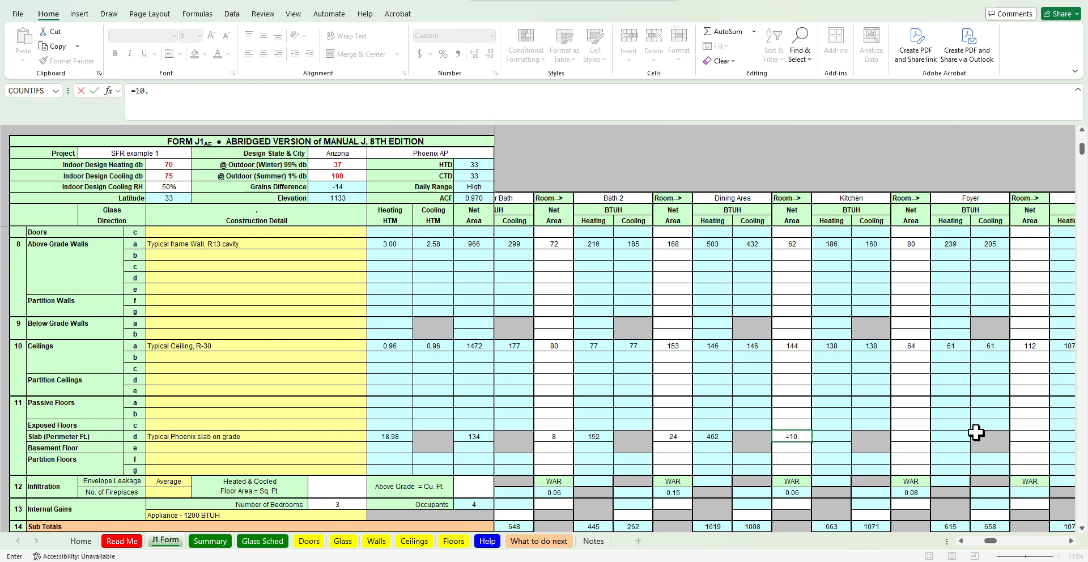
text(18)
key(Return)
key(Up)
text(=2)
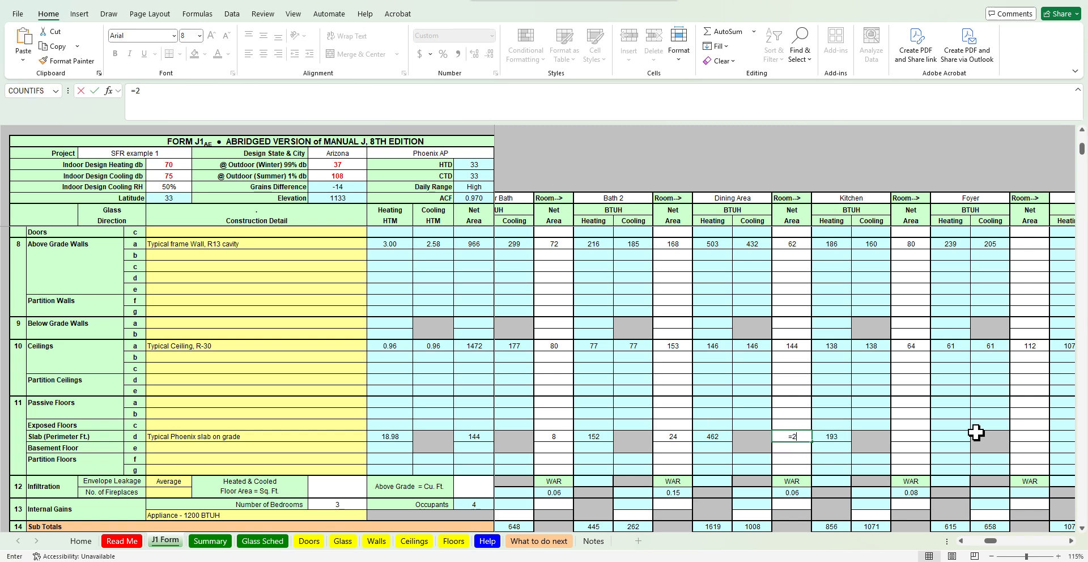
text(/12)
key(Return)
key(Up)
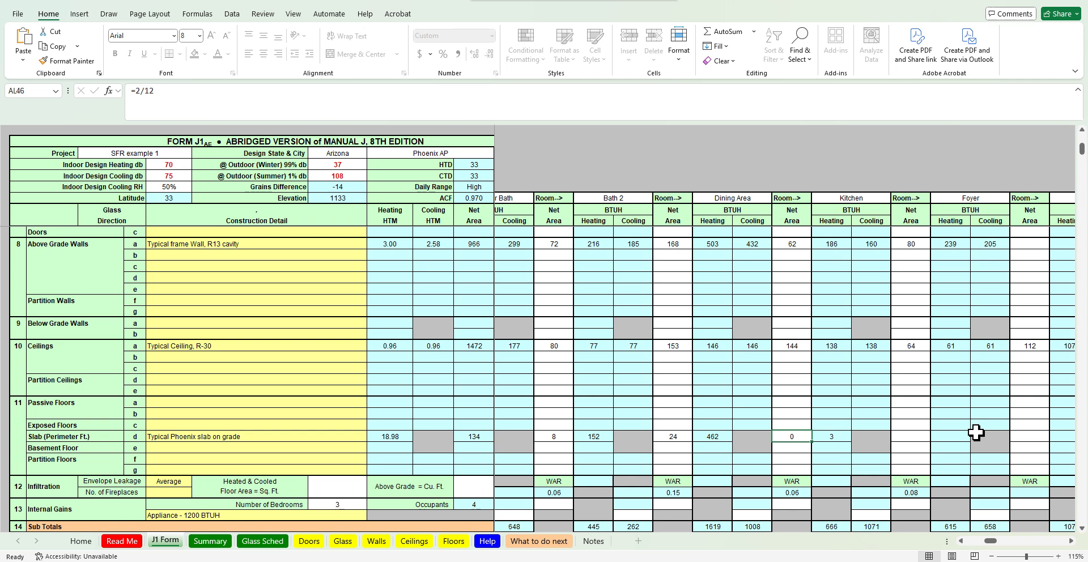
text(10.1)
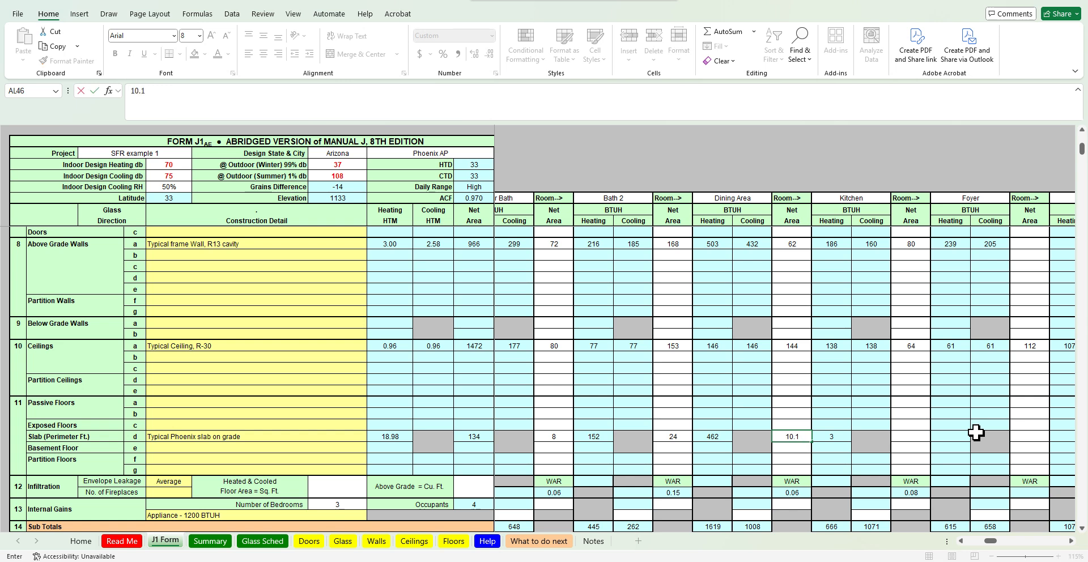
key(Return)
key(Up)
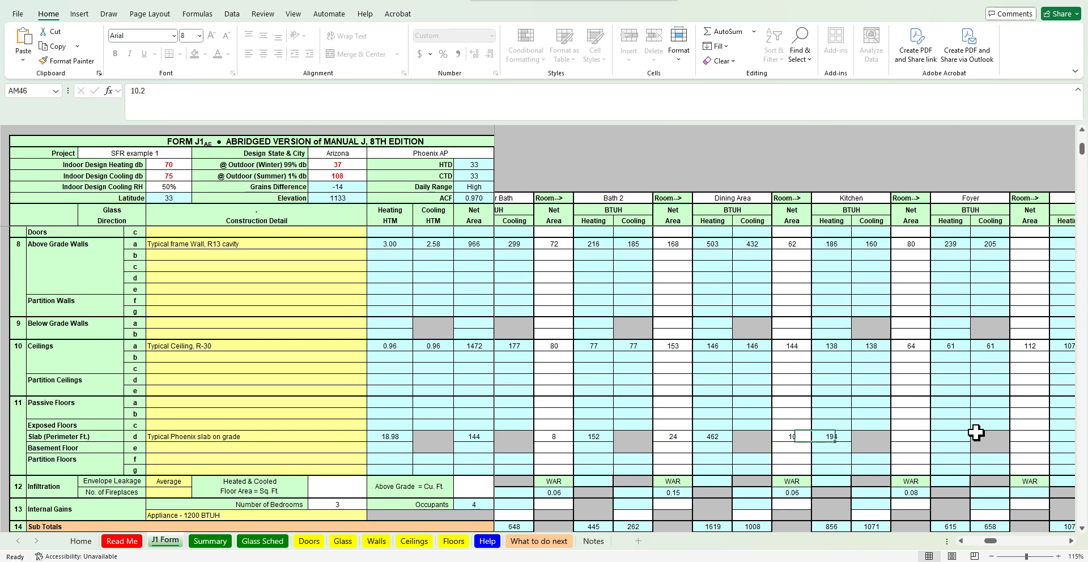
key(Tab)
Check the floor plan and enter the Foyer's slab perimeter as =8+5
key(alt+Tab)
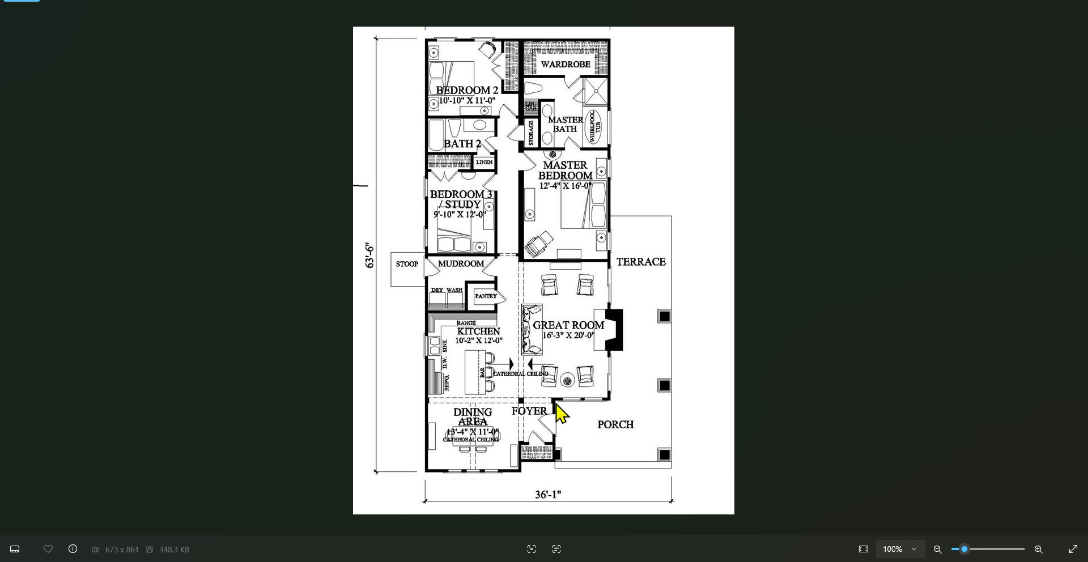
key(alt+Tab)
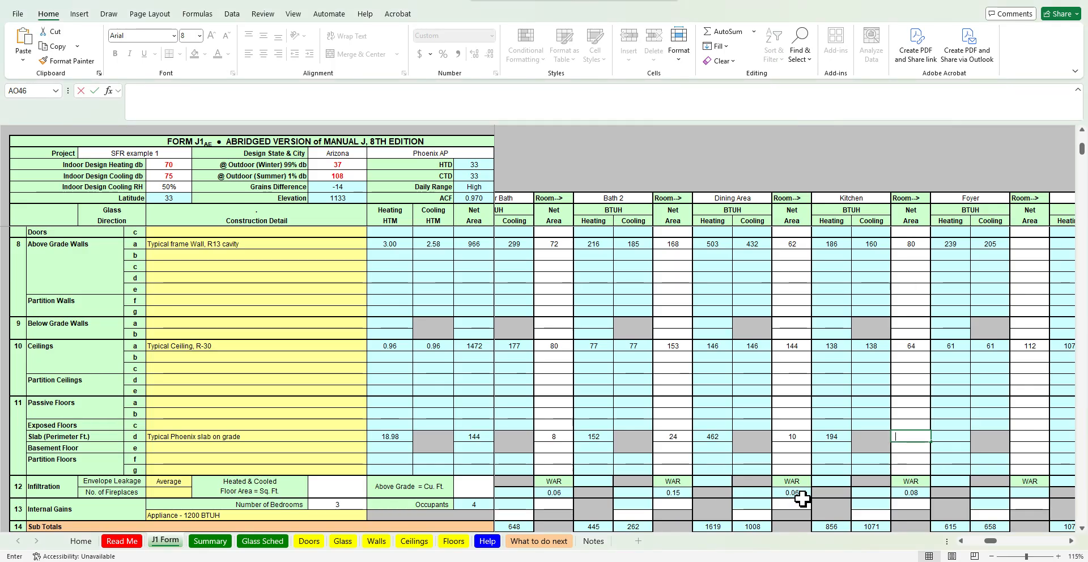
text(=8+5)
key(ctrl+Return)
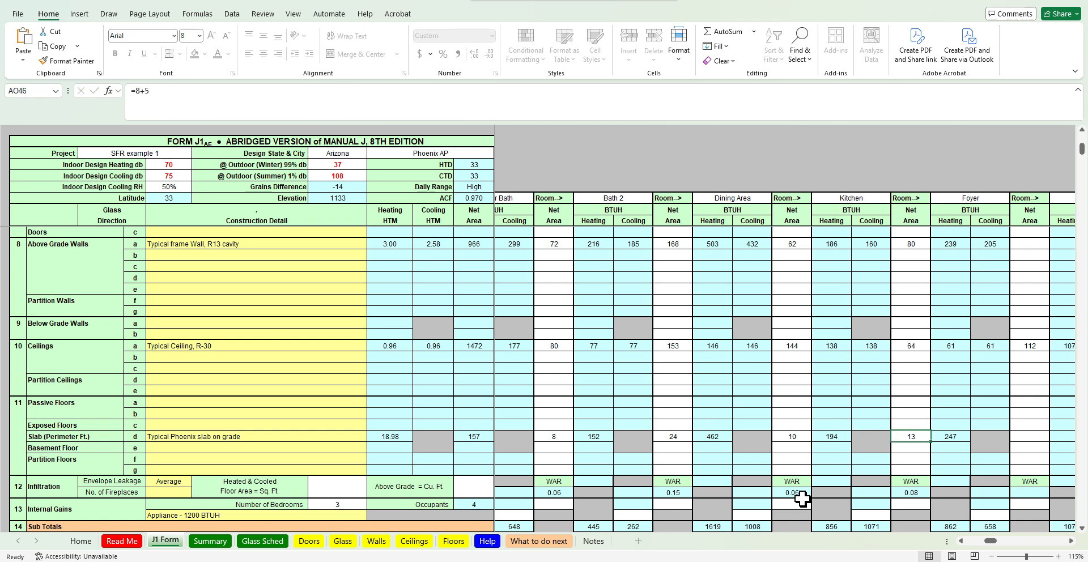
Review the slab perimeter entries across all the room columns
click(673, 436)
key(Left)
key(Left)
key(Left)
key(Left)
key(Left)
key(Left)
key(Left)
key(Left)
key(Left)
key(Left)
key(Left)
key(Left)
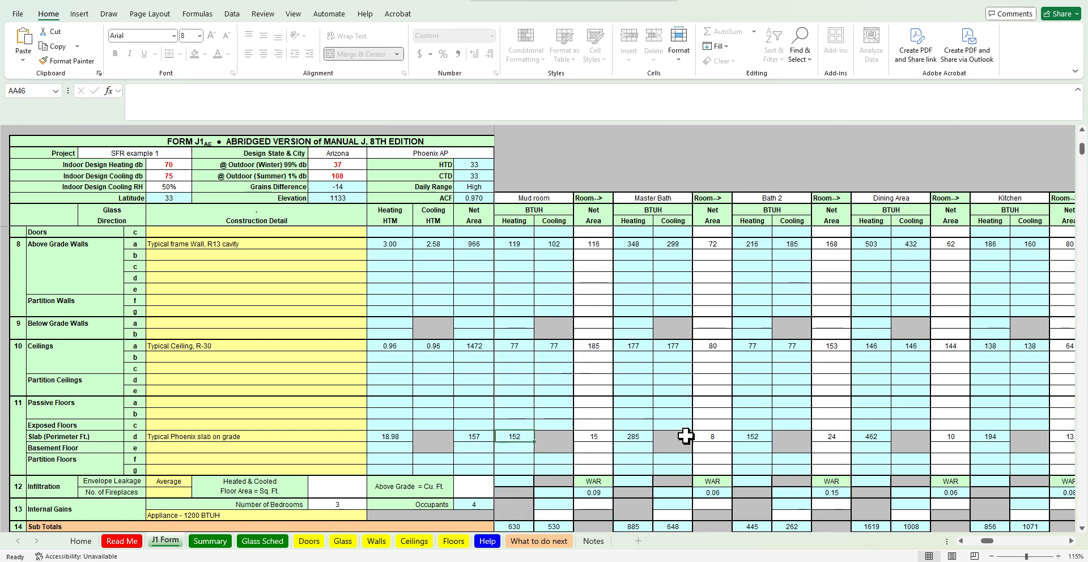
key(Left)
key(Left)
key(Left)
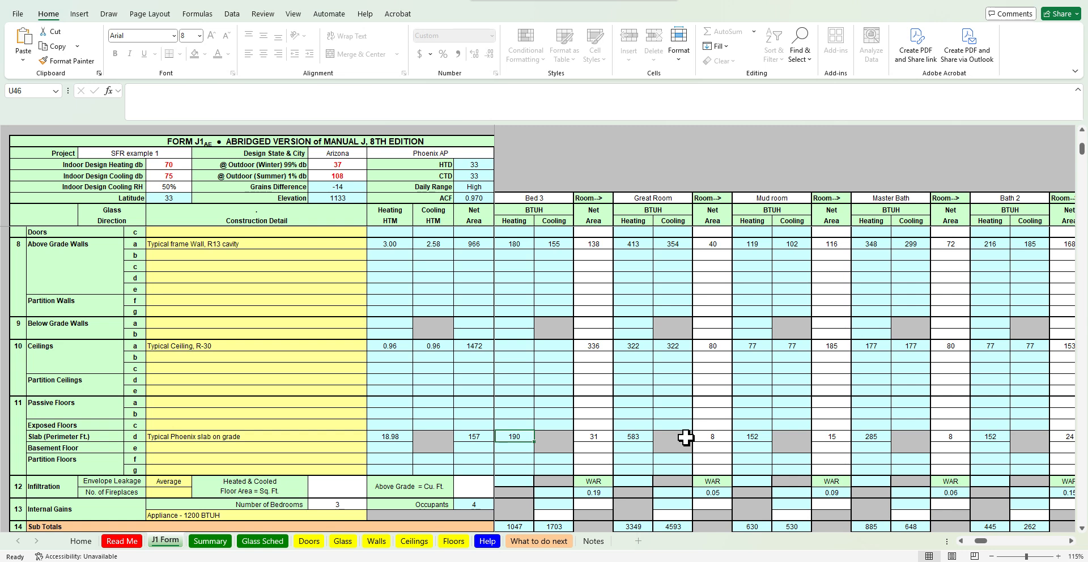
key(Left)
key(Left)
key(Left)
key(Left)
key(Left)
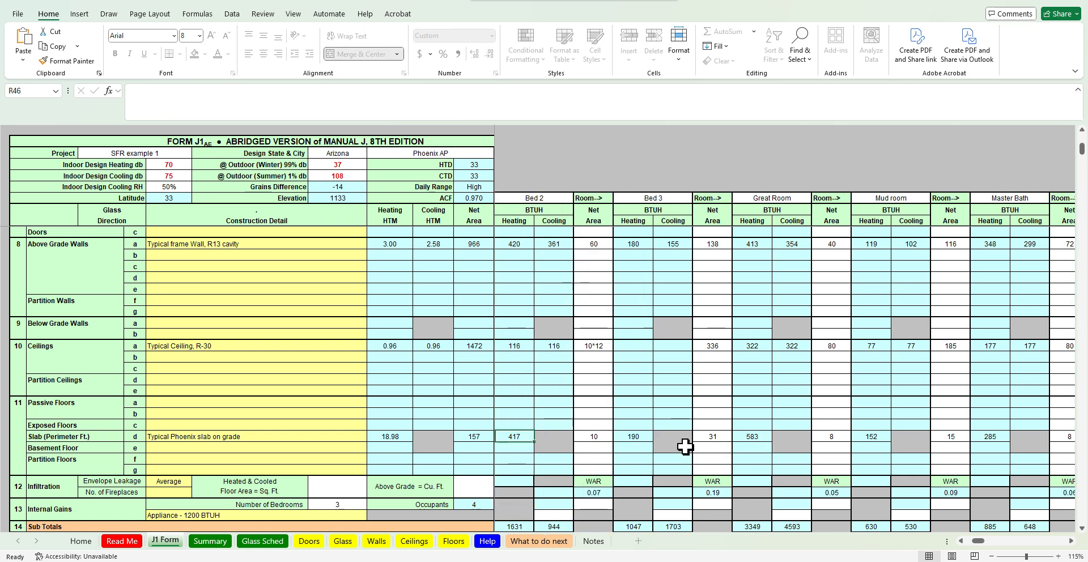
key(Left)
key(Left)
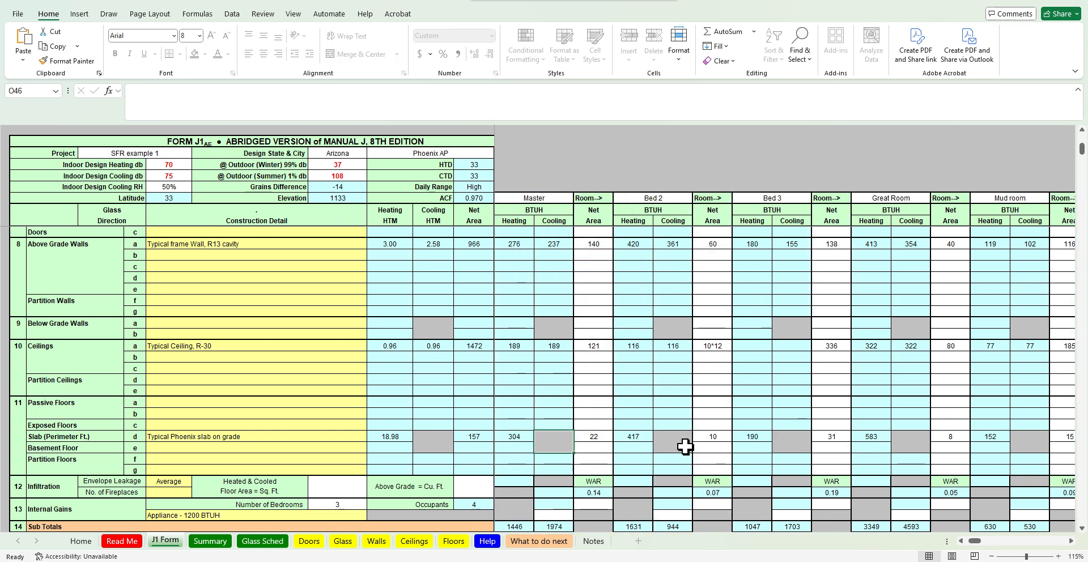
key(Right)
key(Right)
key(Right)
key(Right)
key(Right)
key(Right)
key(Right)
key(Right)
key(Right)
key(Right)
key(Right)
key(Right)
key(Right)
key(Right)
key(Right)
key(Right)
key(Right)
key(Right)
key(Right)
key(Right)
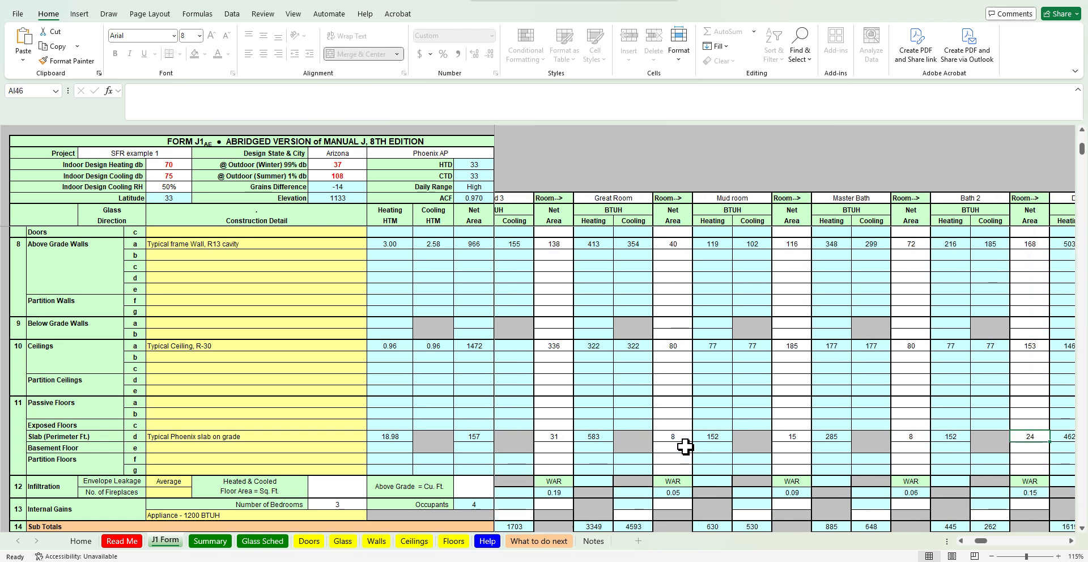
key(Left)
key(Left)
key(Left)
key(Left)
key(Left)
key(Left)
key(Left)
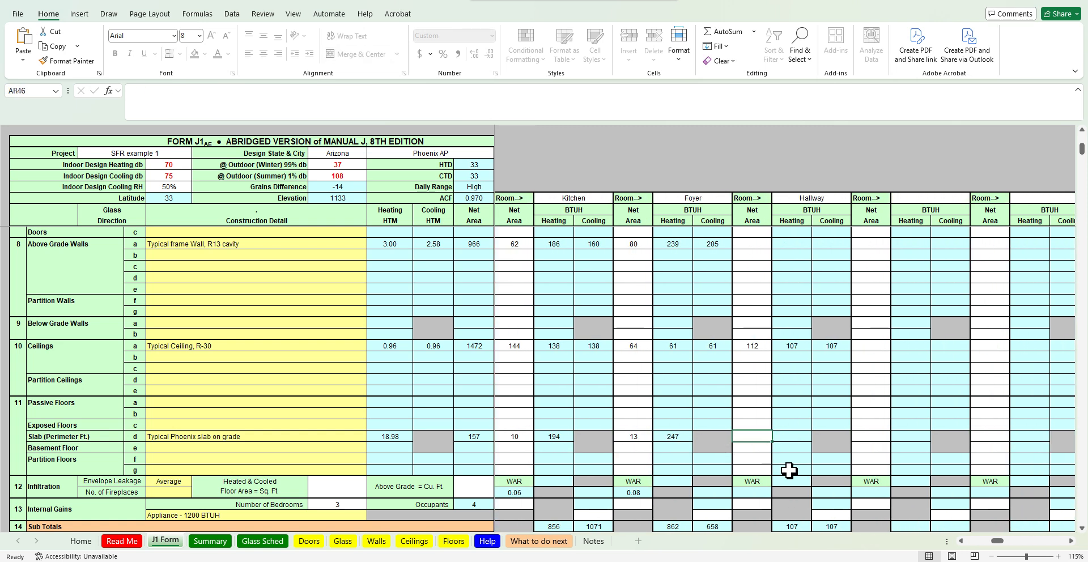
Examine the floor plan again for the remaining rooms
key(alt+Tab)
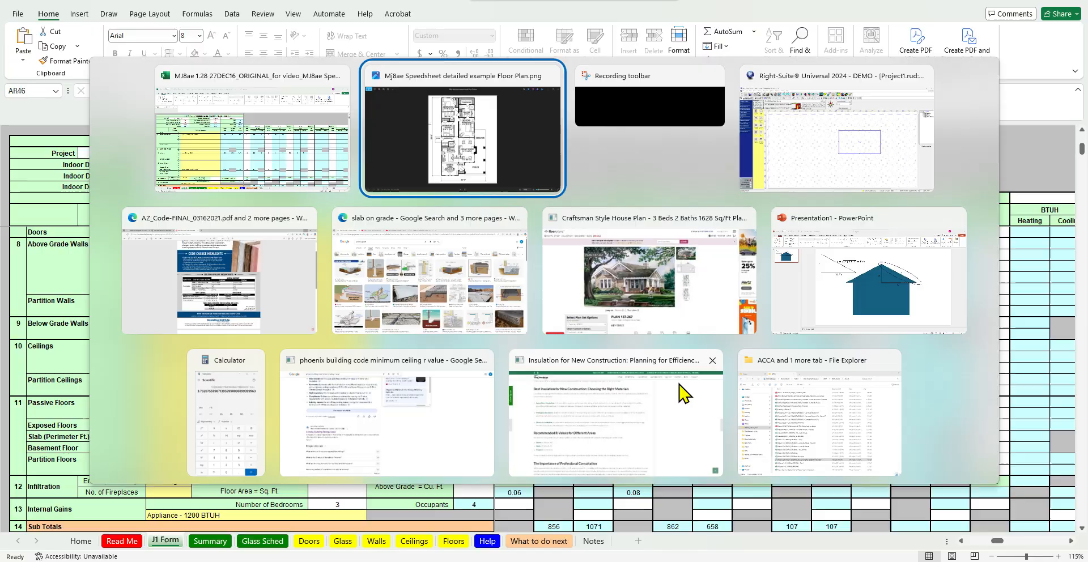
click(499, 158)
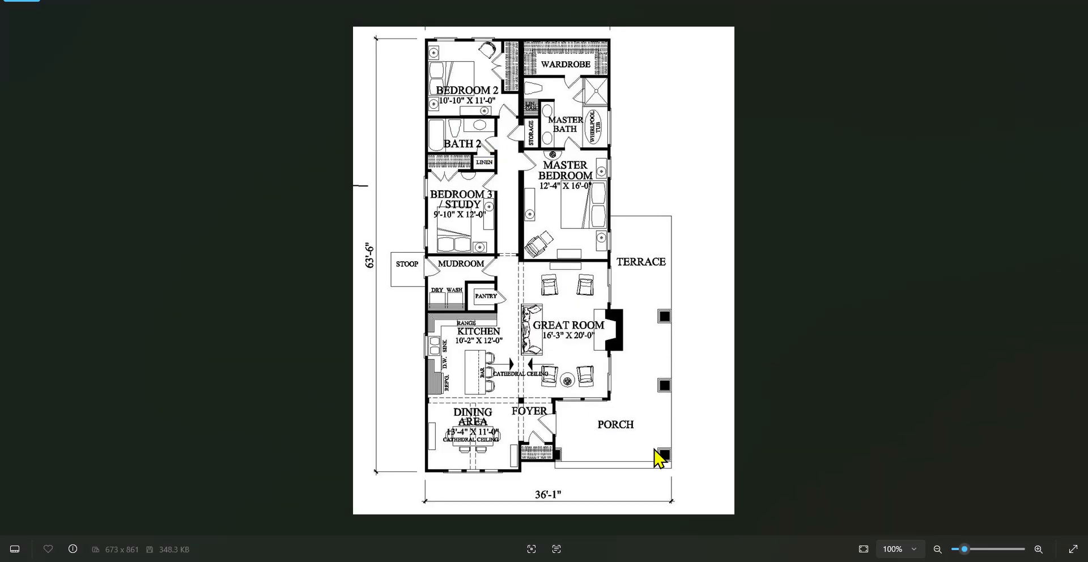
key(alt+Tab)
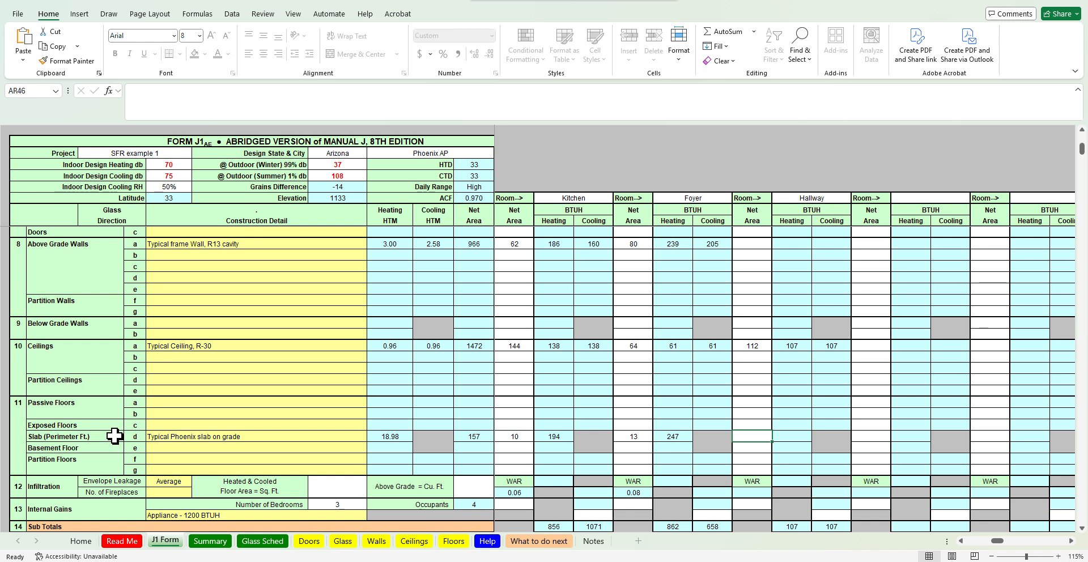
Search the web for crawlspace images and open one of the results
click(571, 561)
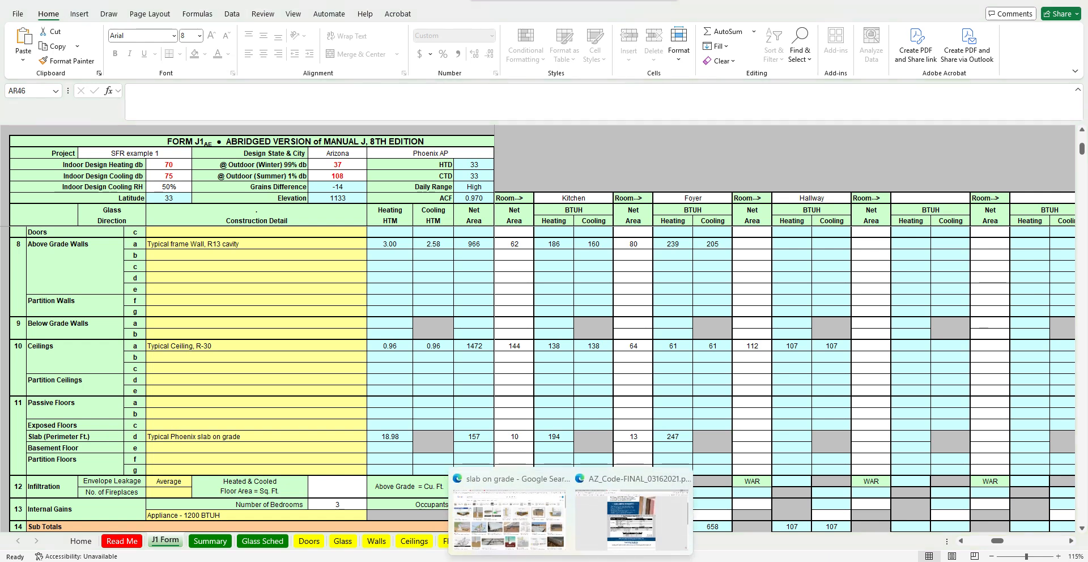
click(539, 535)
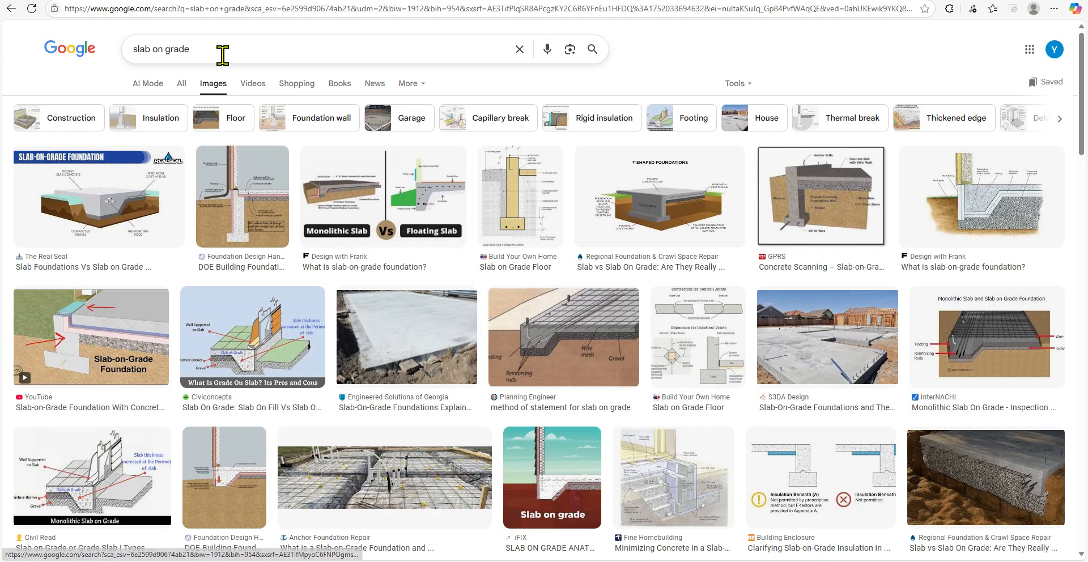
drag(221, 53, 114, 56)
text(crawlspace)
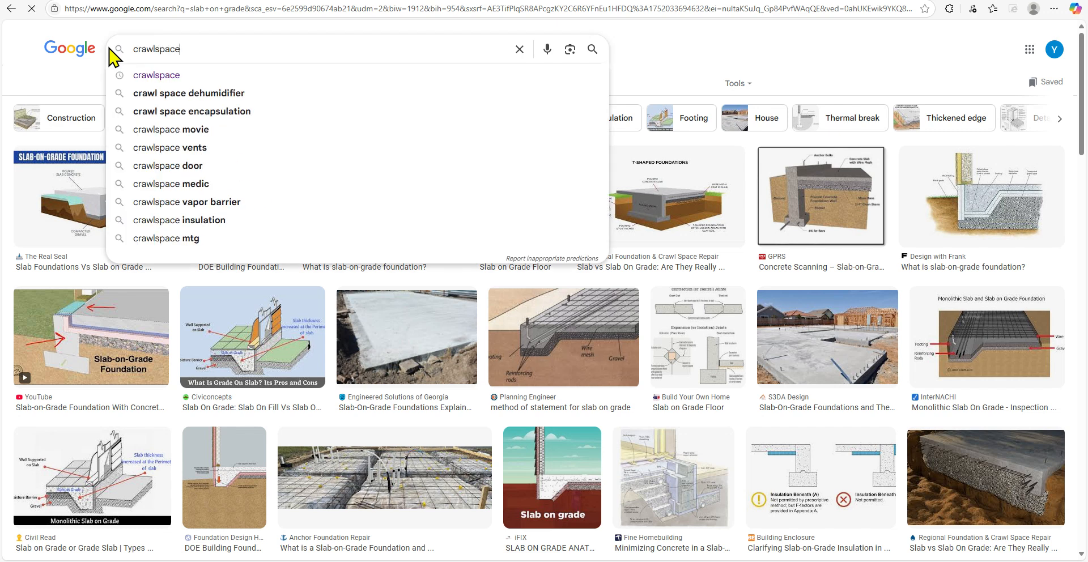
key(Return)
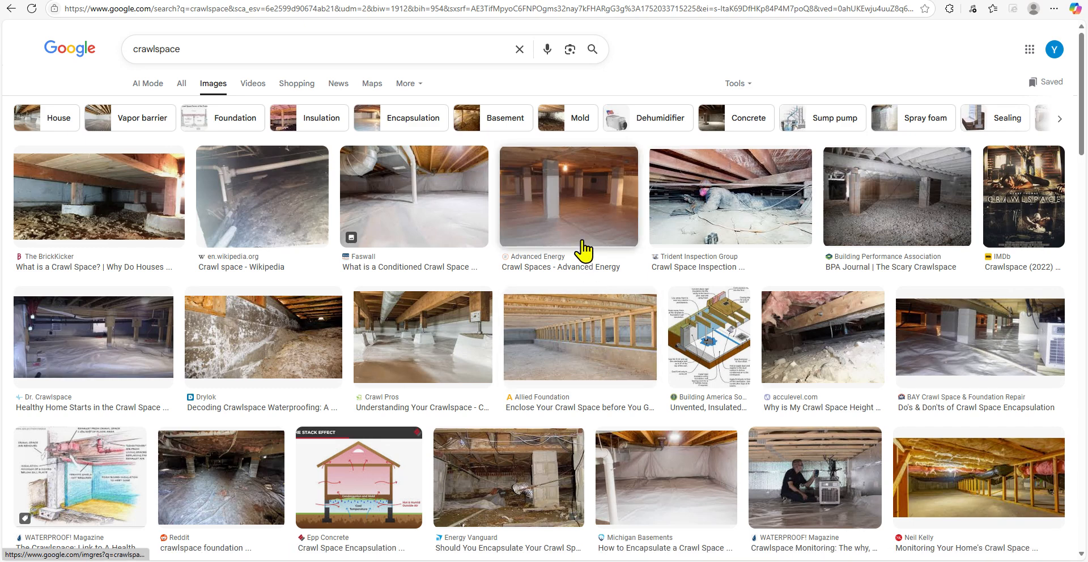
scroll(584, 368, down, 3)
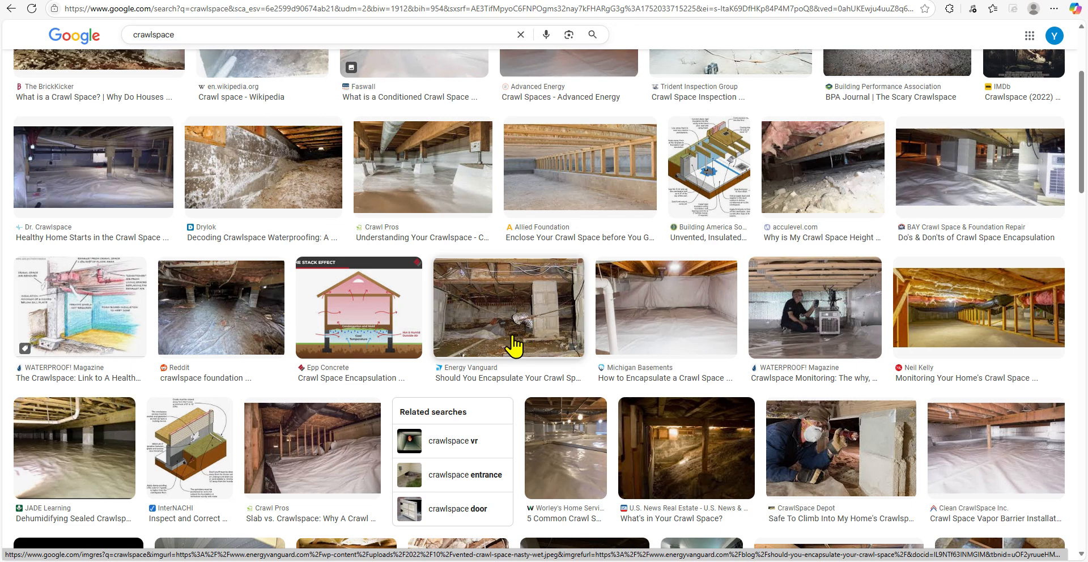
click(680, 434)
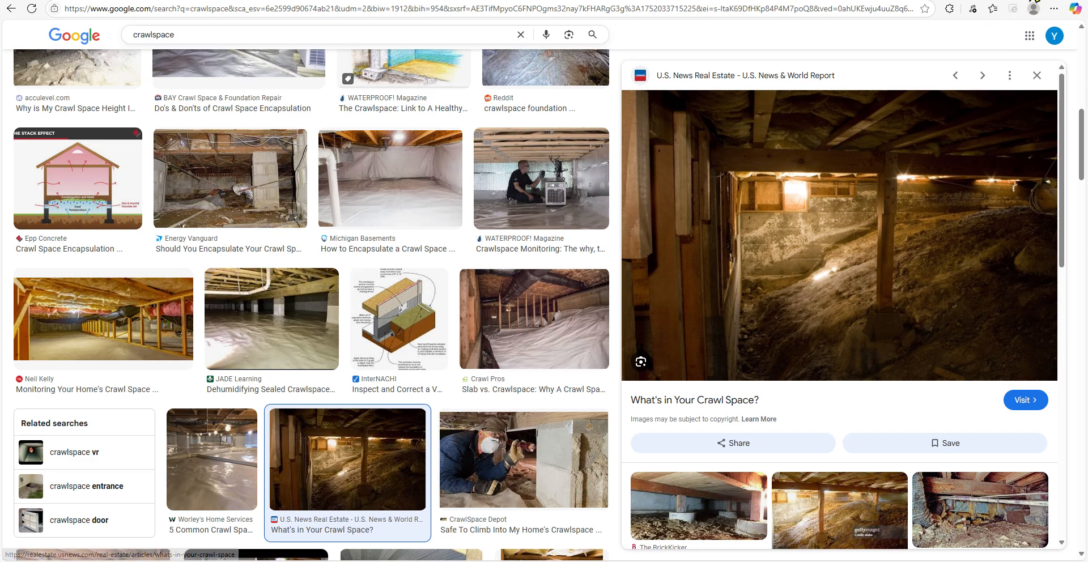
click(1015, 2)
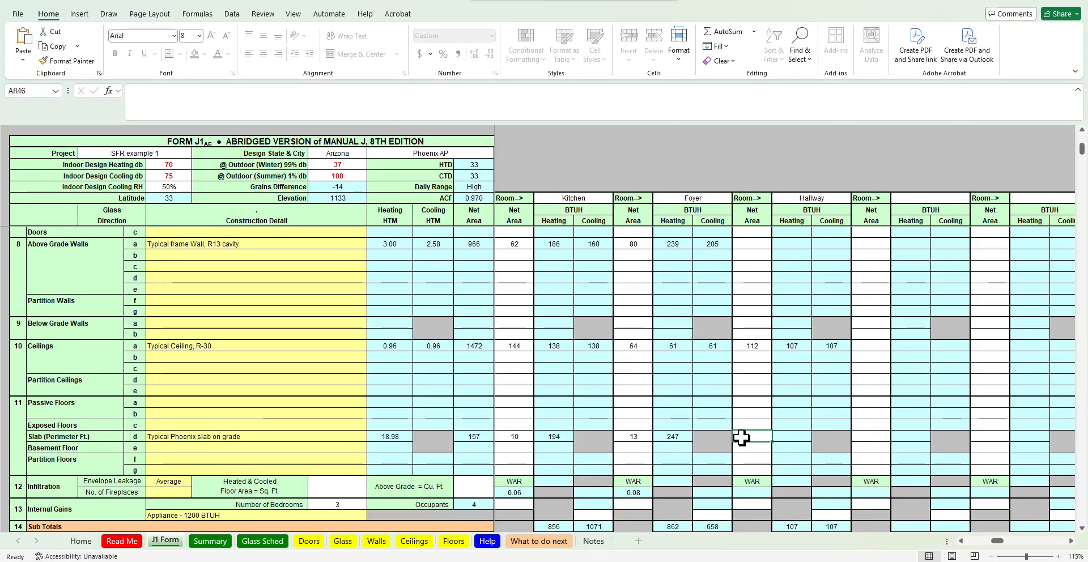
Enter =28*4 in the Hallway's passive floor area cell and delete it again
click(759, 401)
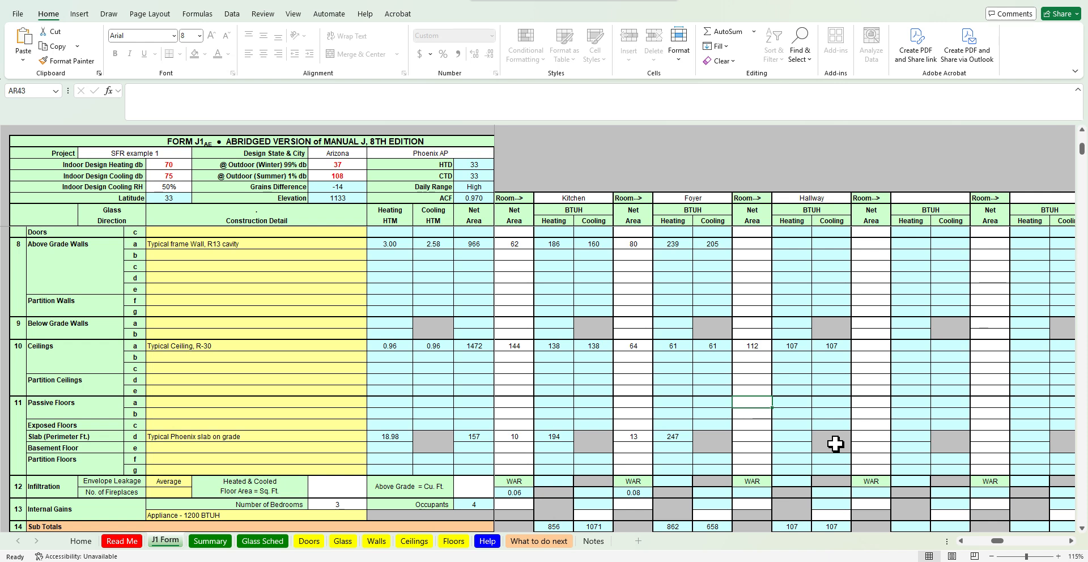
text(=28)
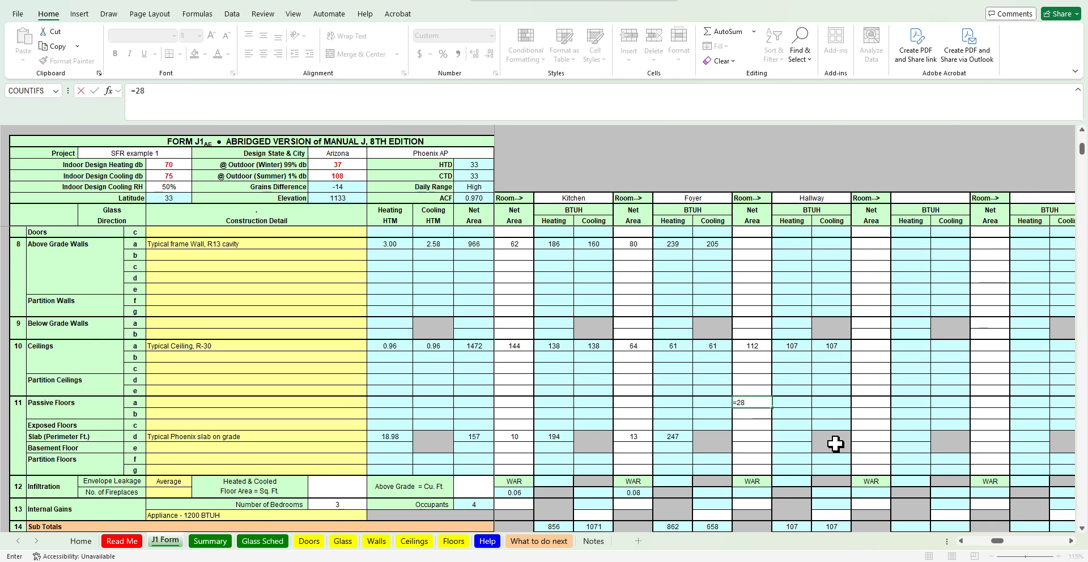
text(*4)
key(ctrl+Return)
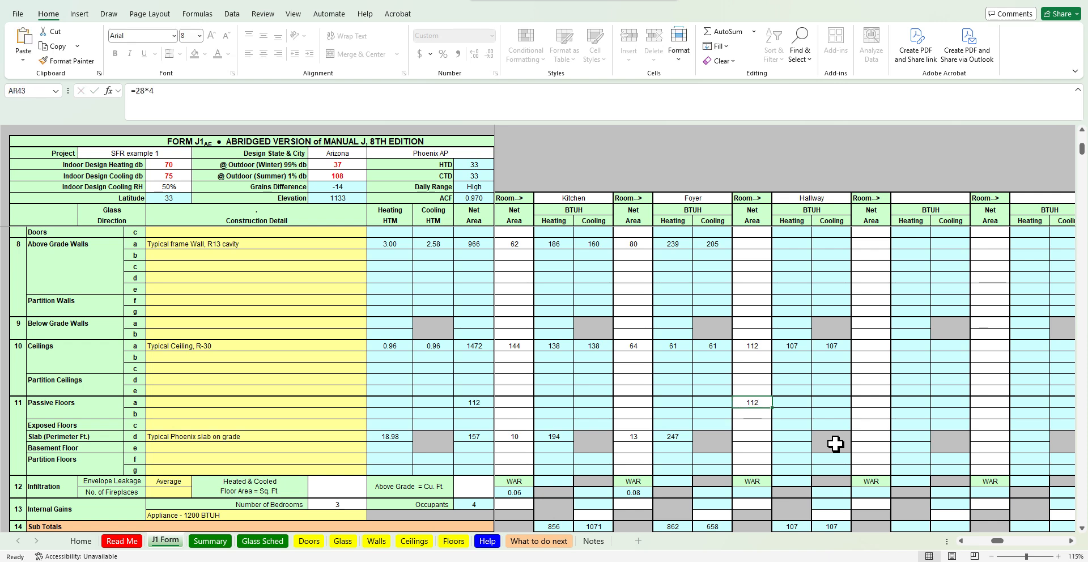
key(Delete)
Move through the sheet to the infiltration section and select the heated and cooled floor area field
key(Down)
key(Down)
key(Down)
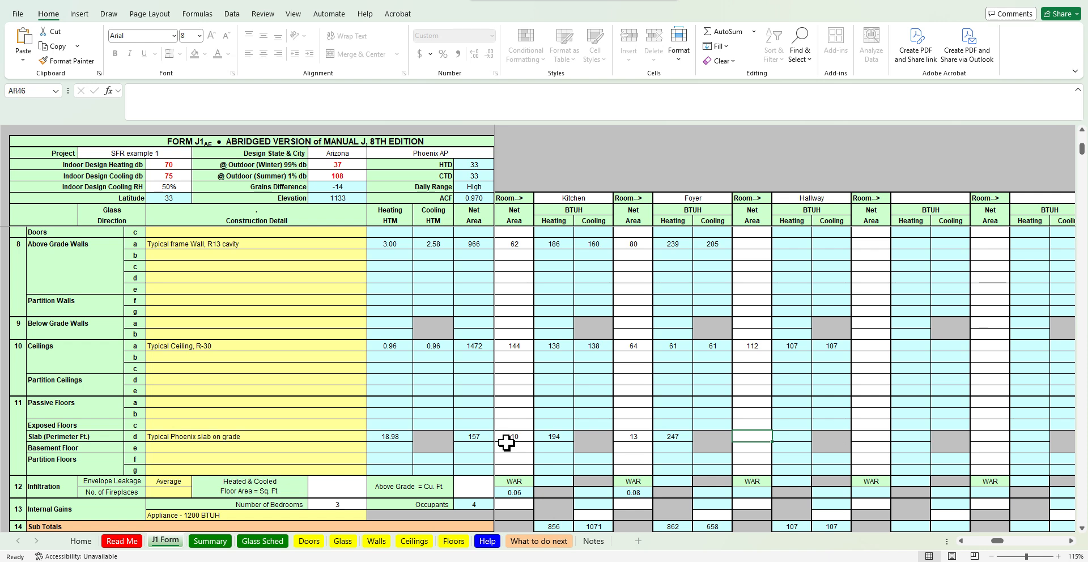
click(962, 542)
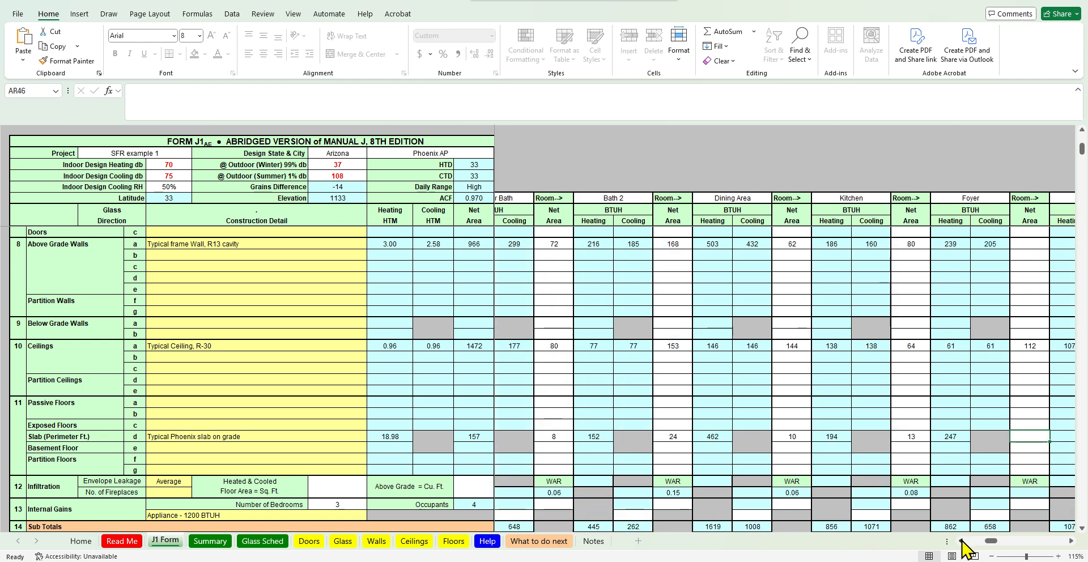
click(962, 541)
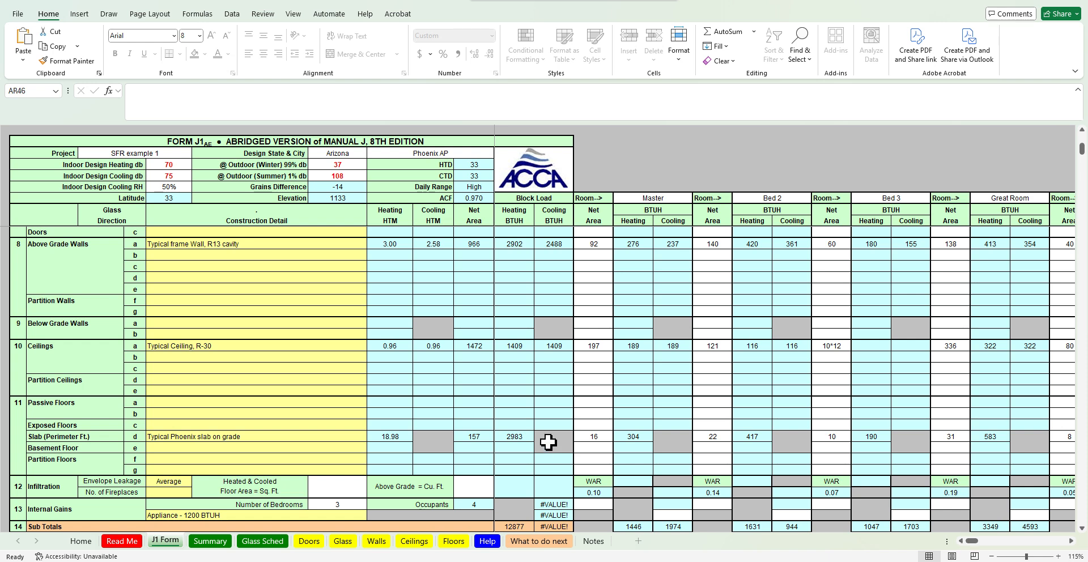
scroll(624, 426, down, 2)
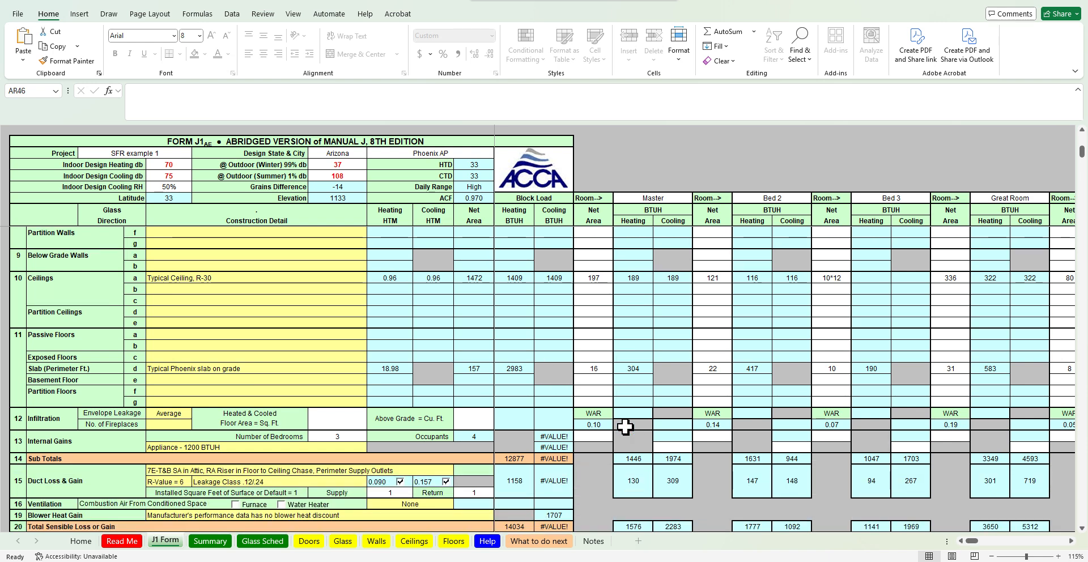
scroll(625, 428, down, 1)
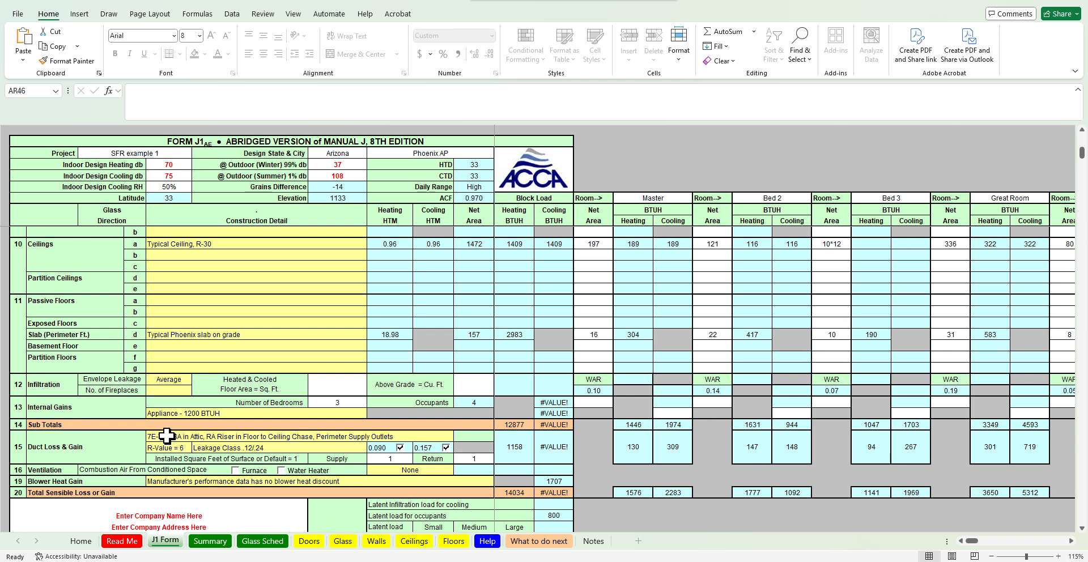
click(66, 387)
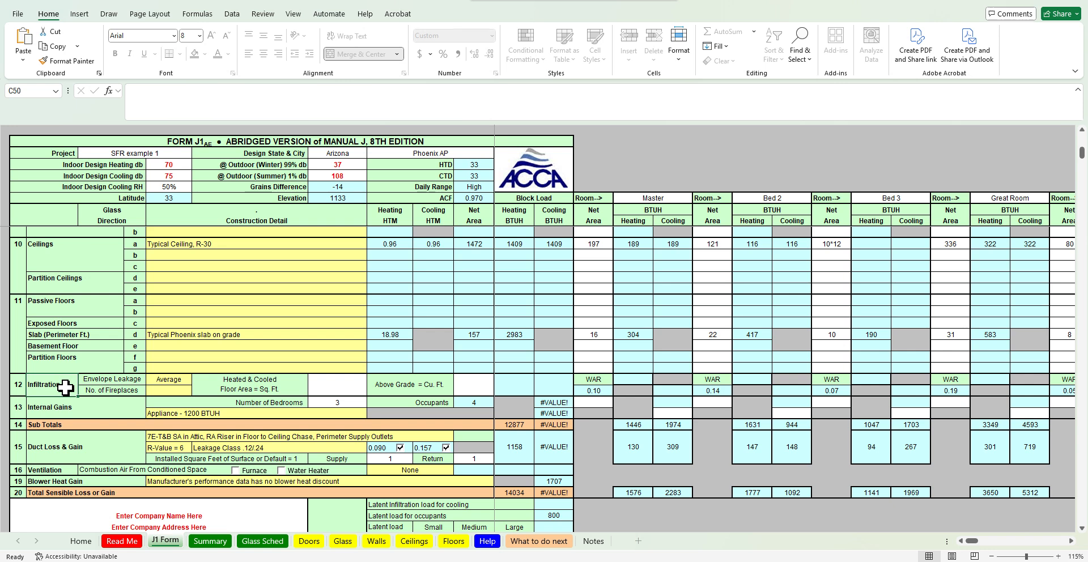
key(Tab)
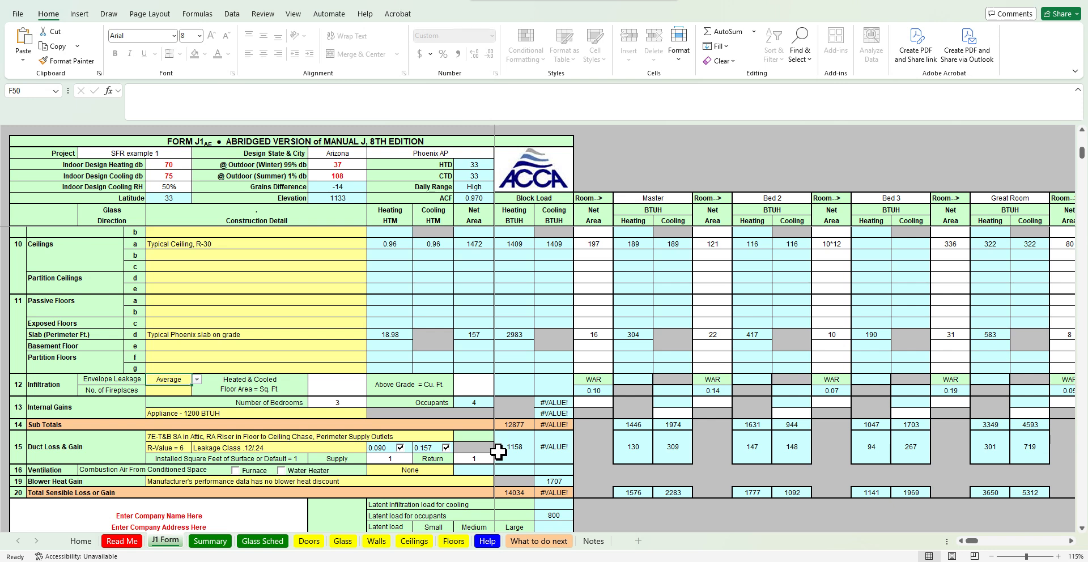
scroll(499, 453, down, 2)
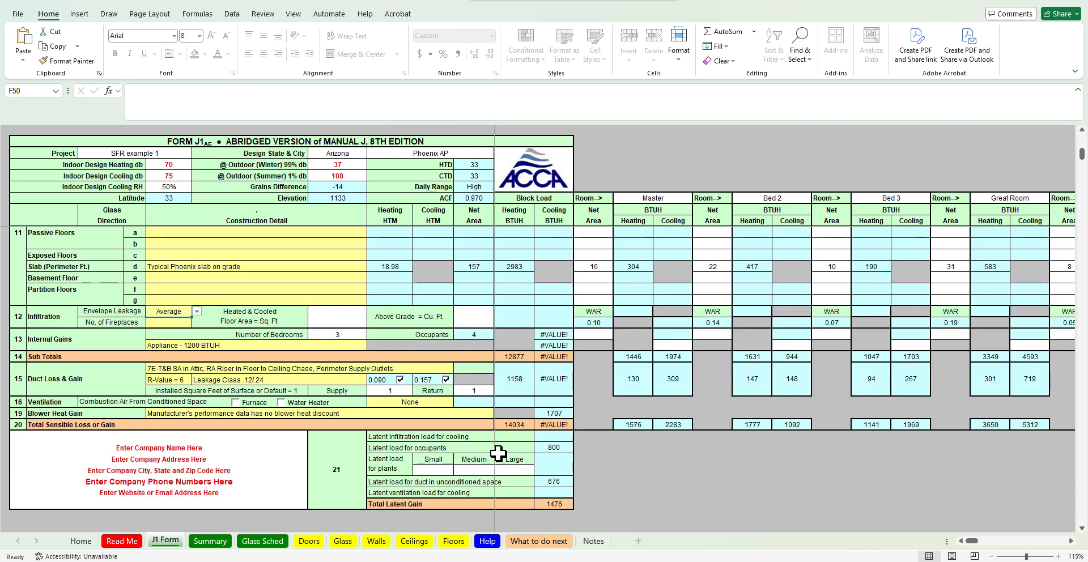
click(339, 316)
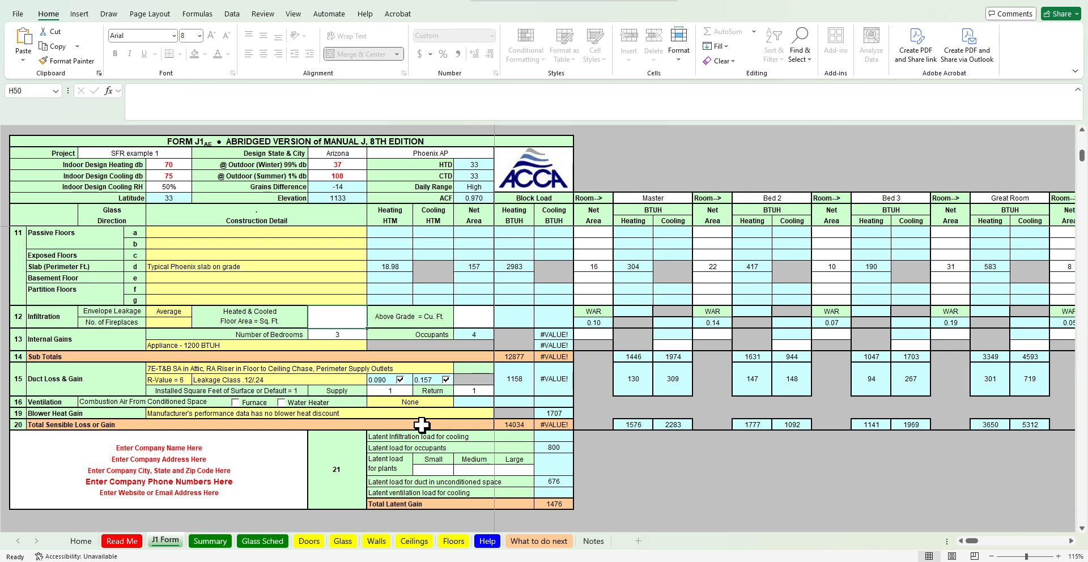
Review the house plan's floor plan and overall dimensions on the web page and image
mouse_move(558, 552)
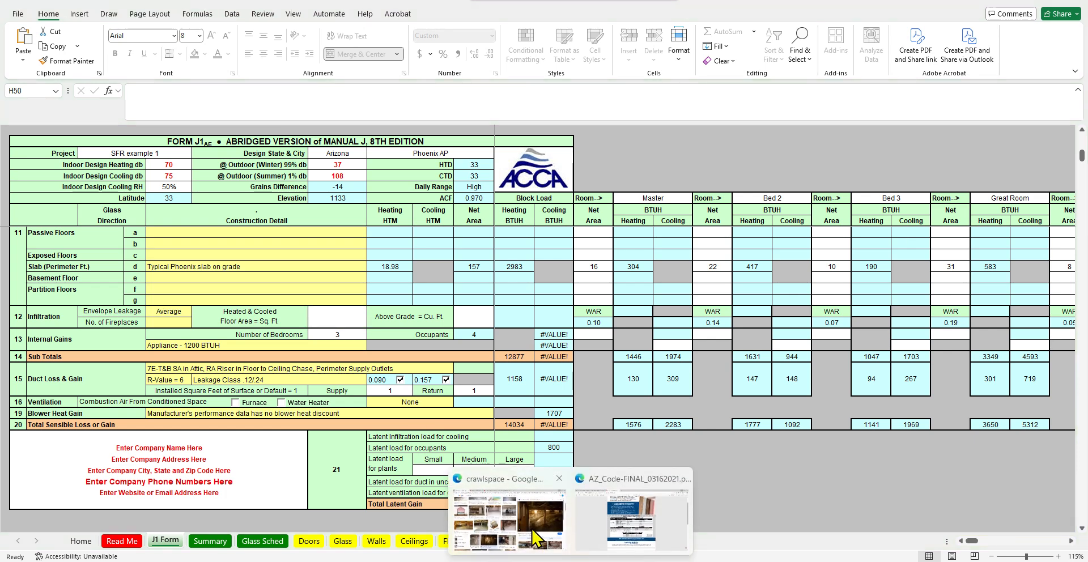
click(513, 519)
click(442, 0)
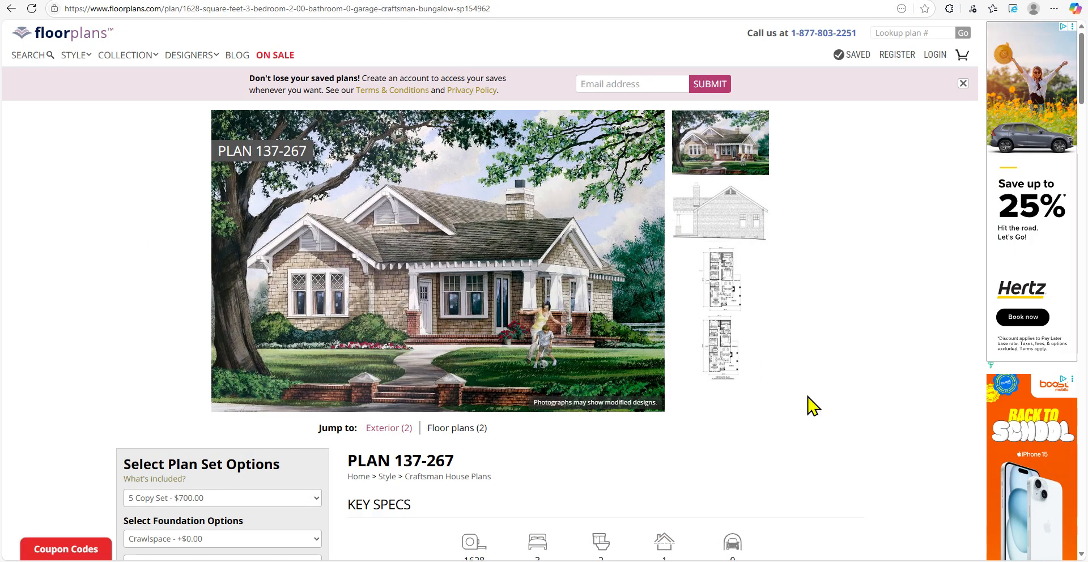
scroll(66, 444, down, 3)
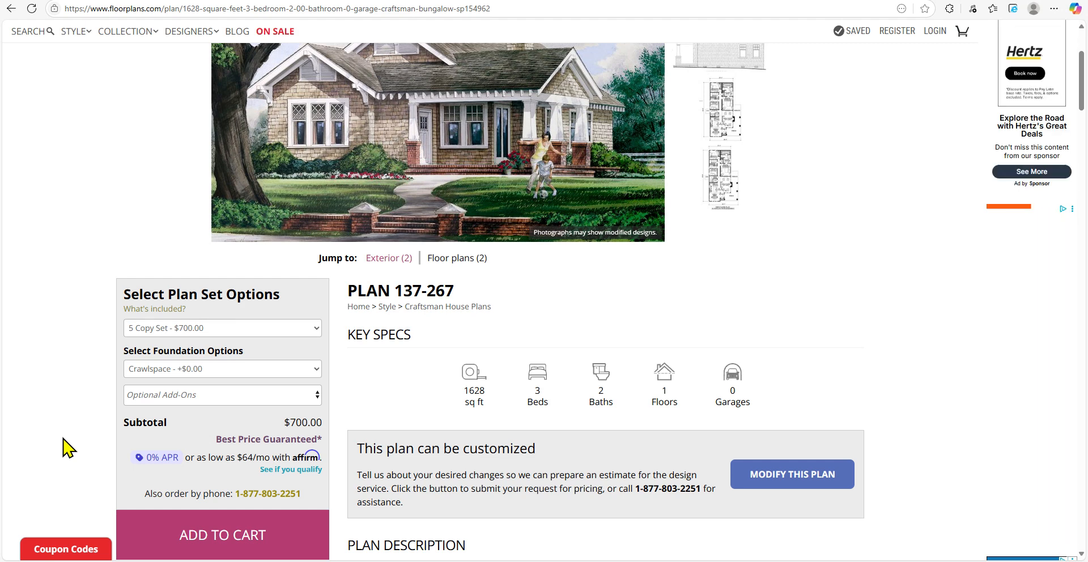
scroll(66, 448, down, 4)
scroll(68, 448, down, 4)
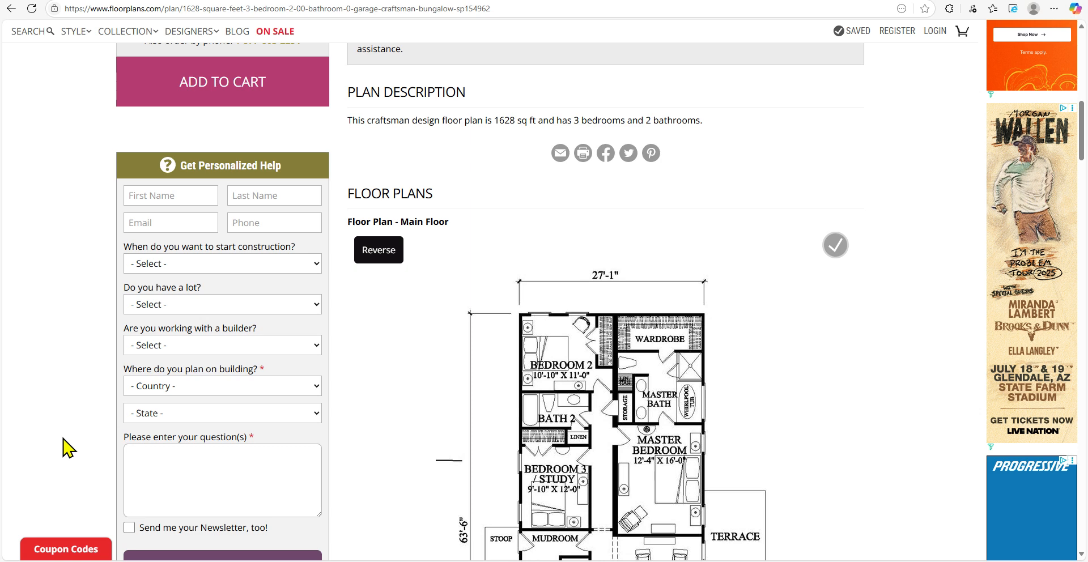
scroll(66, 448, down, 3)
mouse_move(621, 561)
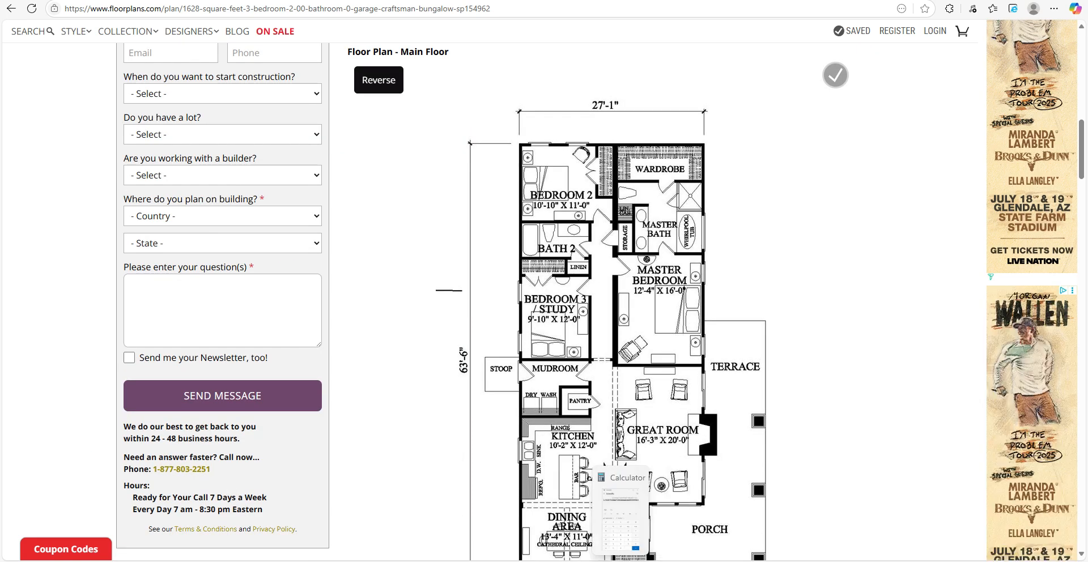
key(alt+Tab)
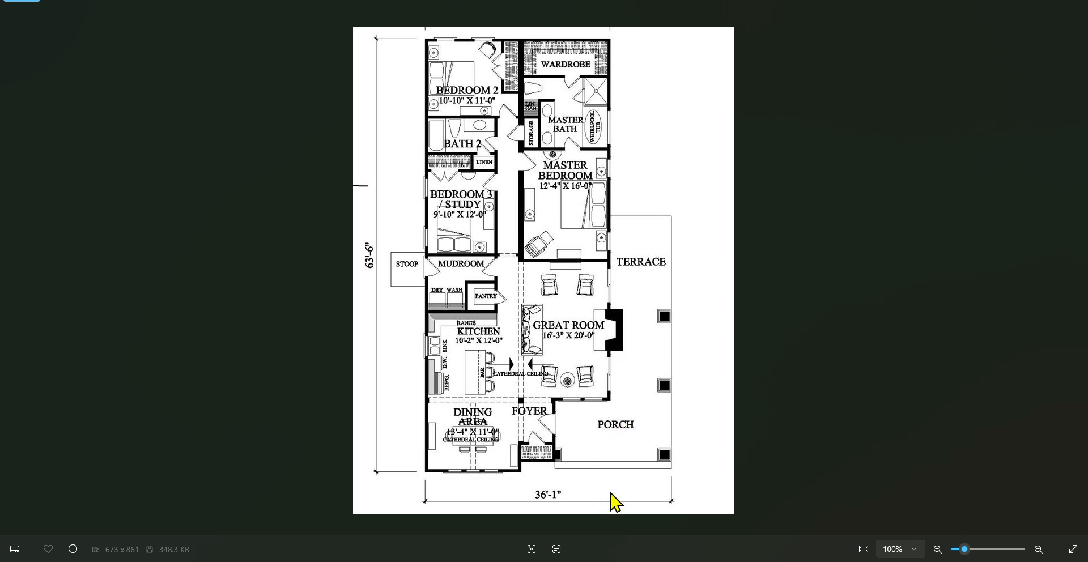
Calculate 63 × 31 on the calculator
key(alt+Tab)
text(63*)
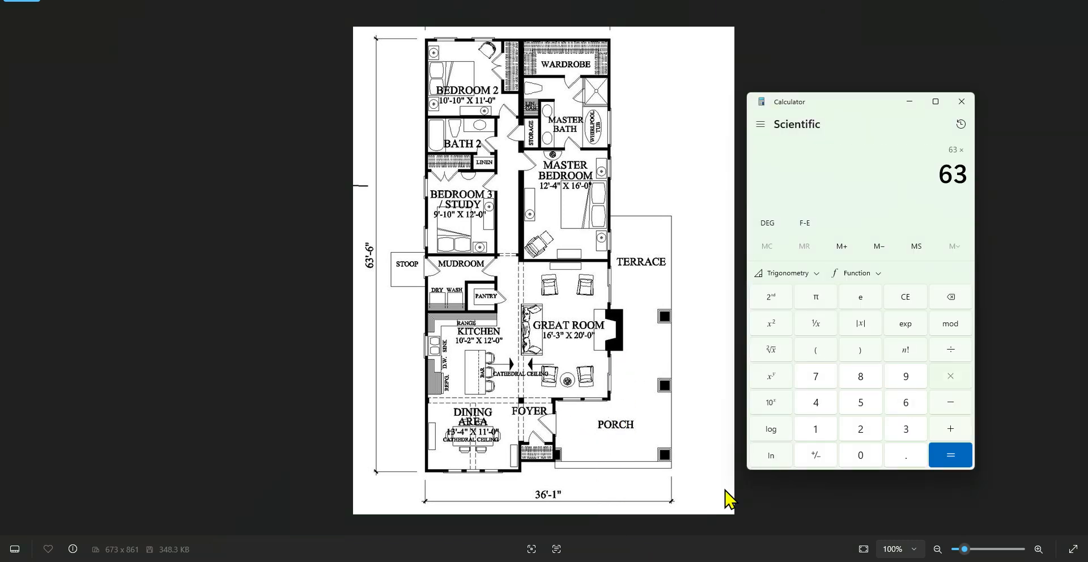
text(31)
key(ctrl+h)
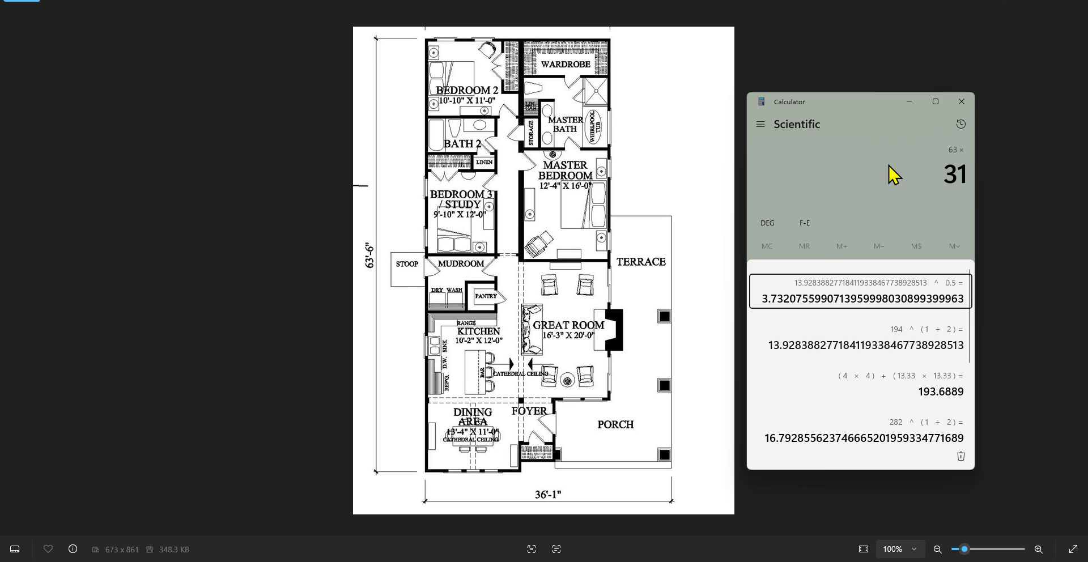
click(939, 454)
click(938, 454)
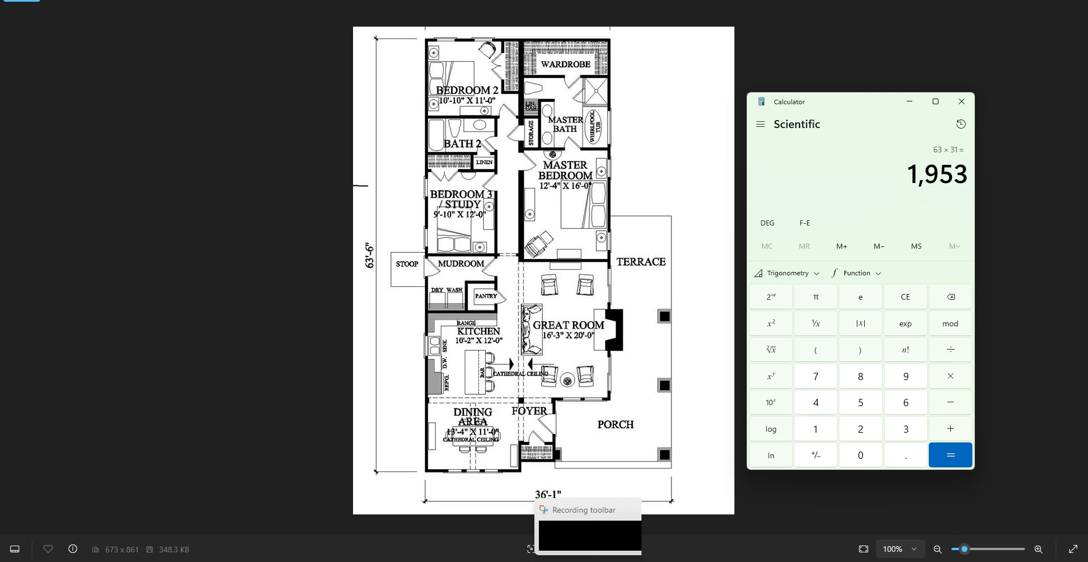
Review the plan's key specifications, including total square footage, on the house plan web page
click(511, 516)
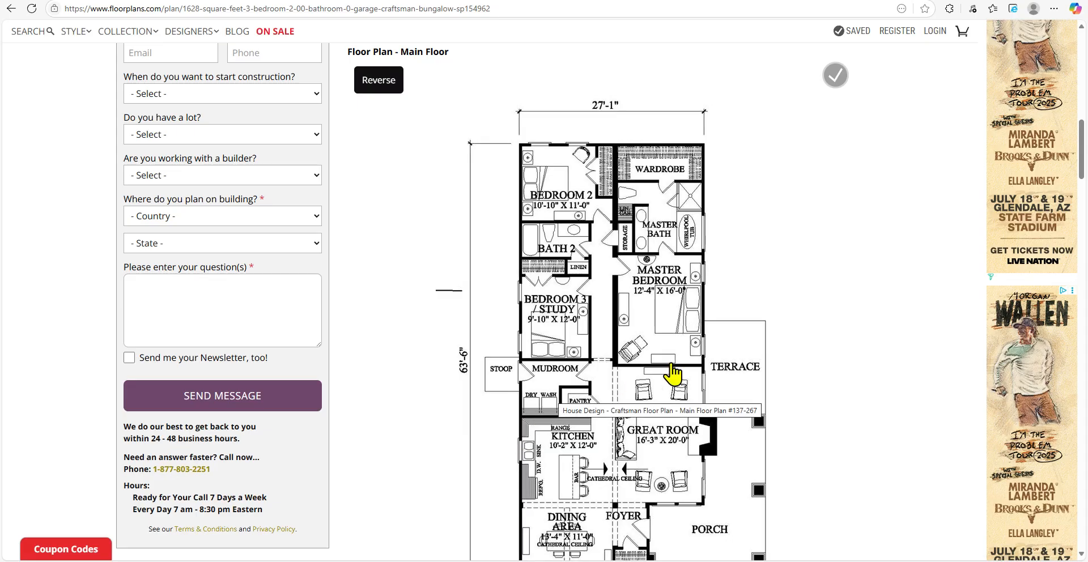
scroll(885, 377, up, 9)
scroll(906, 372, down, 10)
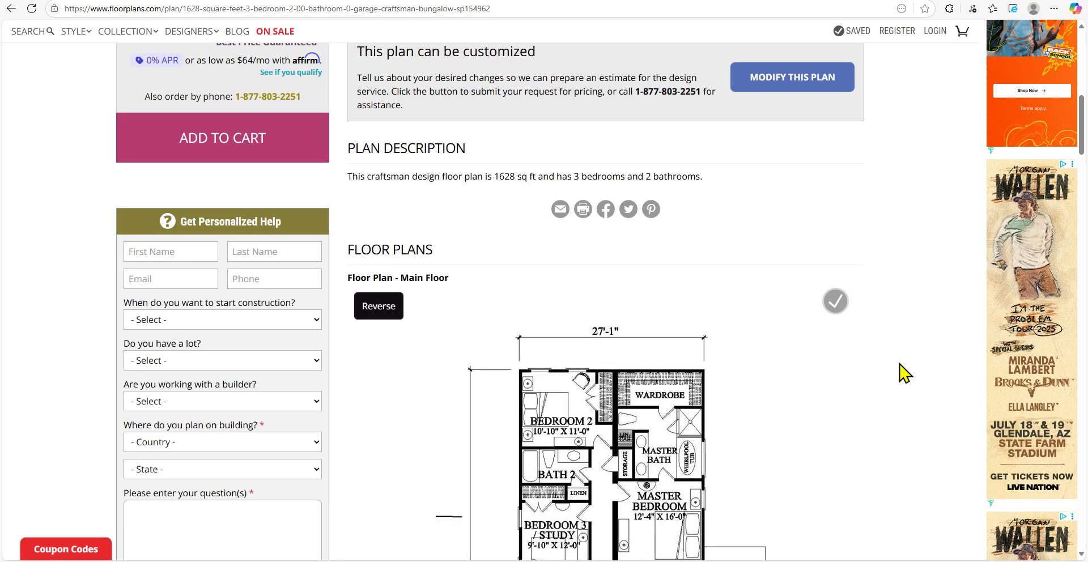
scroll(906, 375, up, 9)
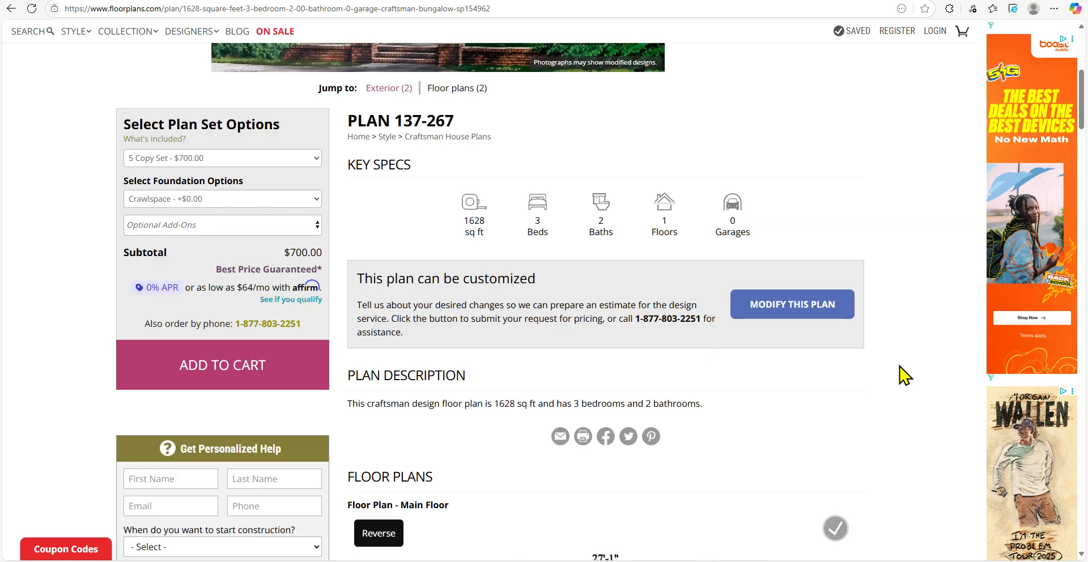
scroll(669, 474, up, 4)
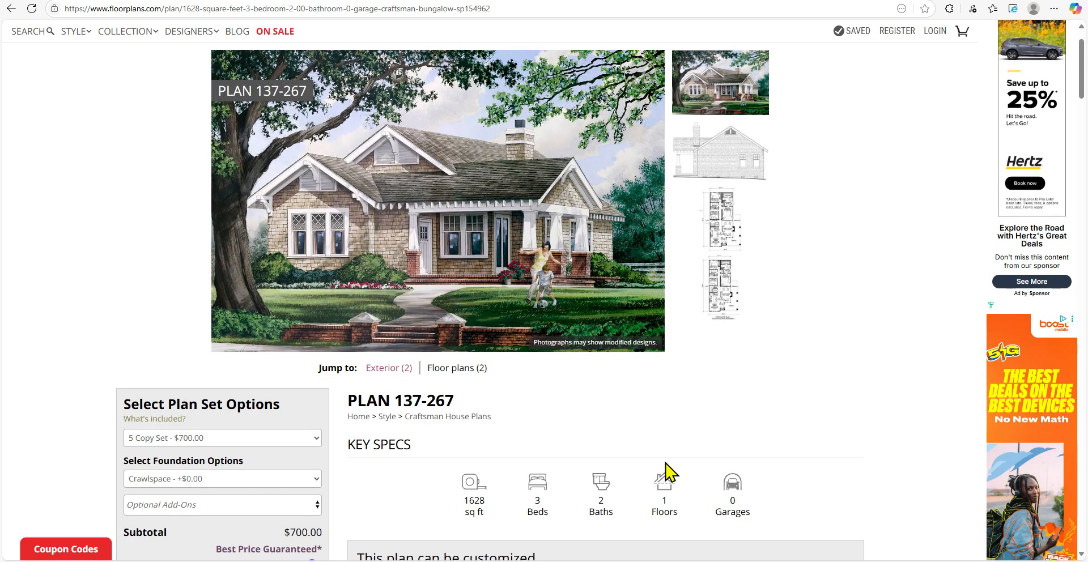
scroll(479, 414, down, 1)
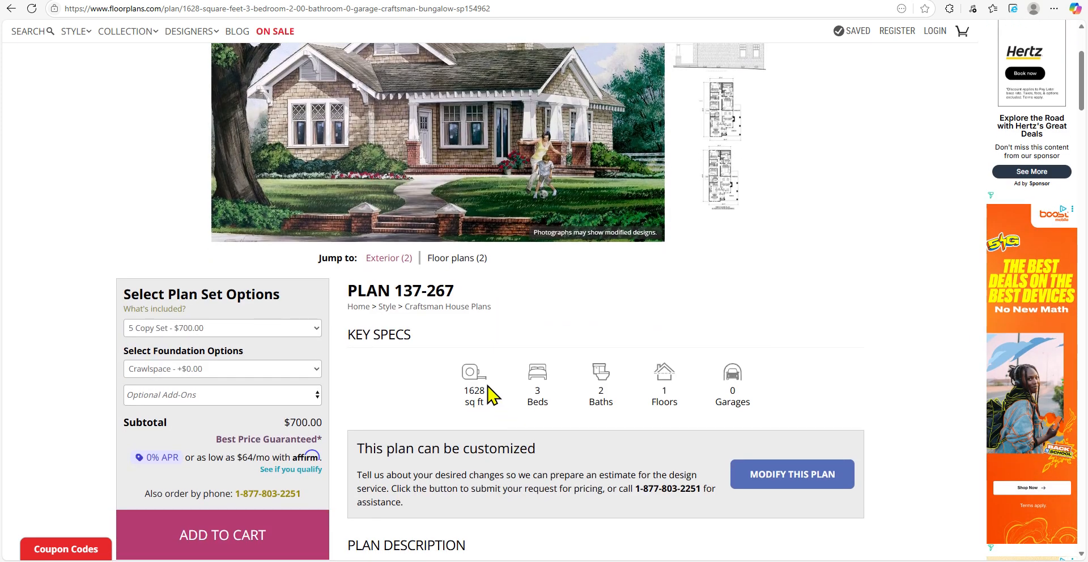
click(594, 561)
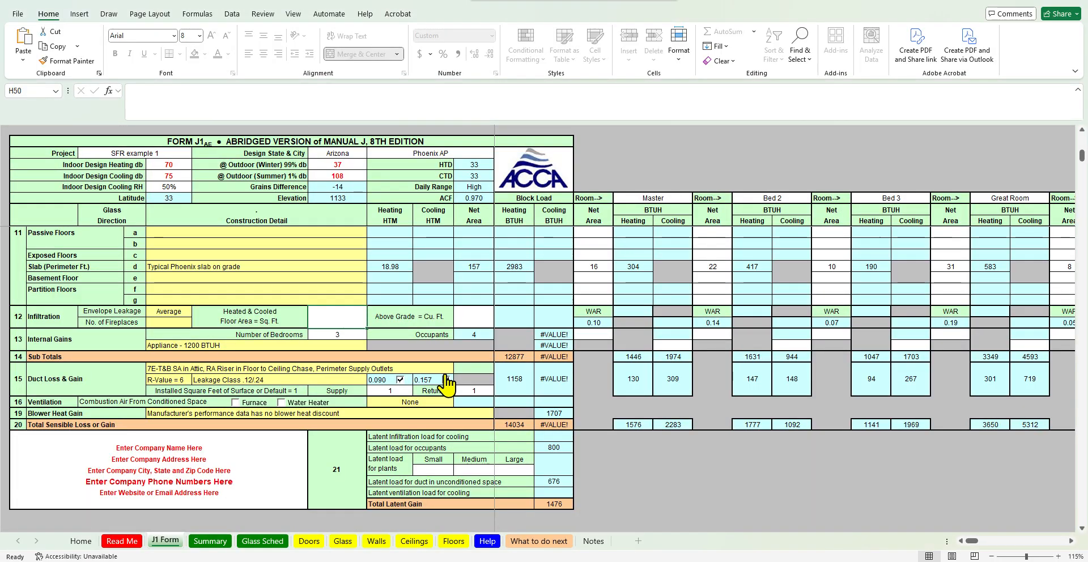
Enter 1628 as the heated and cooled floor area and =H50*8 as the above-grade volume in the infiltration section
text(1628)
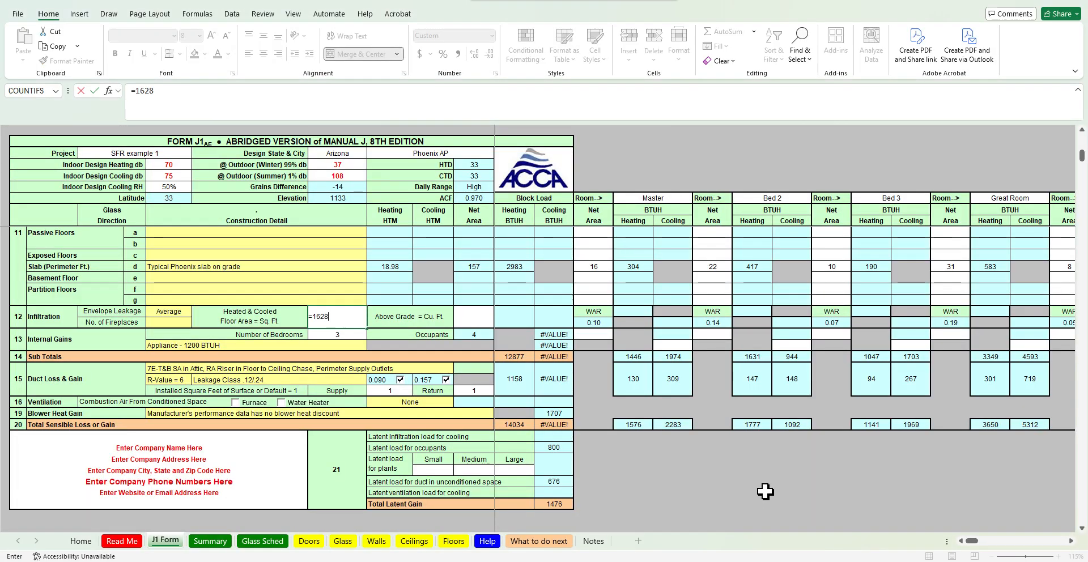
key(Return)
click(479, 319)
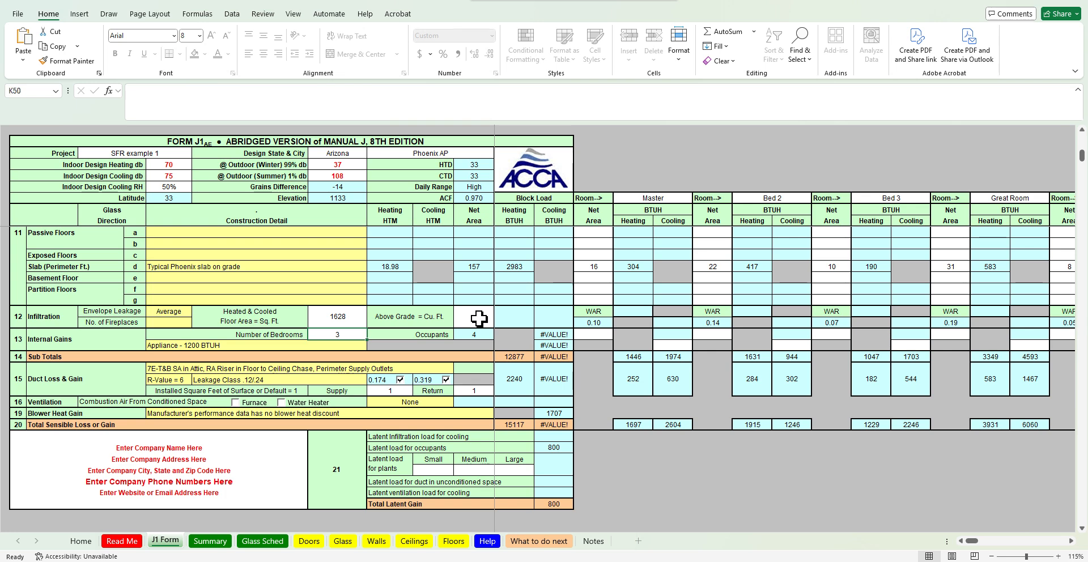
scroll(652, 476, up, 1)
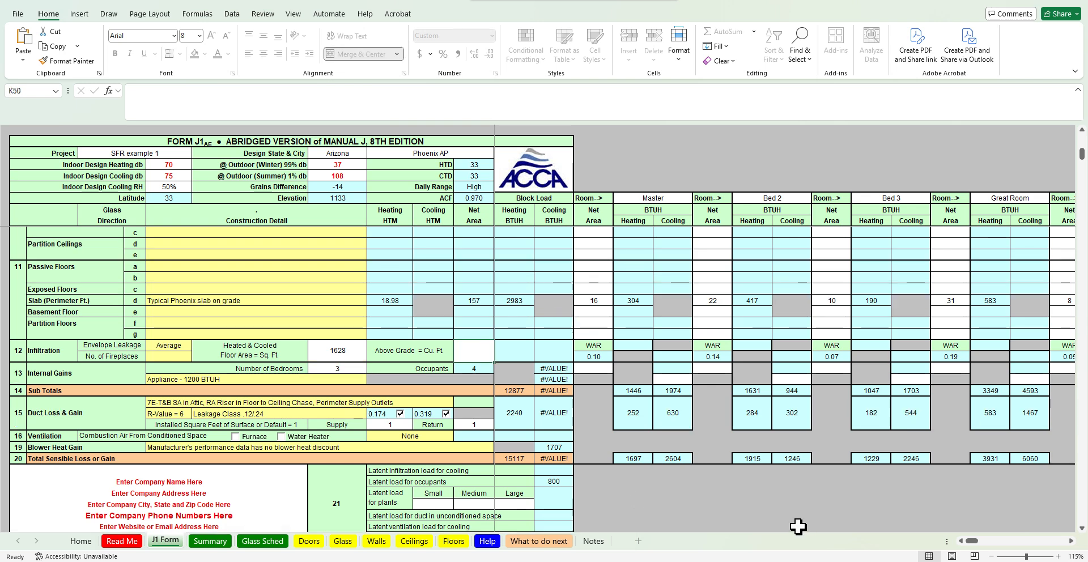
key(BackSpace)
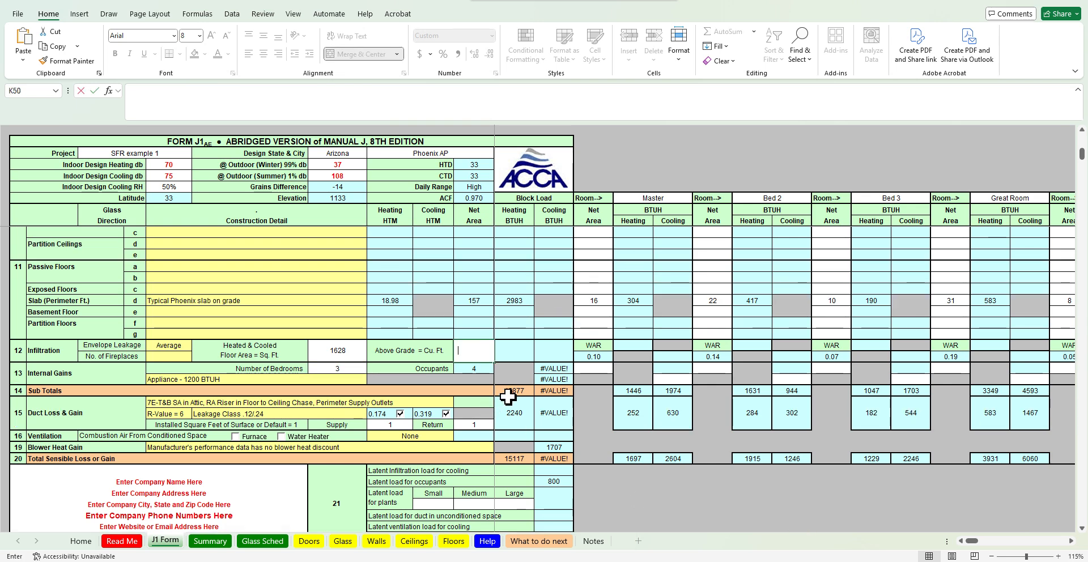
text(=H50*8)
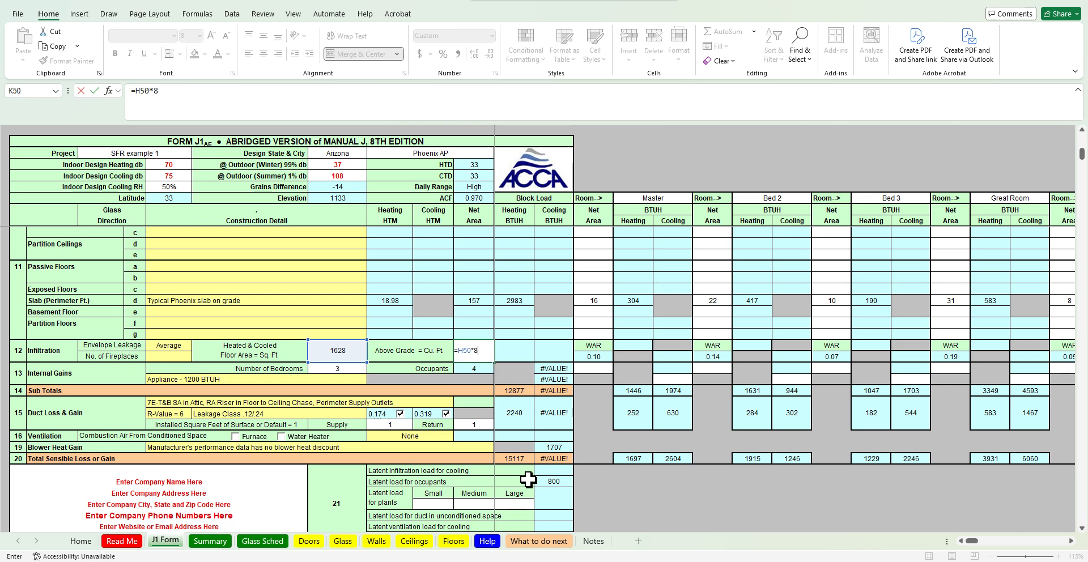
key(Return)
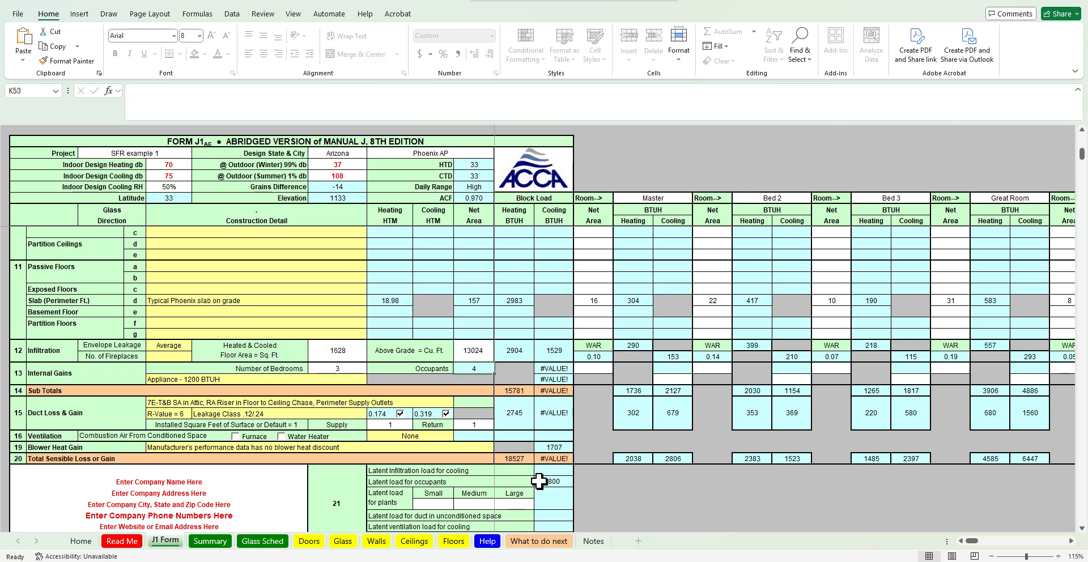
Enter the room occupants: 2 for Master, 1 for Bed 2 and 1 for Bed 3
scroll(590, 471, up, 4)
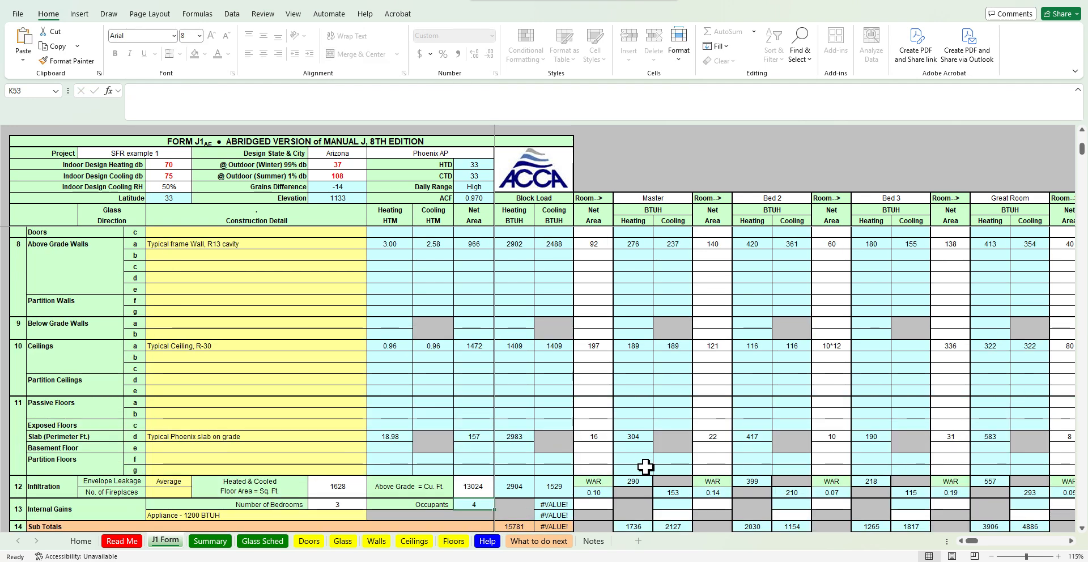
click(607, 503)
text(2)
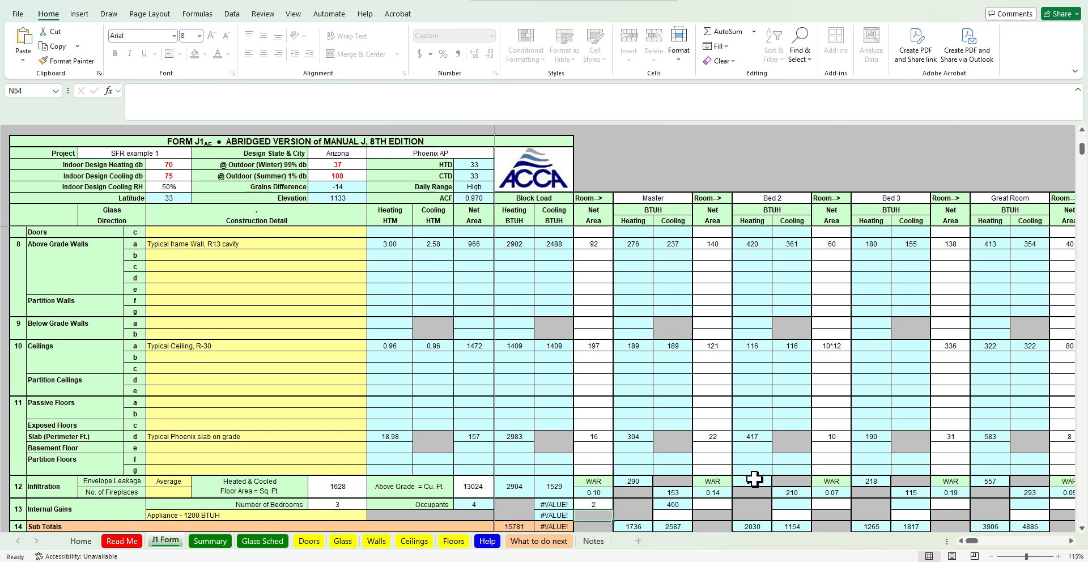
click(729, 503)
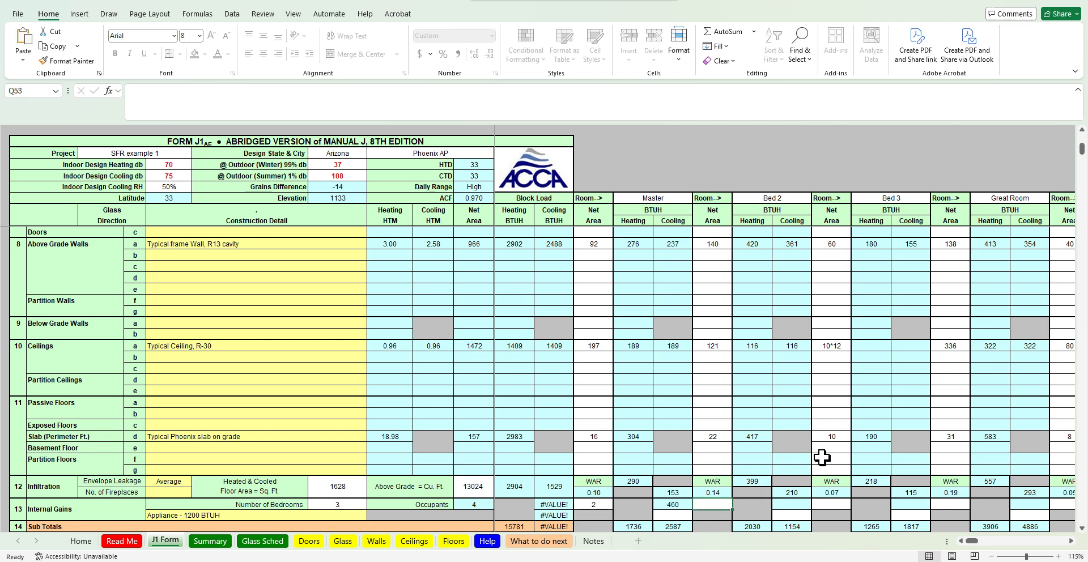
scroll(823, 458, down, 1)
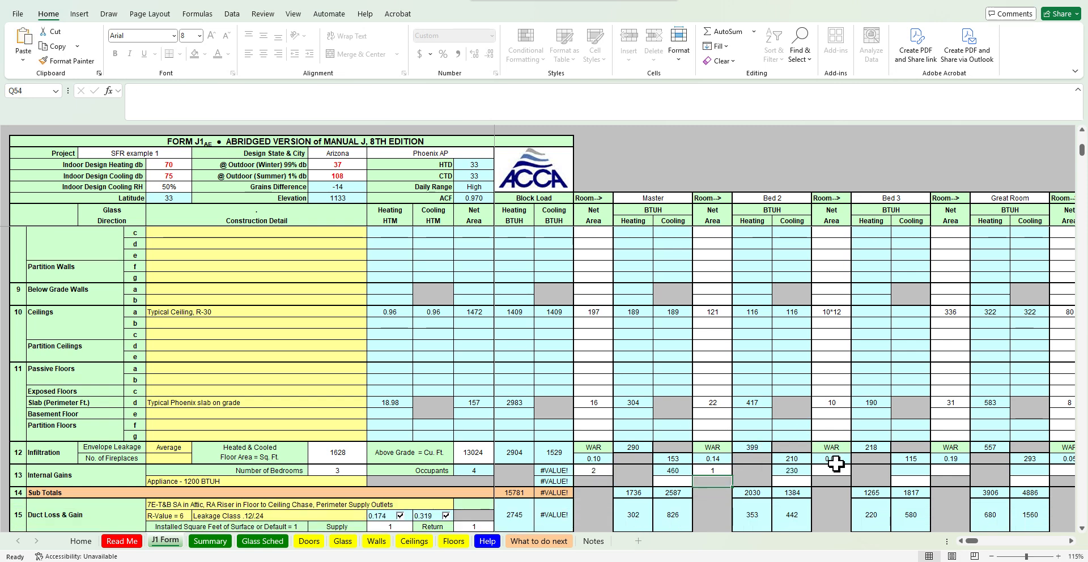
text(1)
click(832, 470)
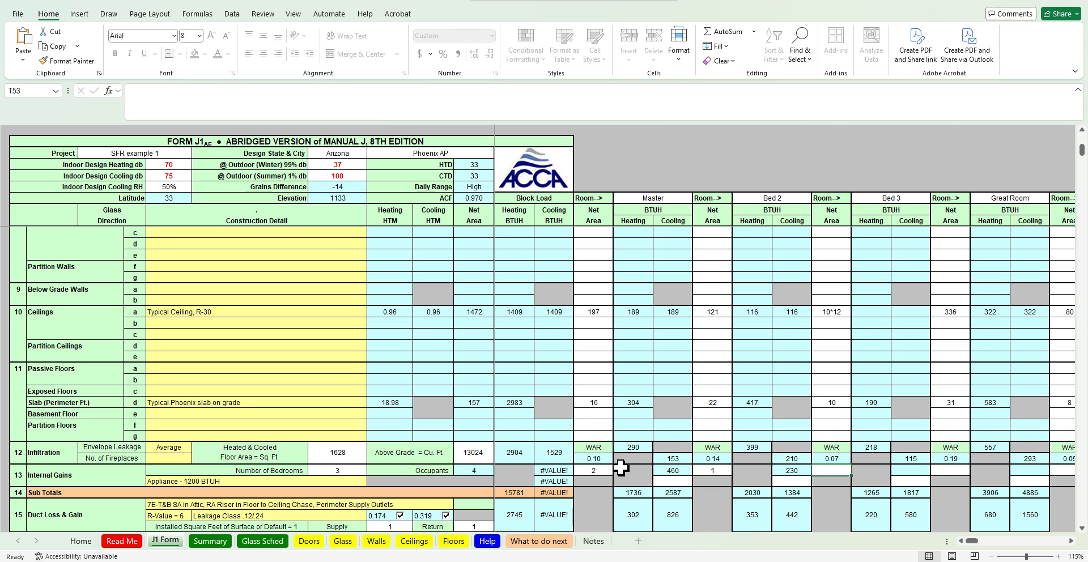
text(1)
key(Return)
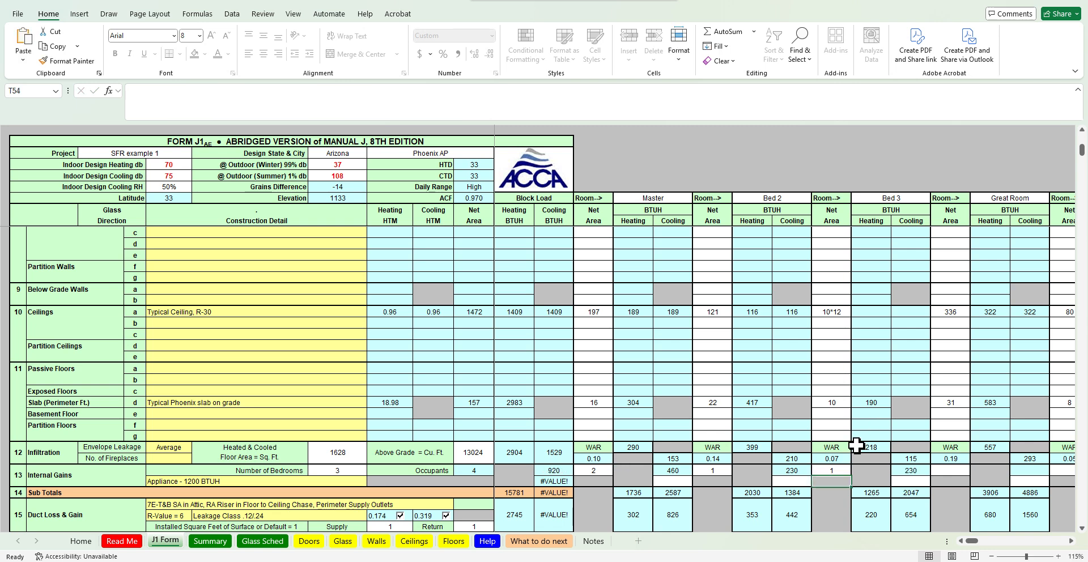
Set the appliance internal gain to Appliance - 2400 BTUH
scroll(857, 446, down, 1)
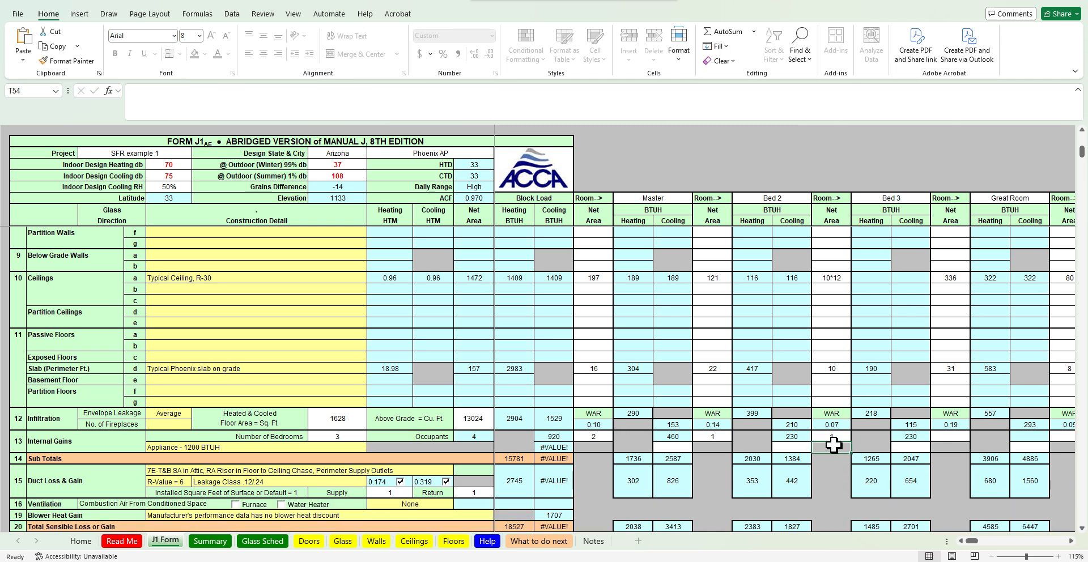
click(360, 448)
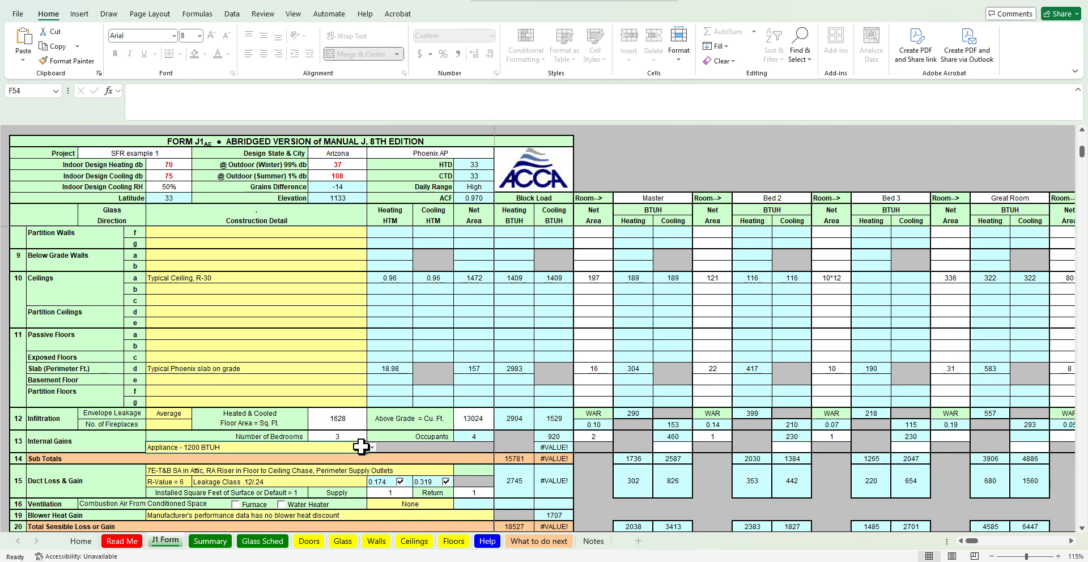
click(372, 448)
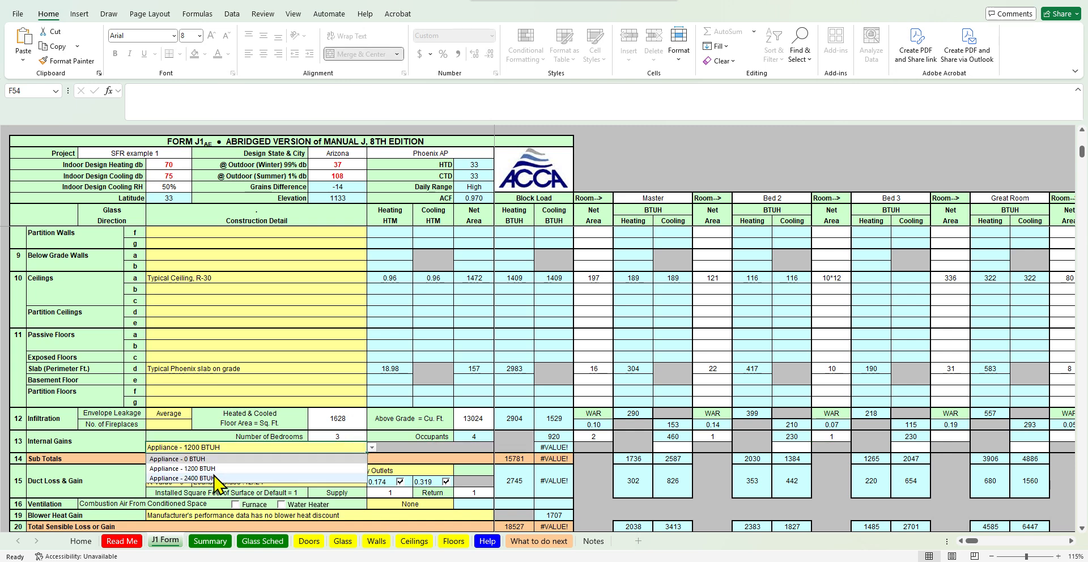
click(182, 478)
Assign 1200 BTUH of appliance cooling gain to the Master room and the Great Room
click(673, 449)
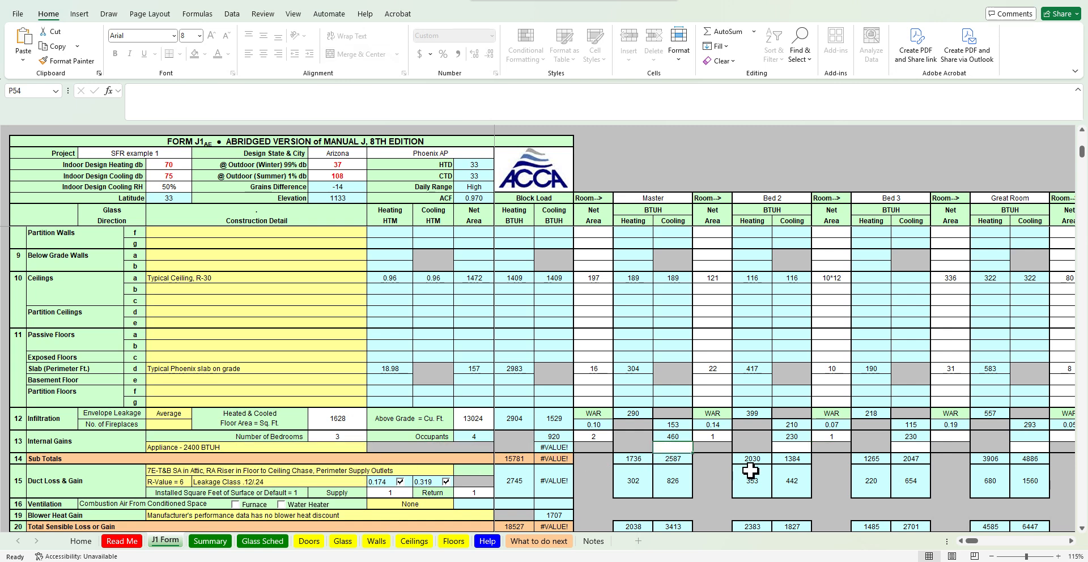
text(24)
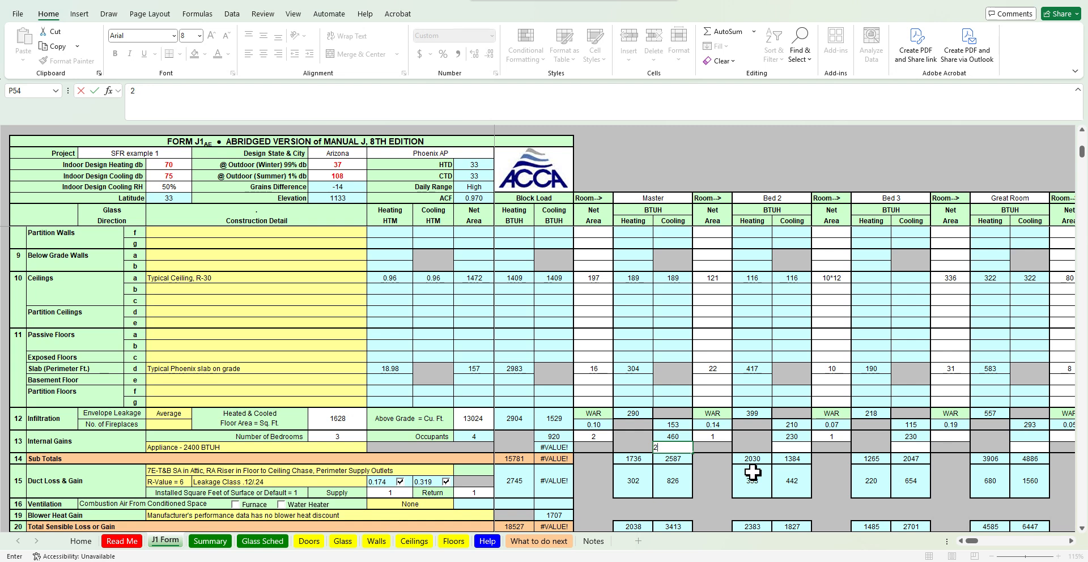
key(BackSpace)
key(BackSpace)
text(1200)
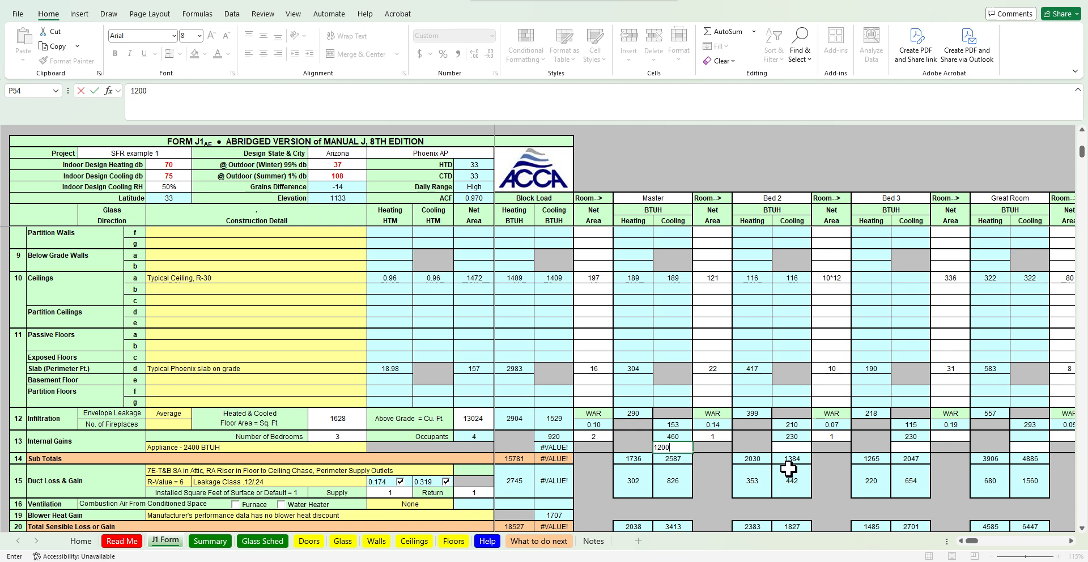
key(Right)
key(Right)
key(Right)
key(Right)
key(Right)
key(Right)
key(Right)
key(Right)
key(Right)
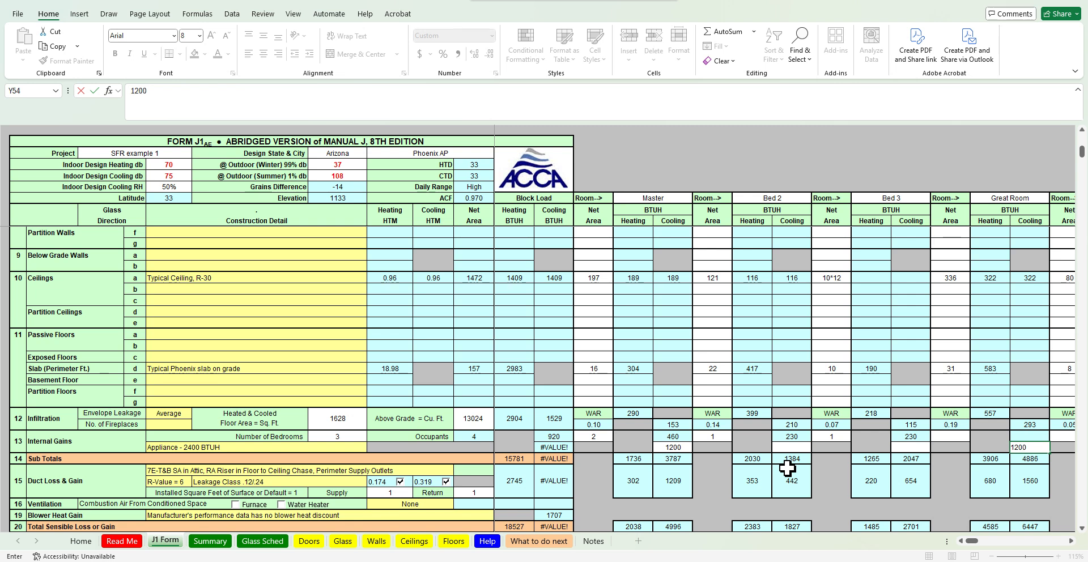
text(1200)
key(Return)
Examine the Summary sheet's room heat loss and heat gain columns and their totals
scroll(787, 468, down, 4)
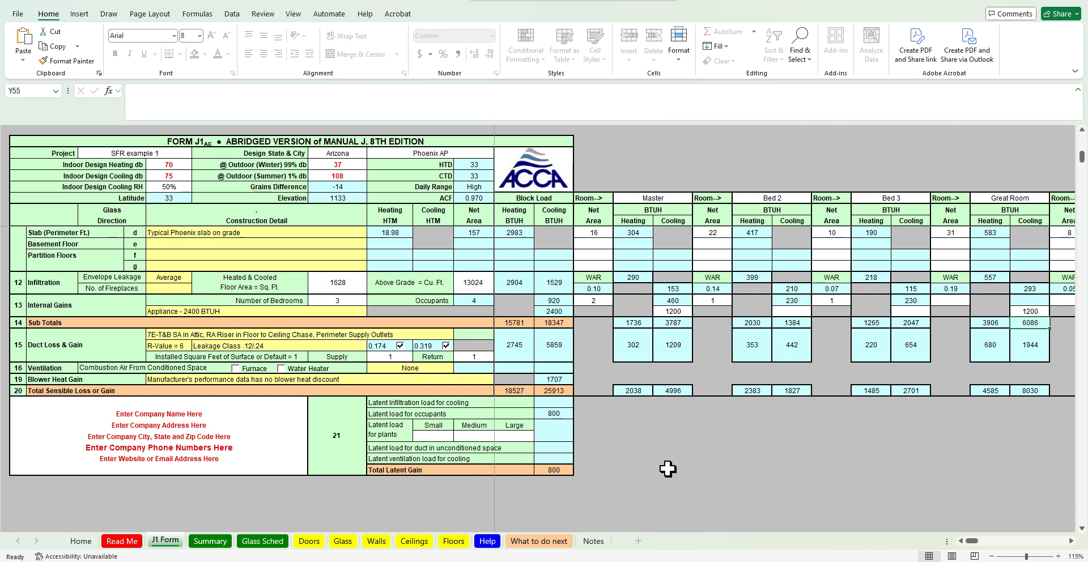
scroll(669, 474, up, 10)
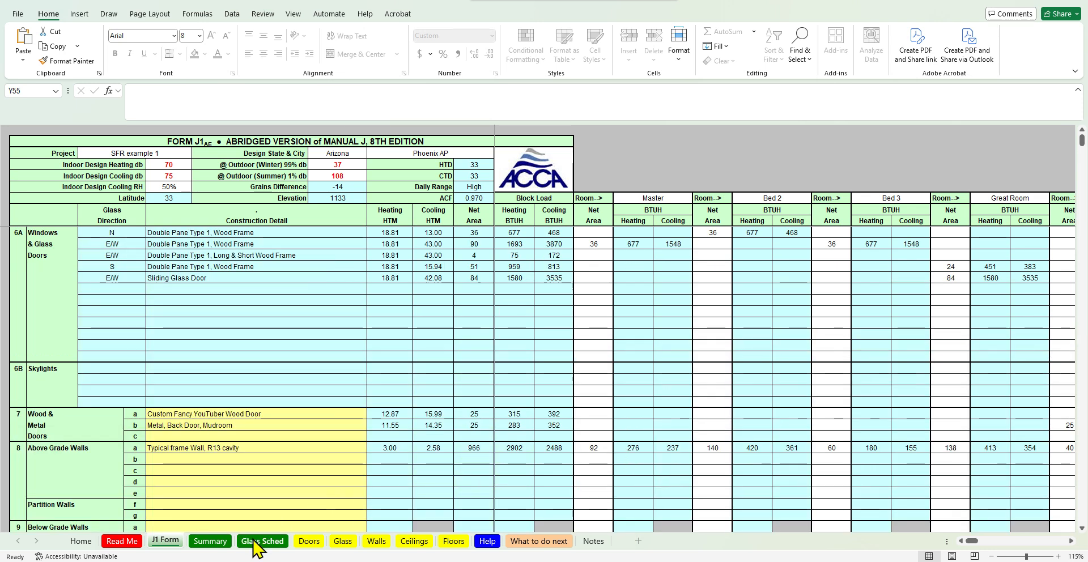
click(210, 541)
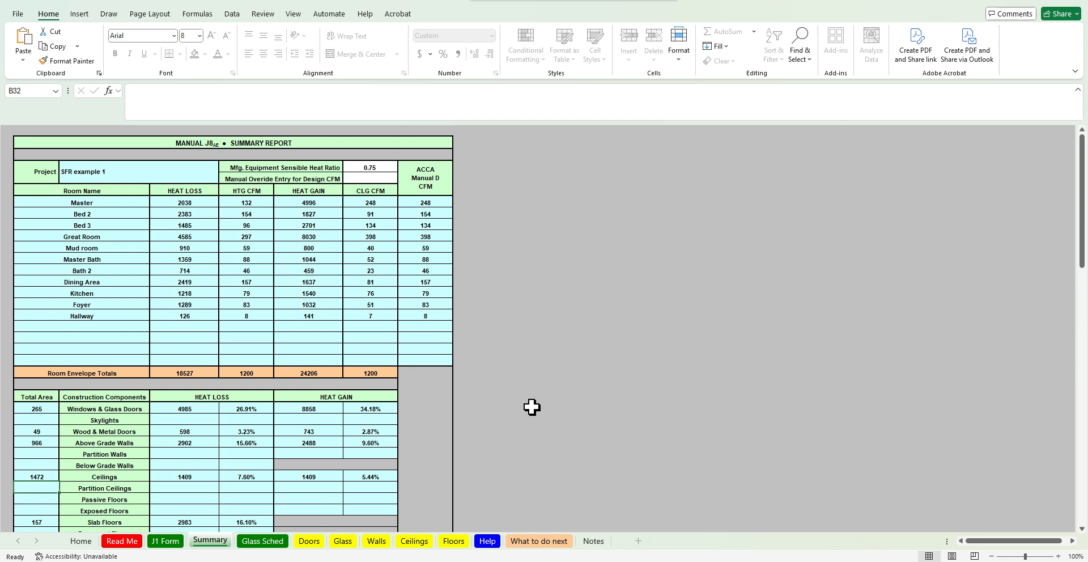
scroll(532, 407, down, 1)
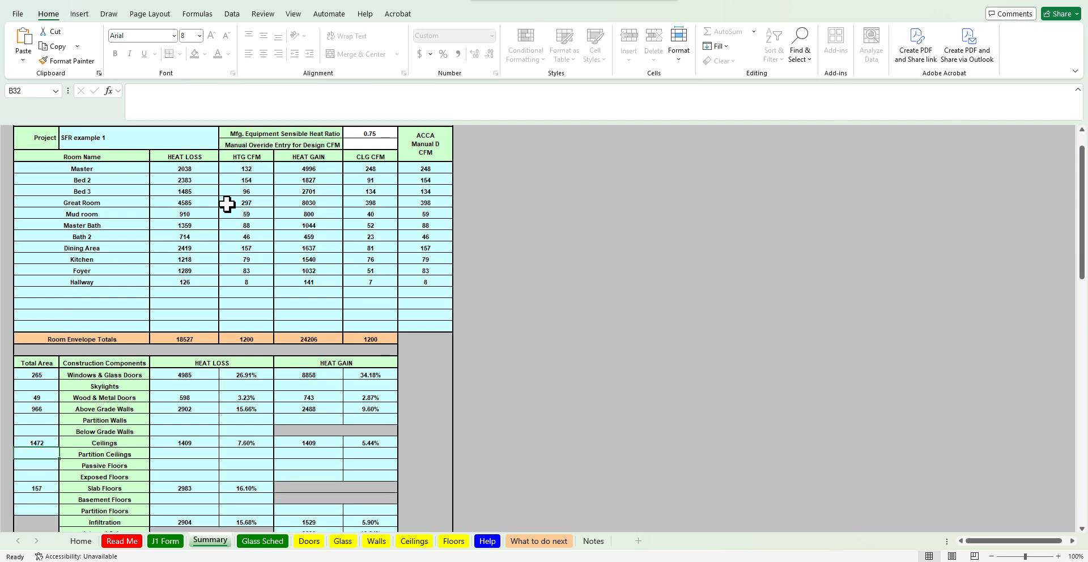
click(207, 167)
drag(206, 166, 201, 284)
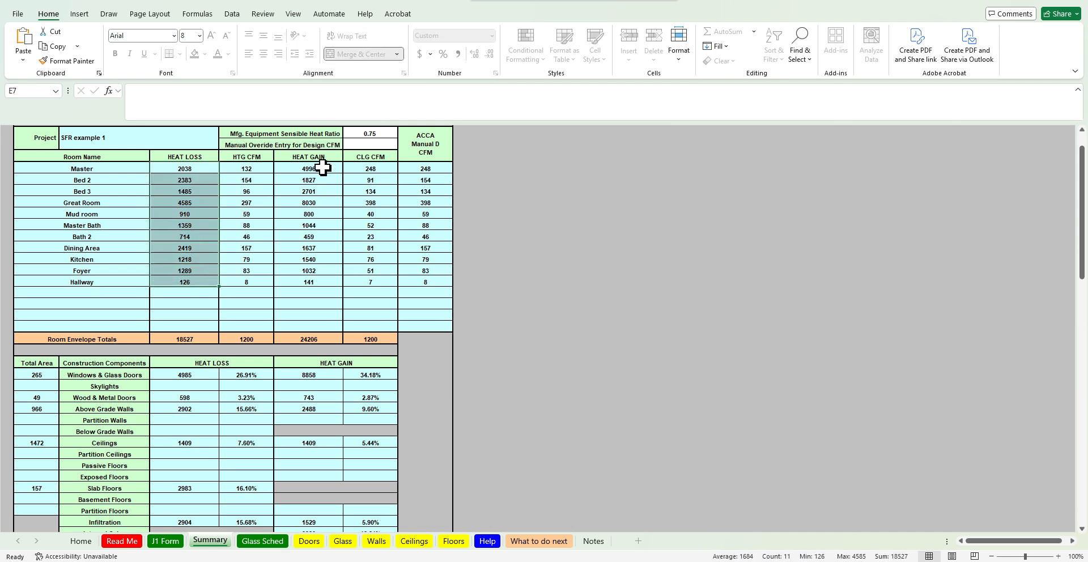
drag(323, 167, 315, 283)
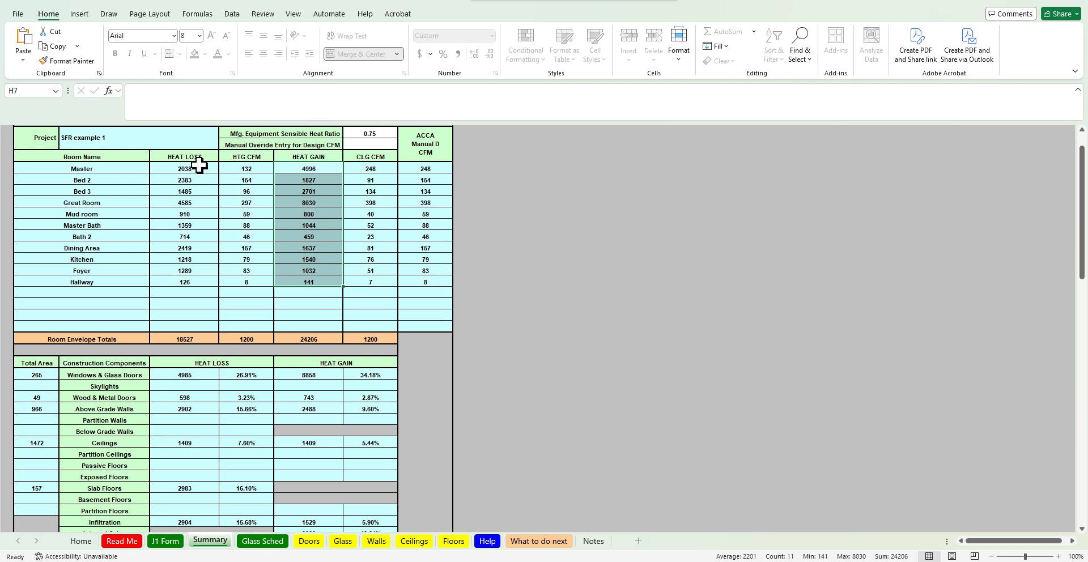
drag(199, 164, 204, 282)
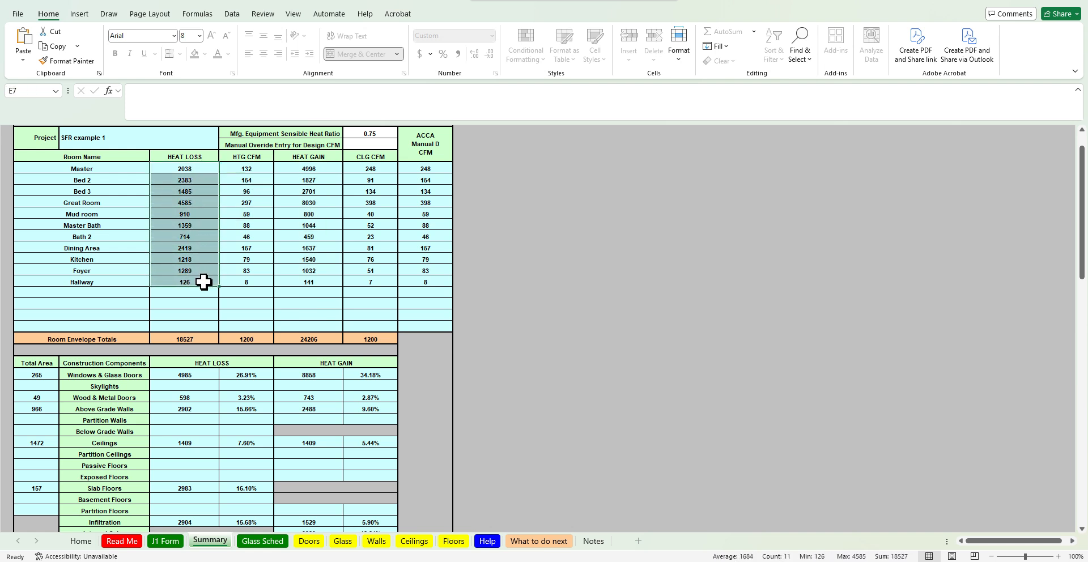
ctrl+click(328, 169)
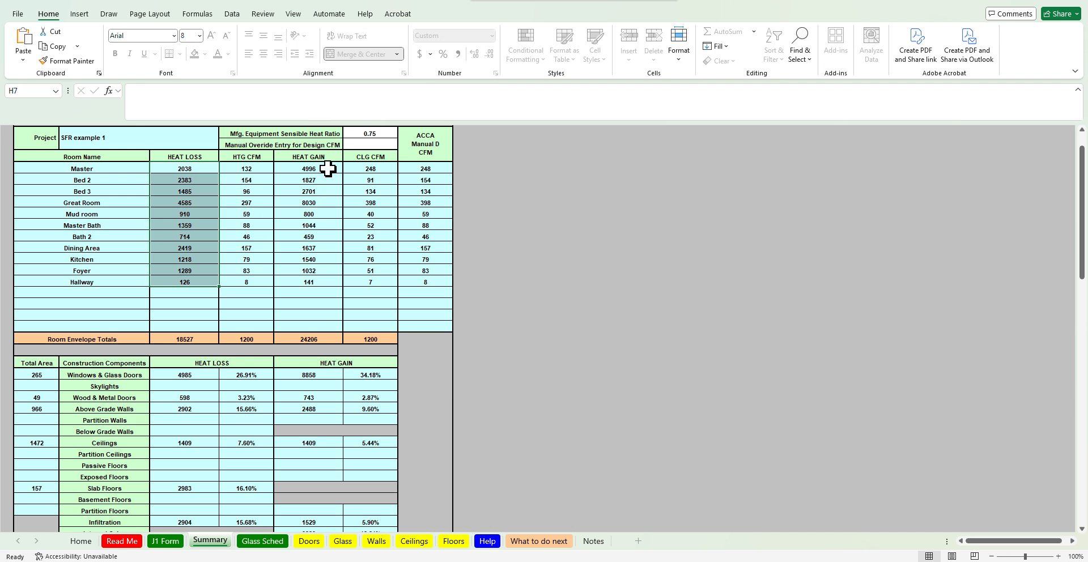
drag(328, 168, 328, 286)
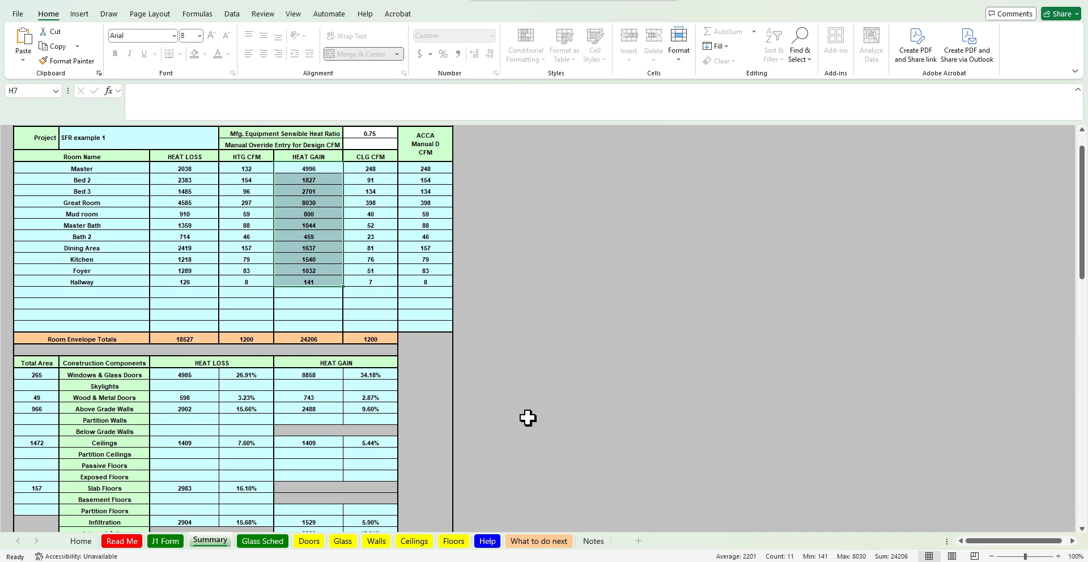
scroll(528, 417, down, 4)
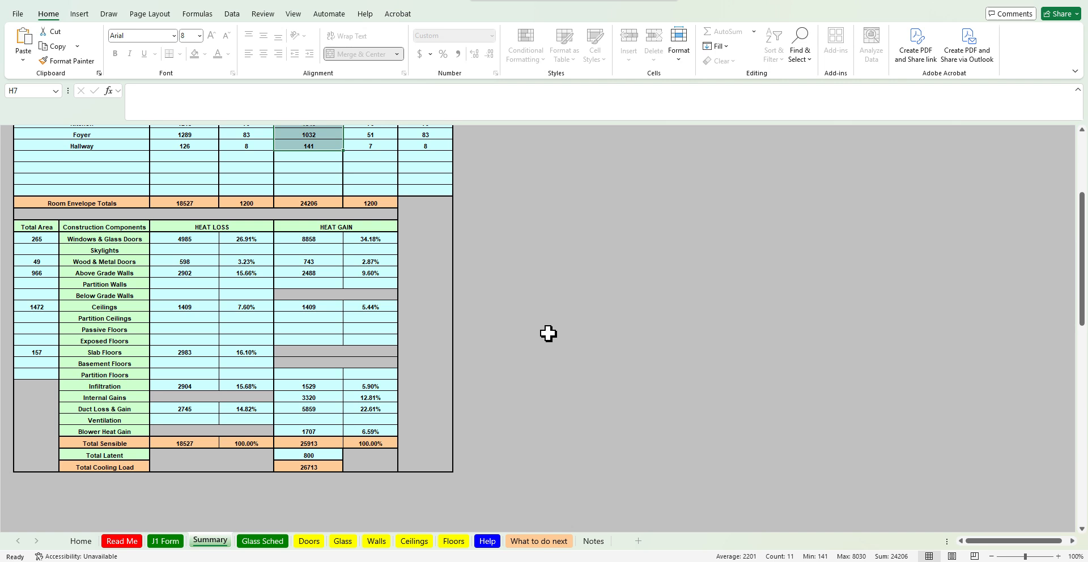
Examine the Total Sensible, Total Latent and Total Cooling Load rows on the Summary sheet
drag(83, 444, 308, 463)
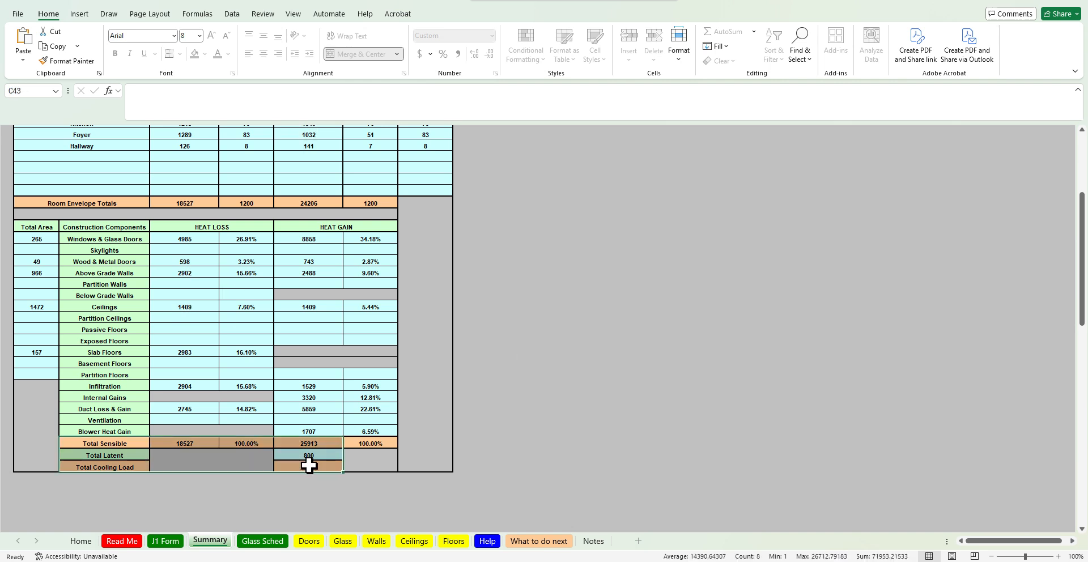
click(207, 444)
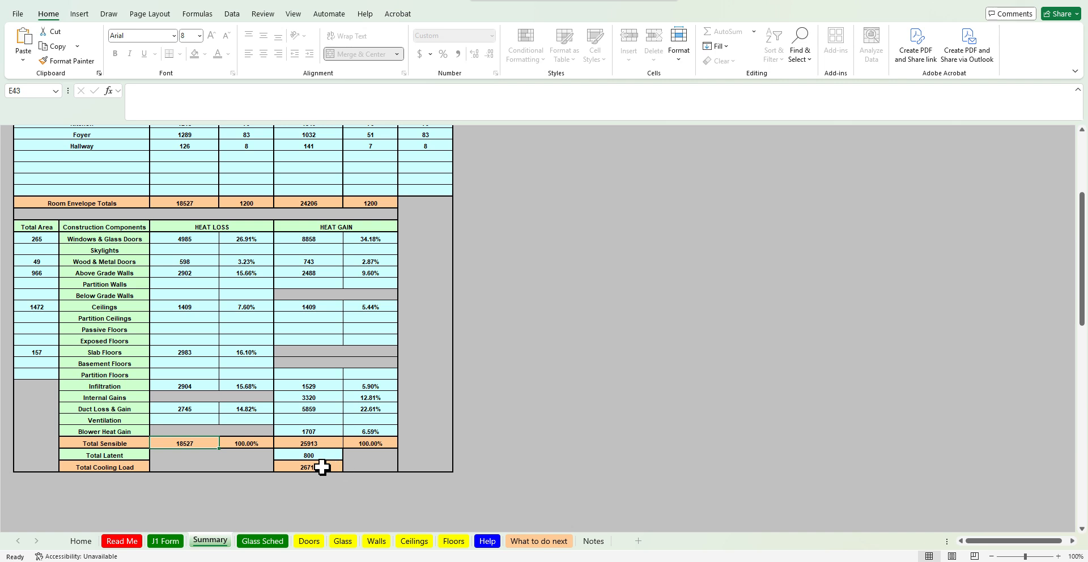
drag(133, 462, 335, 467)
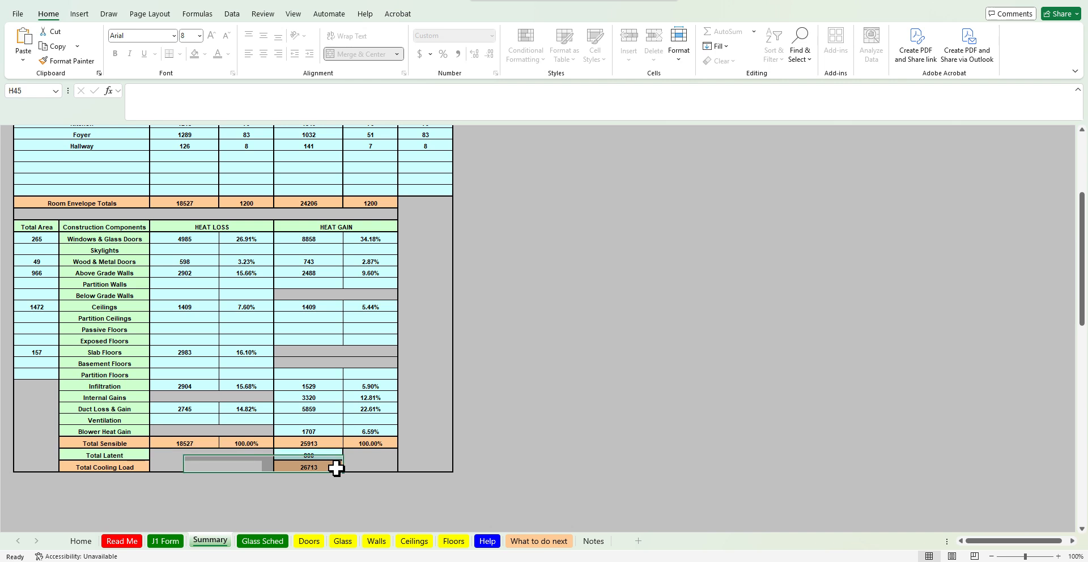
click(335, 467)
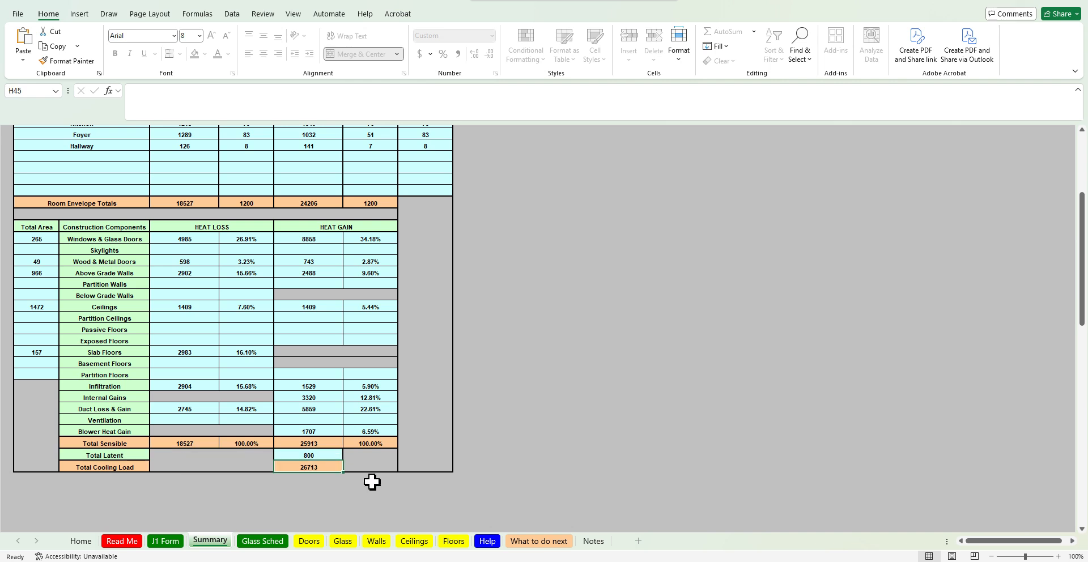
click(335, 453)
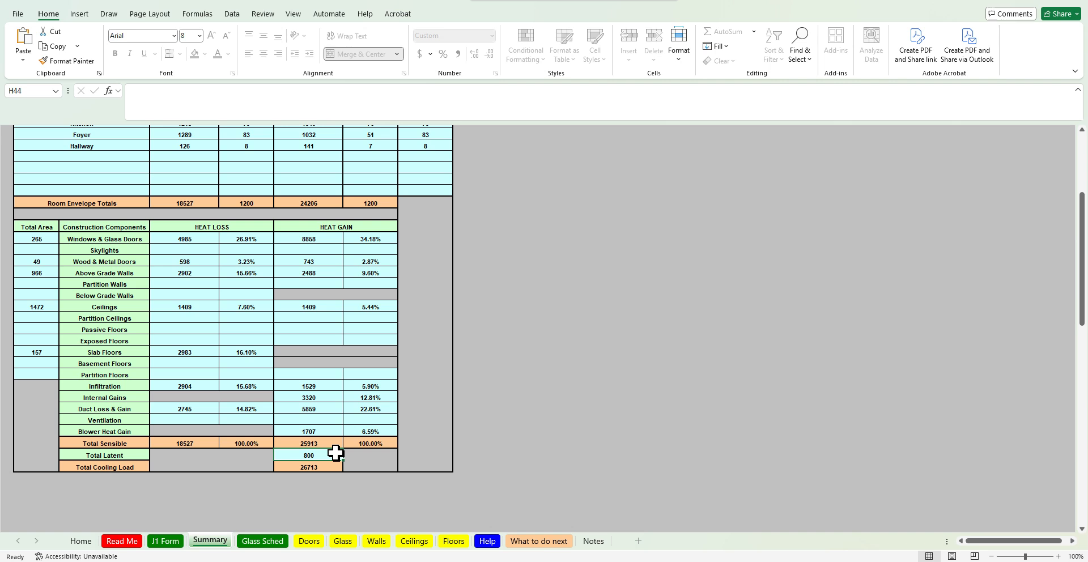
click(336, 442)
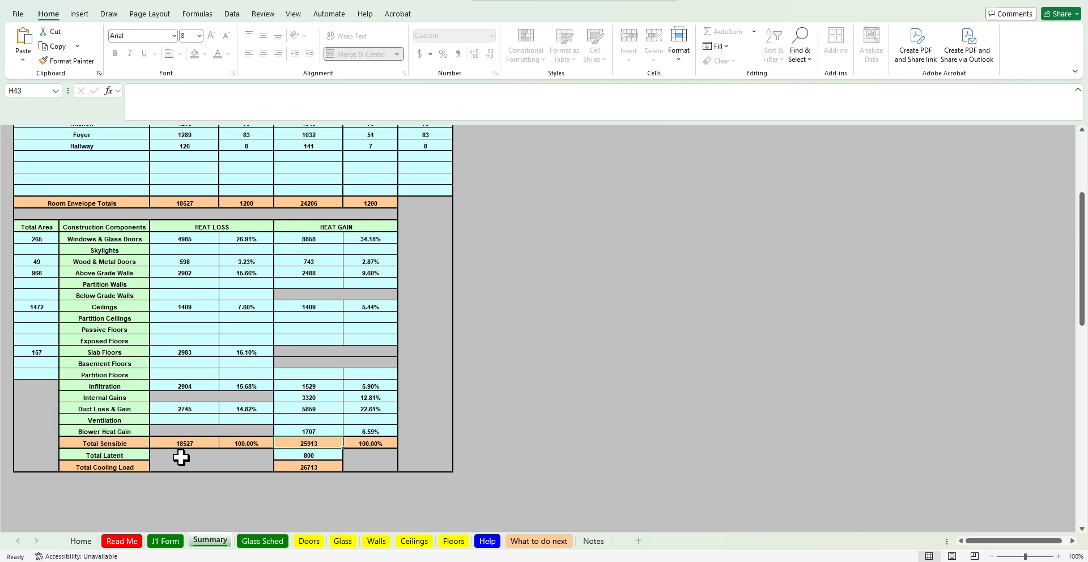
drag(139, 458, 301, 451)
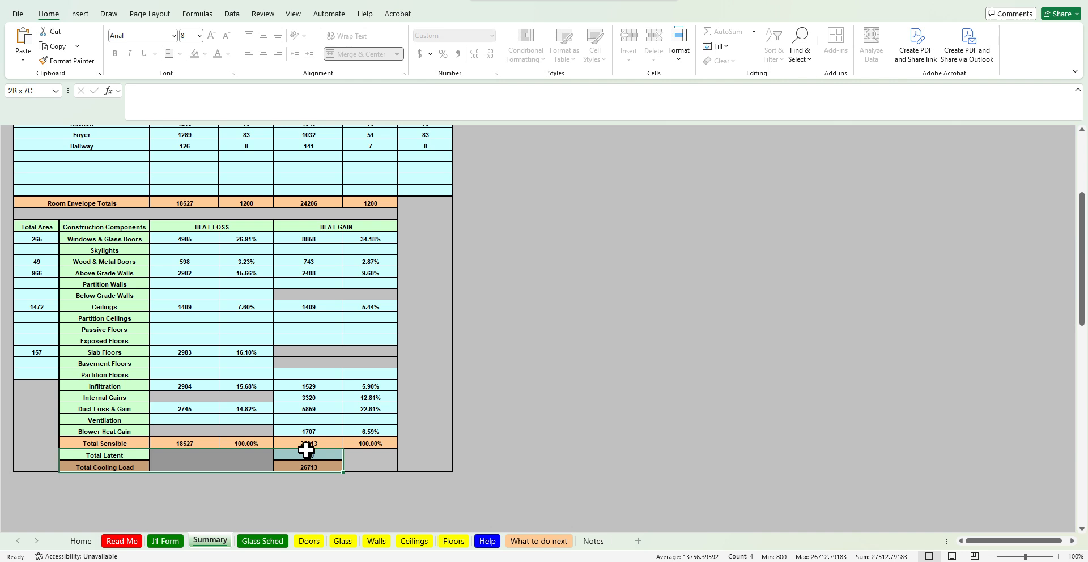
click(309, 454)
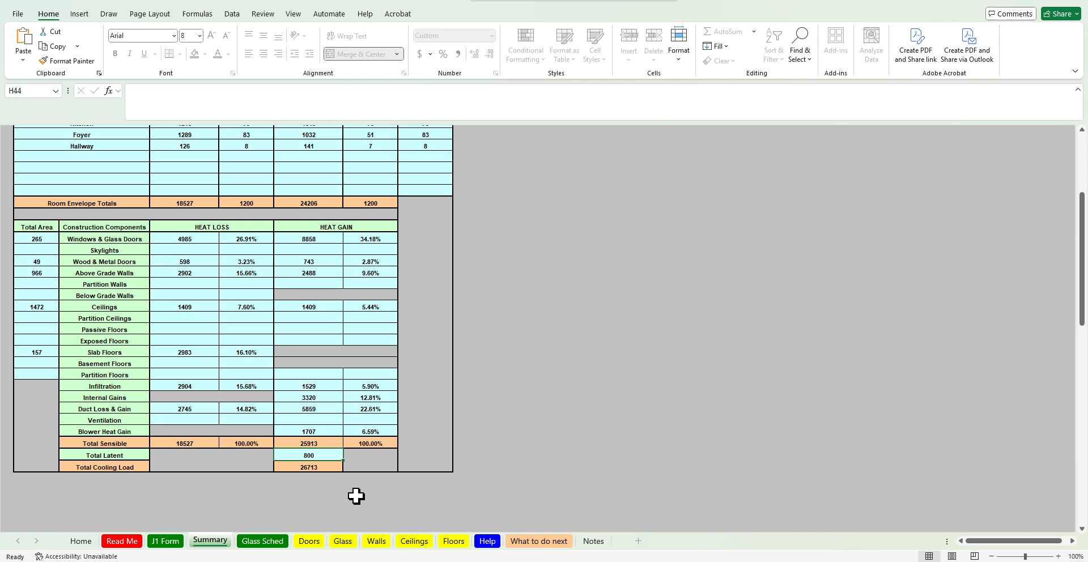
click(333, 464)
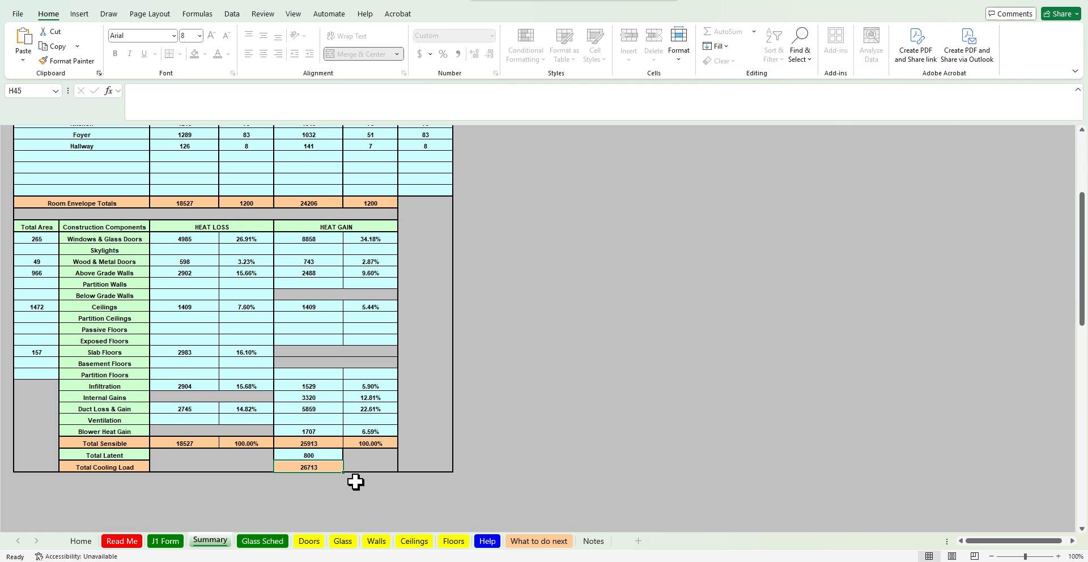
Switch to the web browser and search Google for btu/h to watts
key(alt+Tab)
click(907, 297)
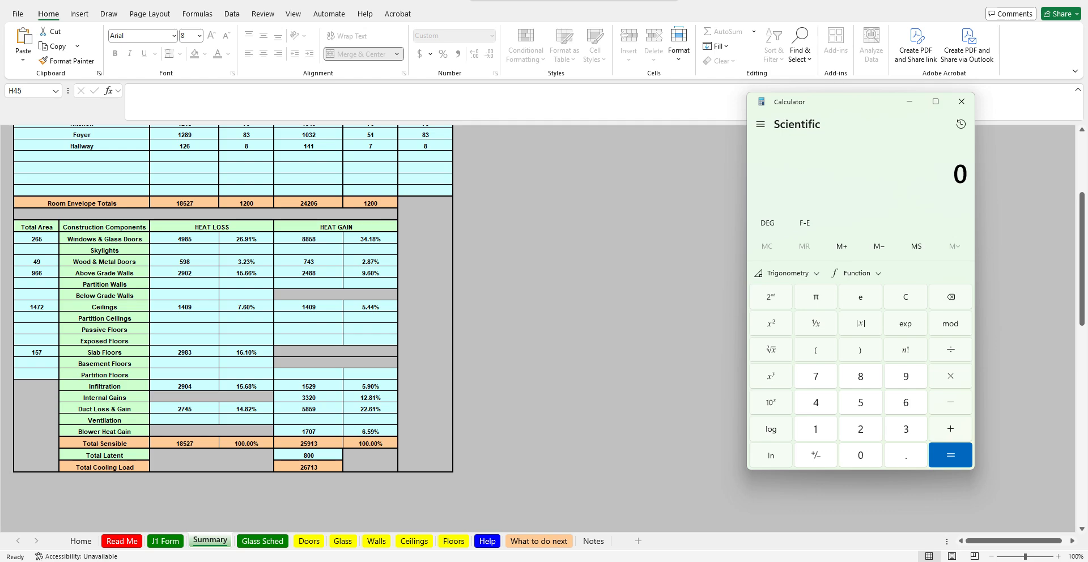
mouse_move(559, 547)
click(507, 510)
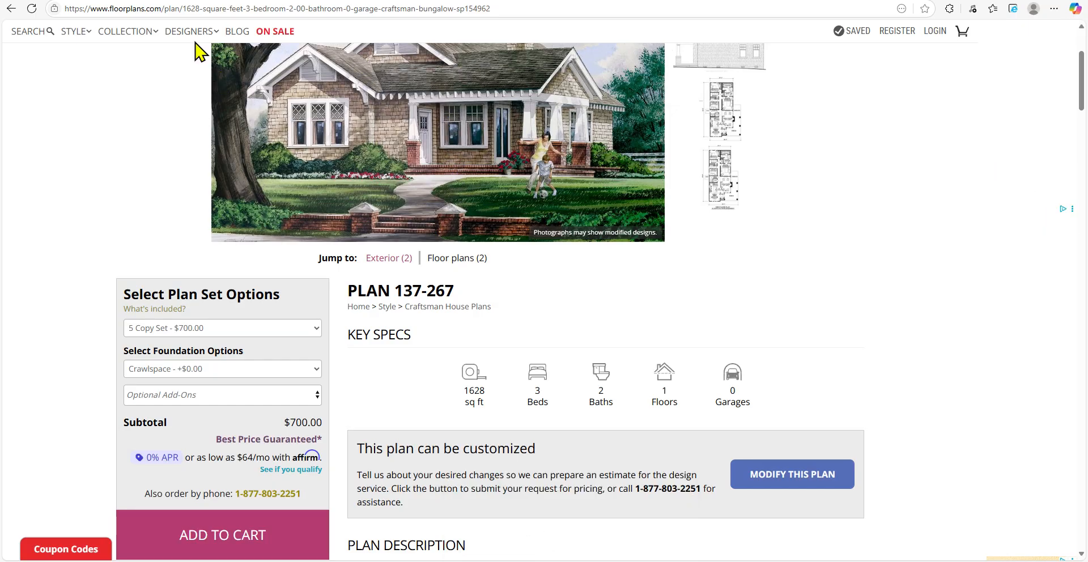
key(alt+Tab)
scroll(243, 68, up, 10)
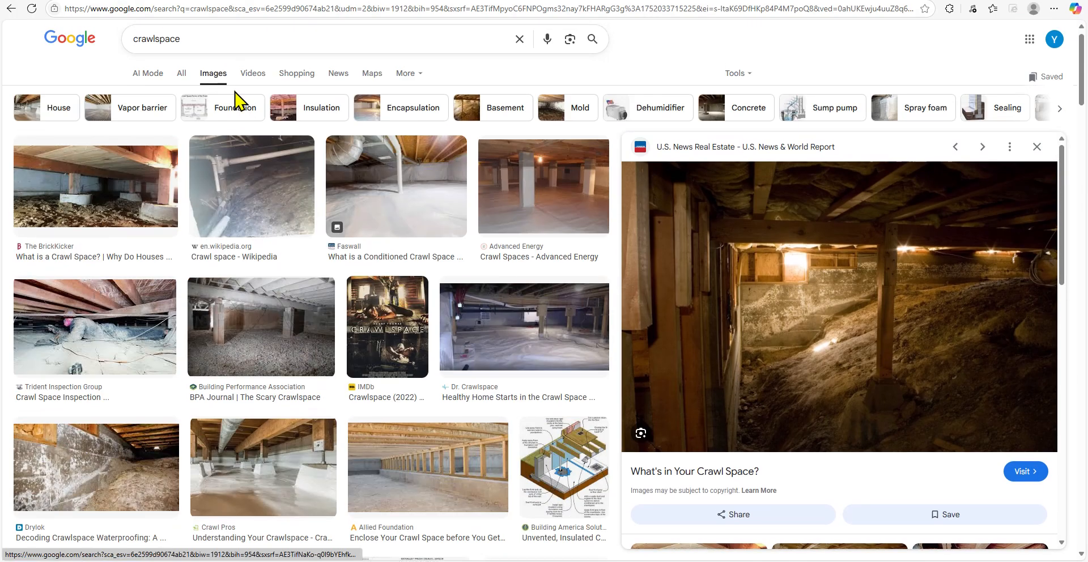
click(180, 88)
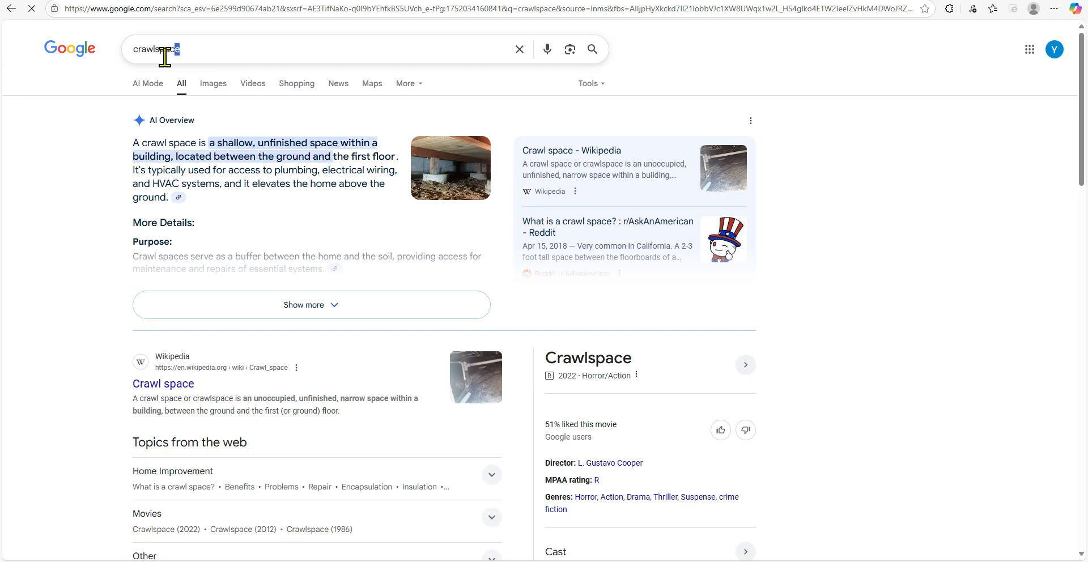
double_click(138, 56)
key(BackSpace)
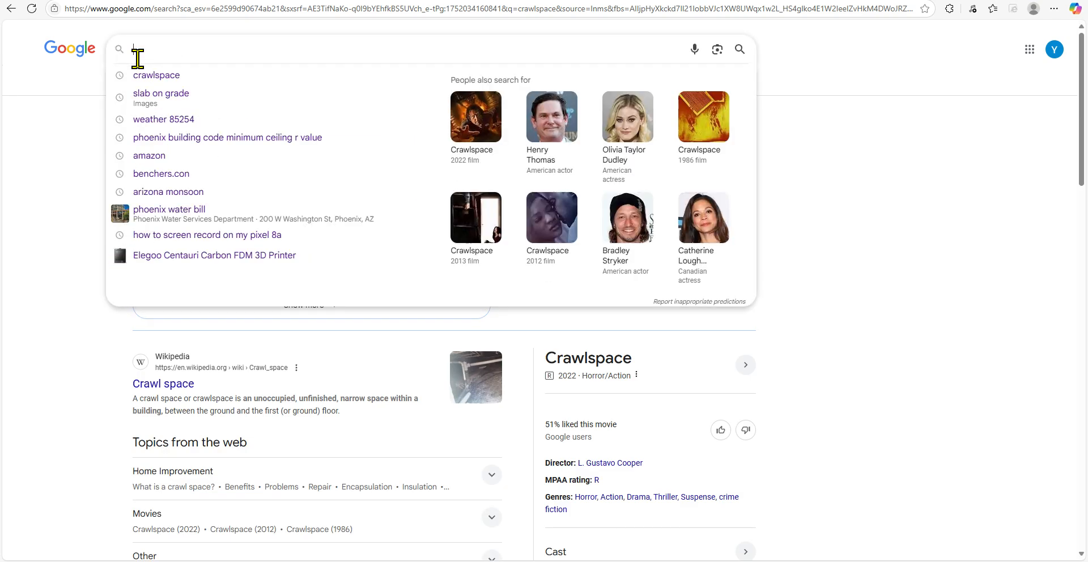
text(btu/h to)
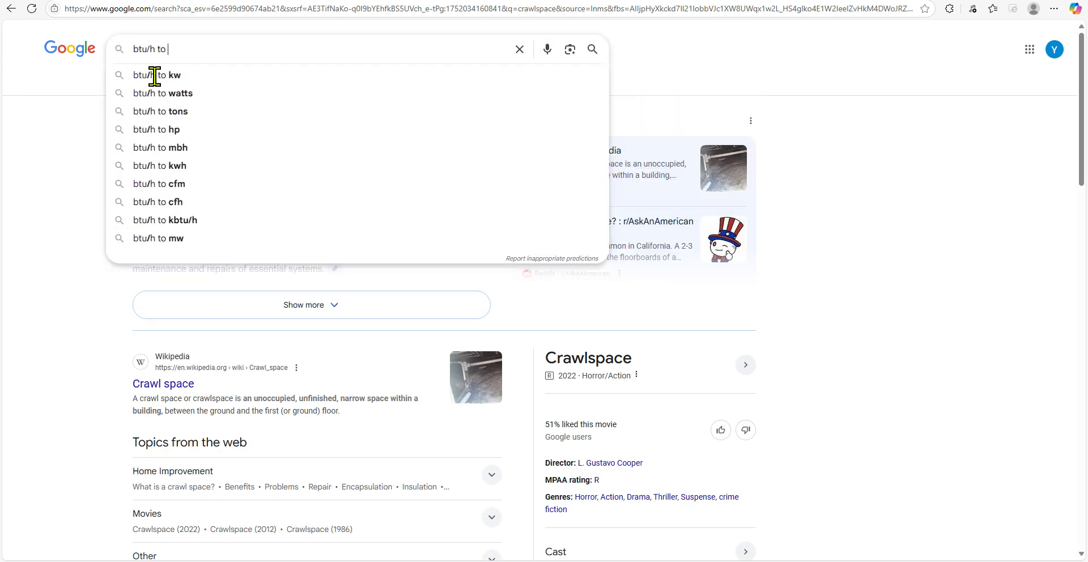
text( watts)
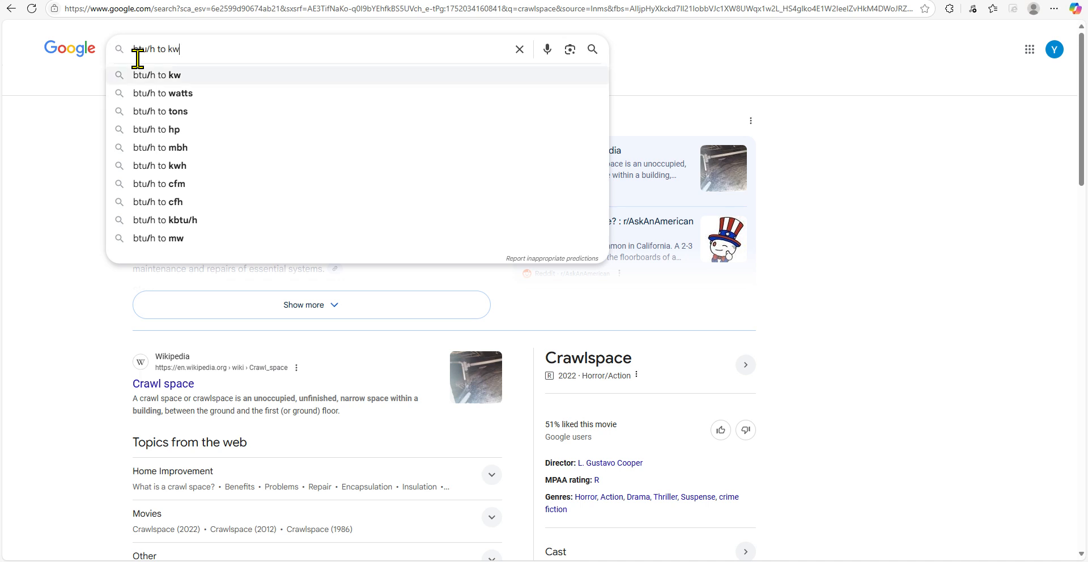
key(Return)
Change the search to btu/h to tons and read the refrigeration ton conversion
click(223, 46)
key(BackSpace)
key(BackSpace)
key(BackSpace)
key(BackSpace)
key(BackSpace)
key(BackSpace)
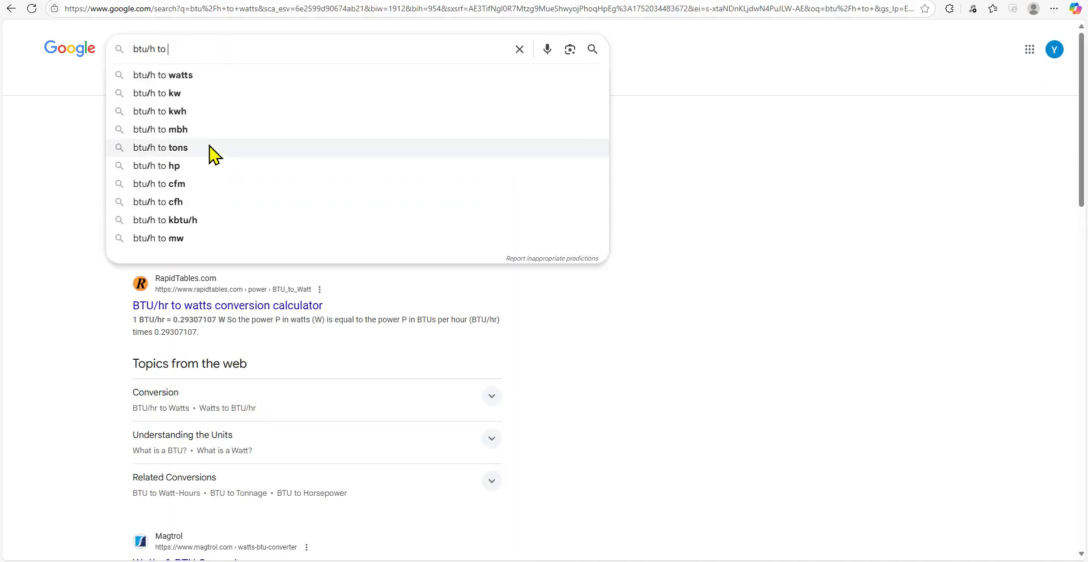
click(215, 148)
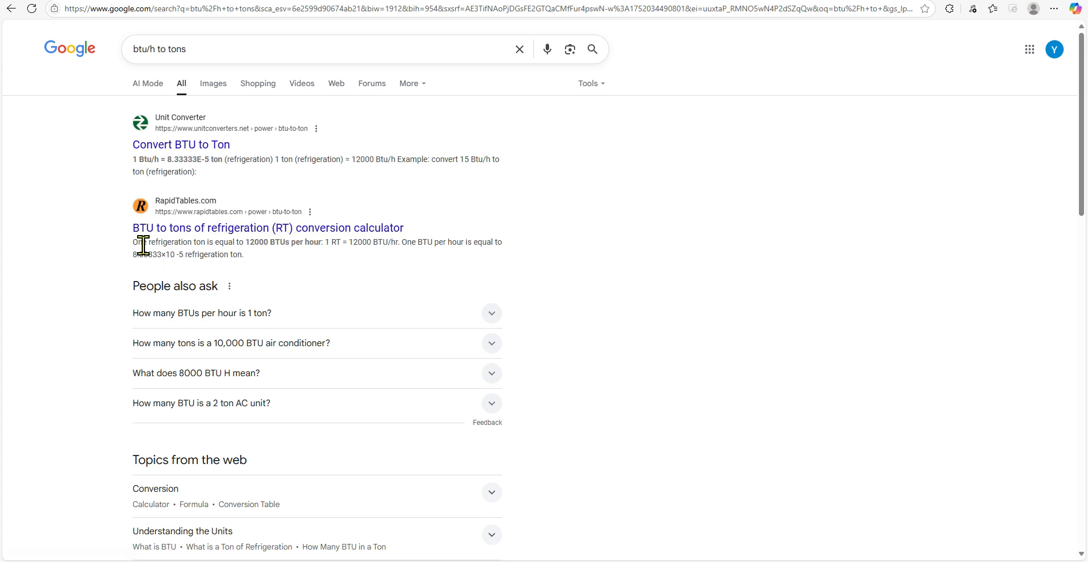
drag(142, 242, 267, 245)
click(930, 195)
In Calculator, divide the 26713 total cooling load by 12000 to convert it to tons
key(alt+Tab)
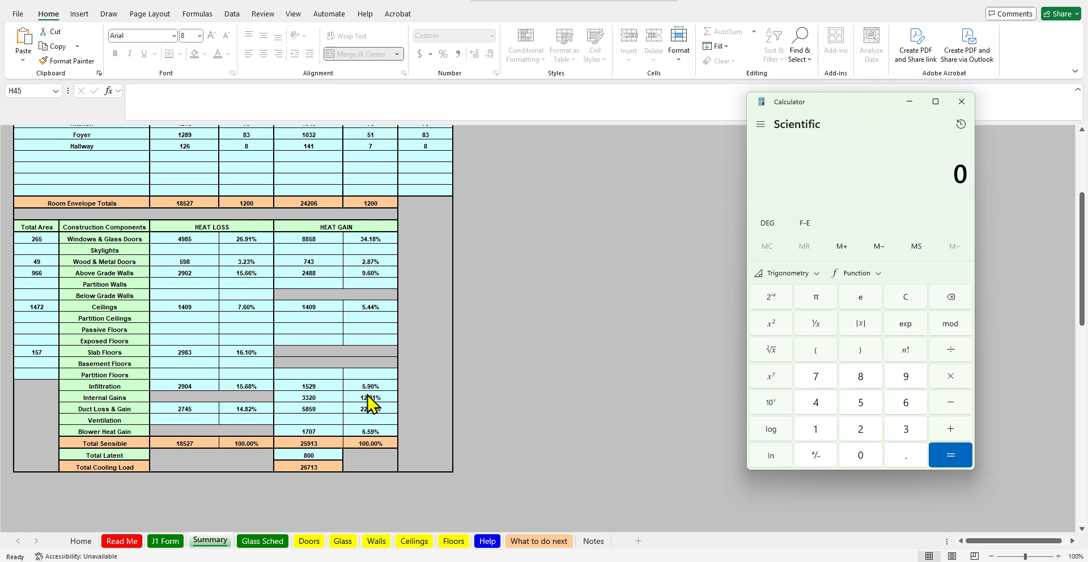
click(310, 467)
key(alt+Tab)
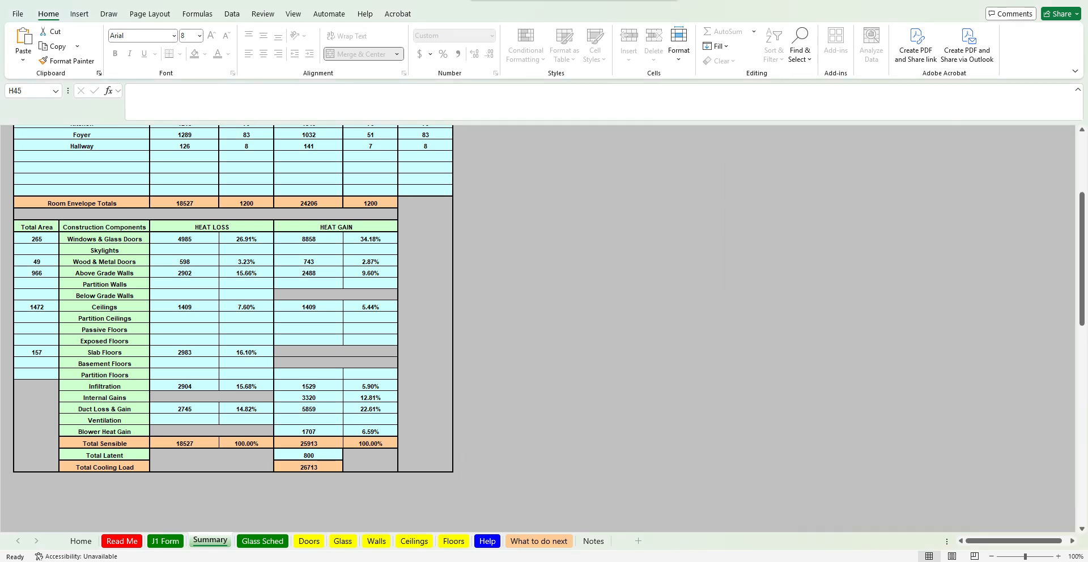
text(267)
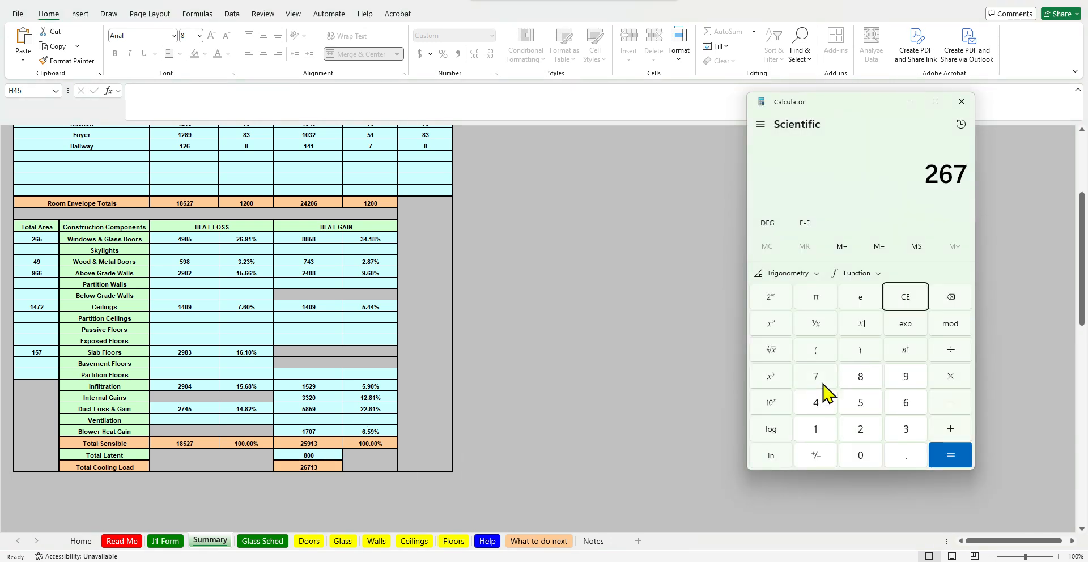
text(13/12000)
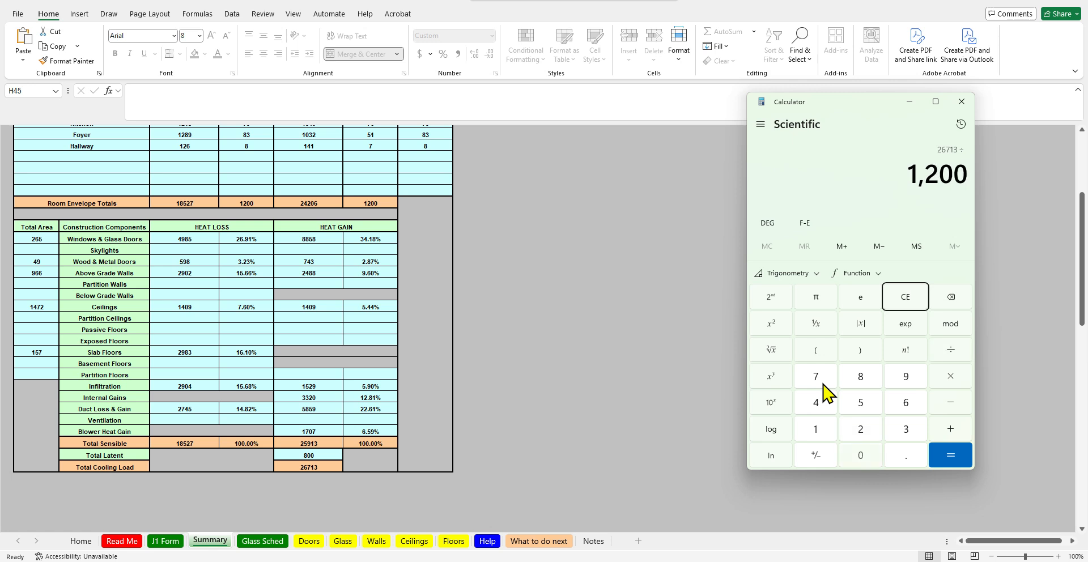
key(Return)
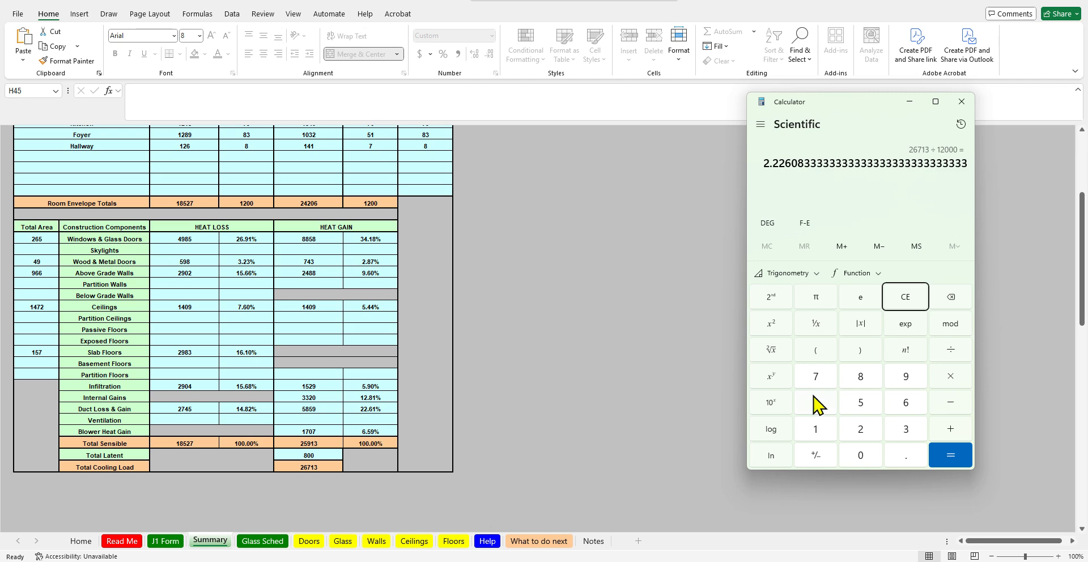
click(508, 424)
Review the duct loss and gain entries on the J1 Form, including the duct system and R-value choices
click(167, 541)
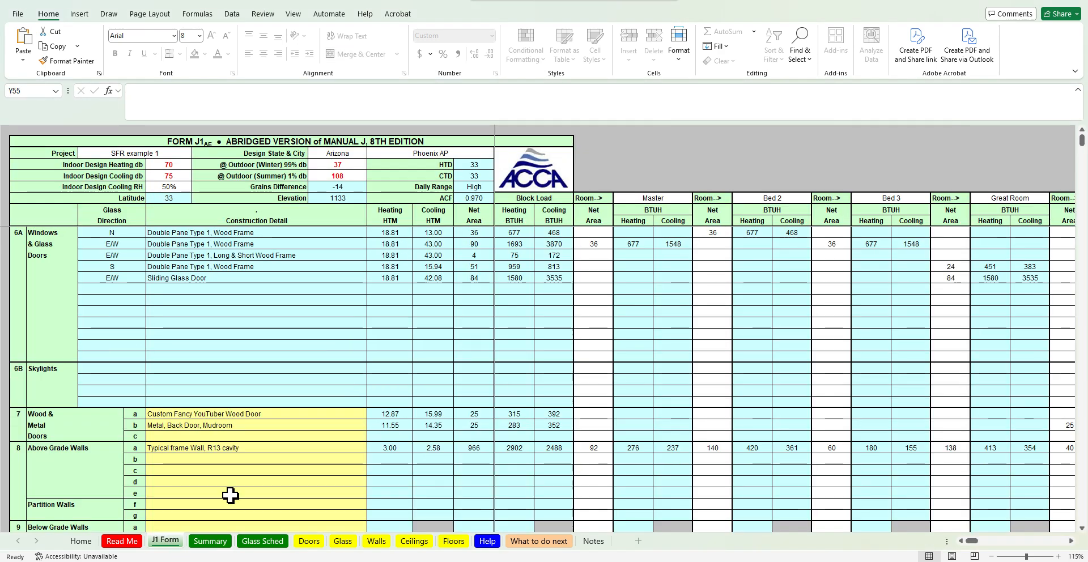
scroll(272, 488, down, 10)
scroll(270, 489, down, 1)
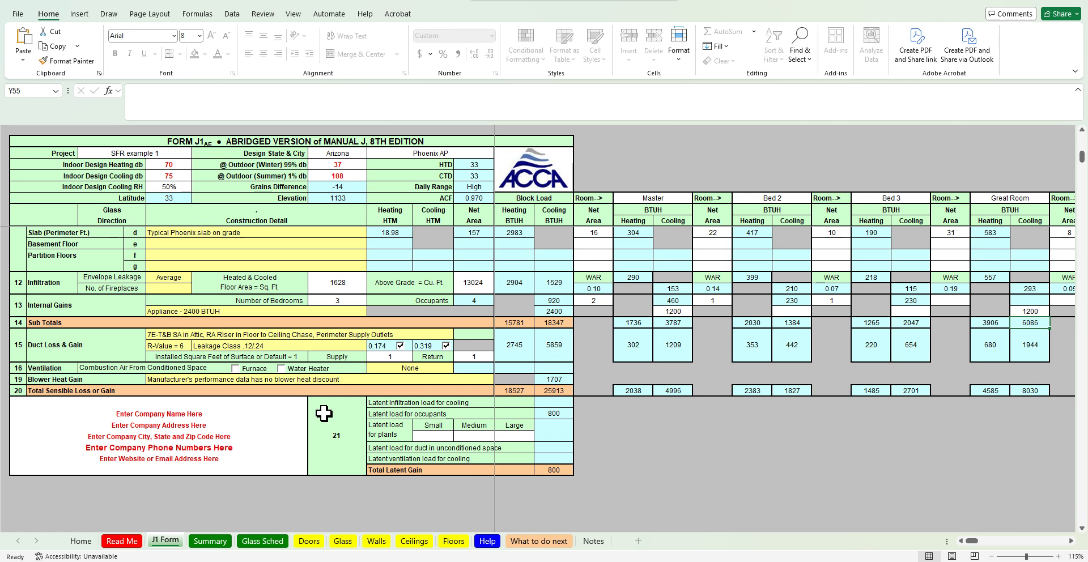
drag(183, 335, 416, 346)
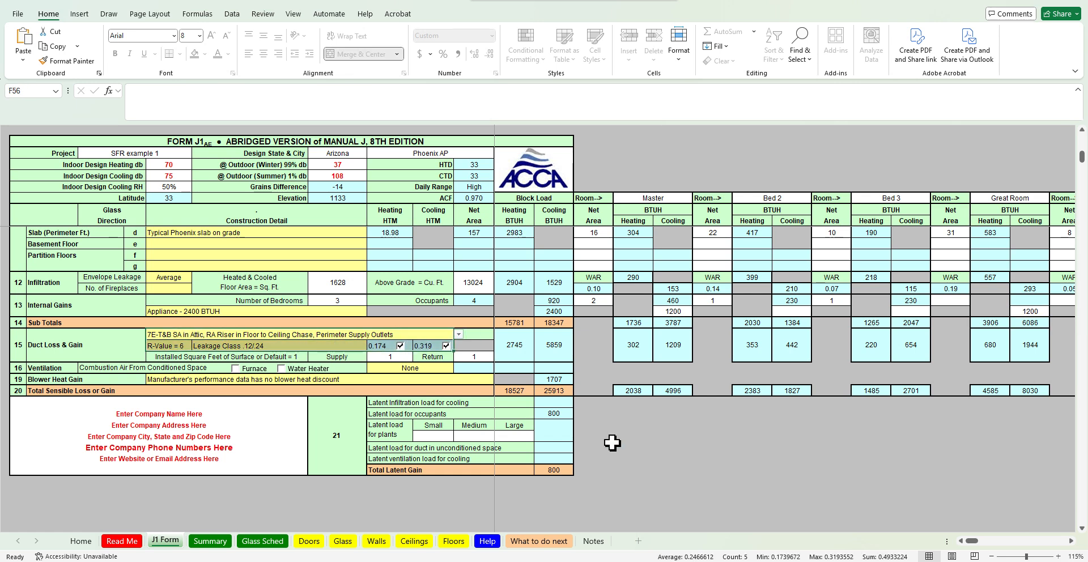
click(432, 331)
click(458, 336)
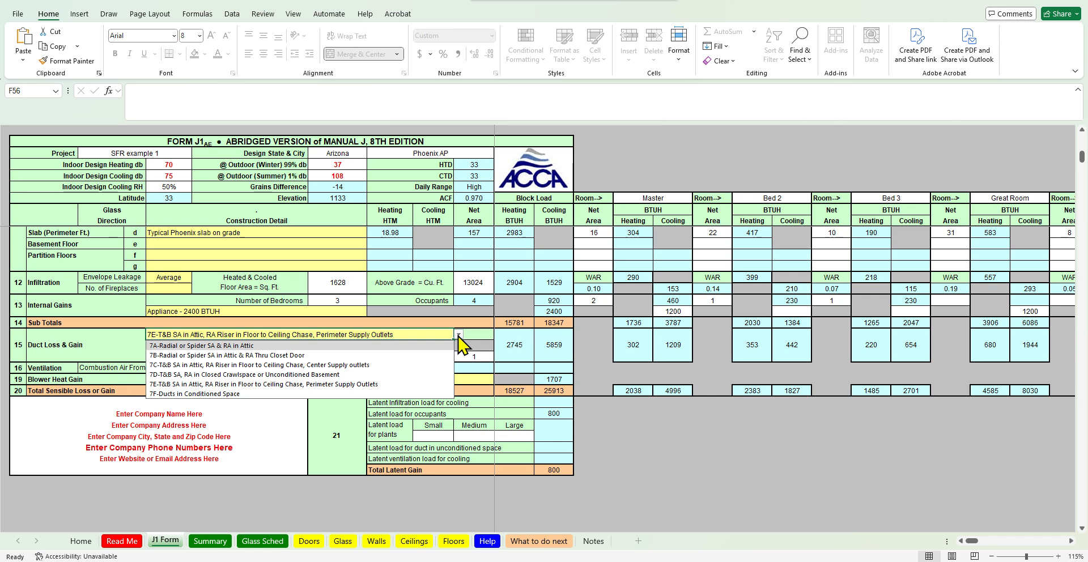
click(624, 466)
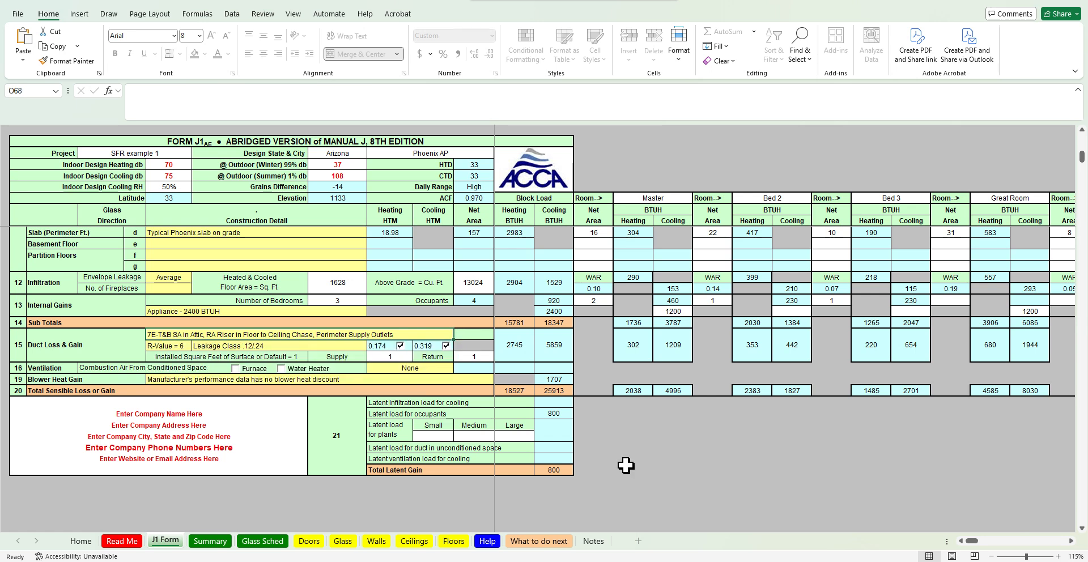
click(172, 346)
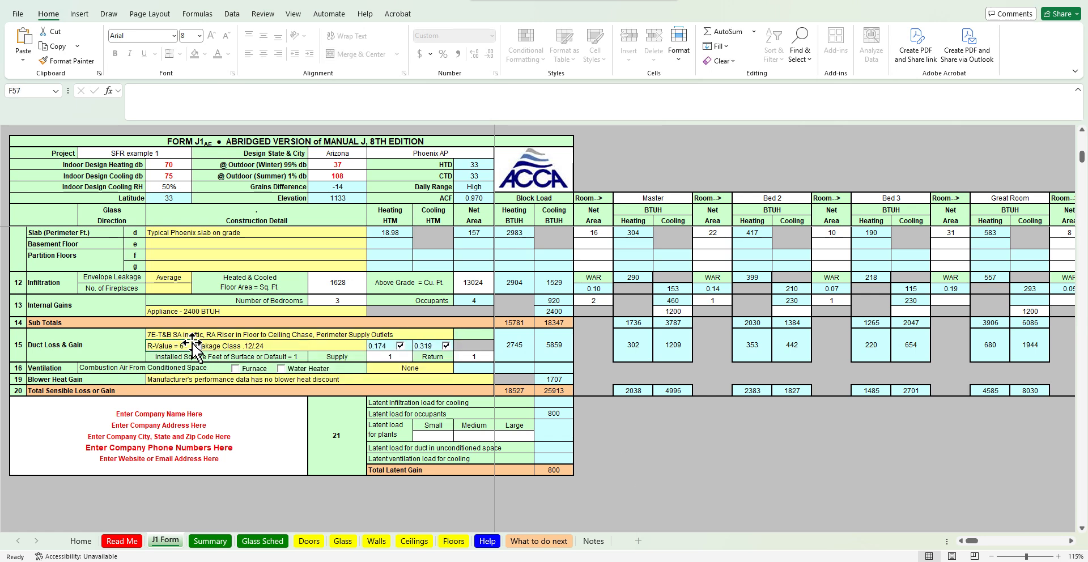
click(195, 346)
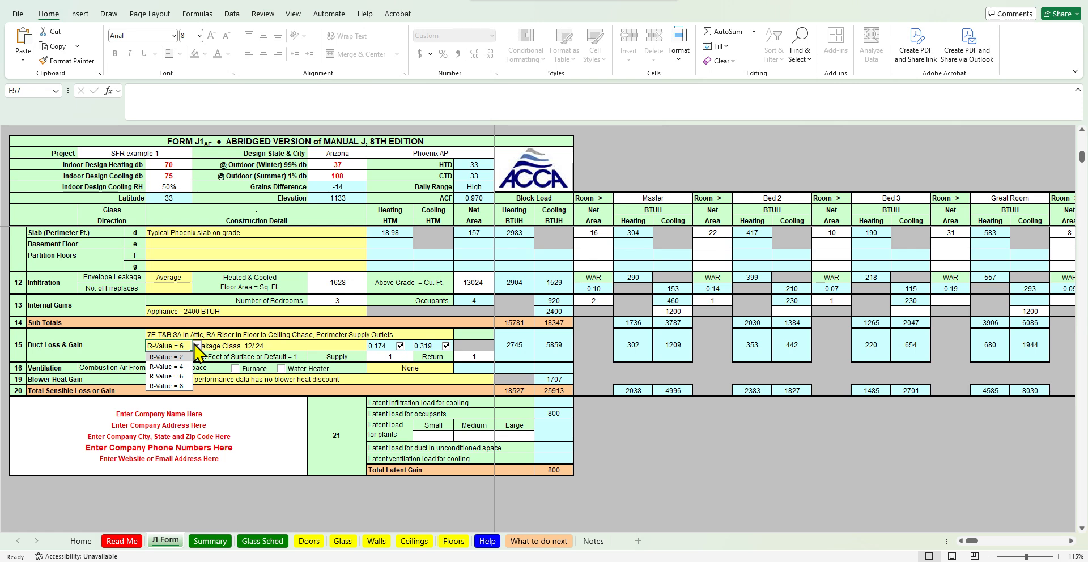
click(737, 489)
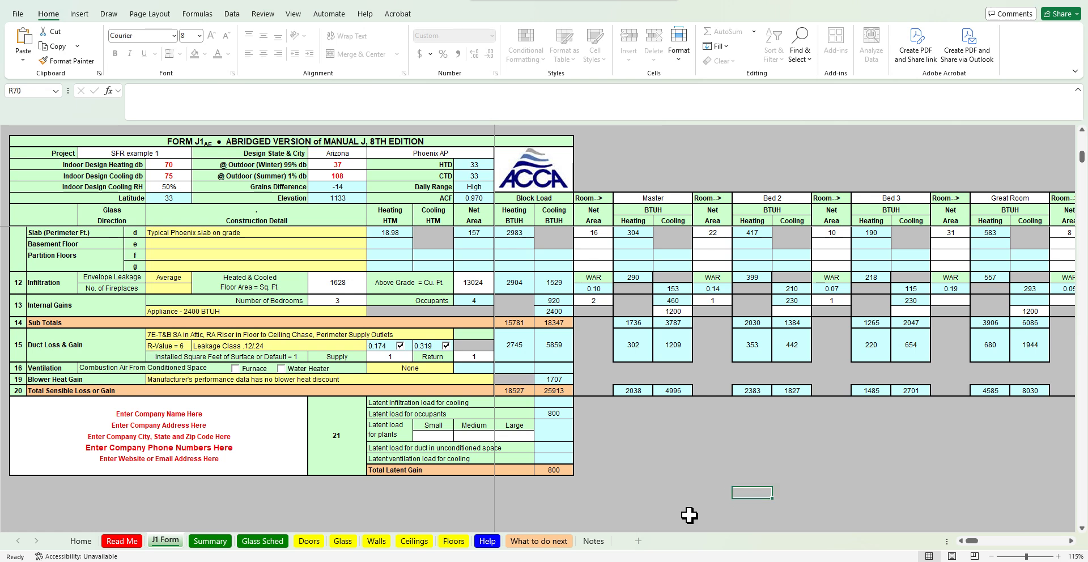
Return to the Summary sheet and examine the total sensible, latent and cooling load values
scroll(690, 515, up, 2)
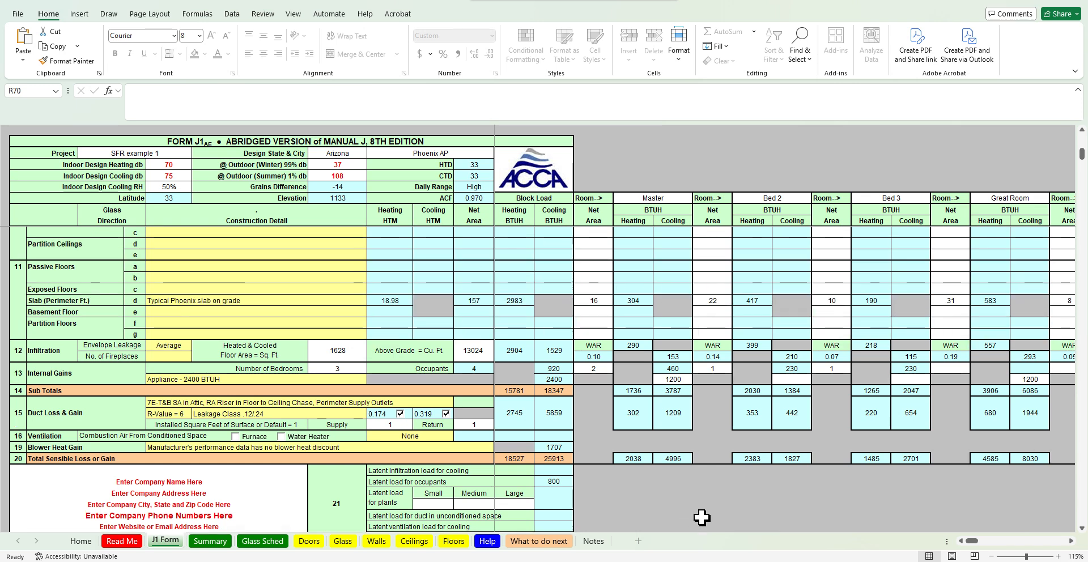
click(211, 542)
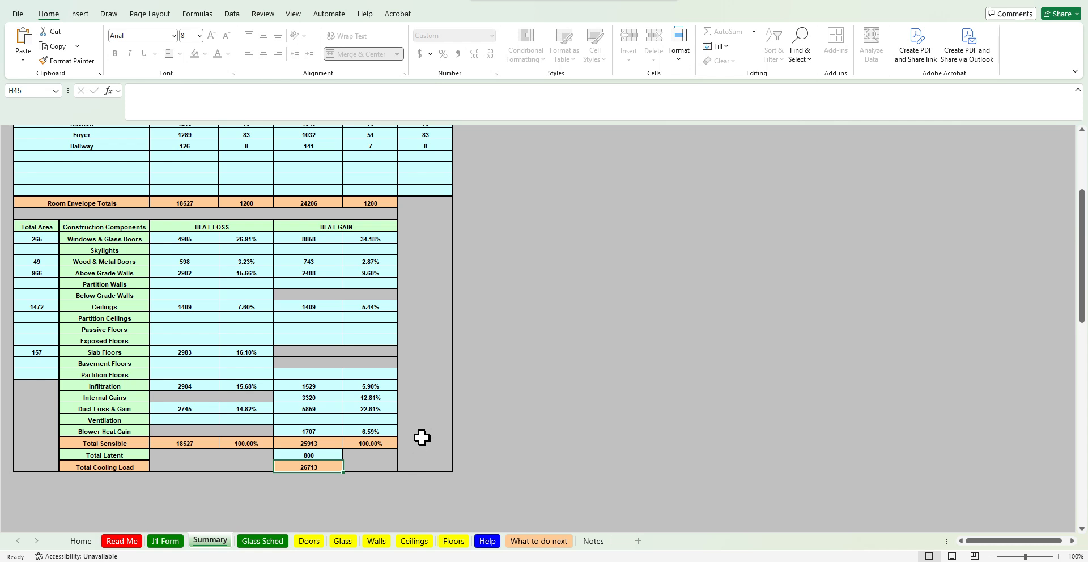
drag(117, 440, 371, 465)
click(172, 440)
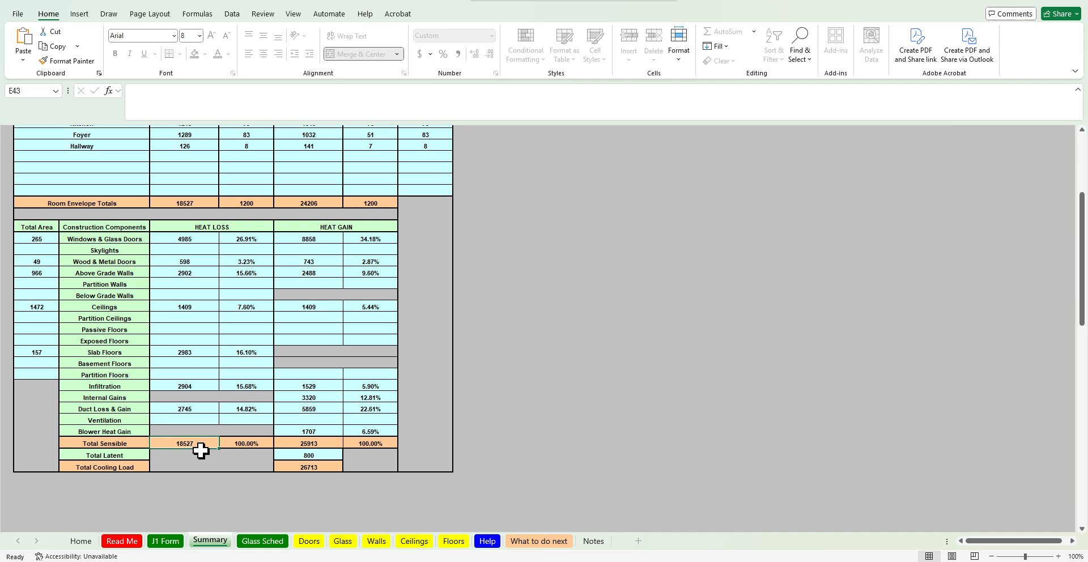
drag(283, 445, 331, 468)
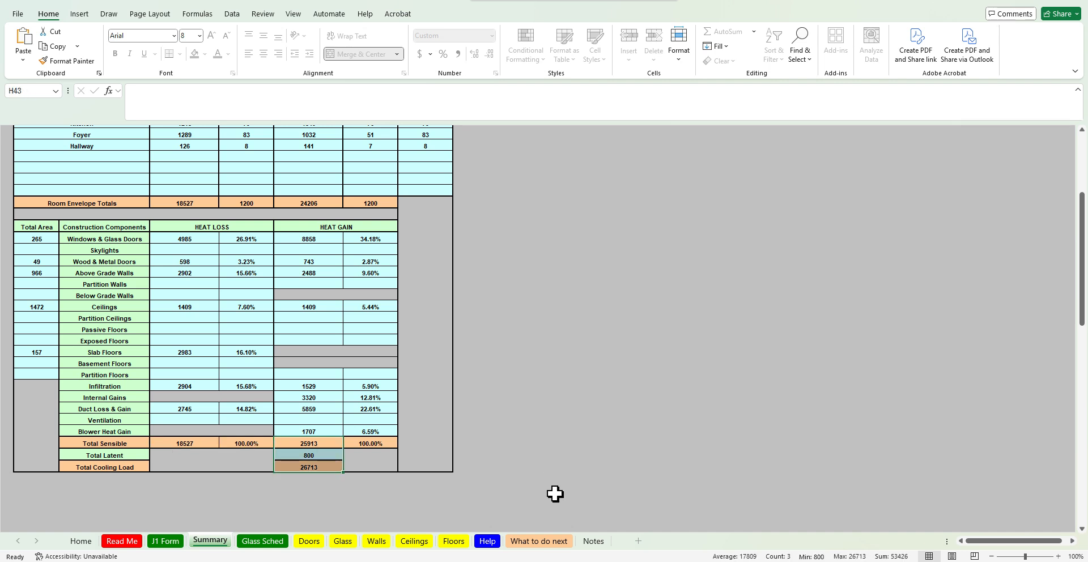
click(485, 466)
Save the workbook, continuing past the compatibility check
scroll(490, 469, up, 5)
key(ctrl+s)
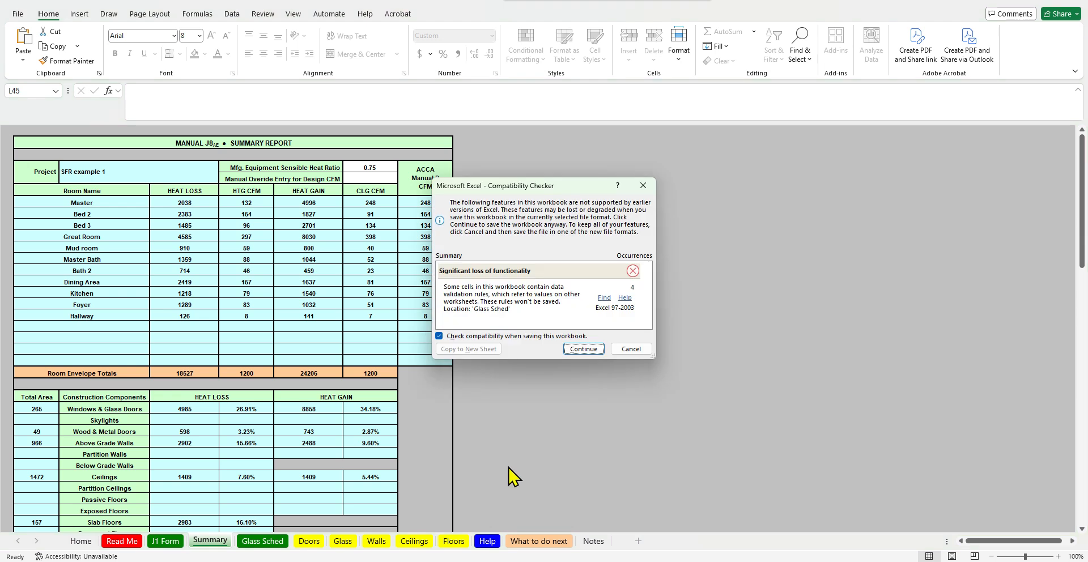
click(583, 350)
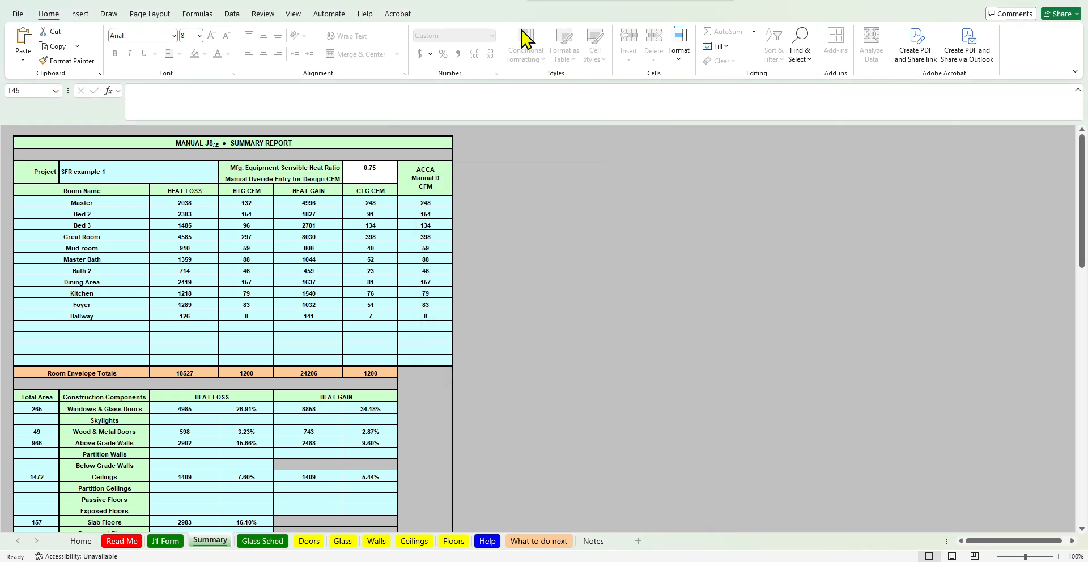